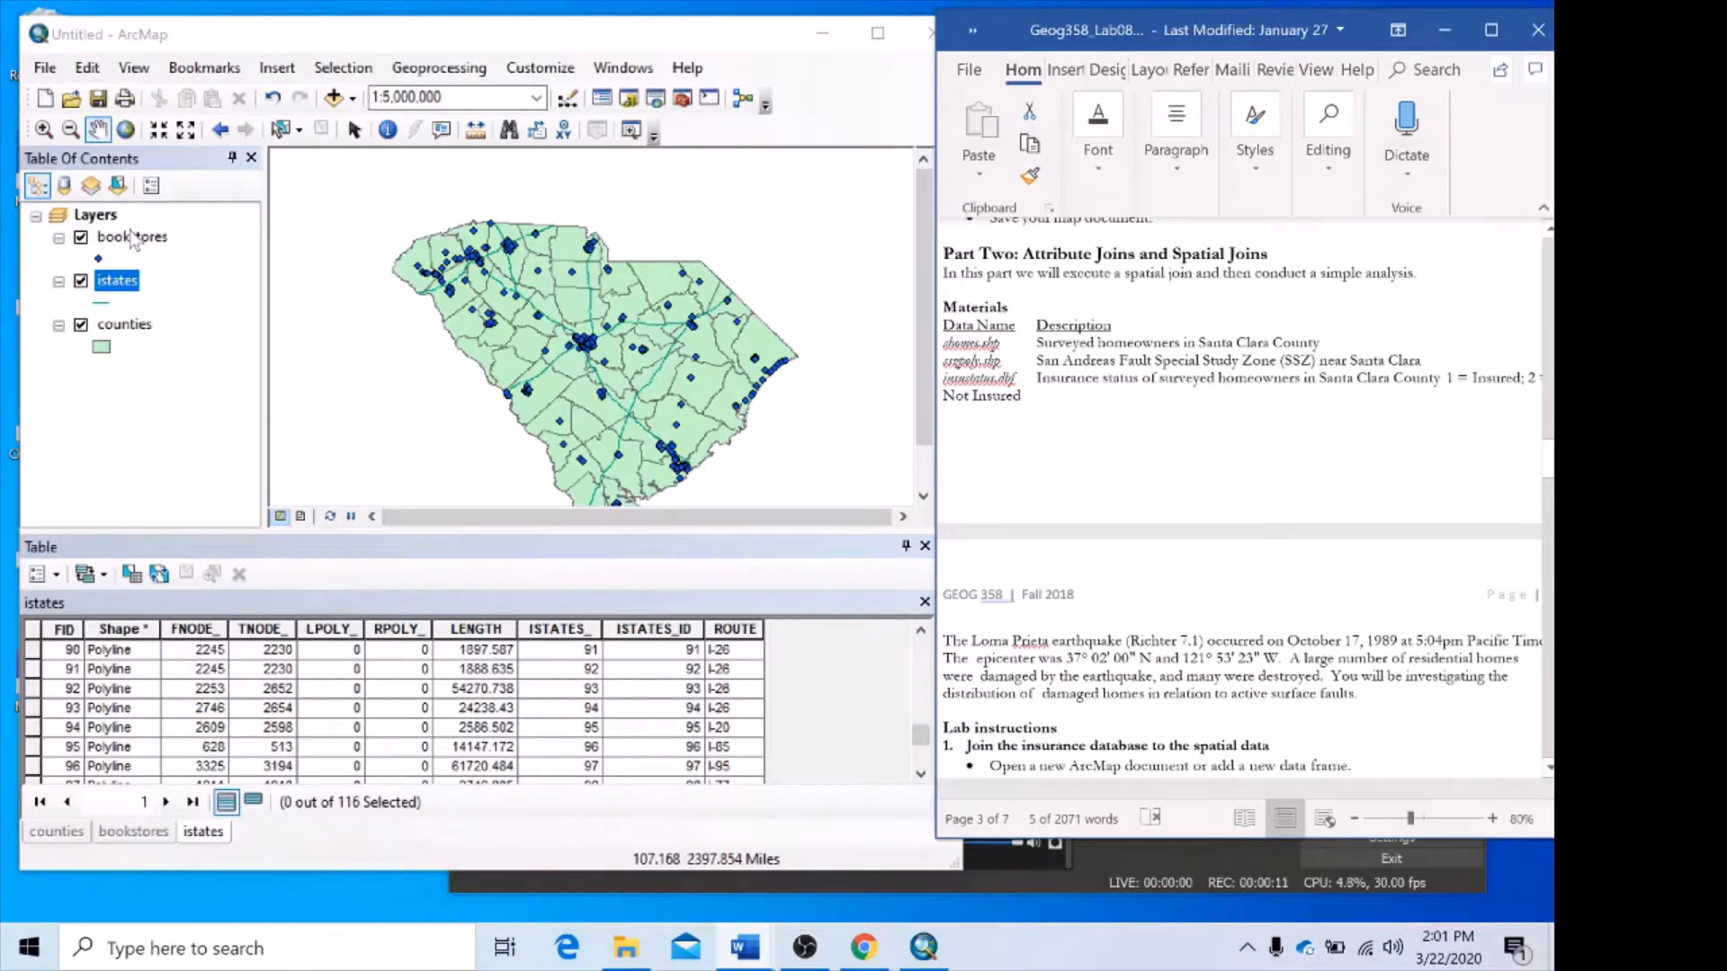
Remove the bookstores, istates and counties layers from the data frame together.
click(132, 238)
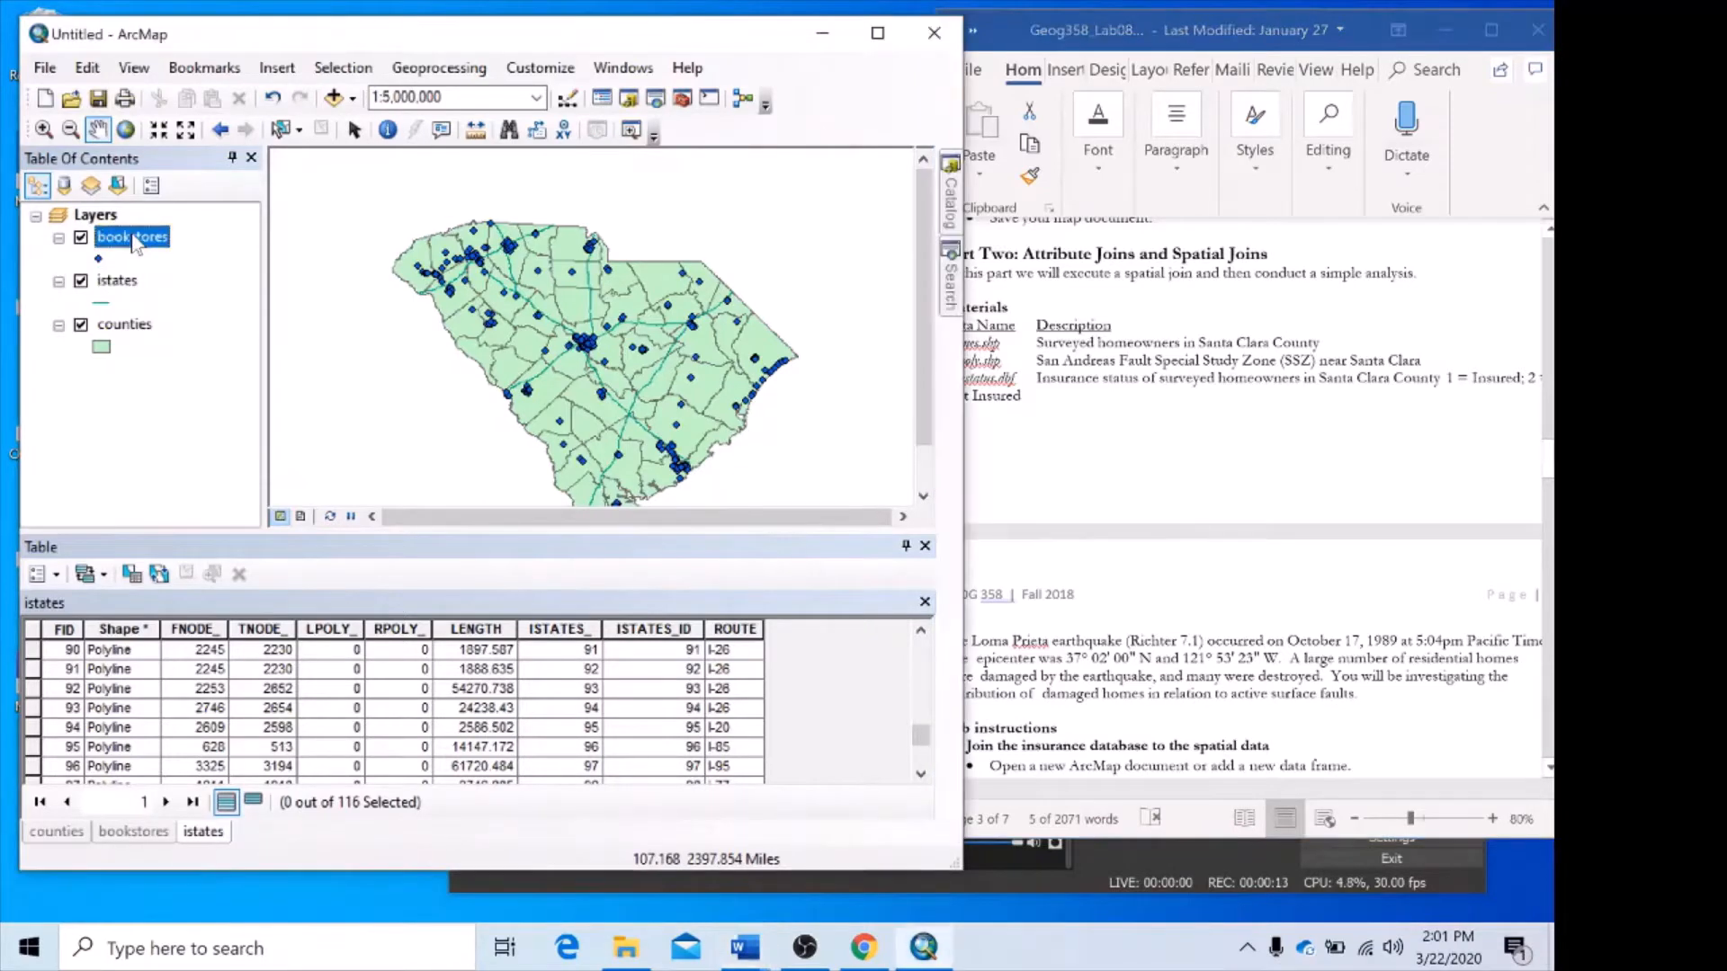
shift+click(134, 333)
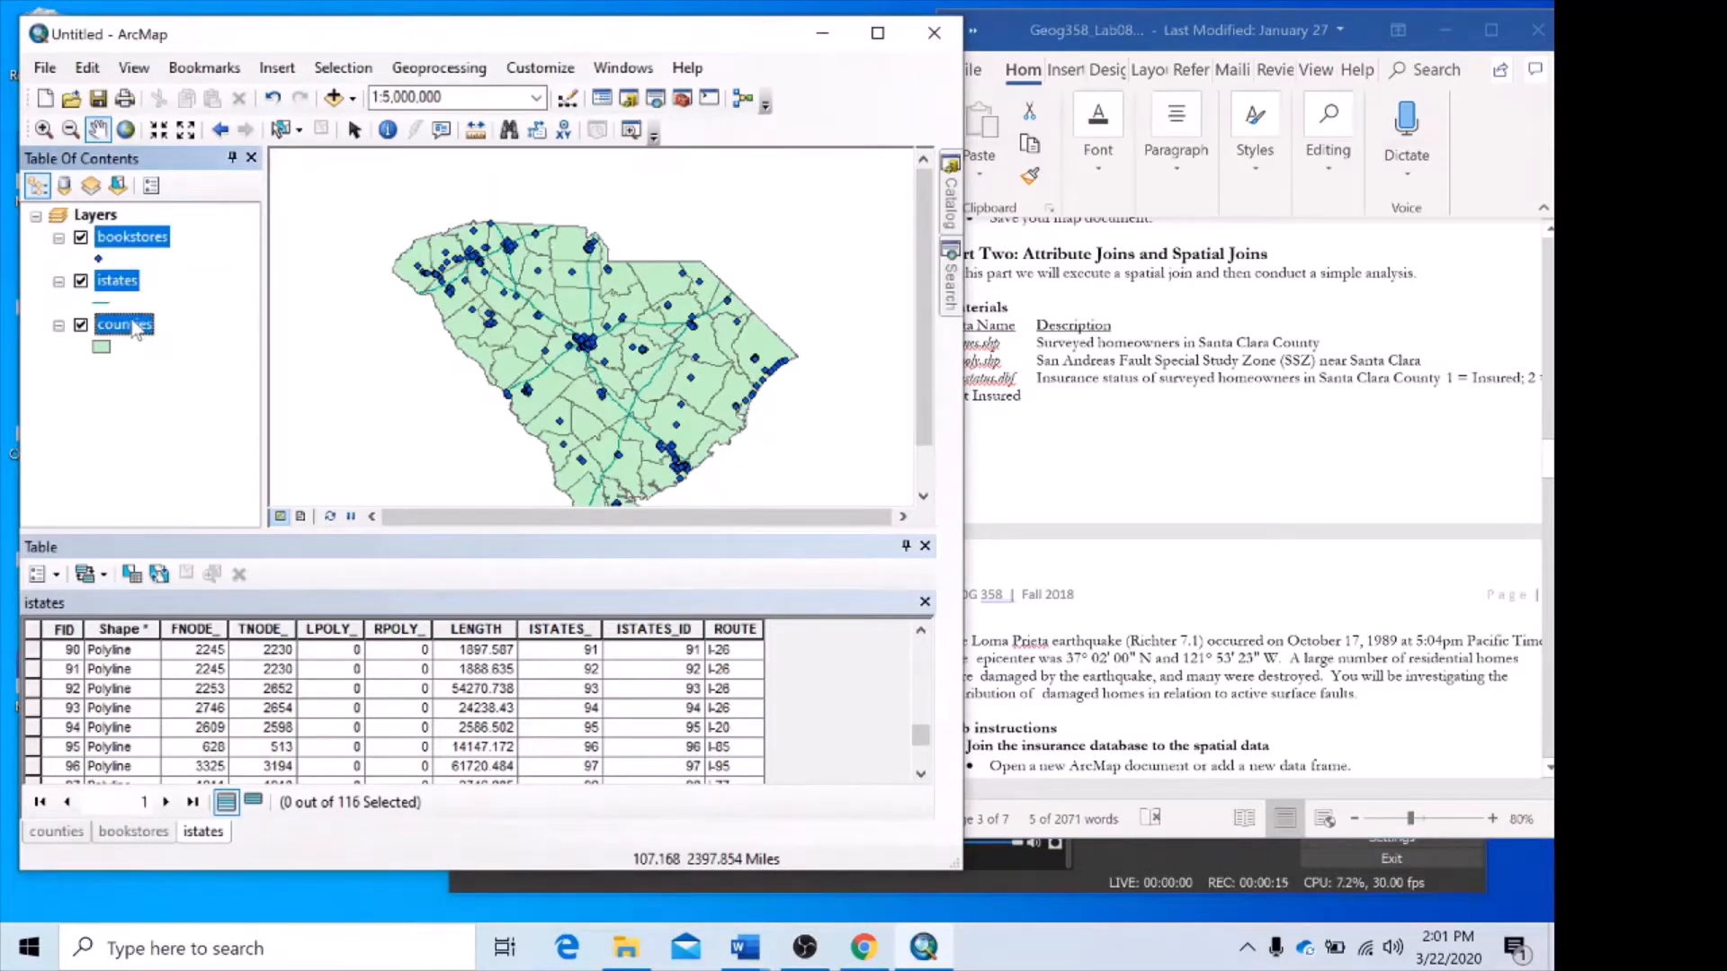
click(151, 239)
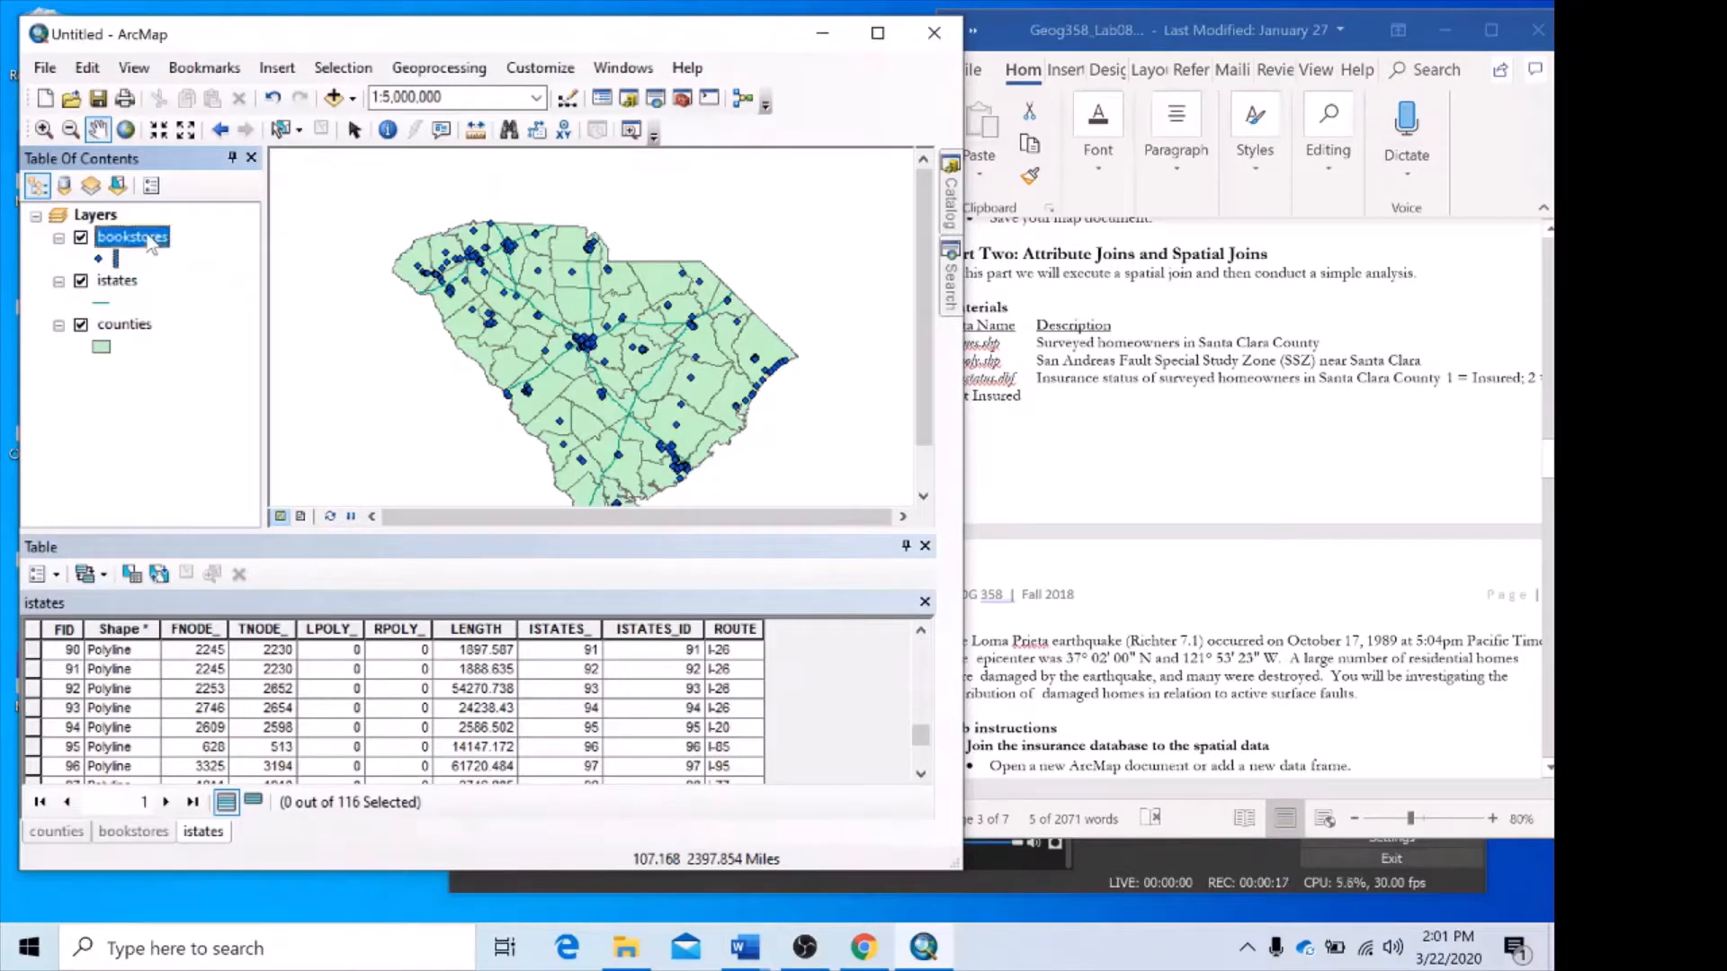
shift+click(126, 331)
right_click(124, 326)
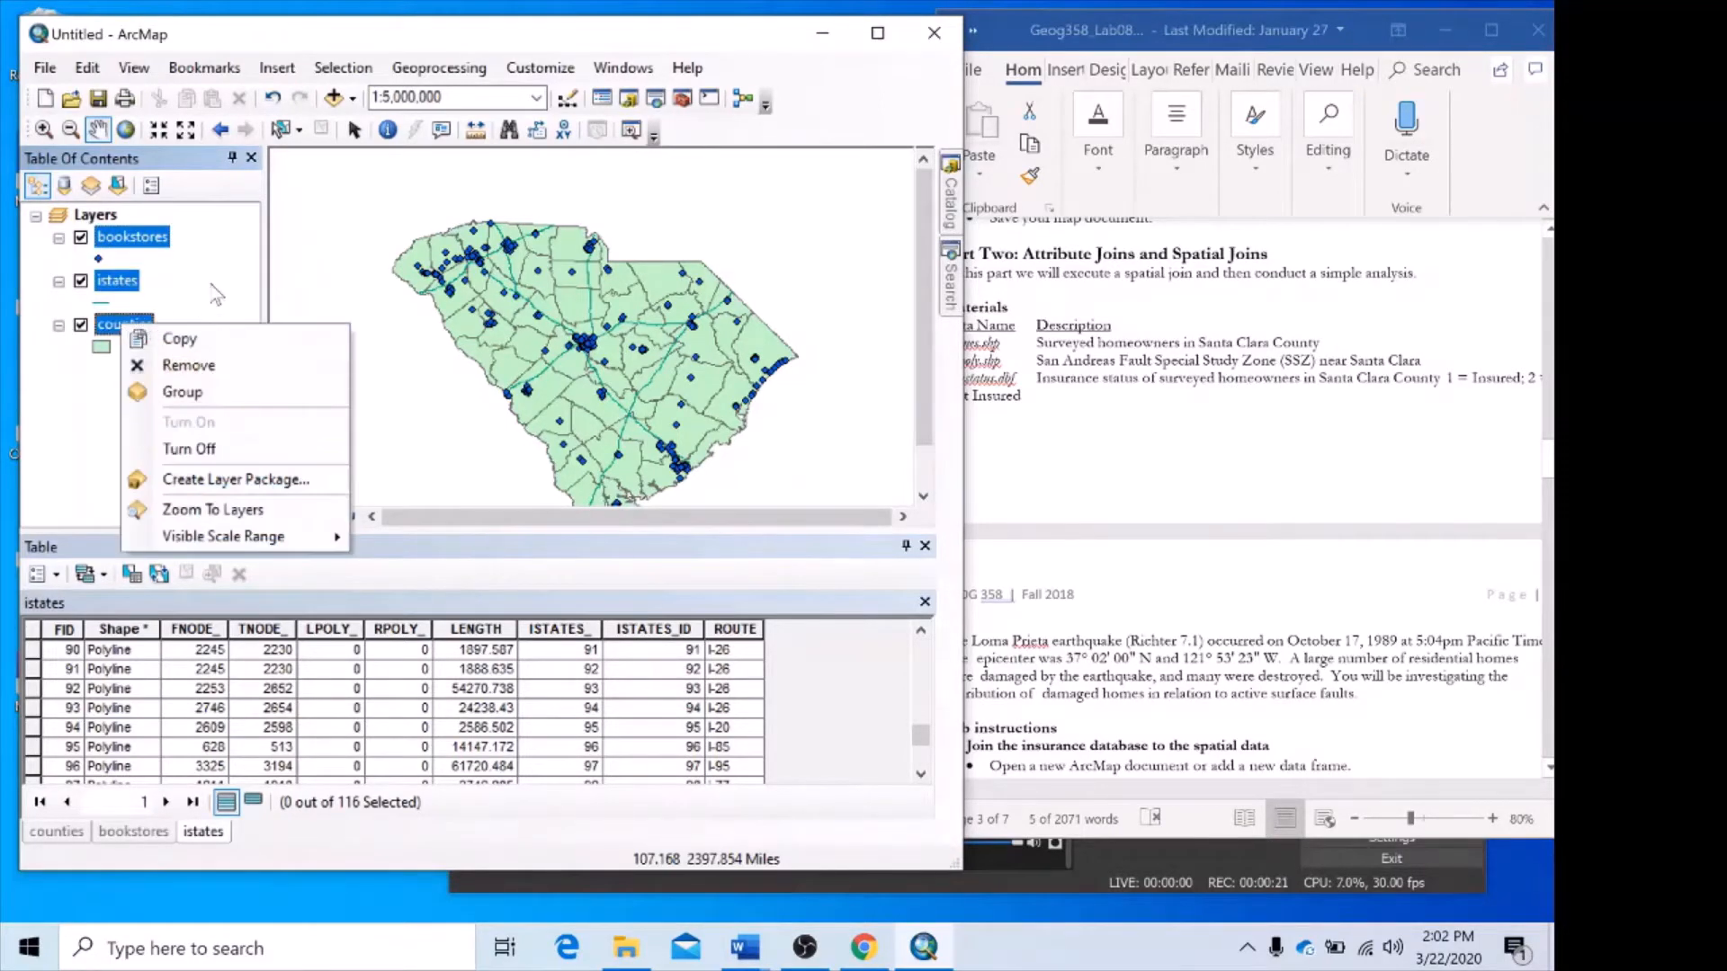
click(211, 285)
click(130, 242)
shift+click(126, 319)
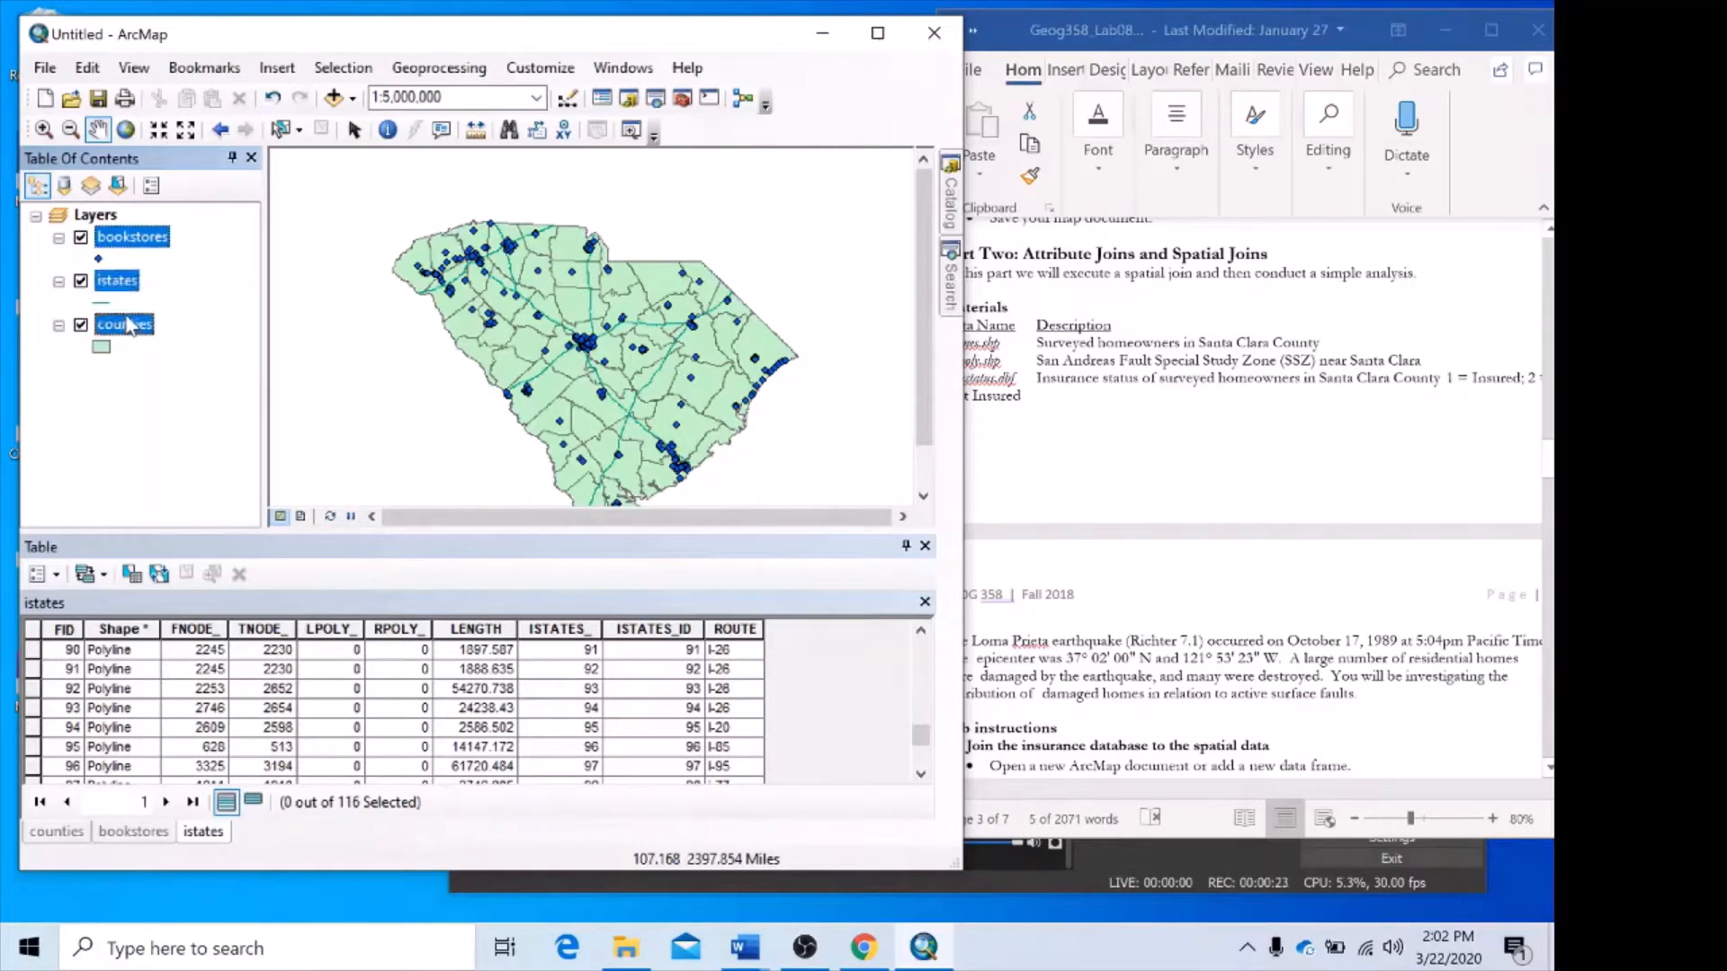
right_click(130, 331)
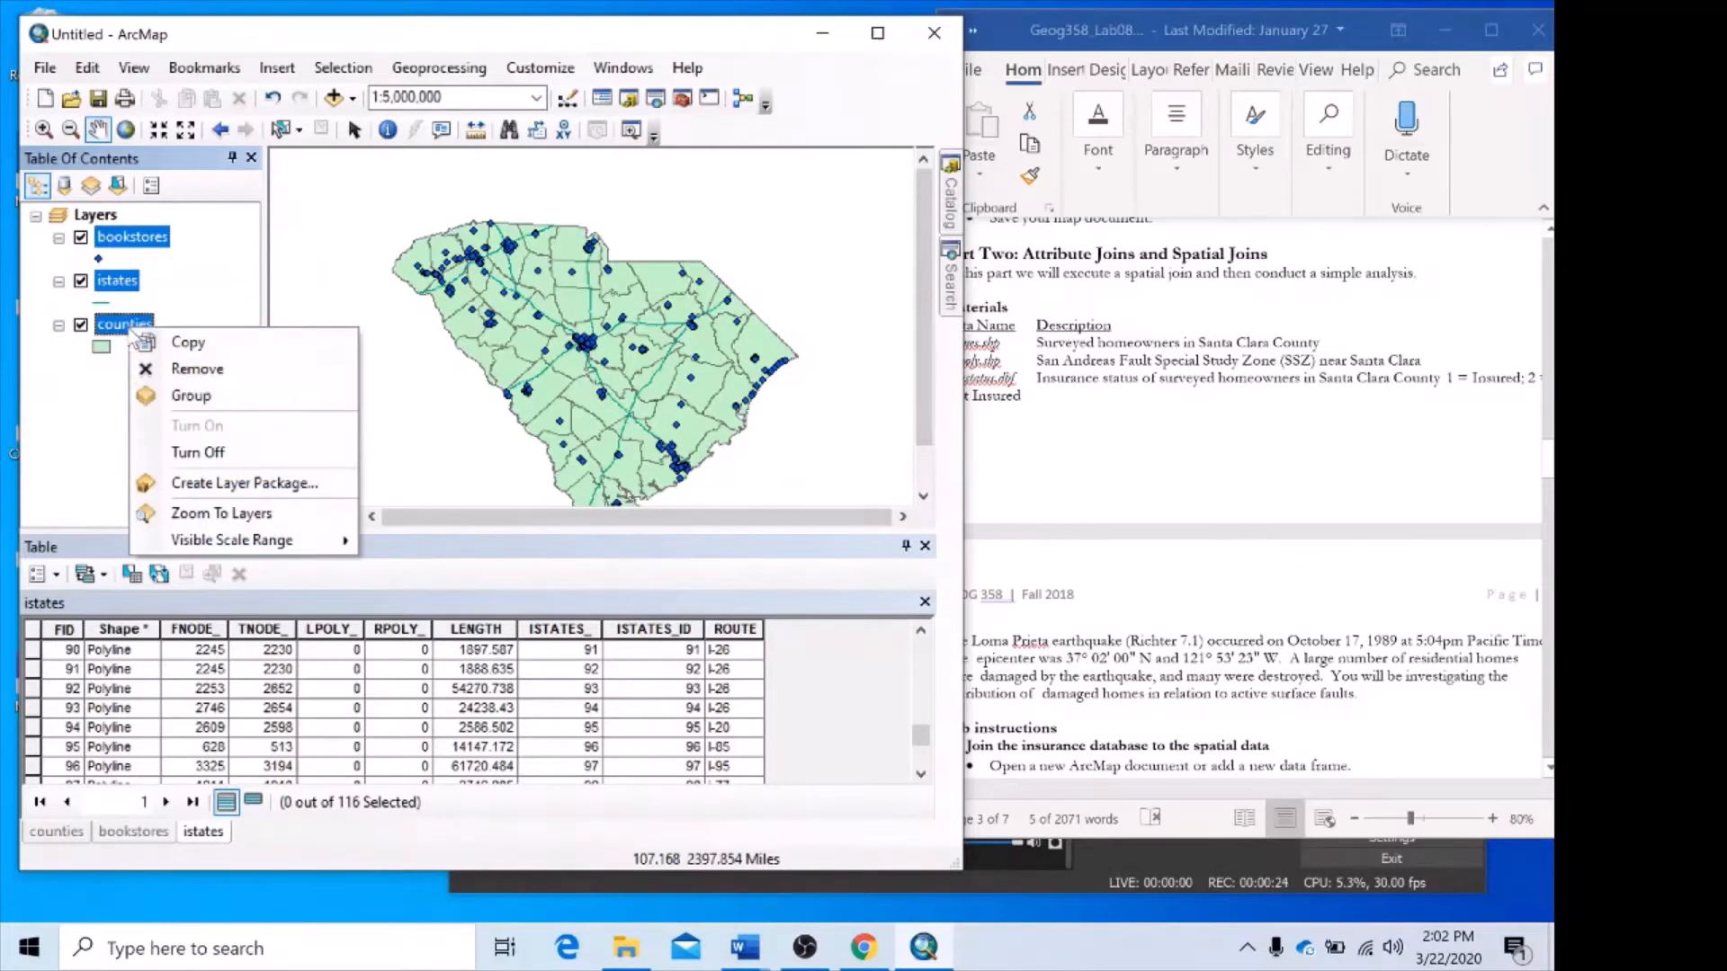
click(171, 369)
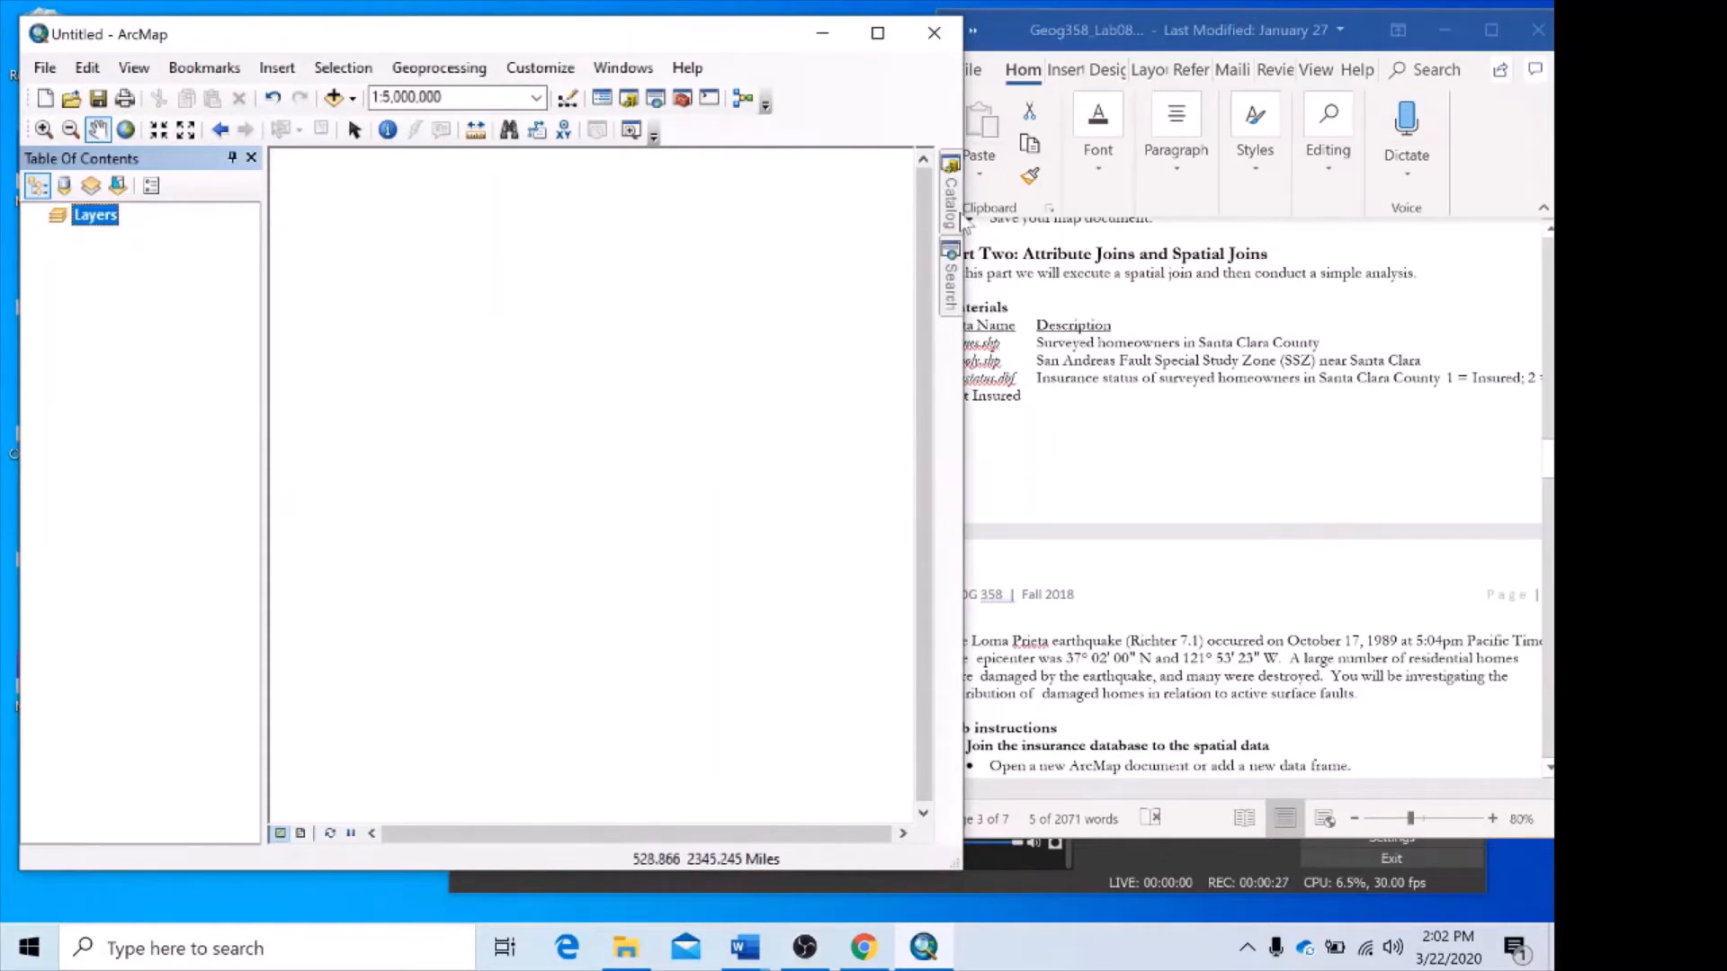
Add the insustatus.dbf table from the part02 folder of Lab08 to the map.
mouse_move(950, 199)
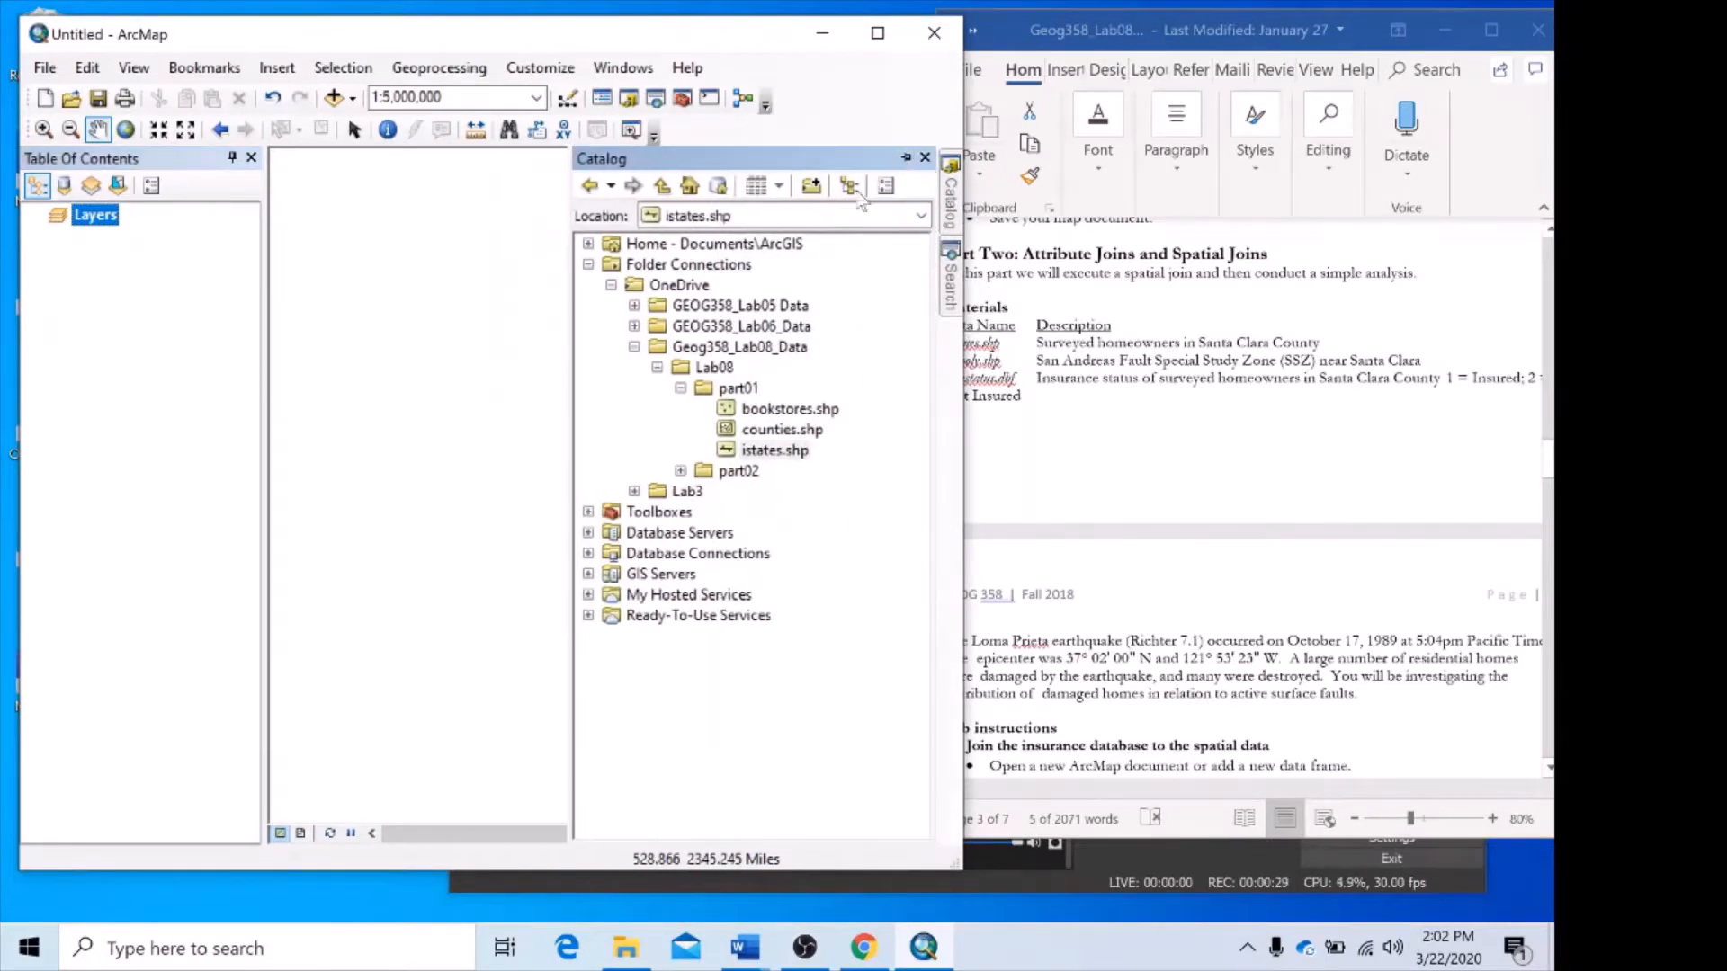
click(681, 389)
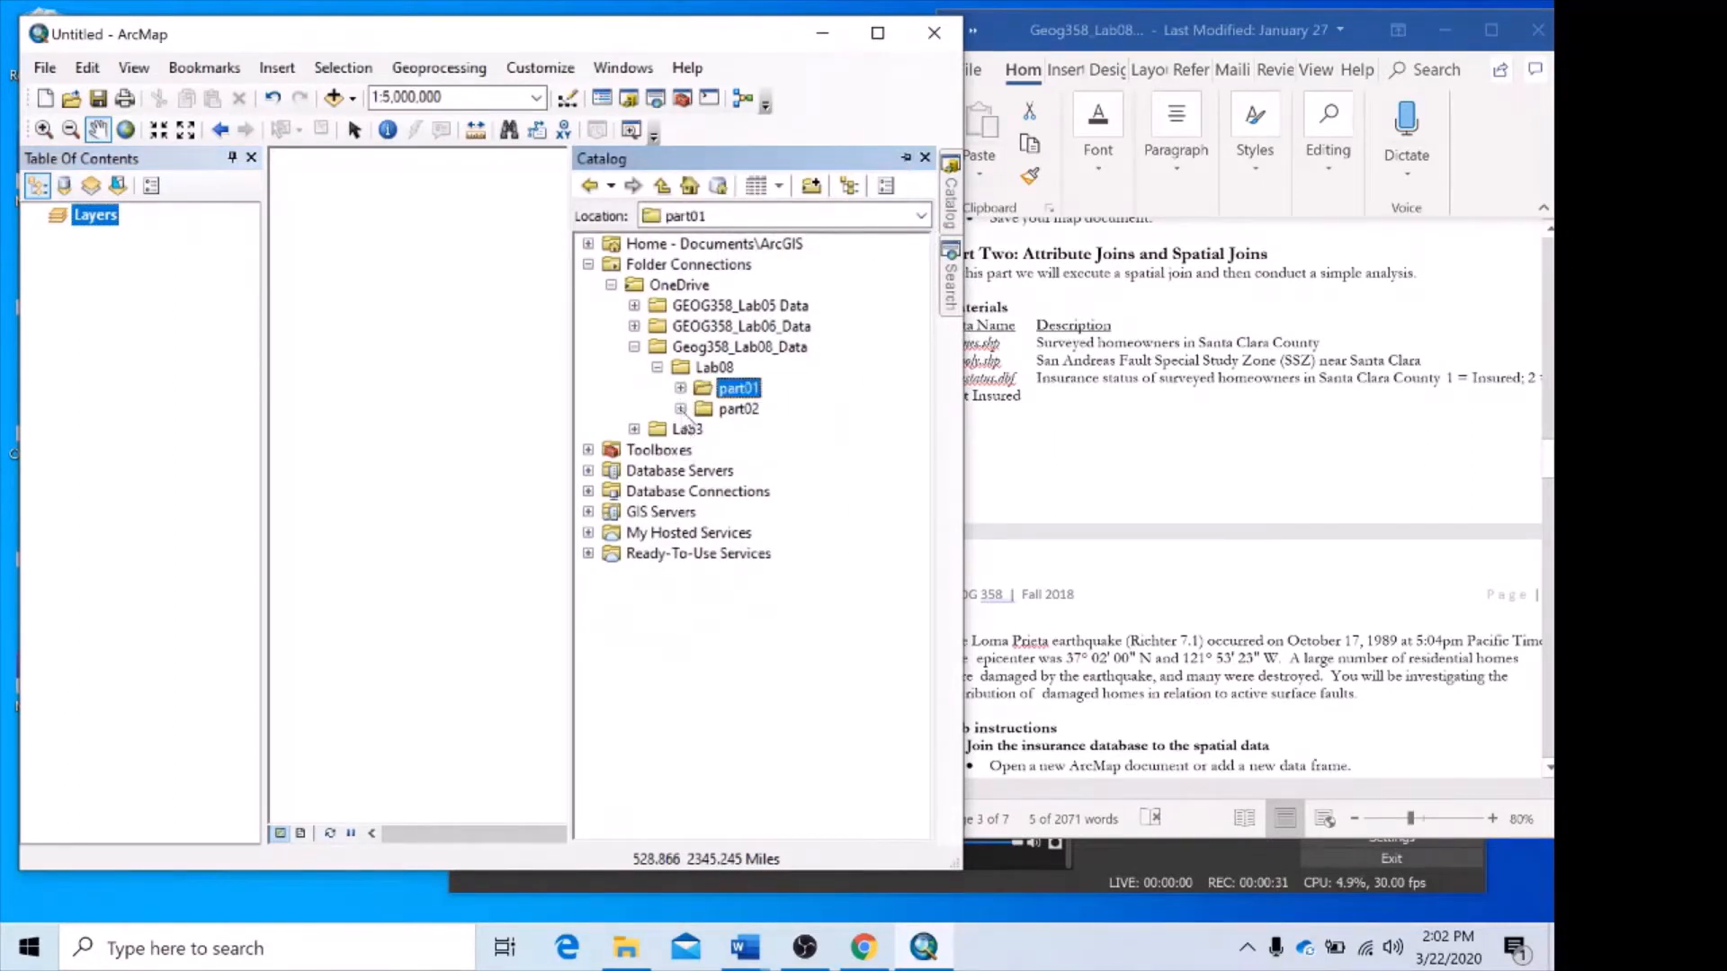
click(681, 410)
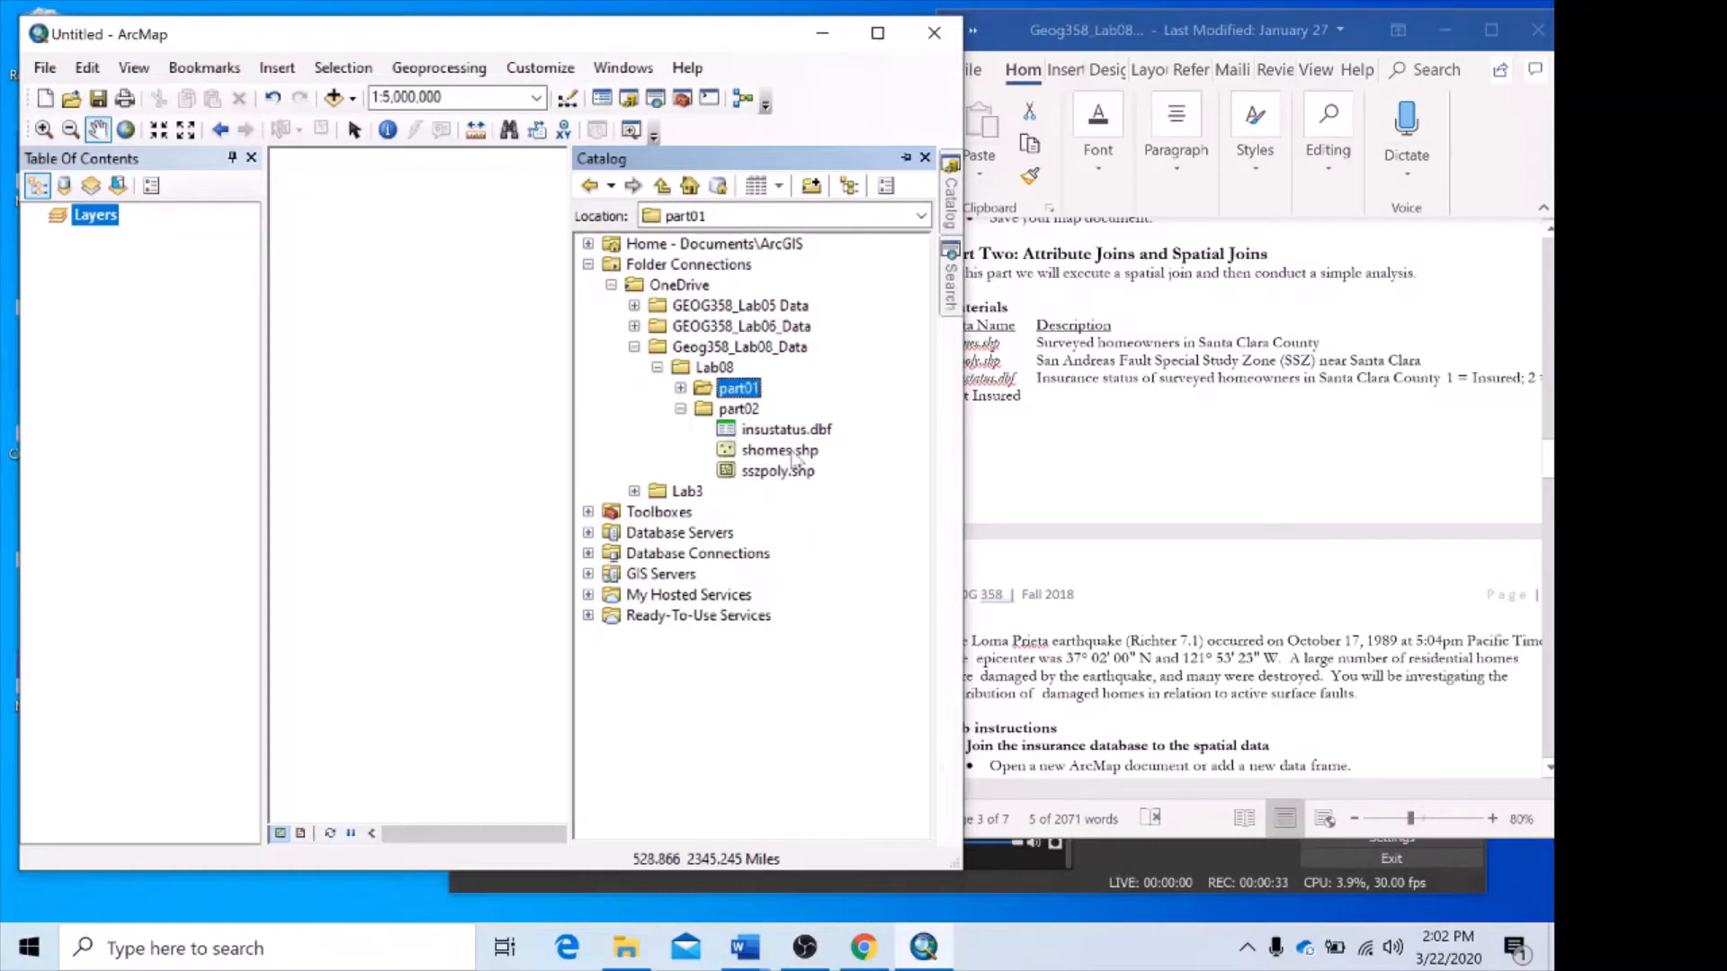
drag(790, 431, 702, 397)
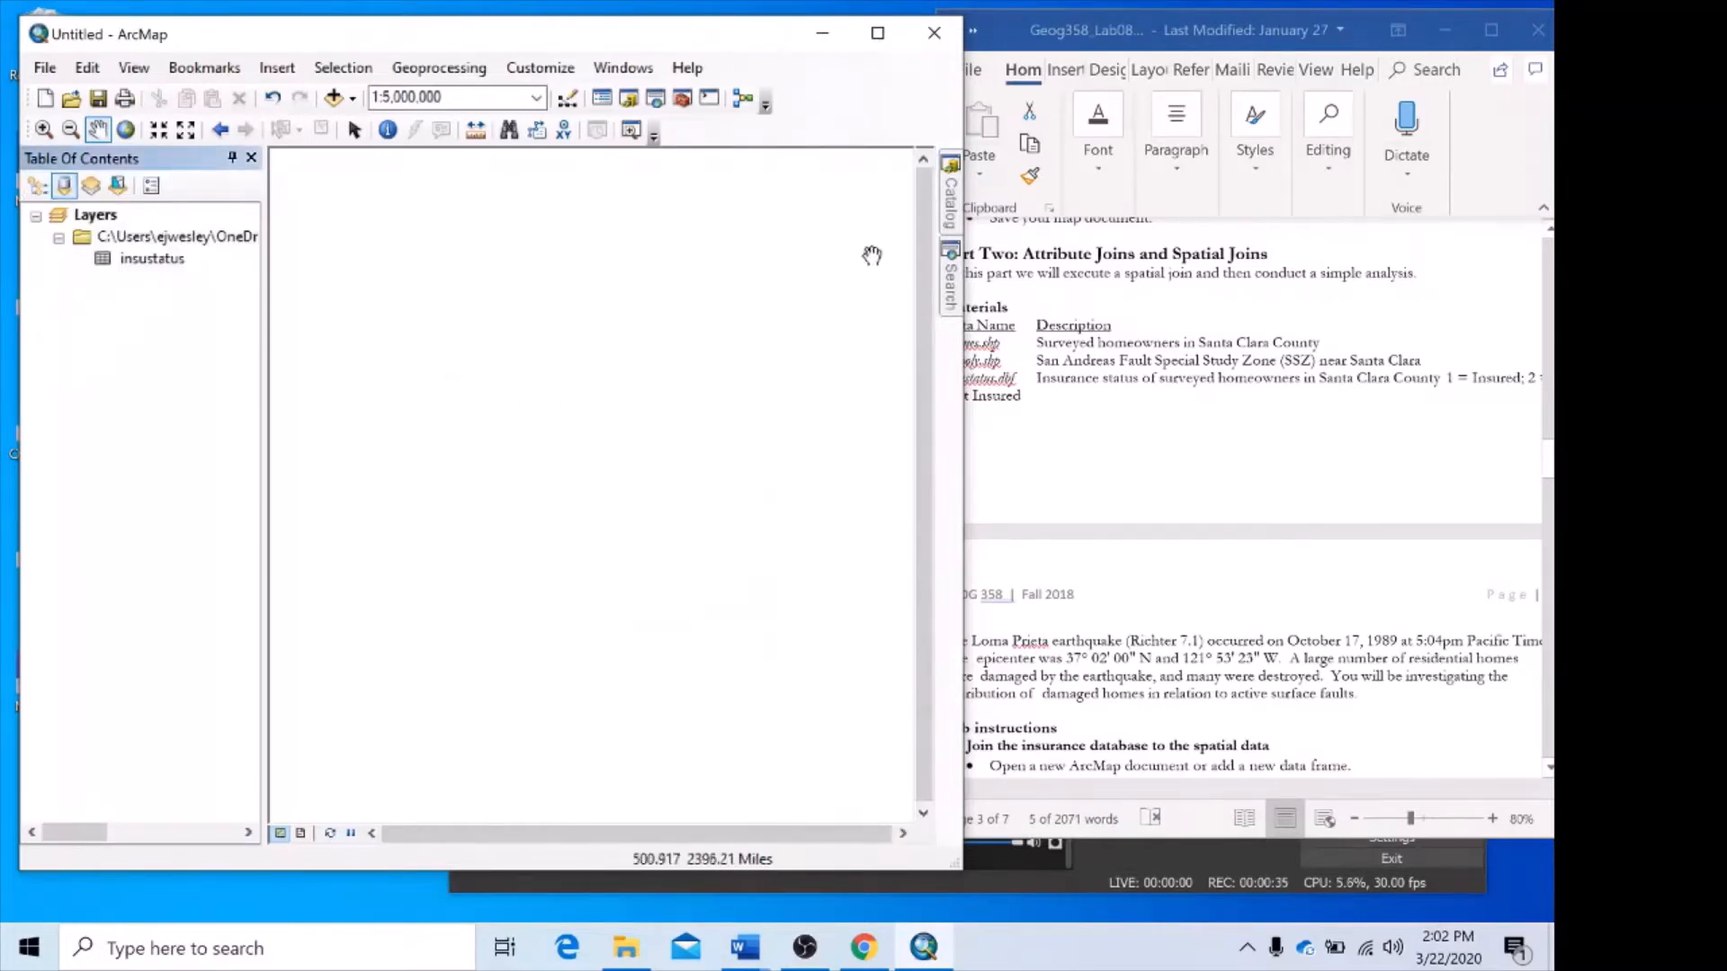
Add the shomes.shp and sszpoly.shp shapefiles from the part02 folder to the map, accepting the unknown spatial reference warnings.
mouse_move(939, 209)
drag(779, 450, 468, 482)
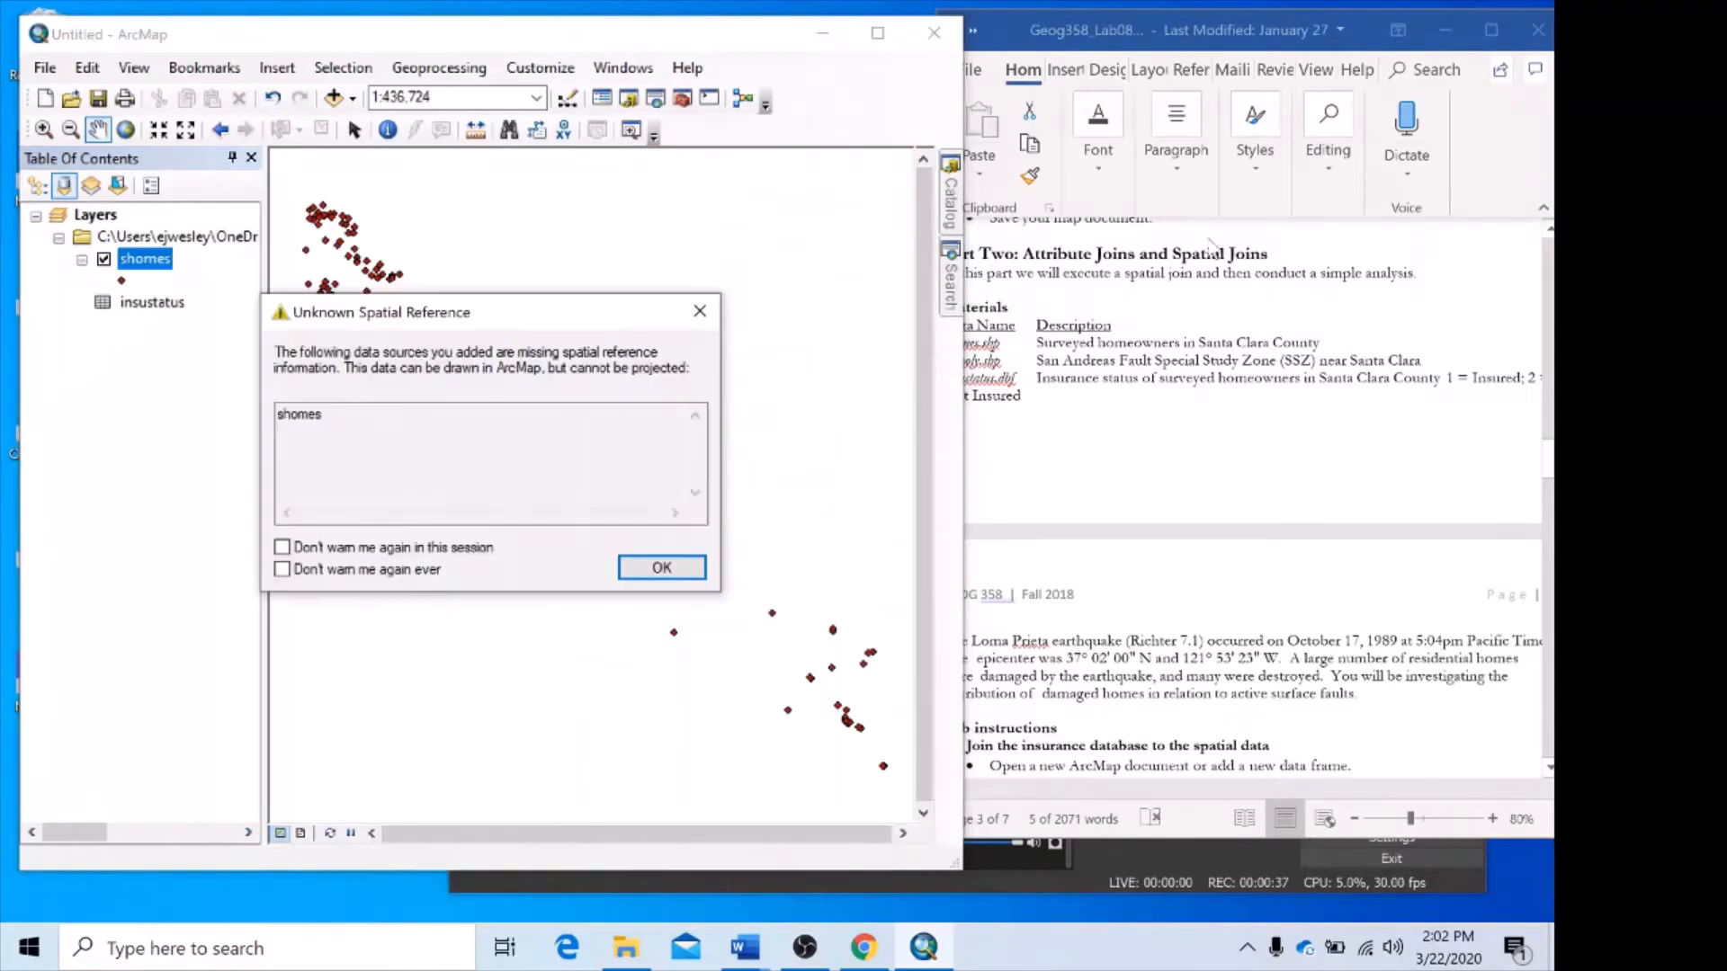
click(676, 572)
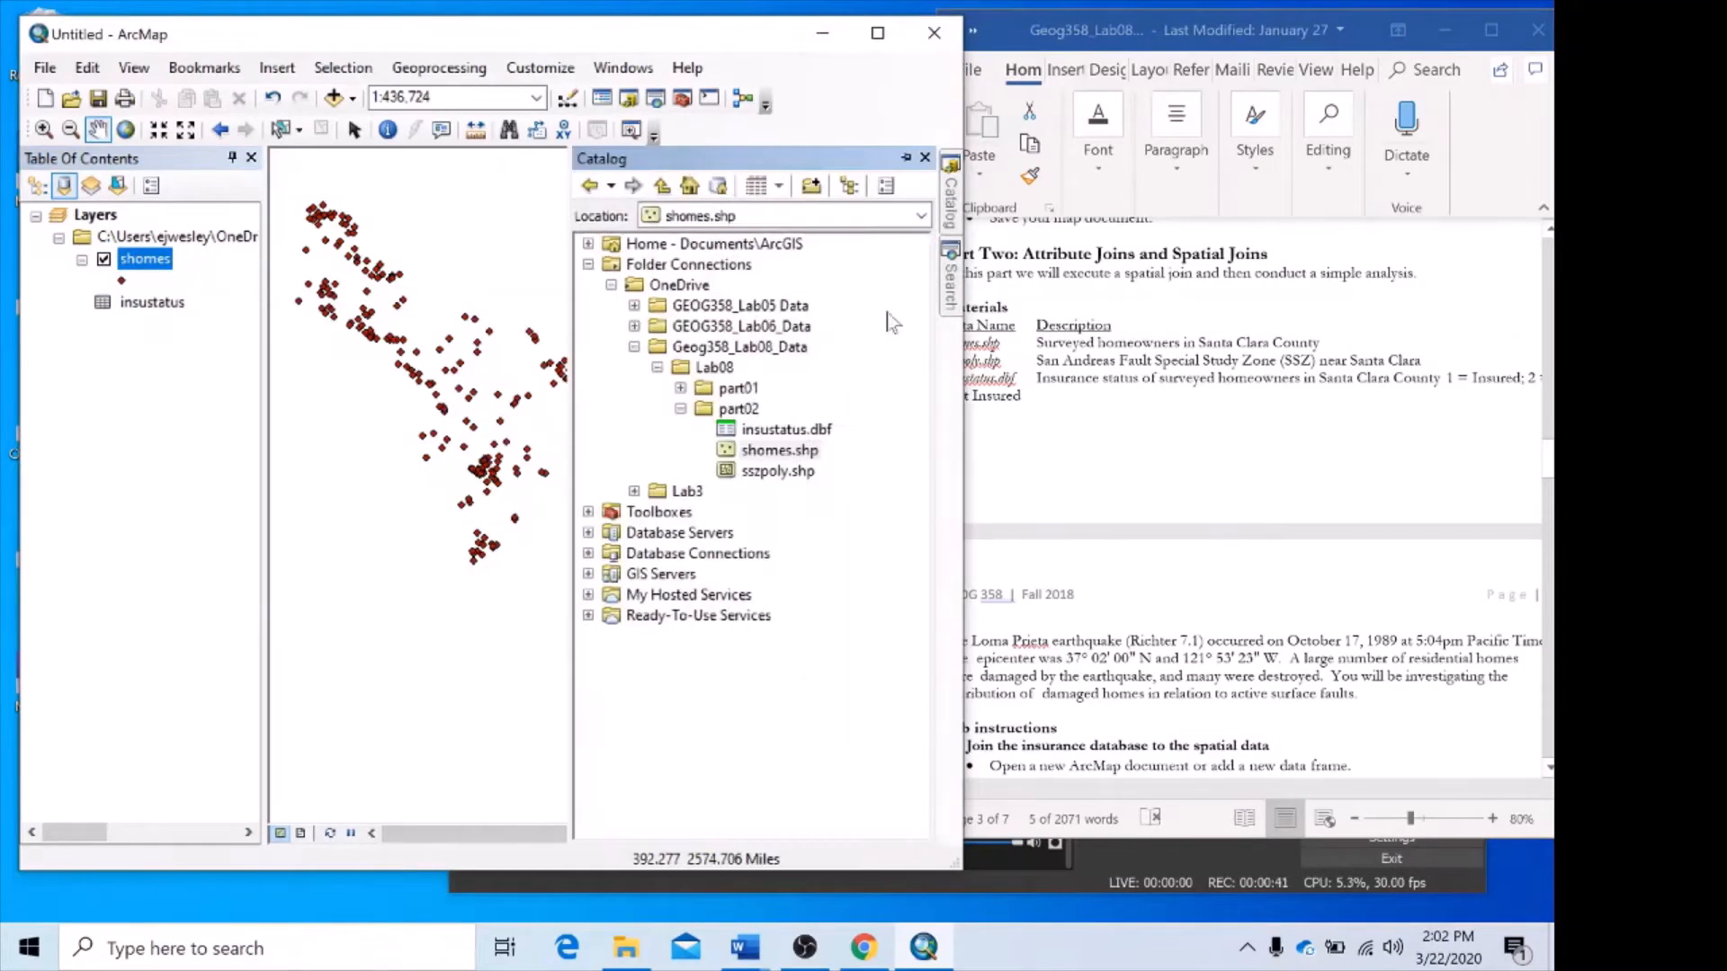
drag(776, 470, 575, 441)
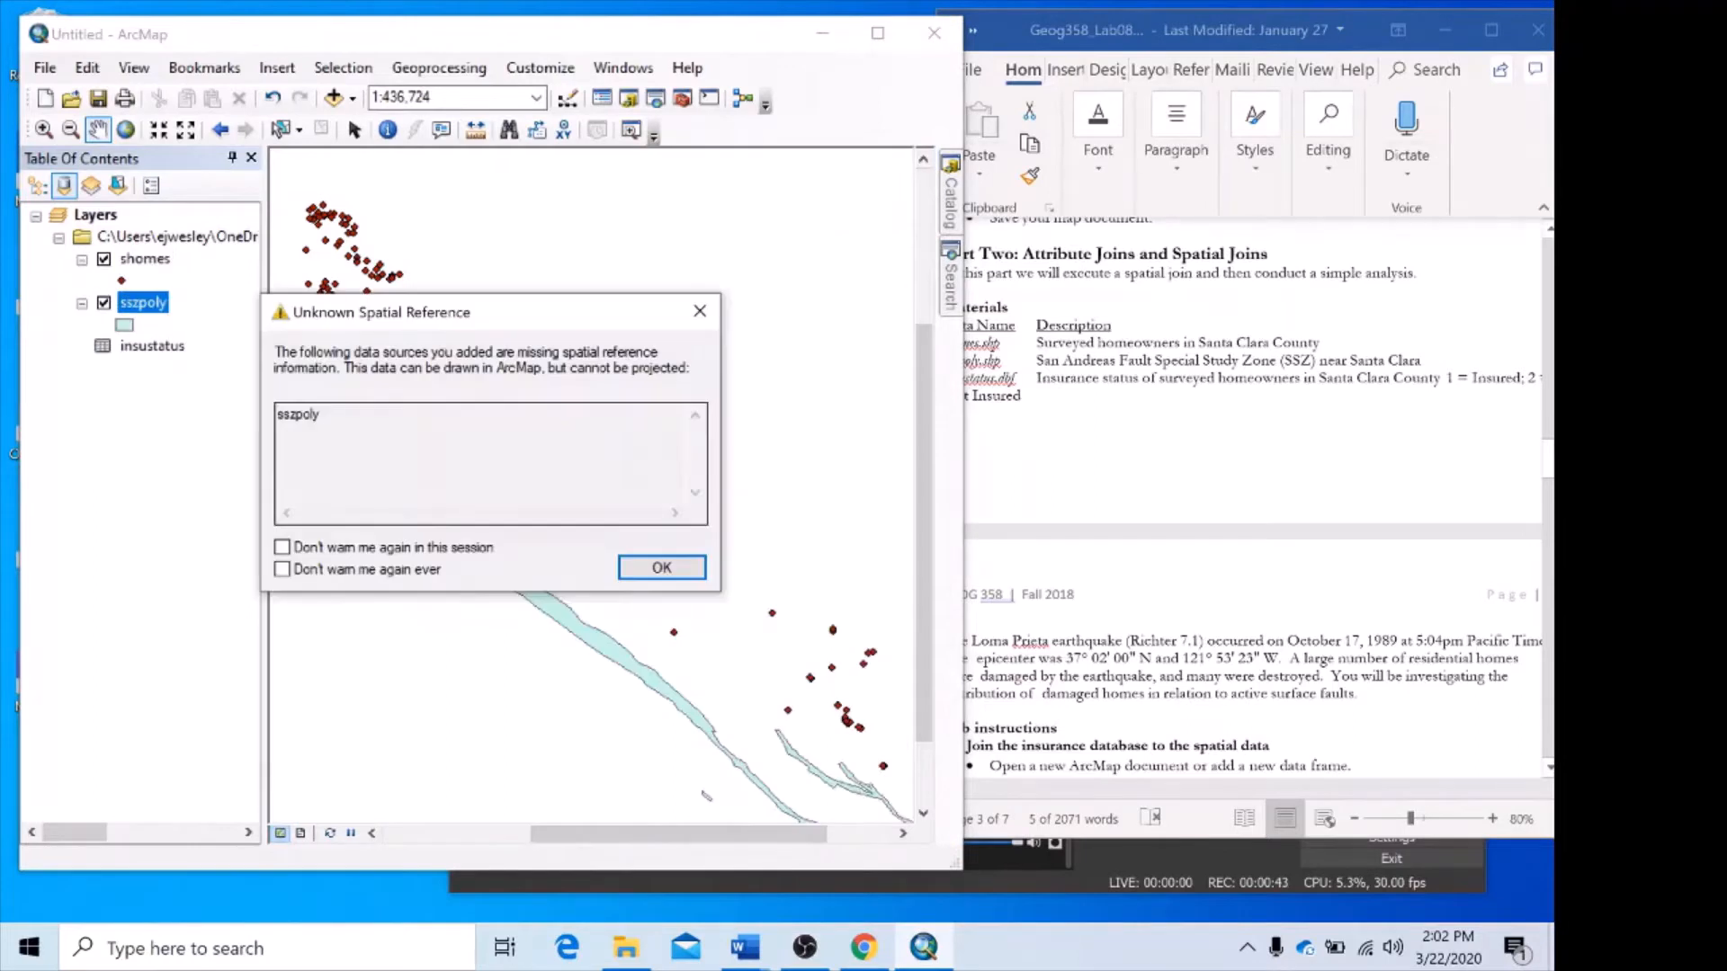
click(663, 568)
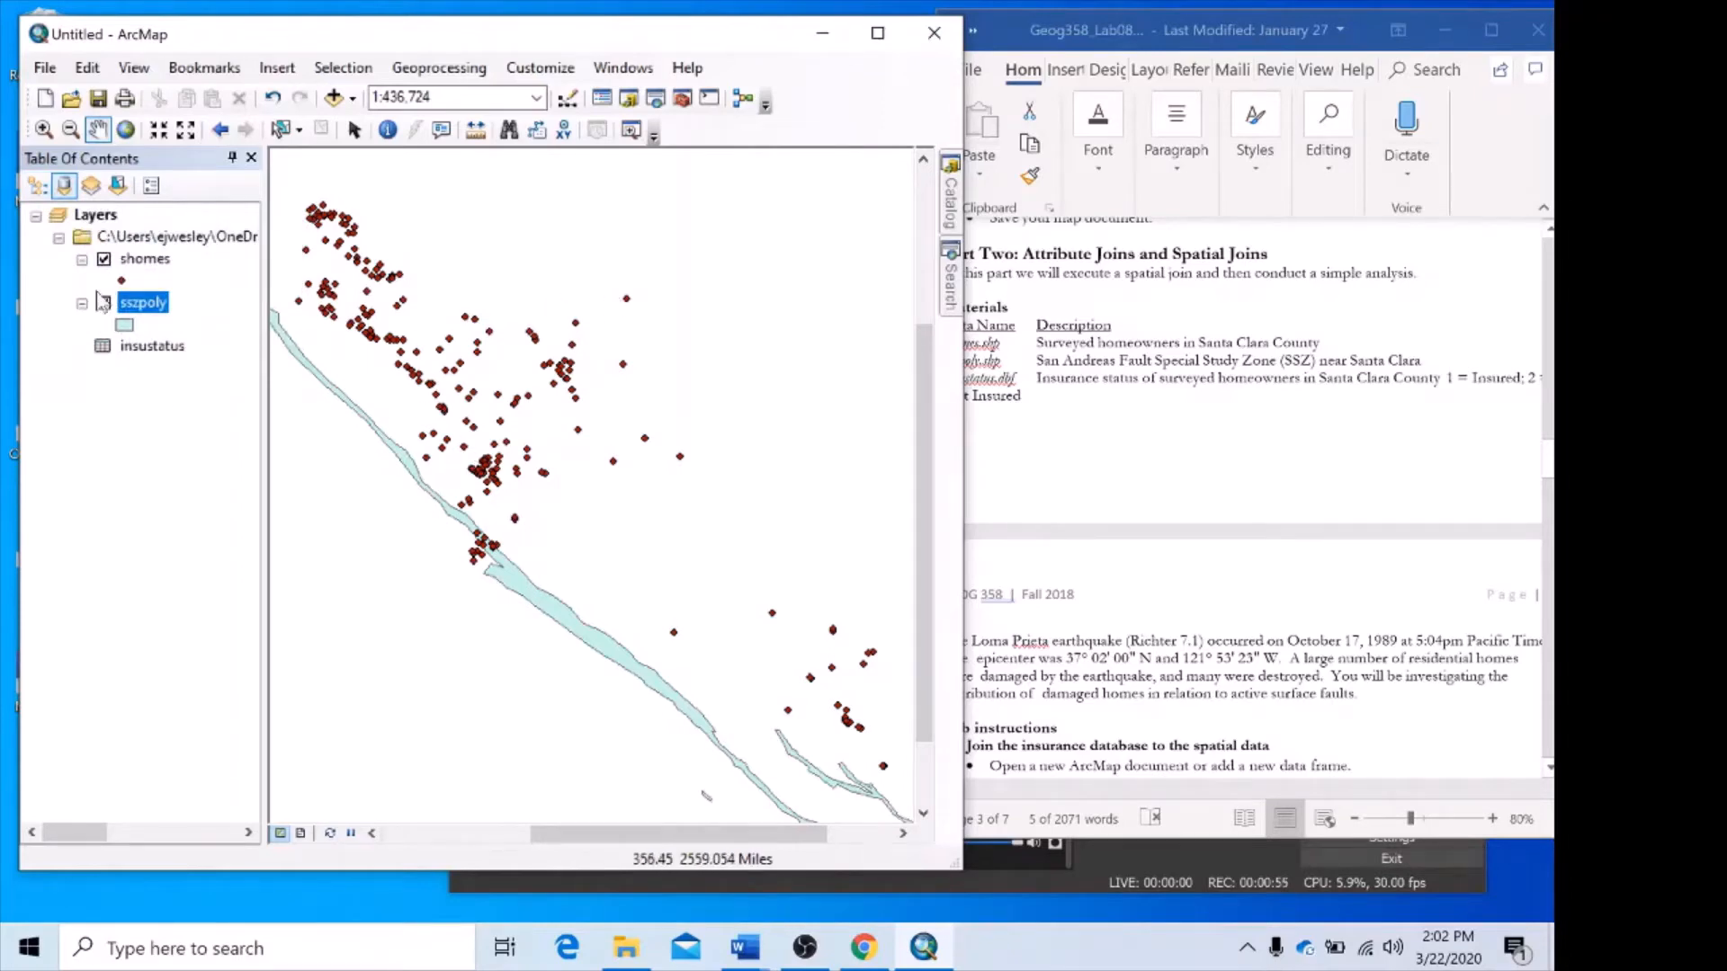
Compare the table of contents listed by drawing order and by source, ending with the source listing that includes the insustatus table.
click(37, 186)
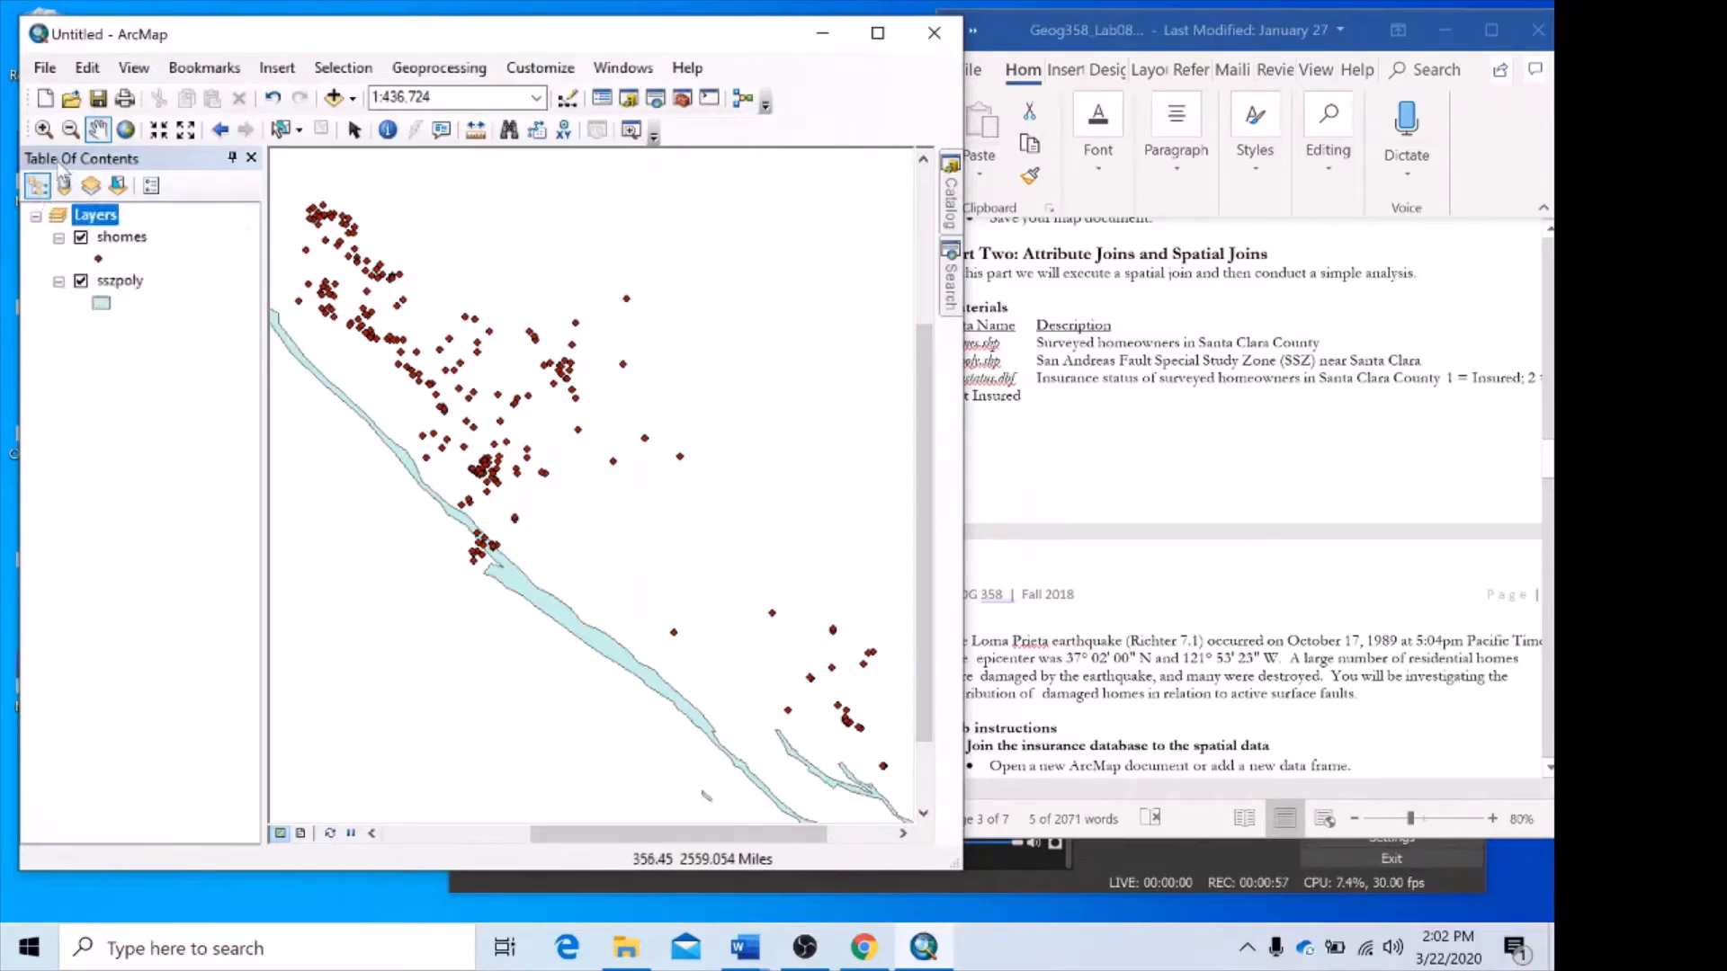
click(64, 186)
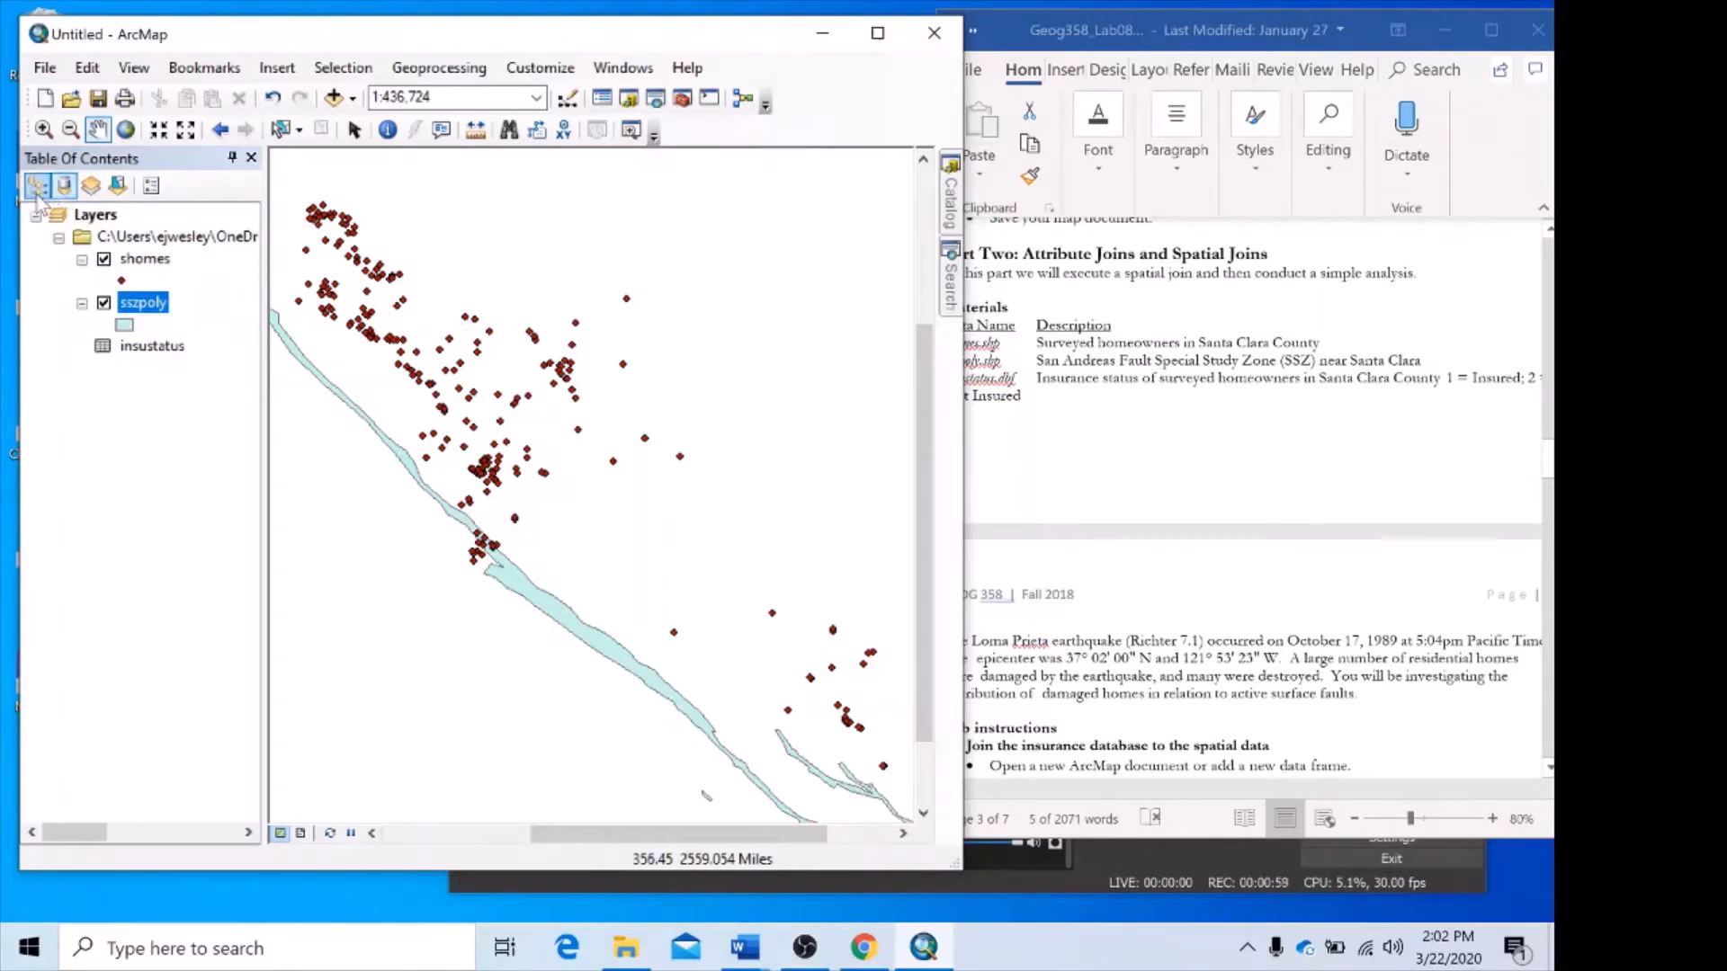
click(37, 189)
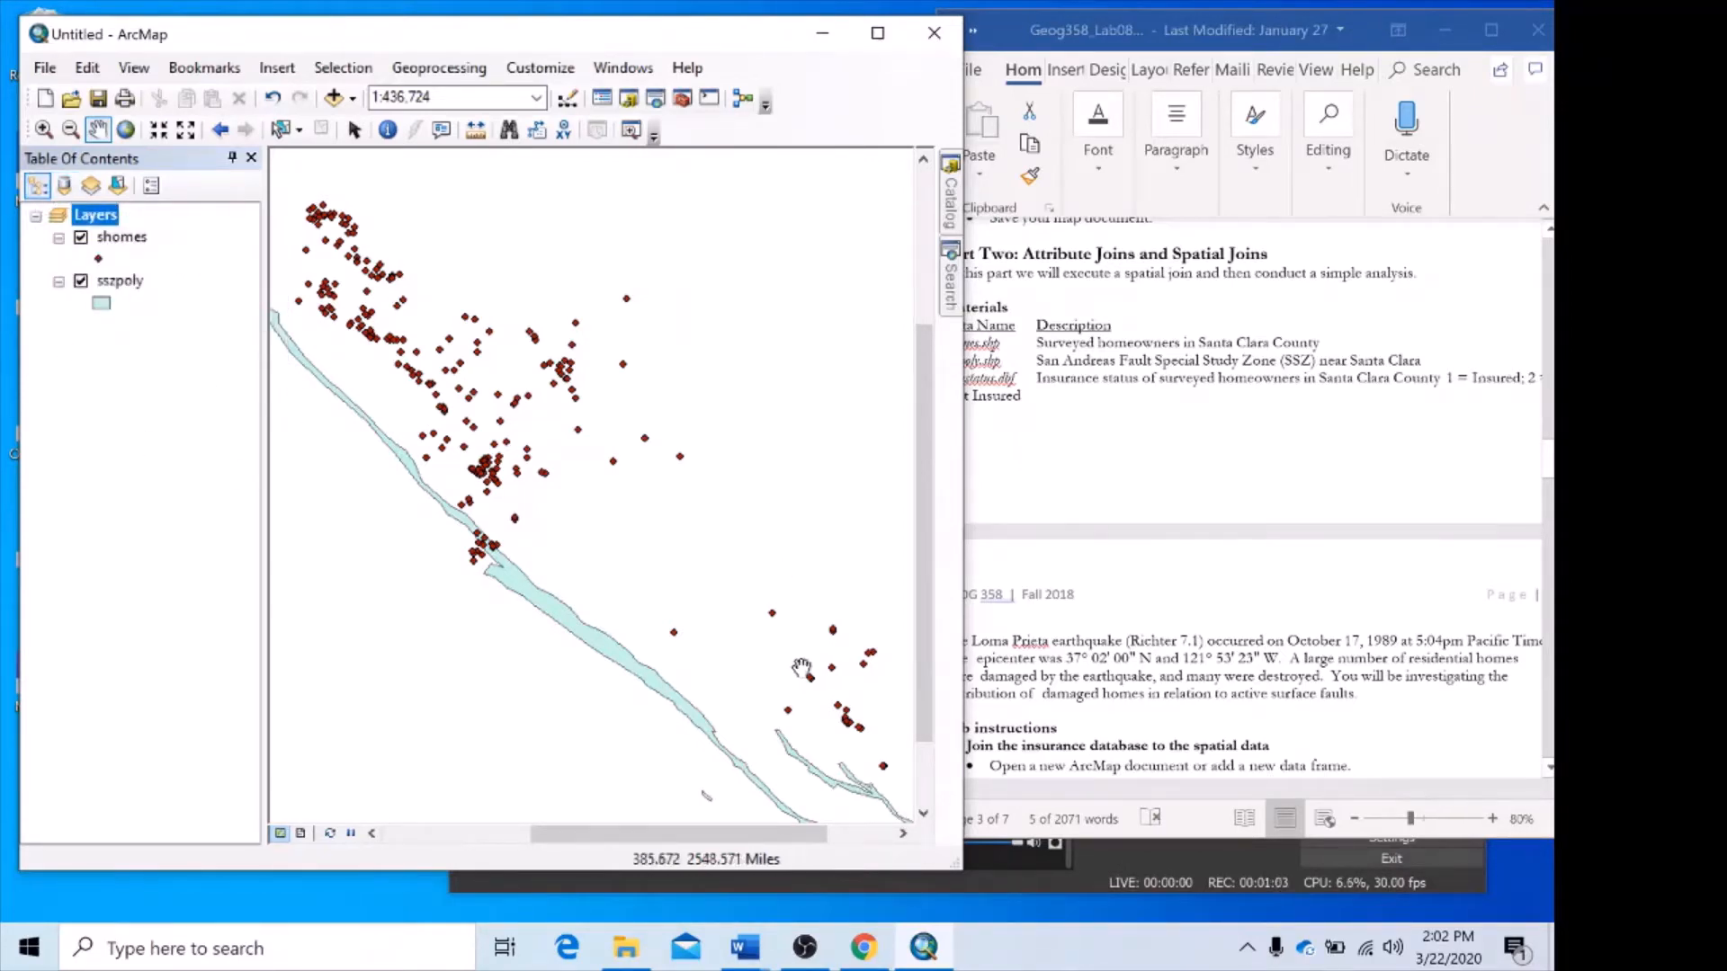
click(950, 193)
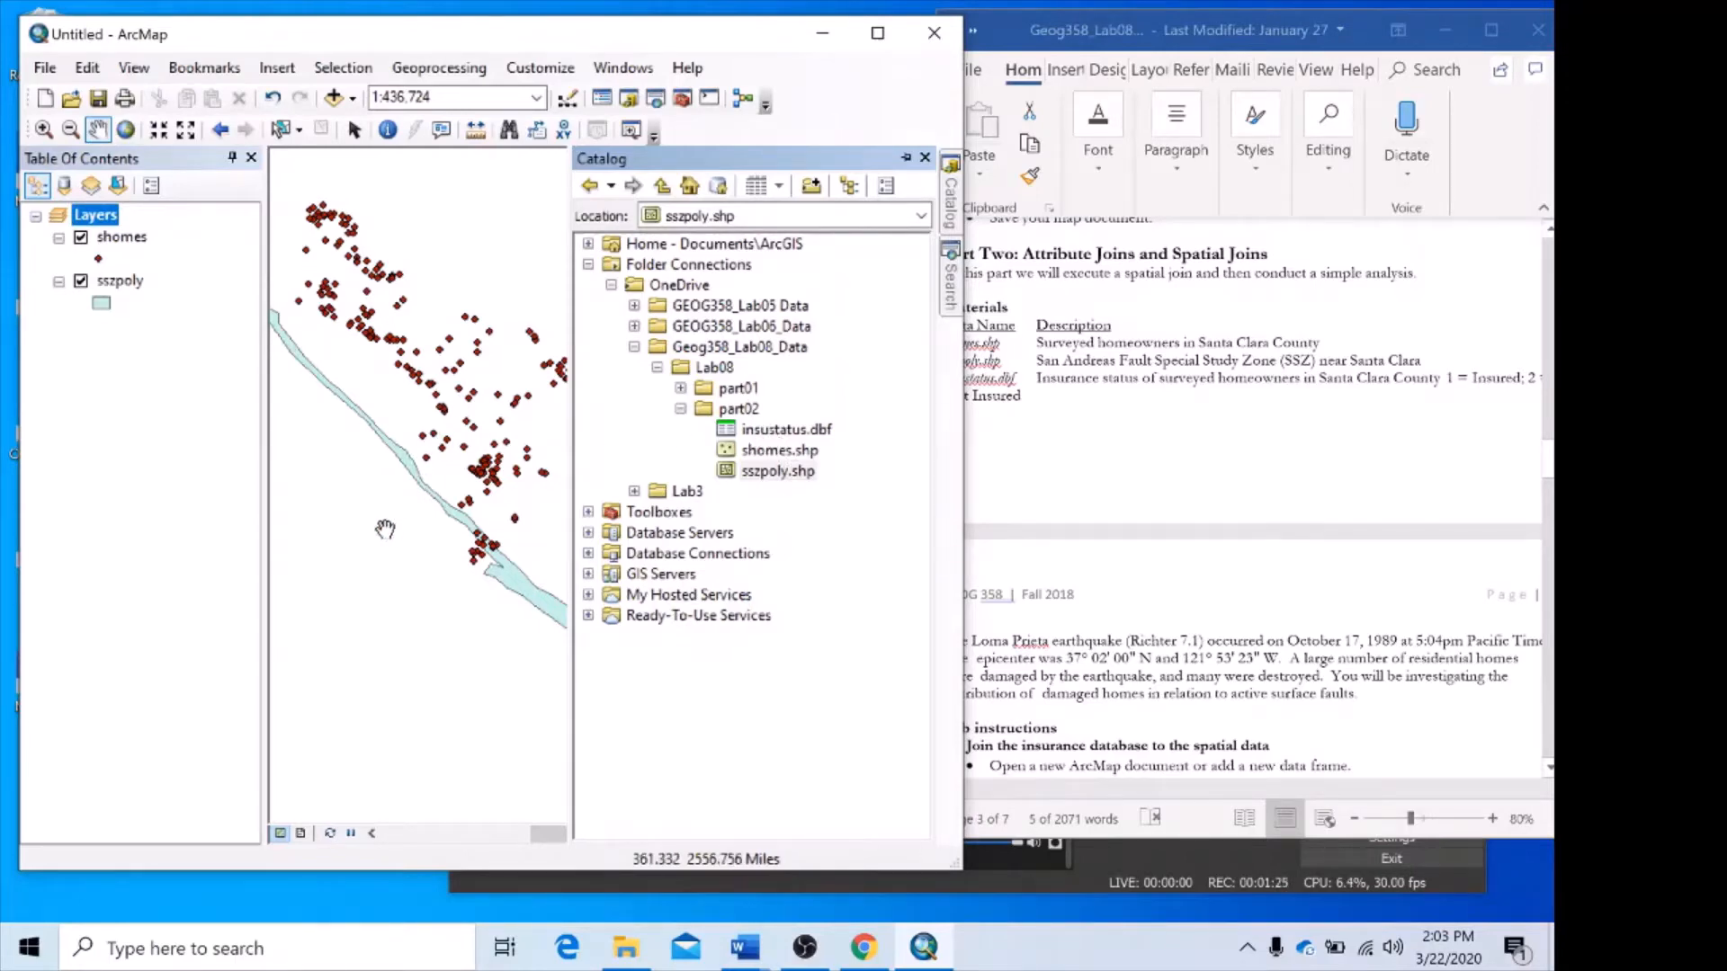
drag(376, 525, 379, 522)
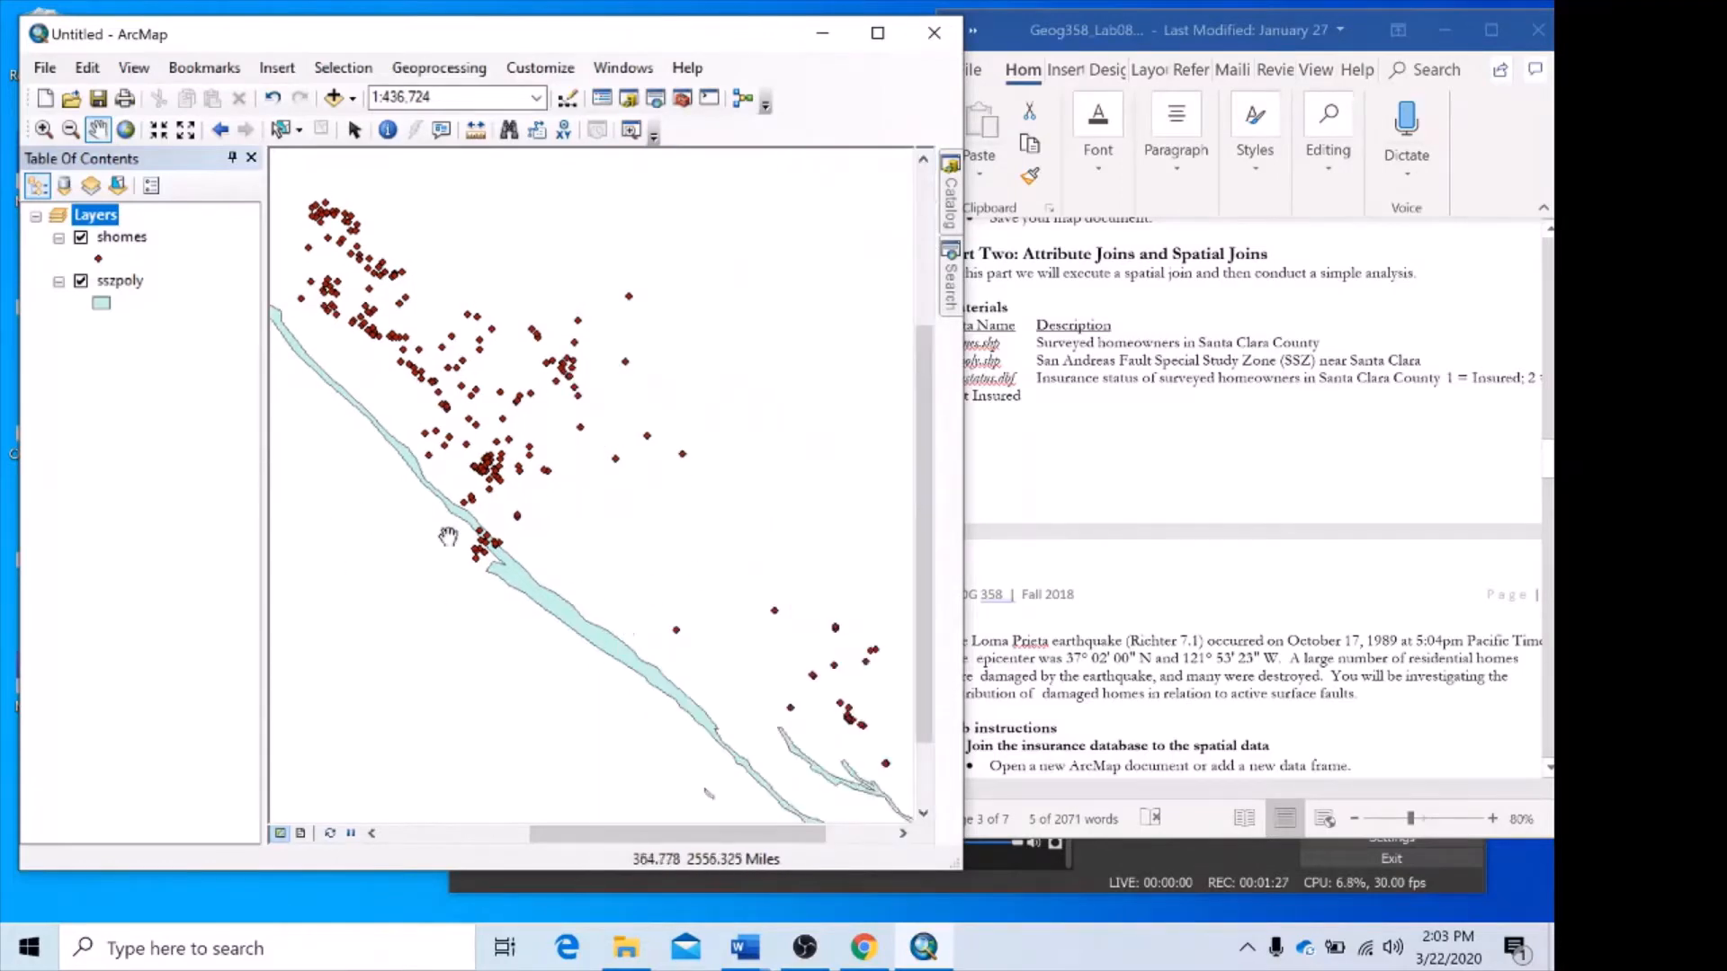
click(64, 187)
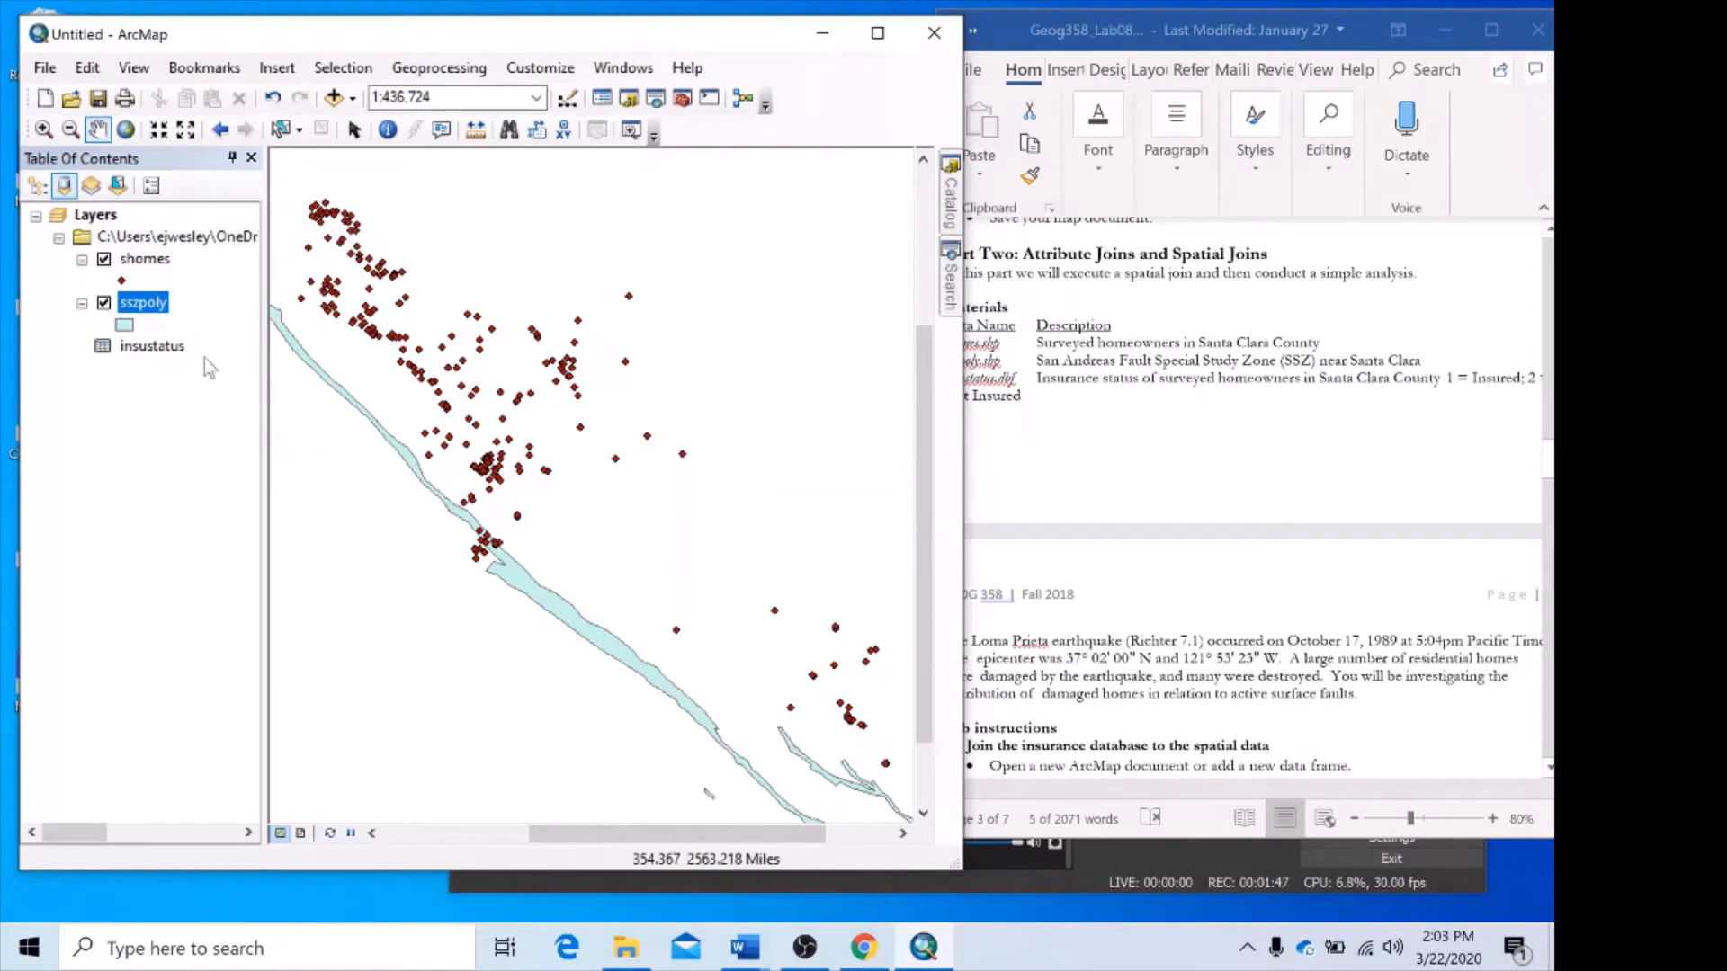
Switch to the Word lab handout and read the Part Two instructions on joining the insurance database to the spatial data.
click(1179, 494)
scroll(1241, 494, down, 4)
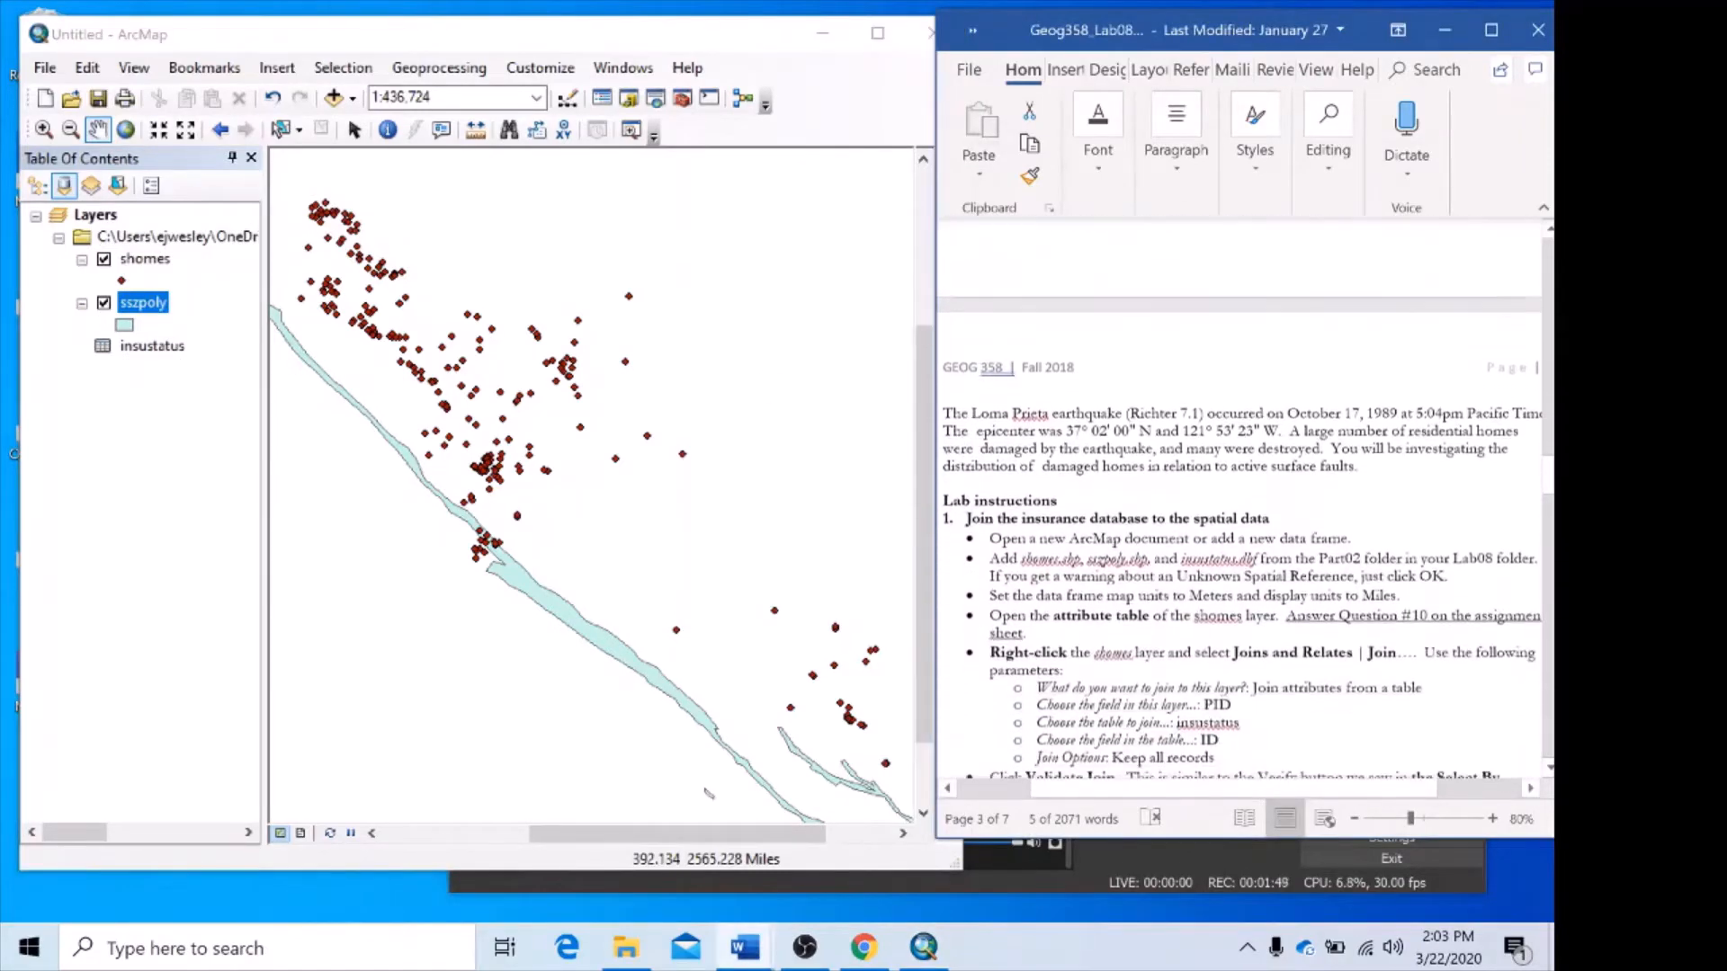
scroll(1242, 517, down, 2)
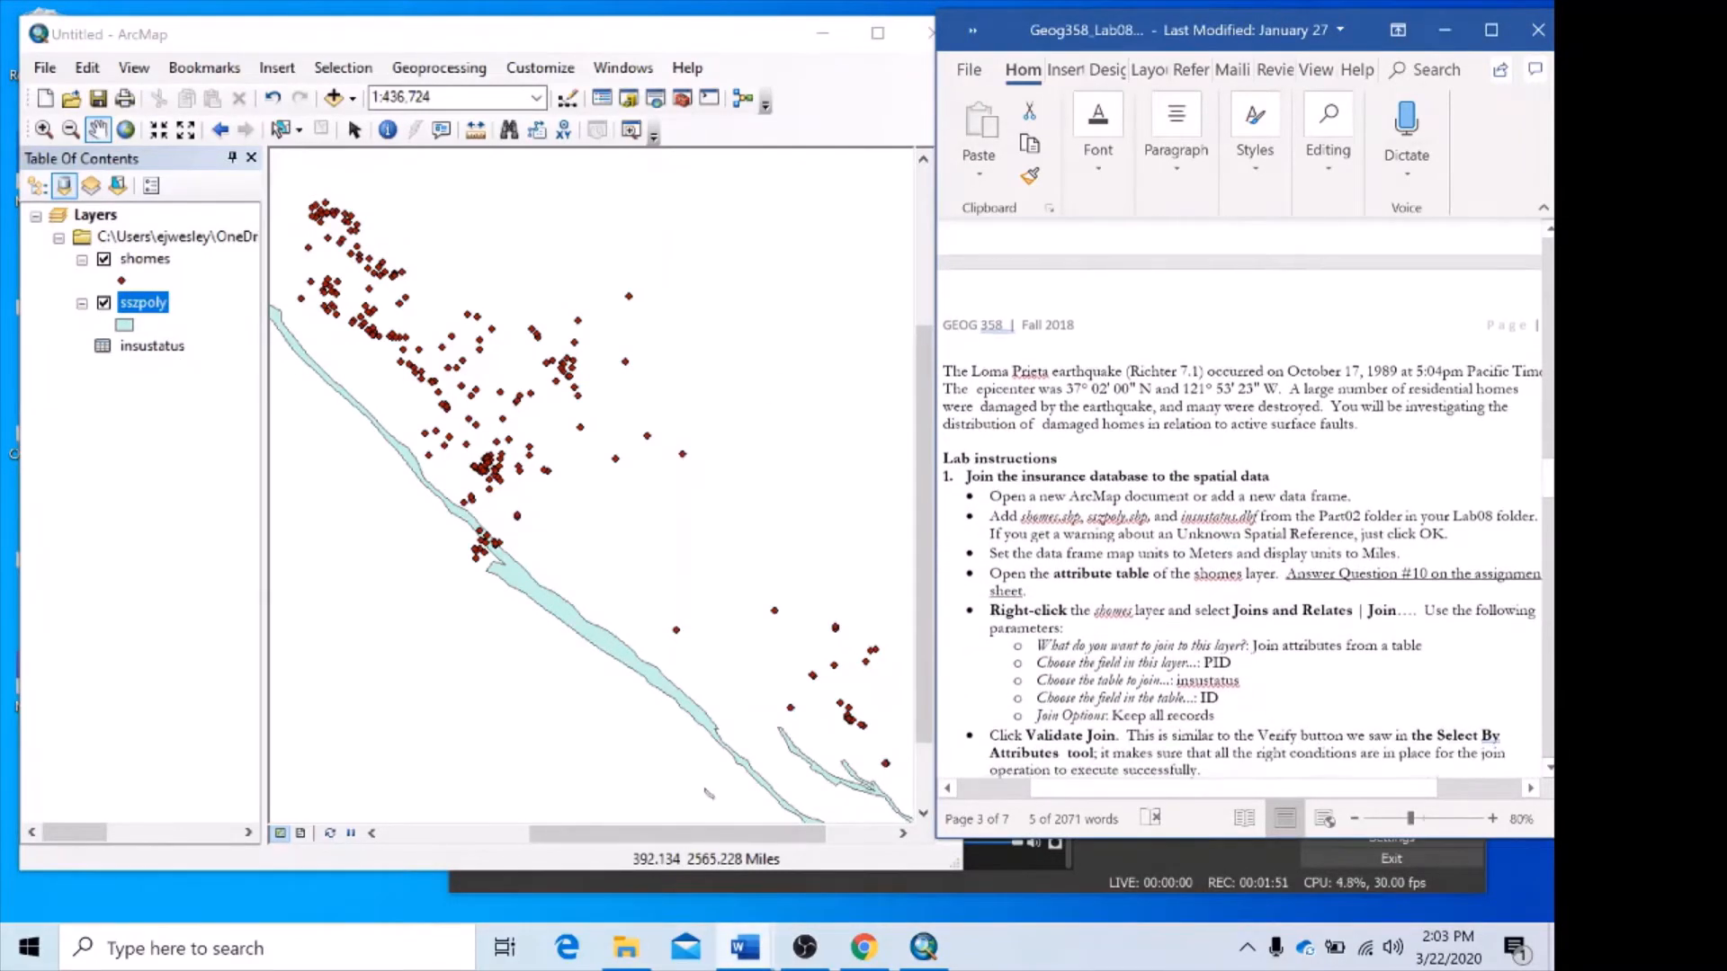
scroll(1241, 497, down, 1)
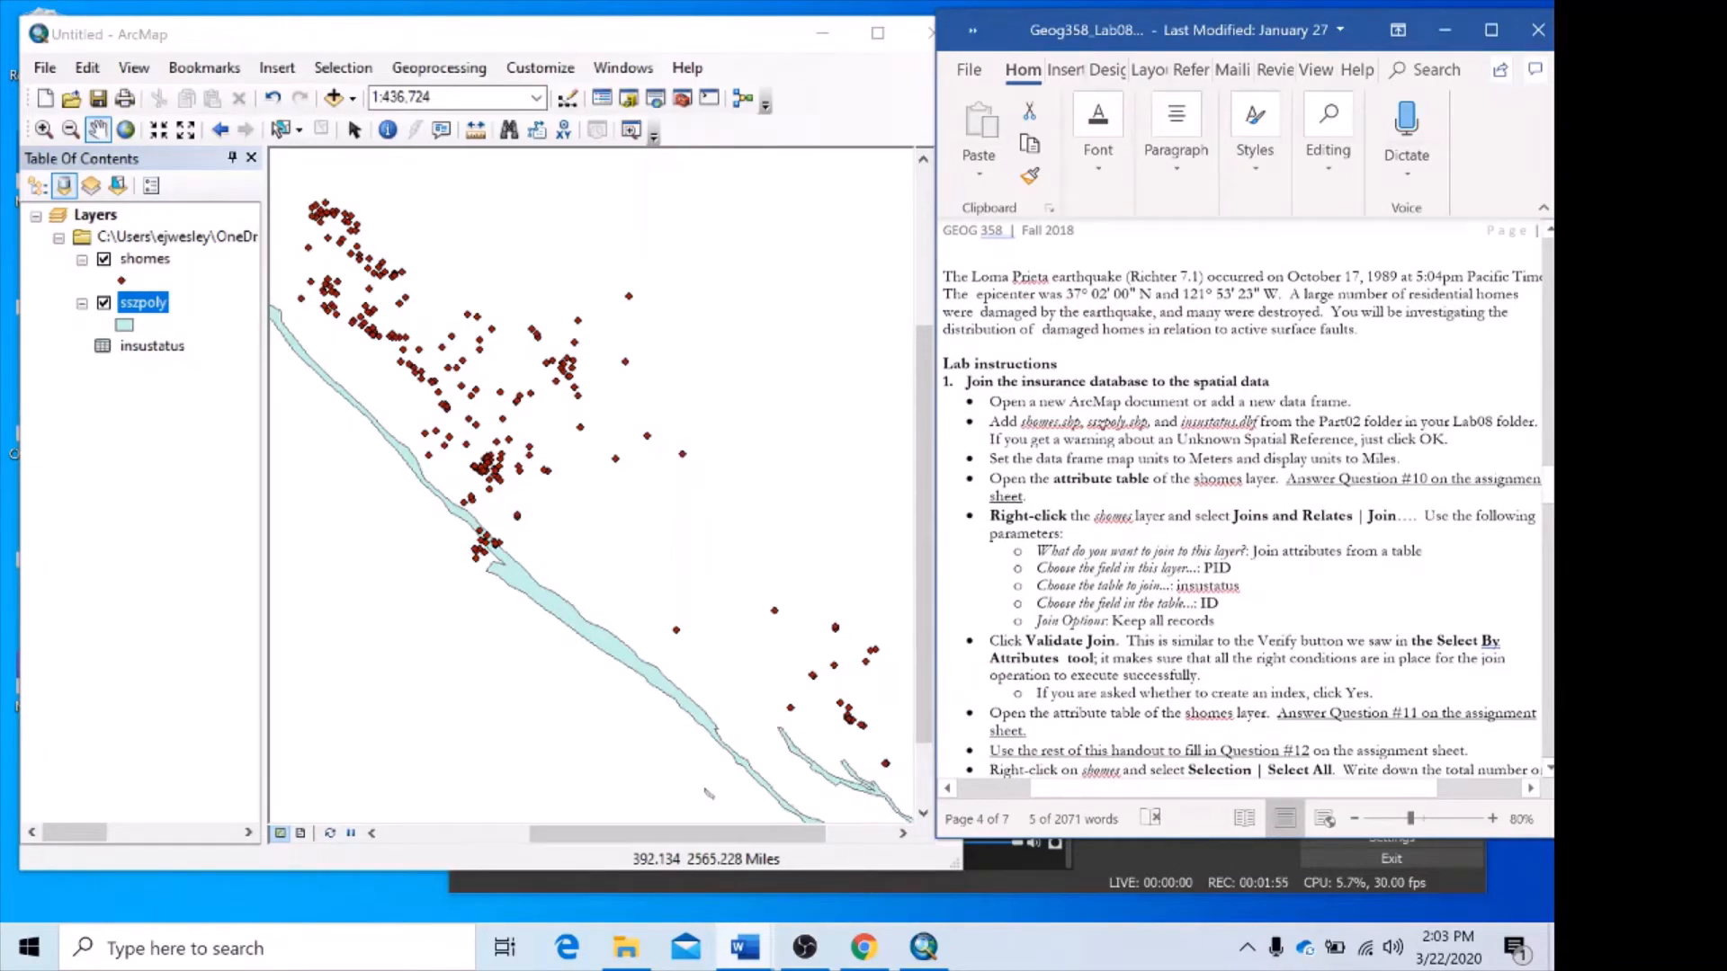
scroll(1241, 499, down, 2)
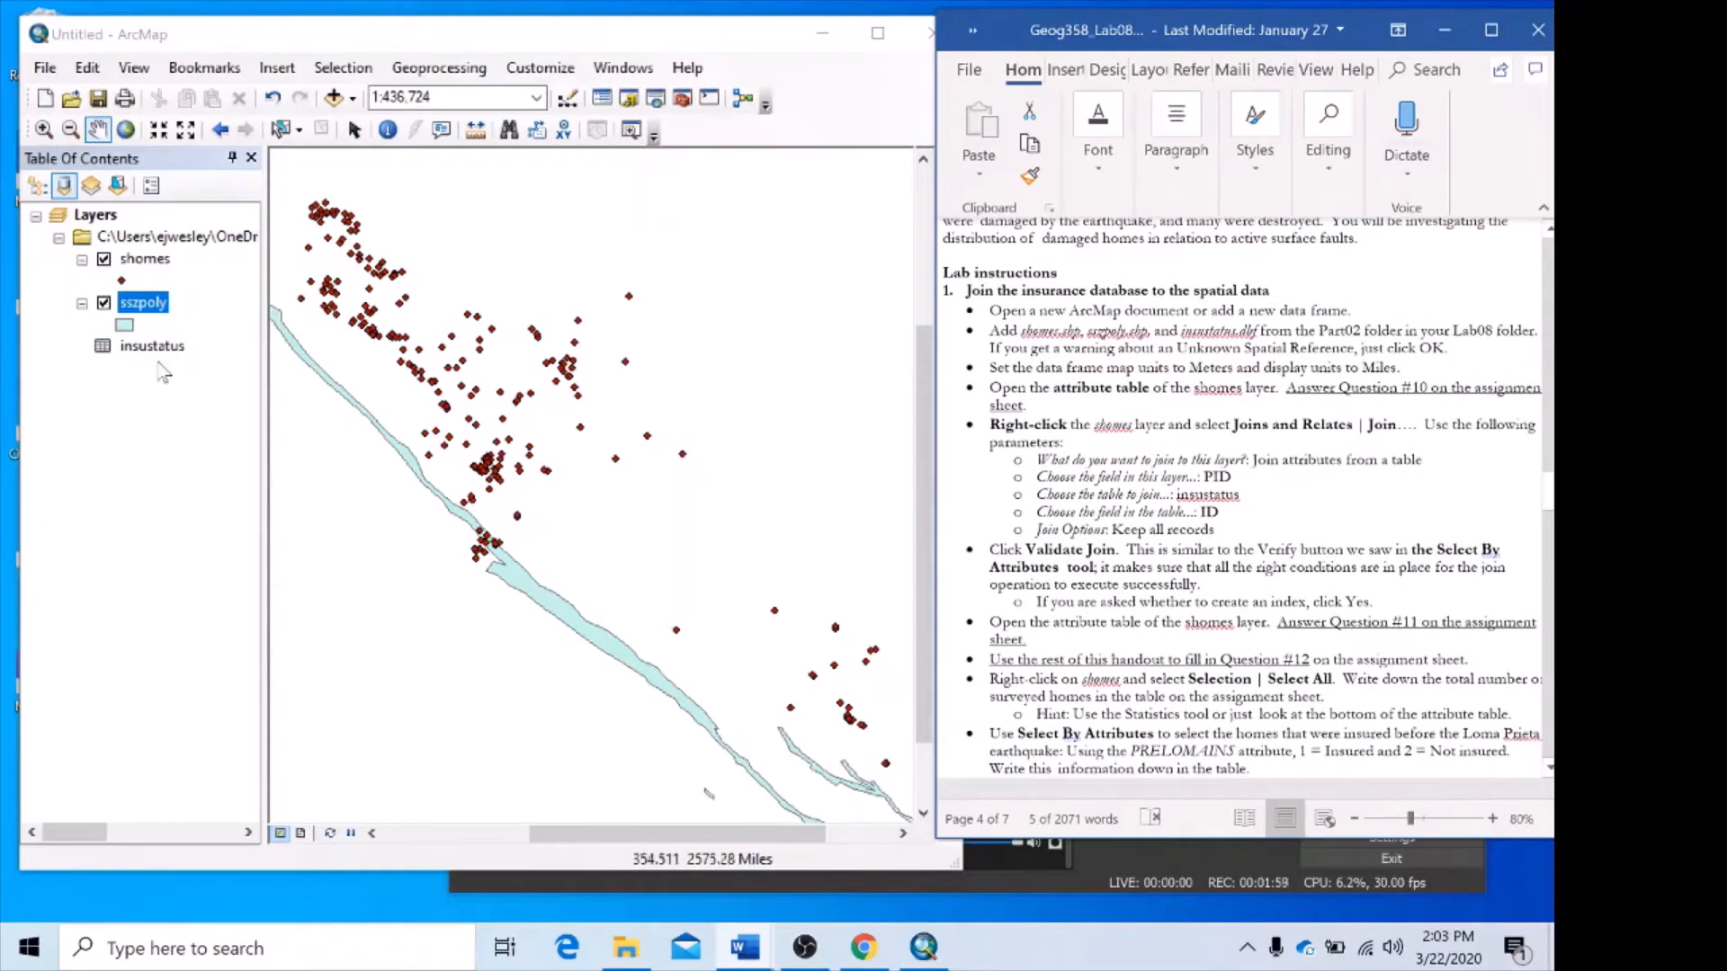
Switch back to ArcMap, open the attribute table of the shomes layer and look through its records.
right_click(142, 263)
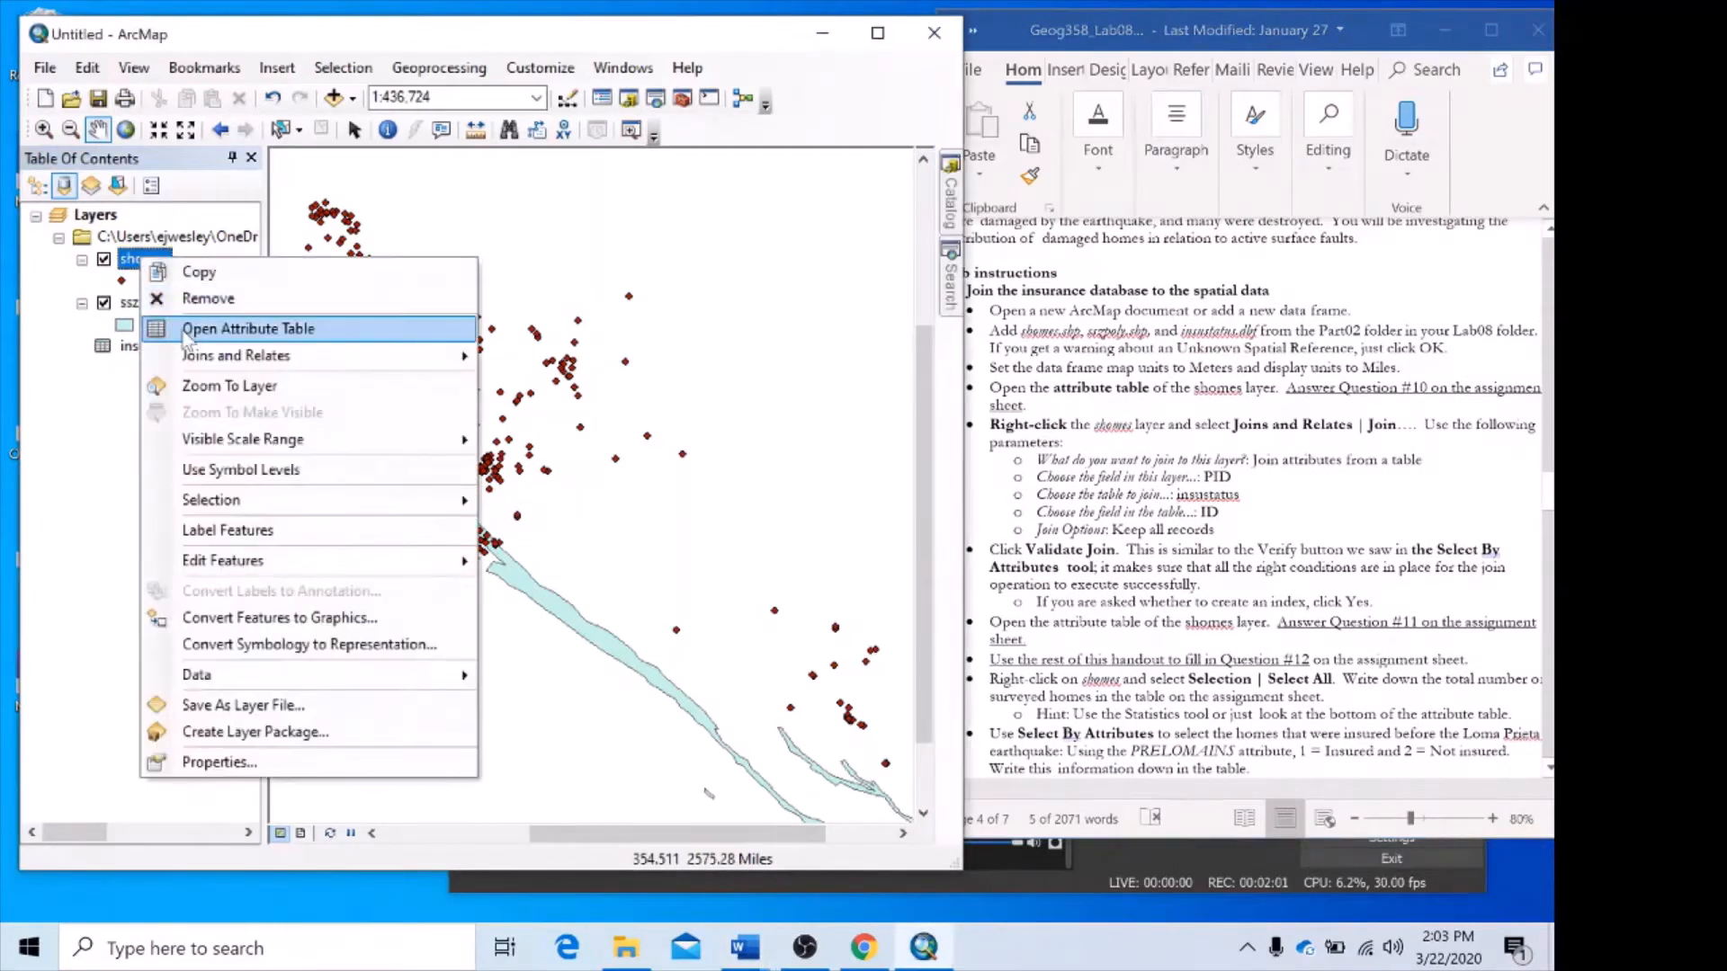
click(189, 331)
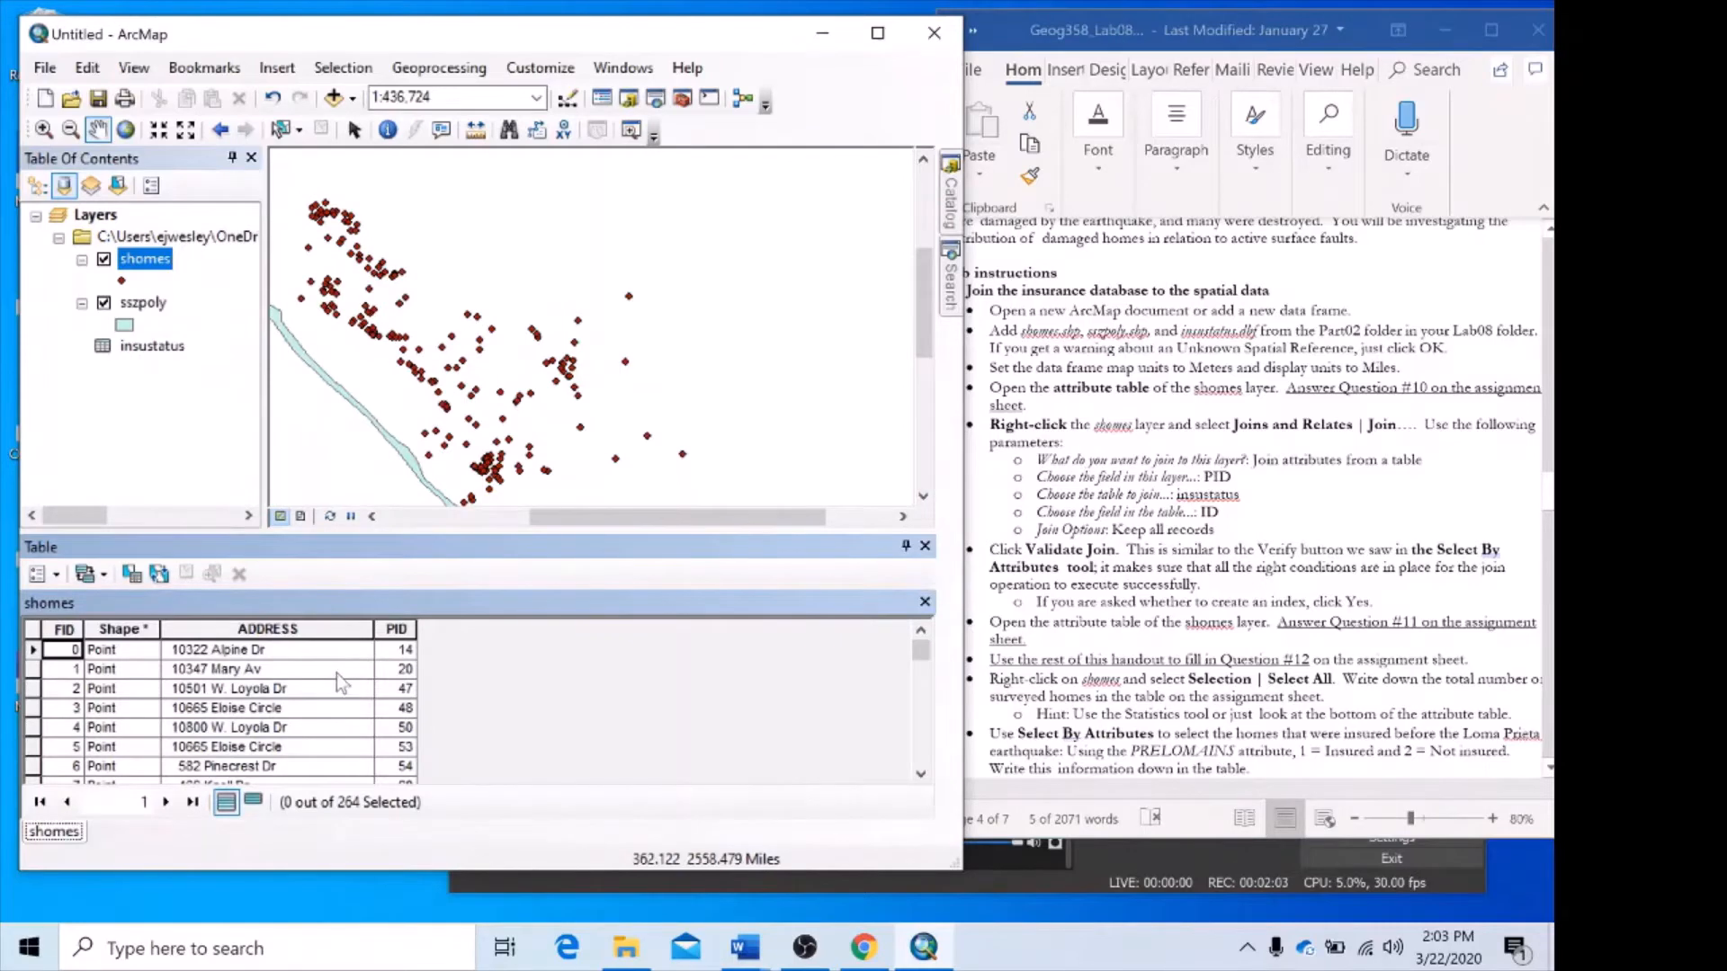
scroll(357, 699, down, 3)
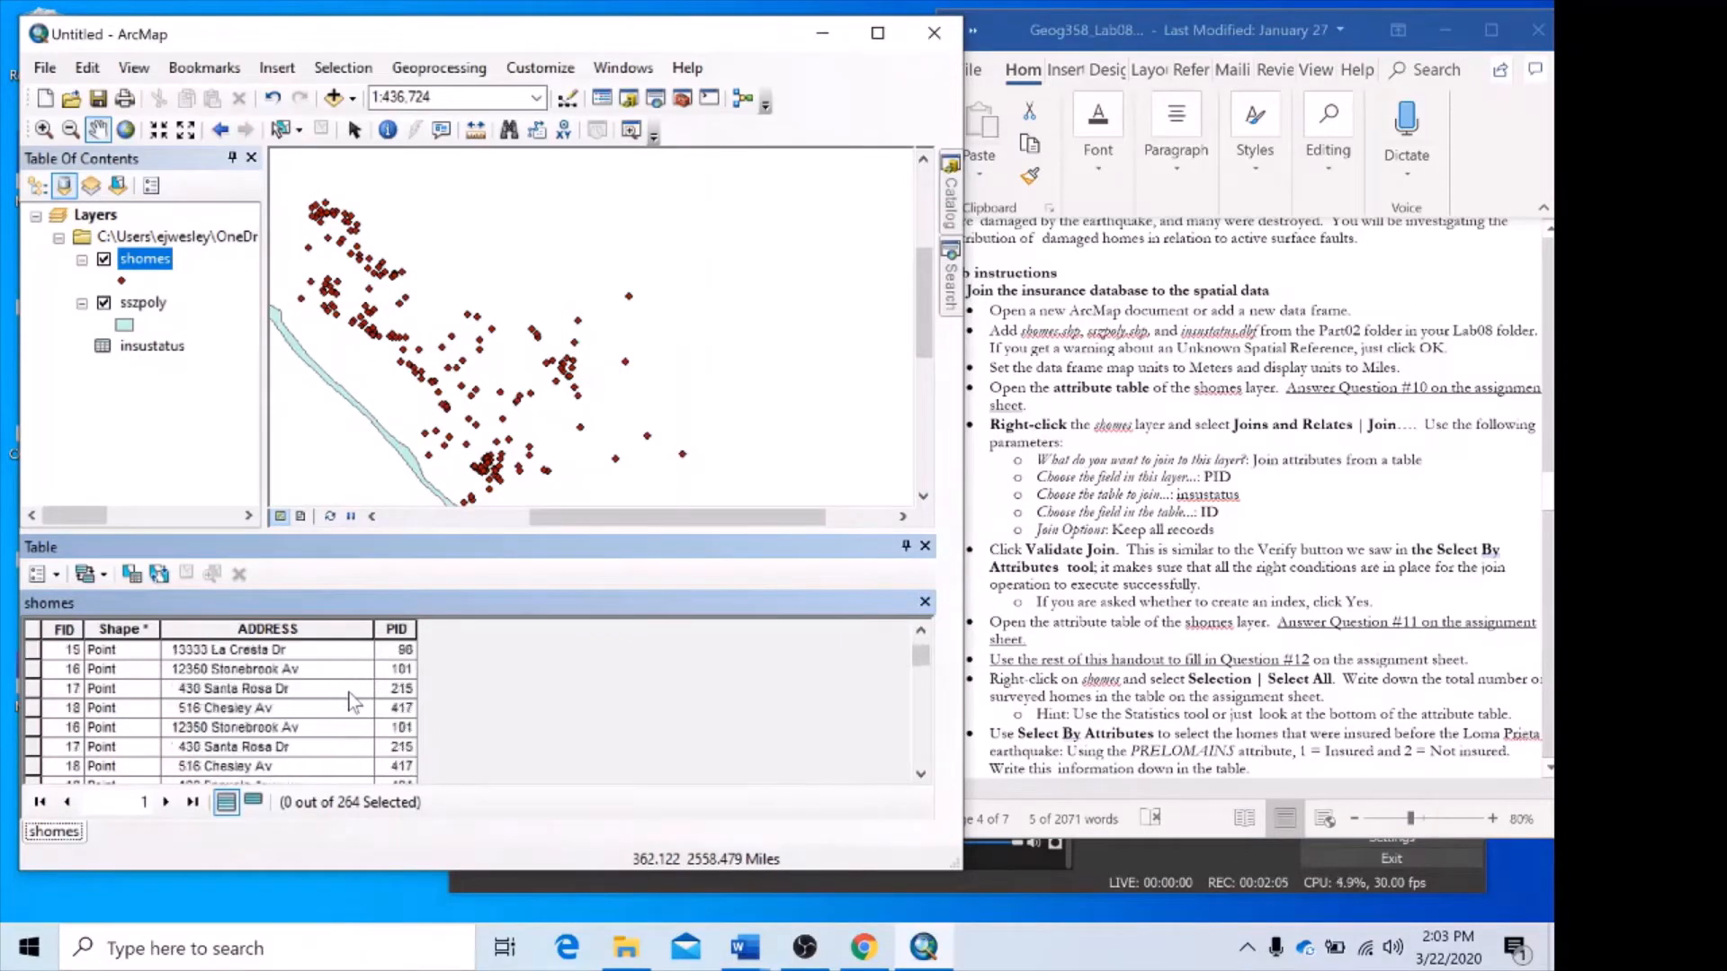
scroll(358, 698, up, 3)
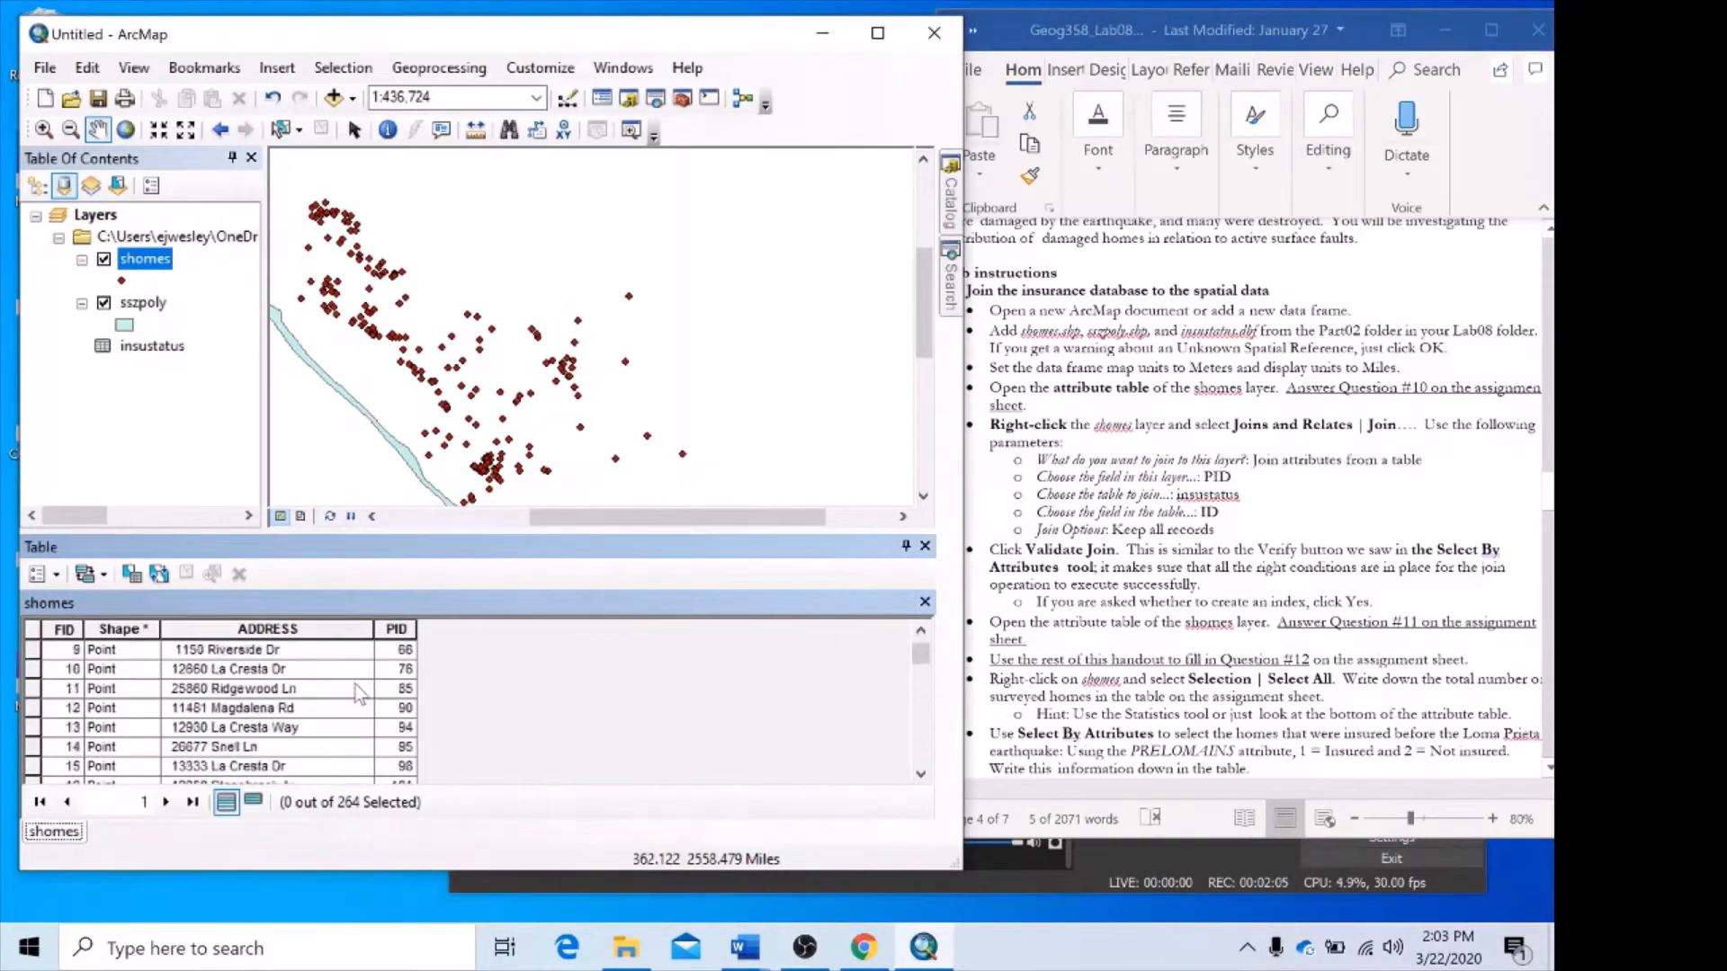
Sort the shomes attribute table by the PID field in ascending order and look through the sorted records.
click(395, 627)
right_click(397, 627)
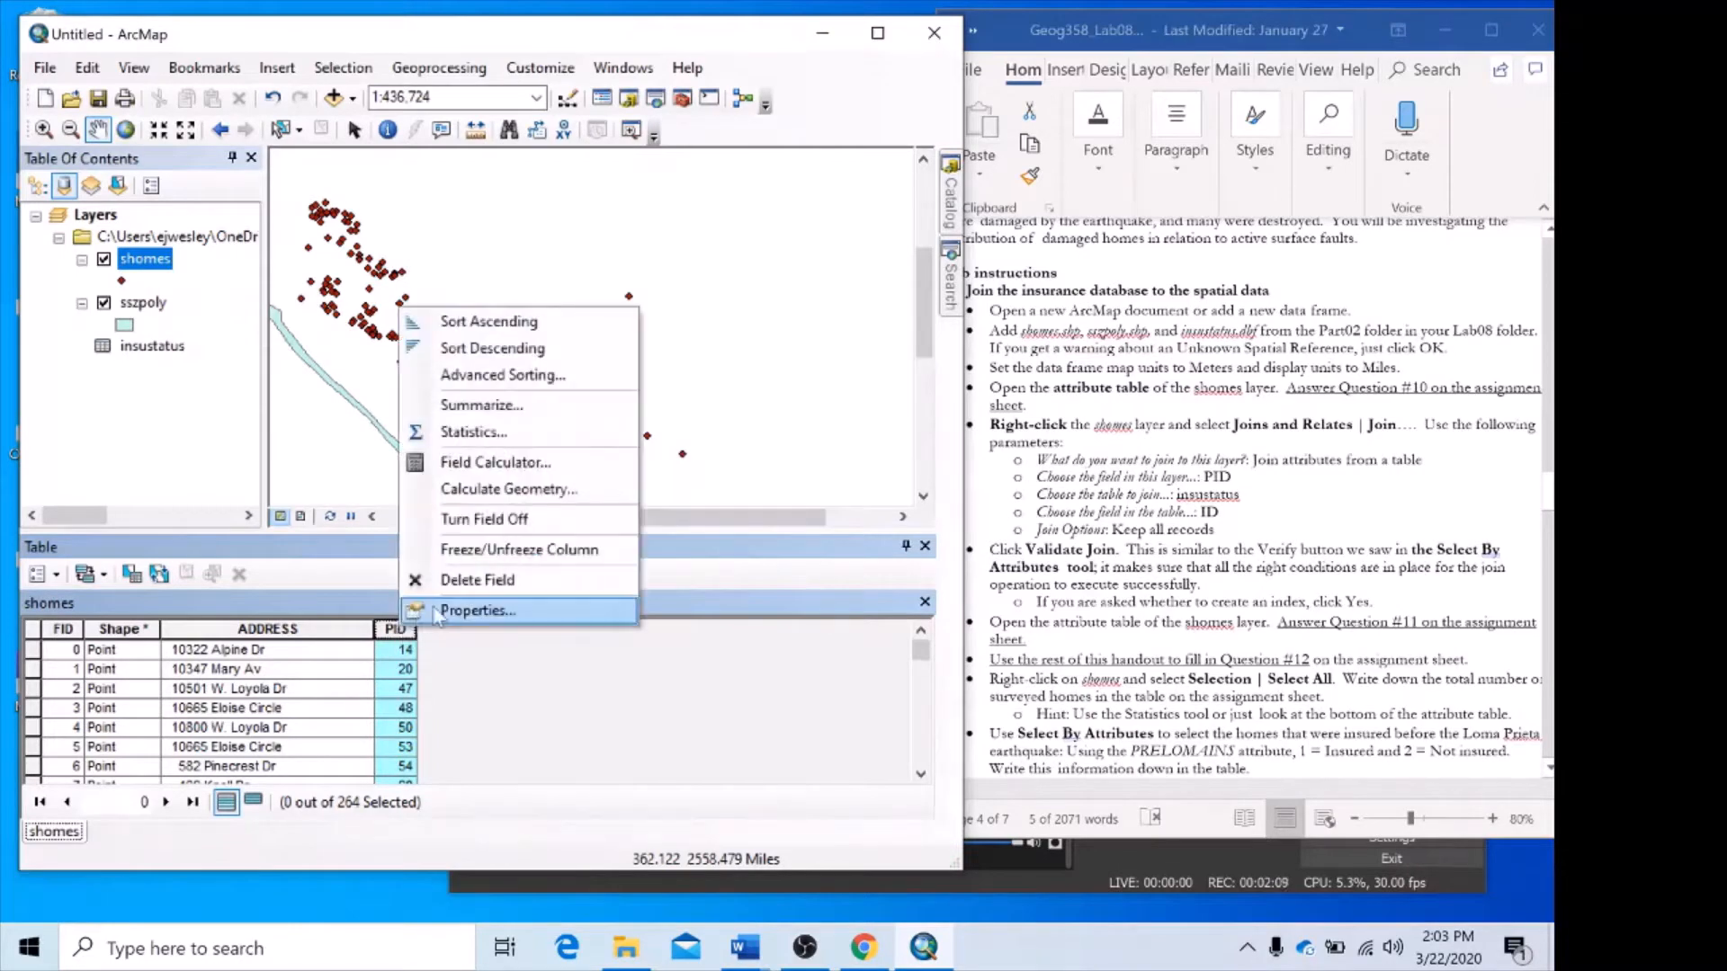
click(473, 321)
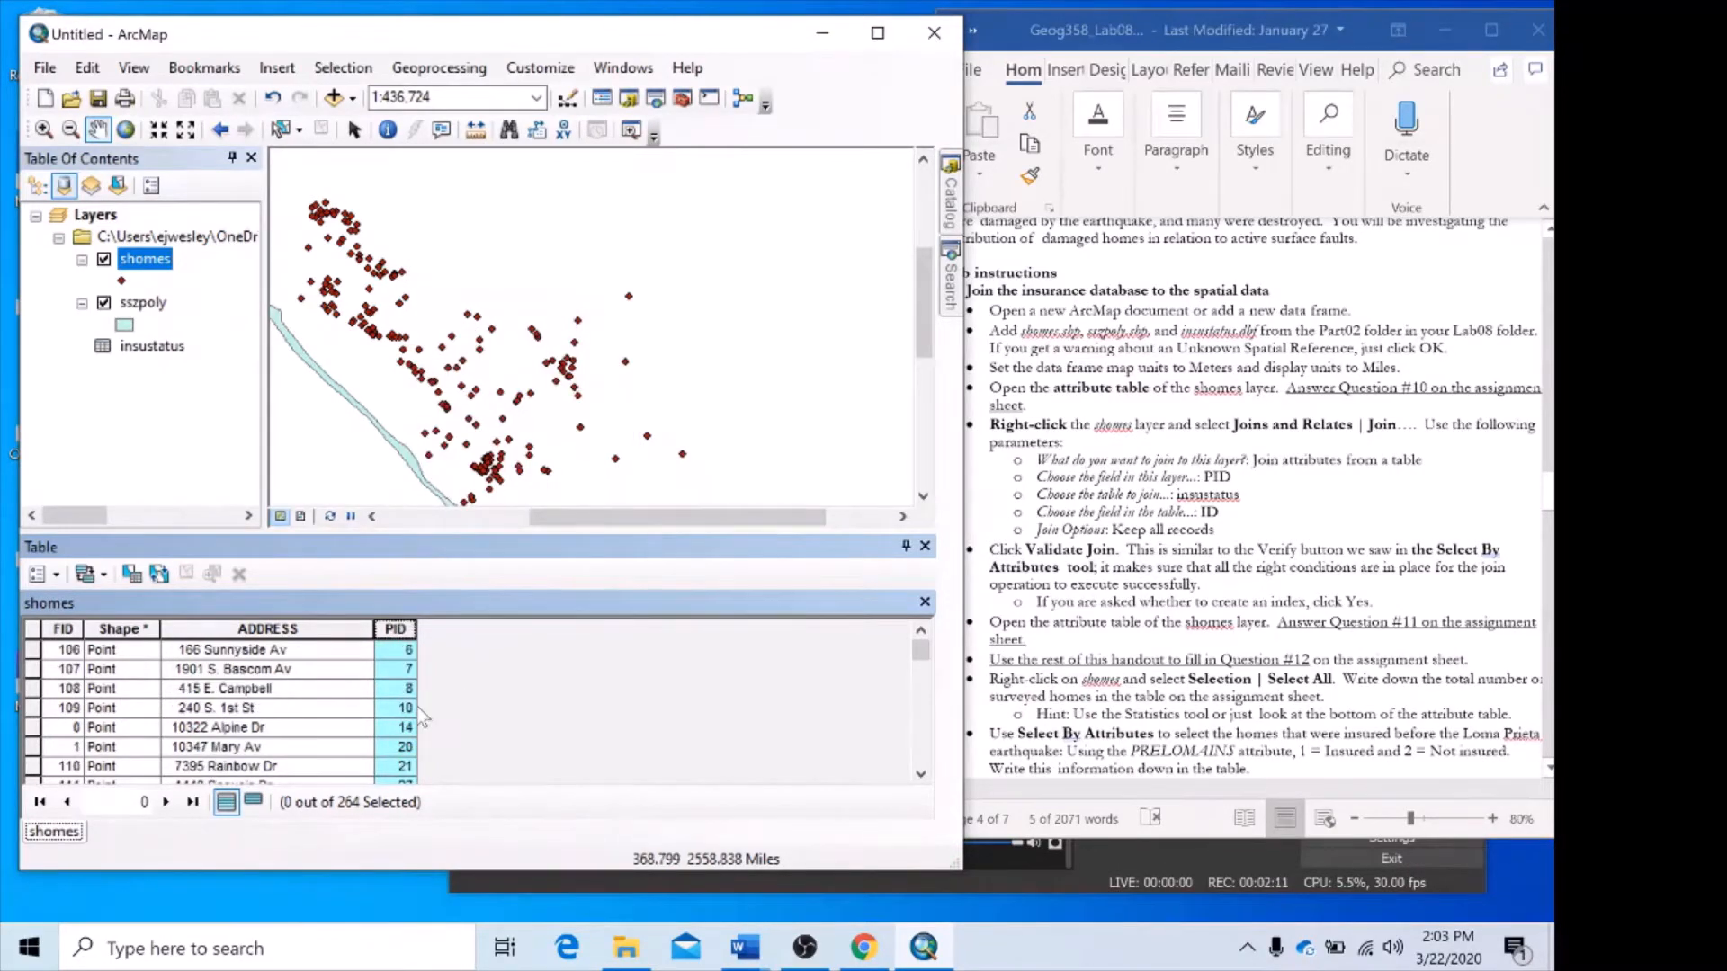
scroll(418, 707, down, 15)
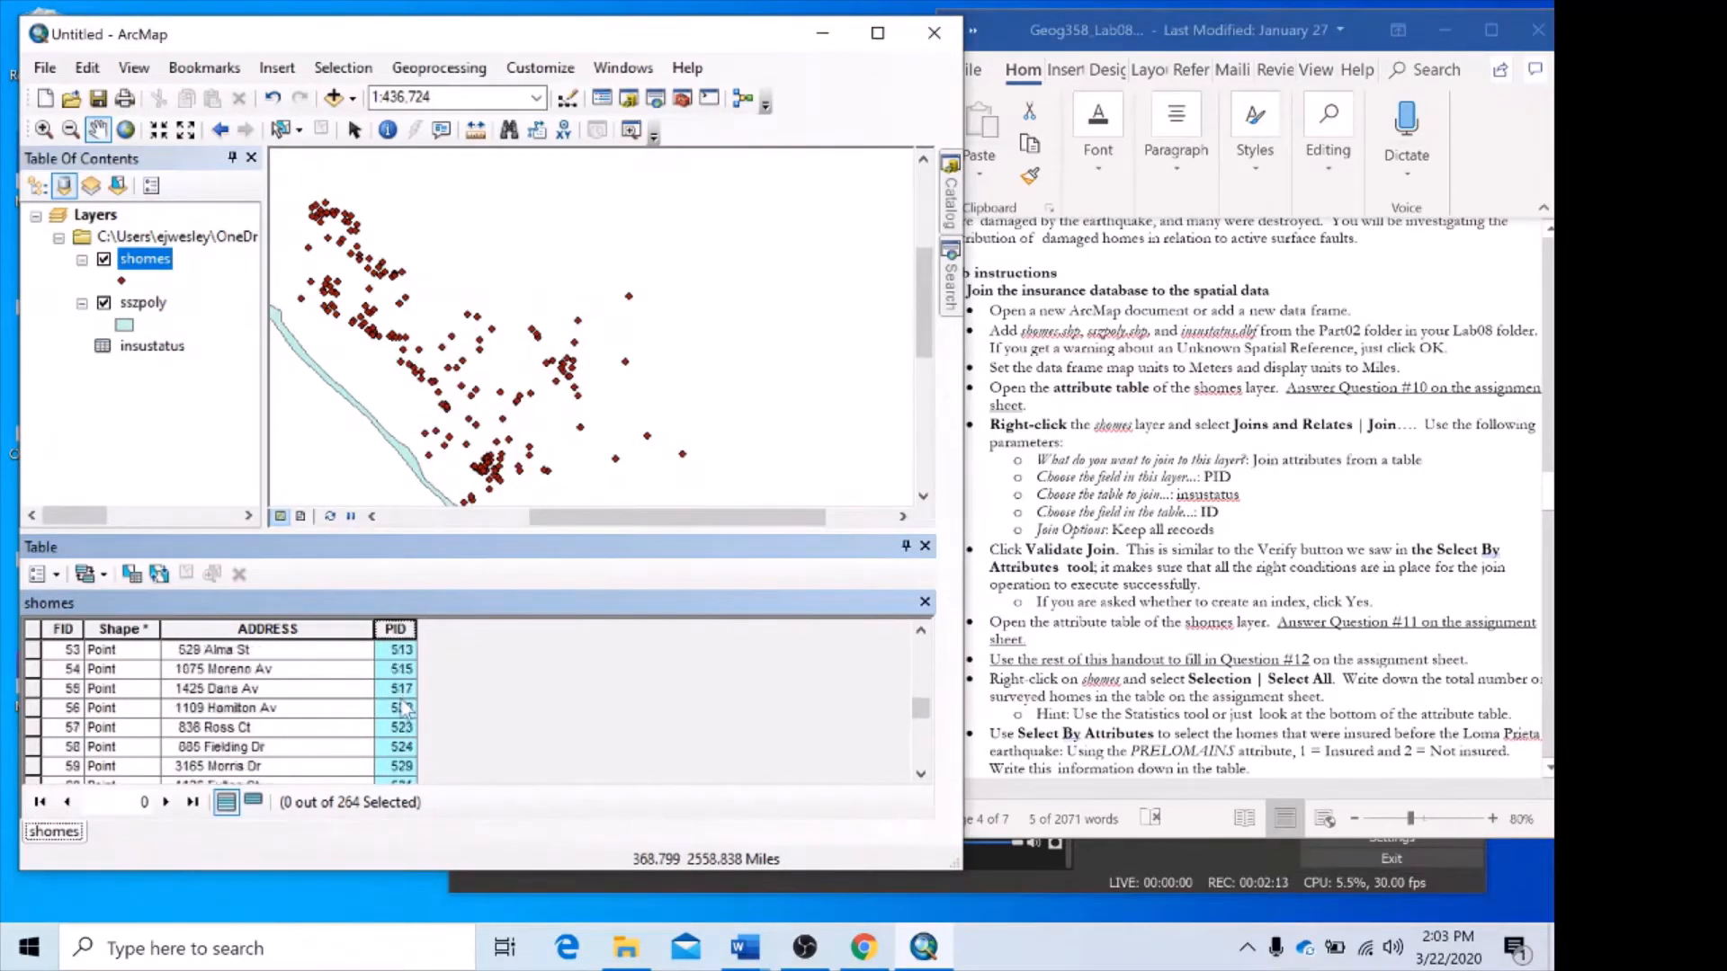
scroll(403, 709, down, 10)
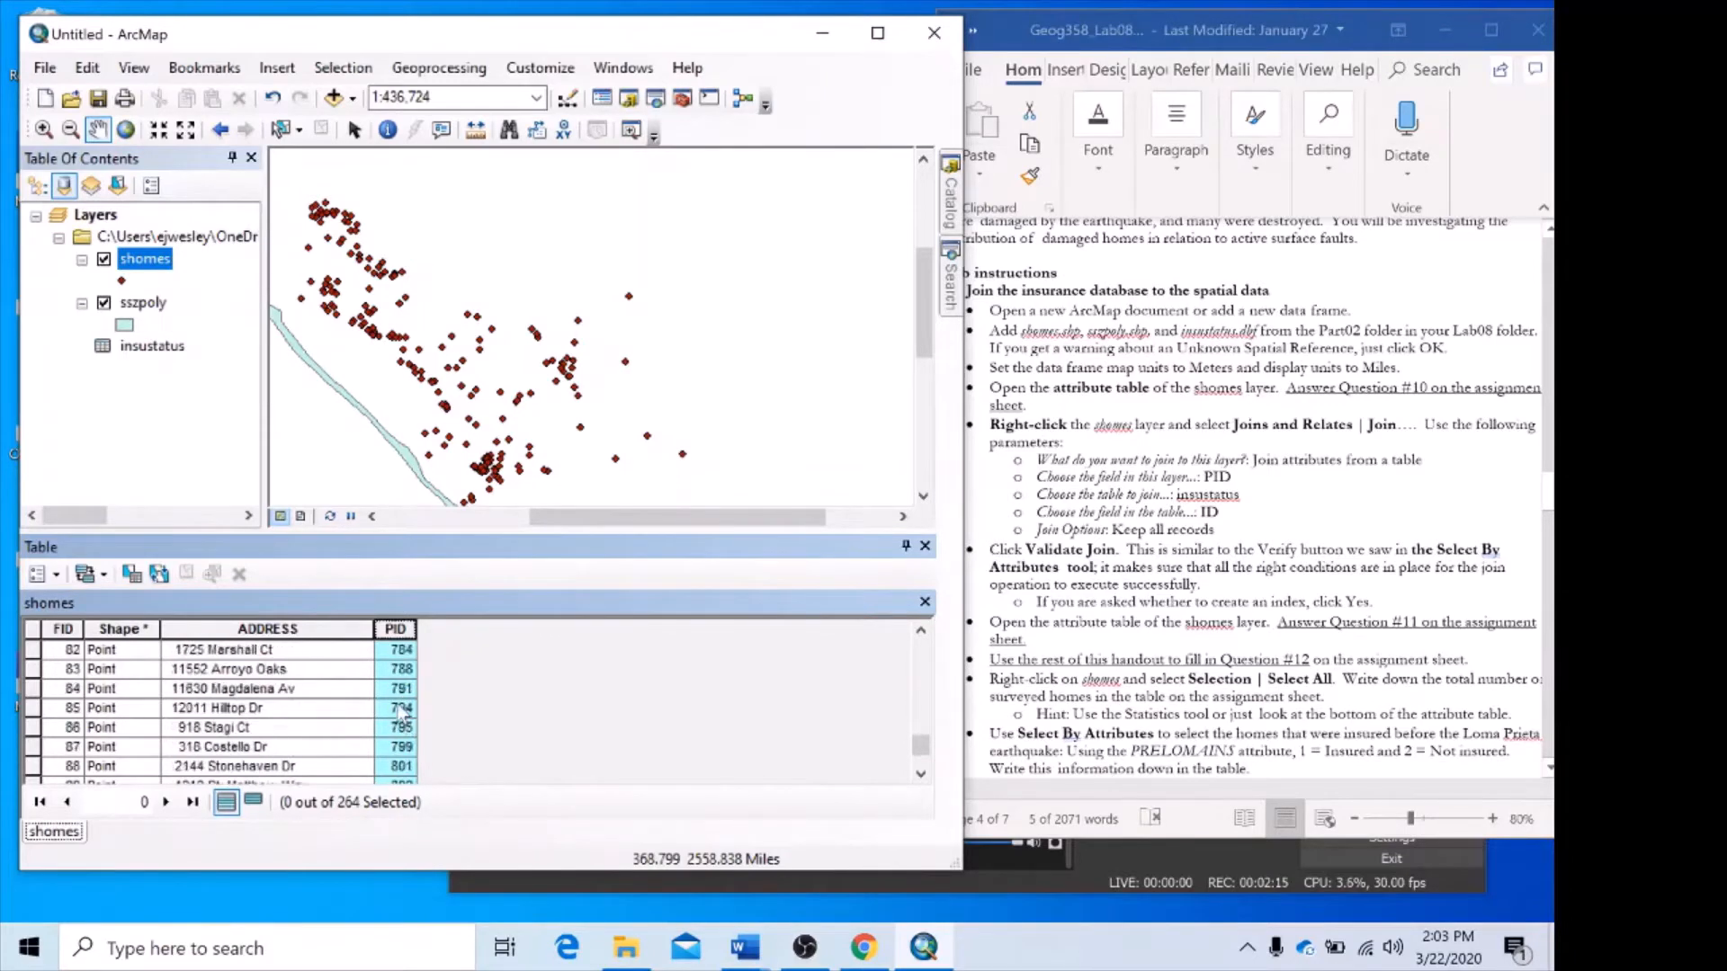
scroll(402, 711, up, 8)
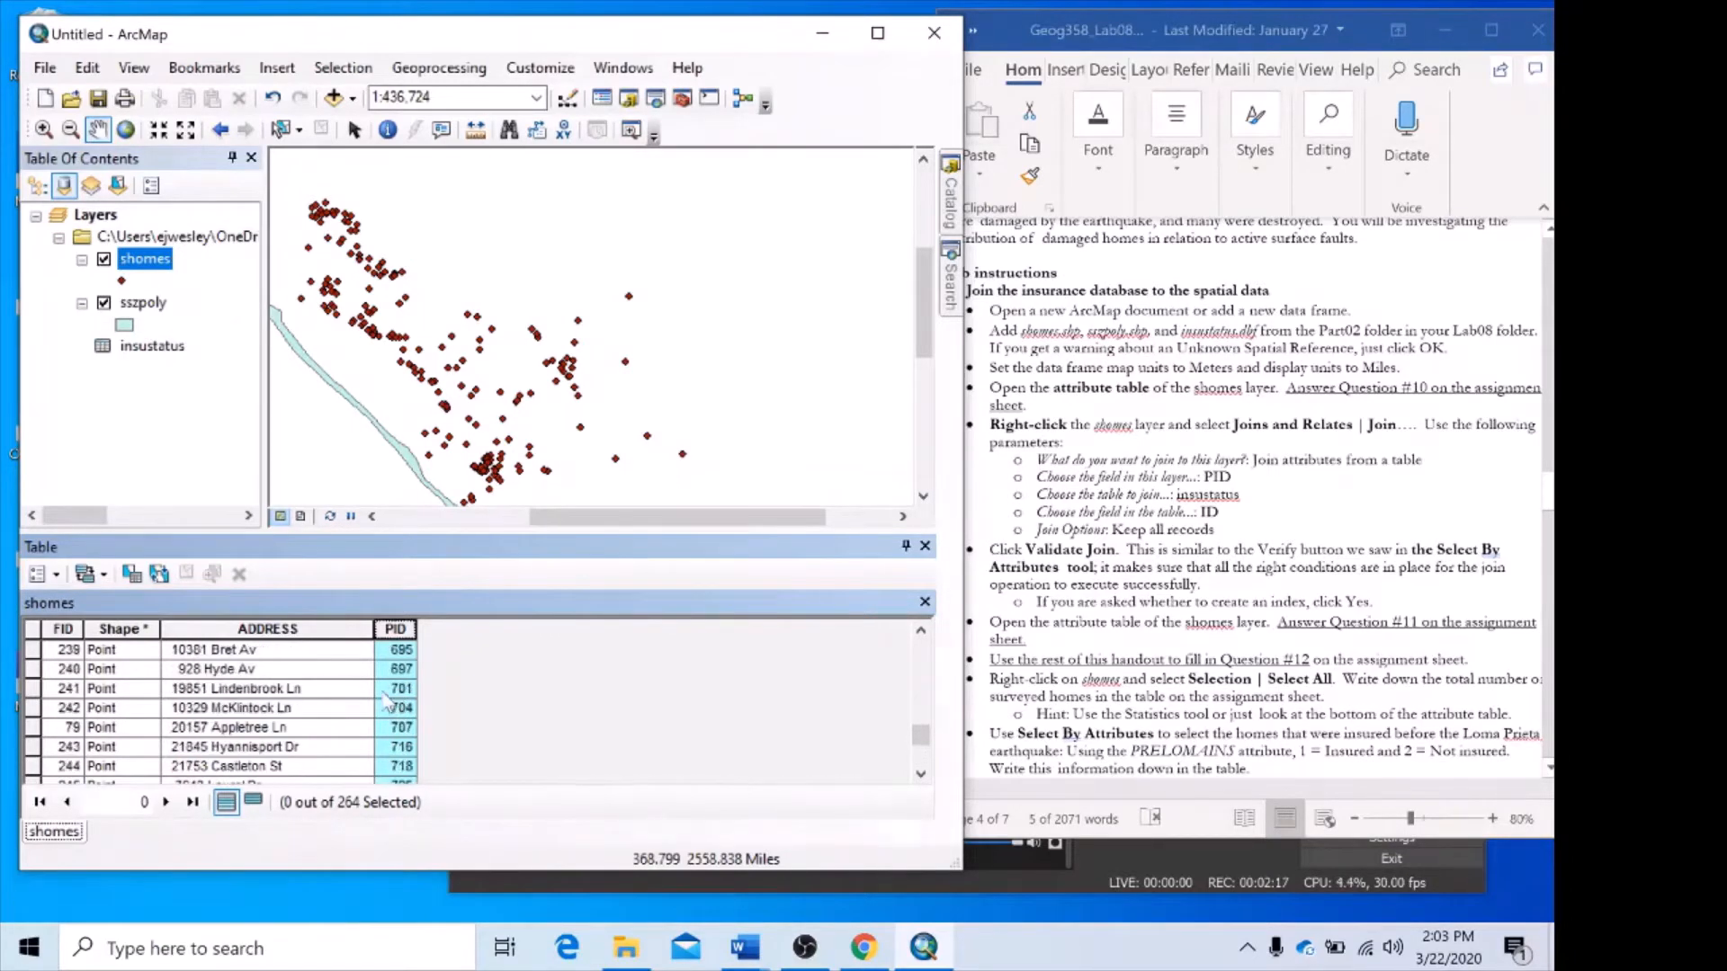
scroll(387, 700, up, 10)
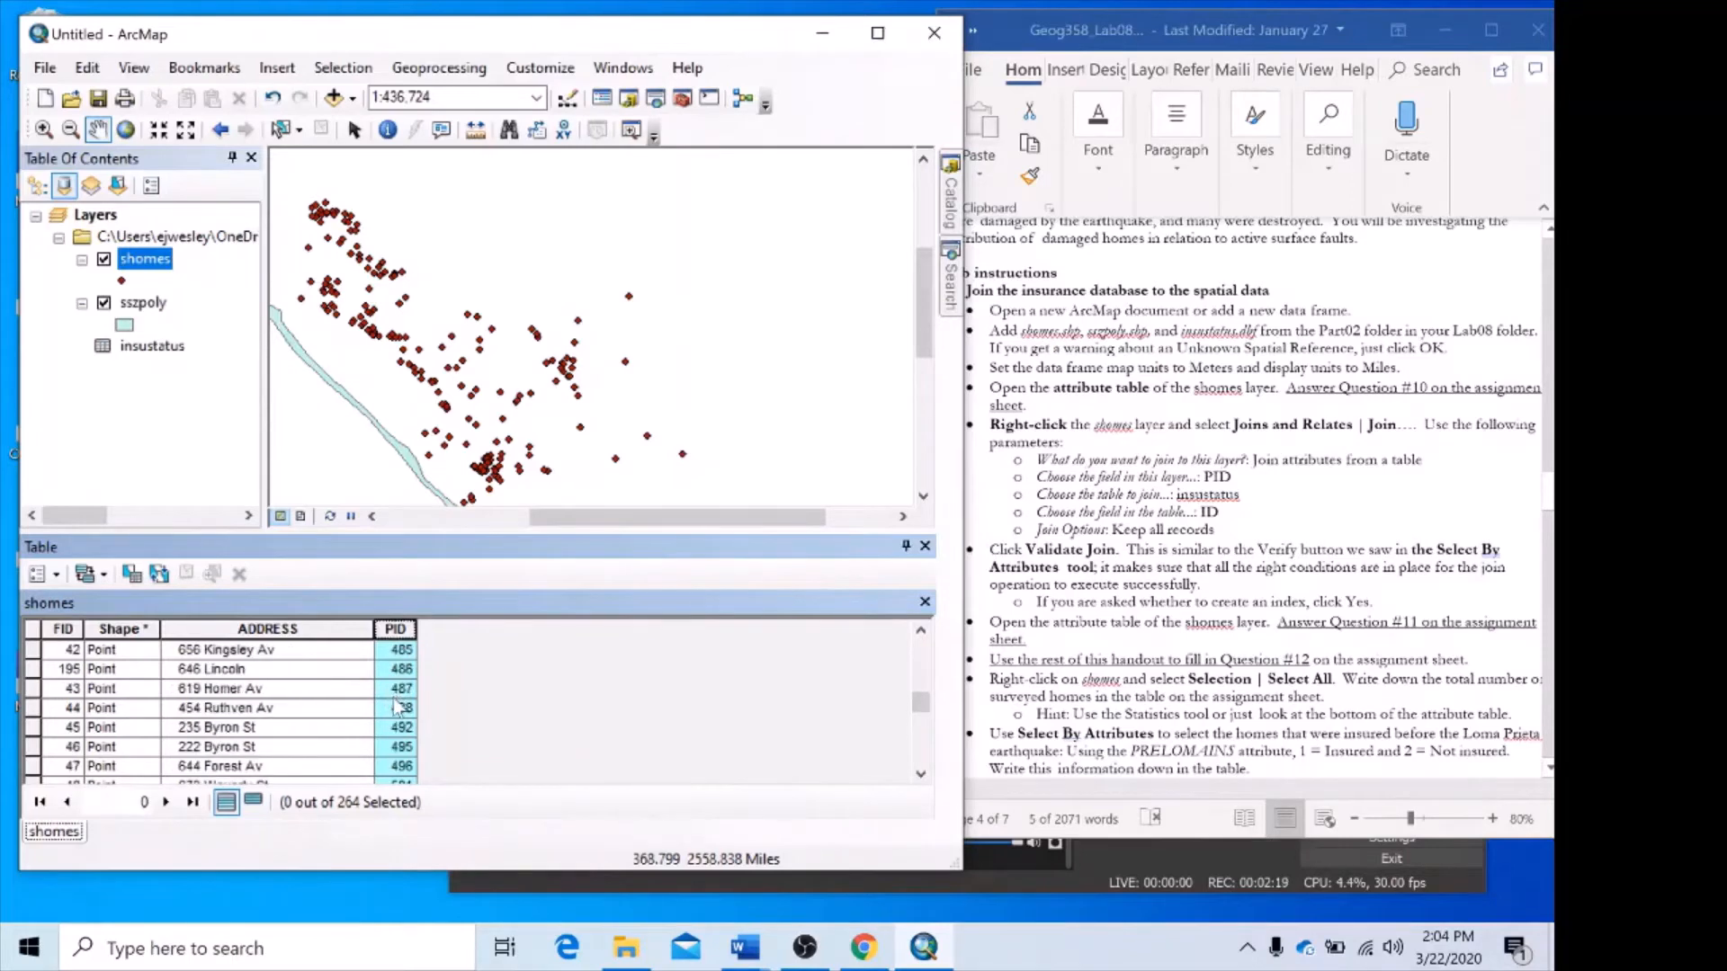
Open the insustatus table and compare its ID field with the PID field of the shomes attribute table.
scroll(396, 707, up, 15)
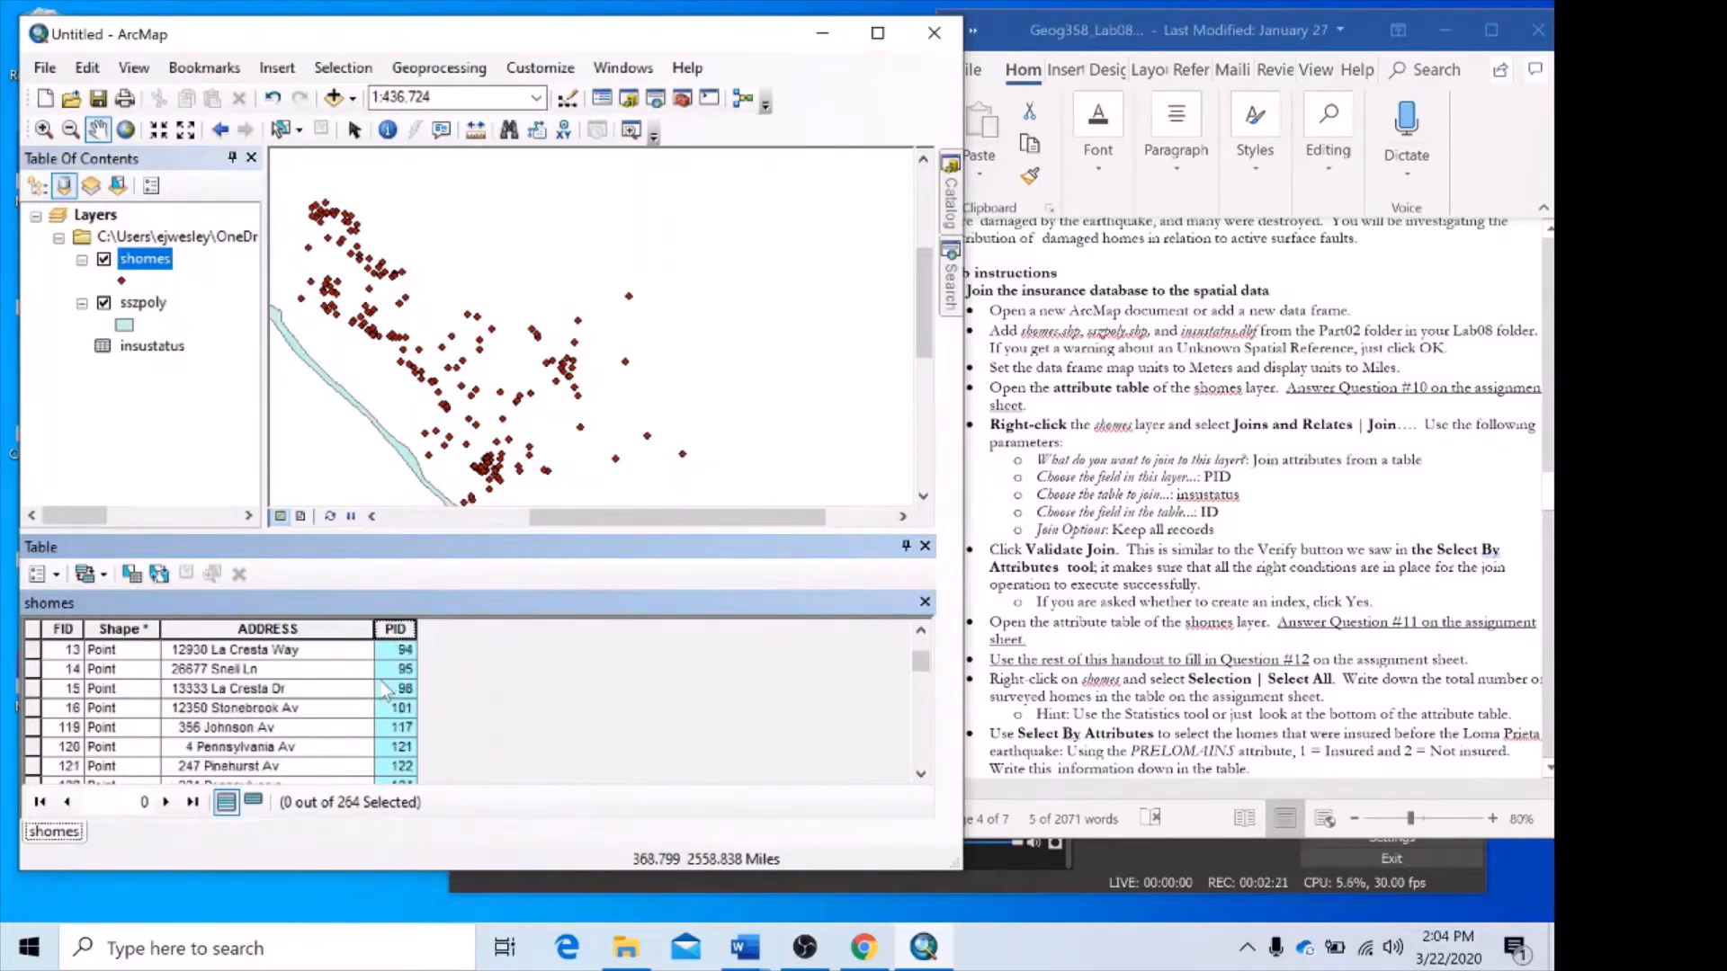
scroll(383, 691, up, 6)
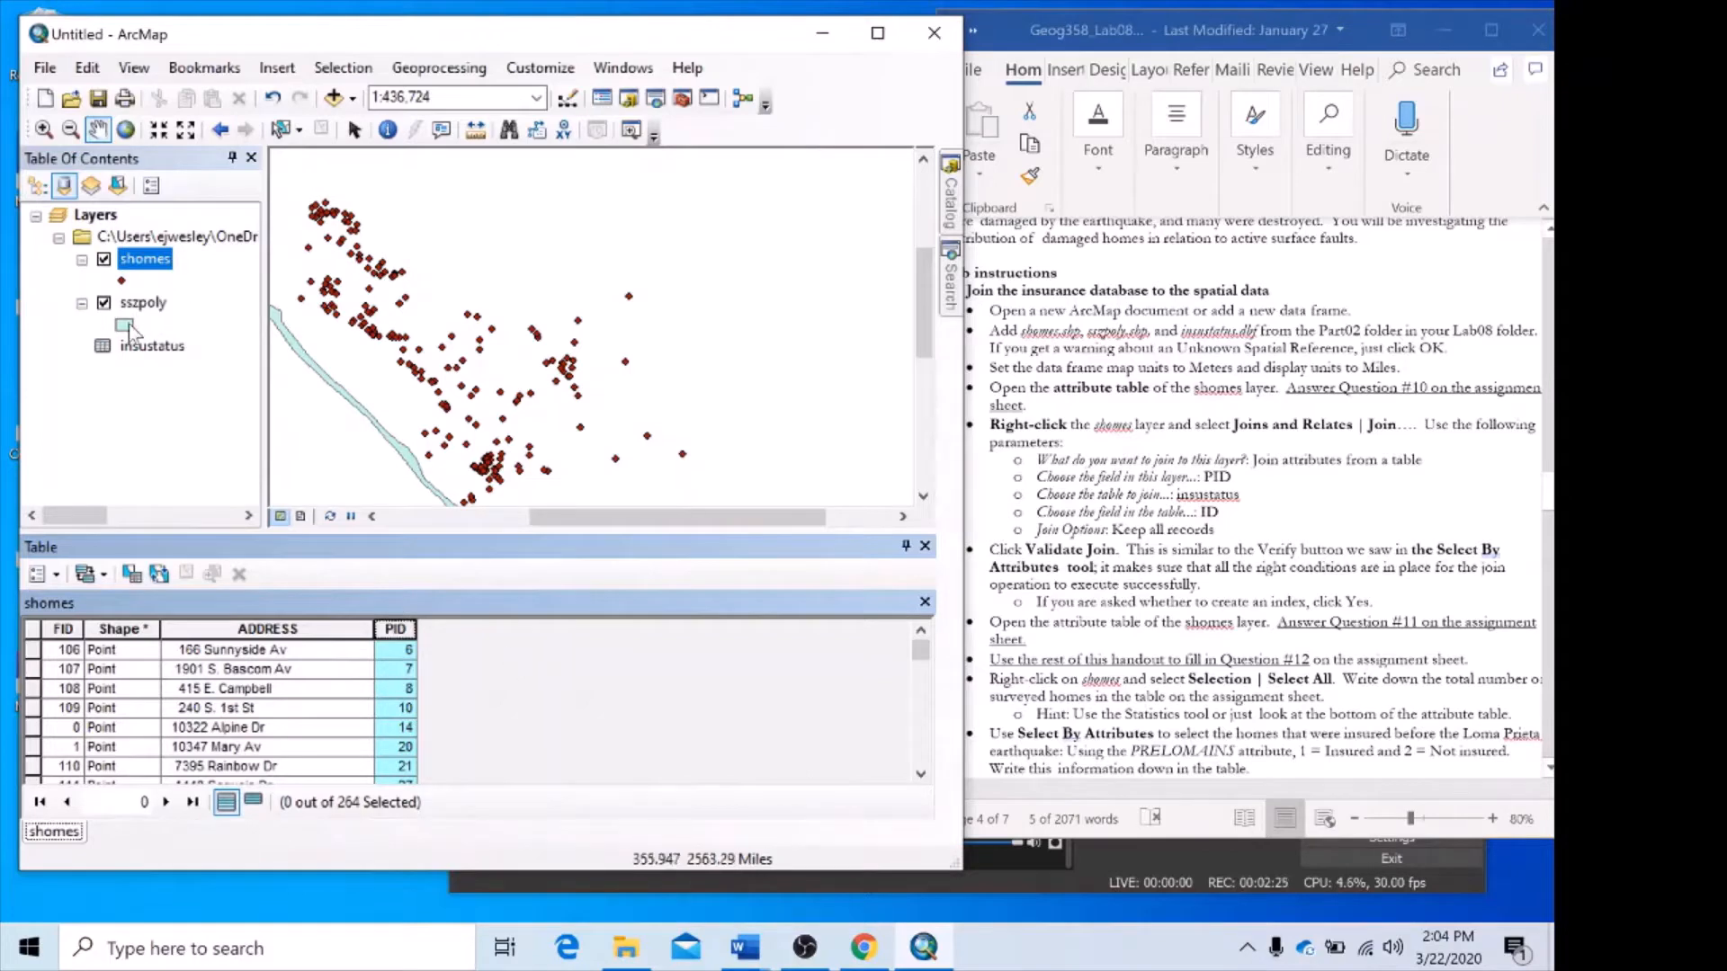
right_click(144, 348)
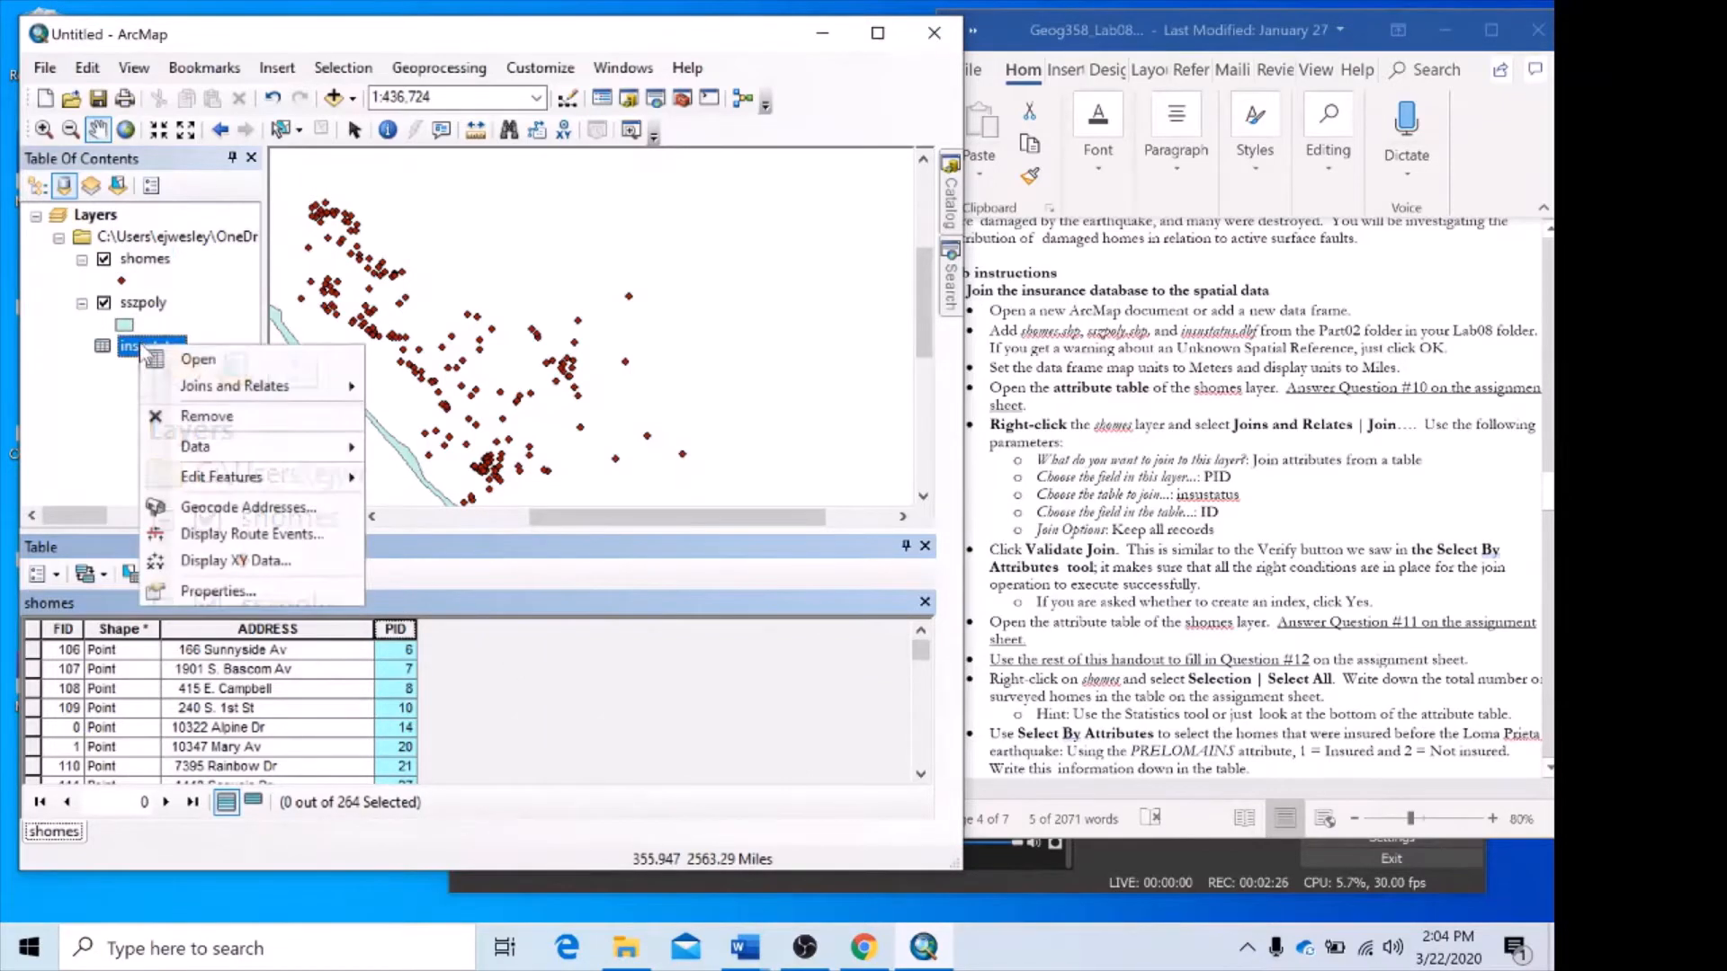
click(201, 360)
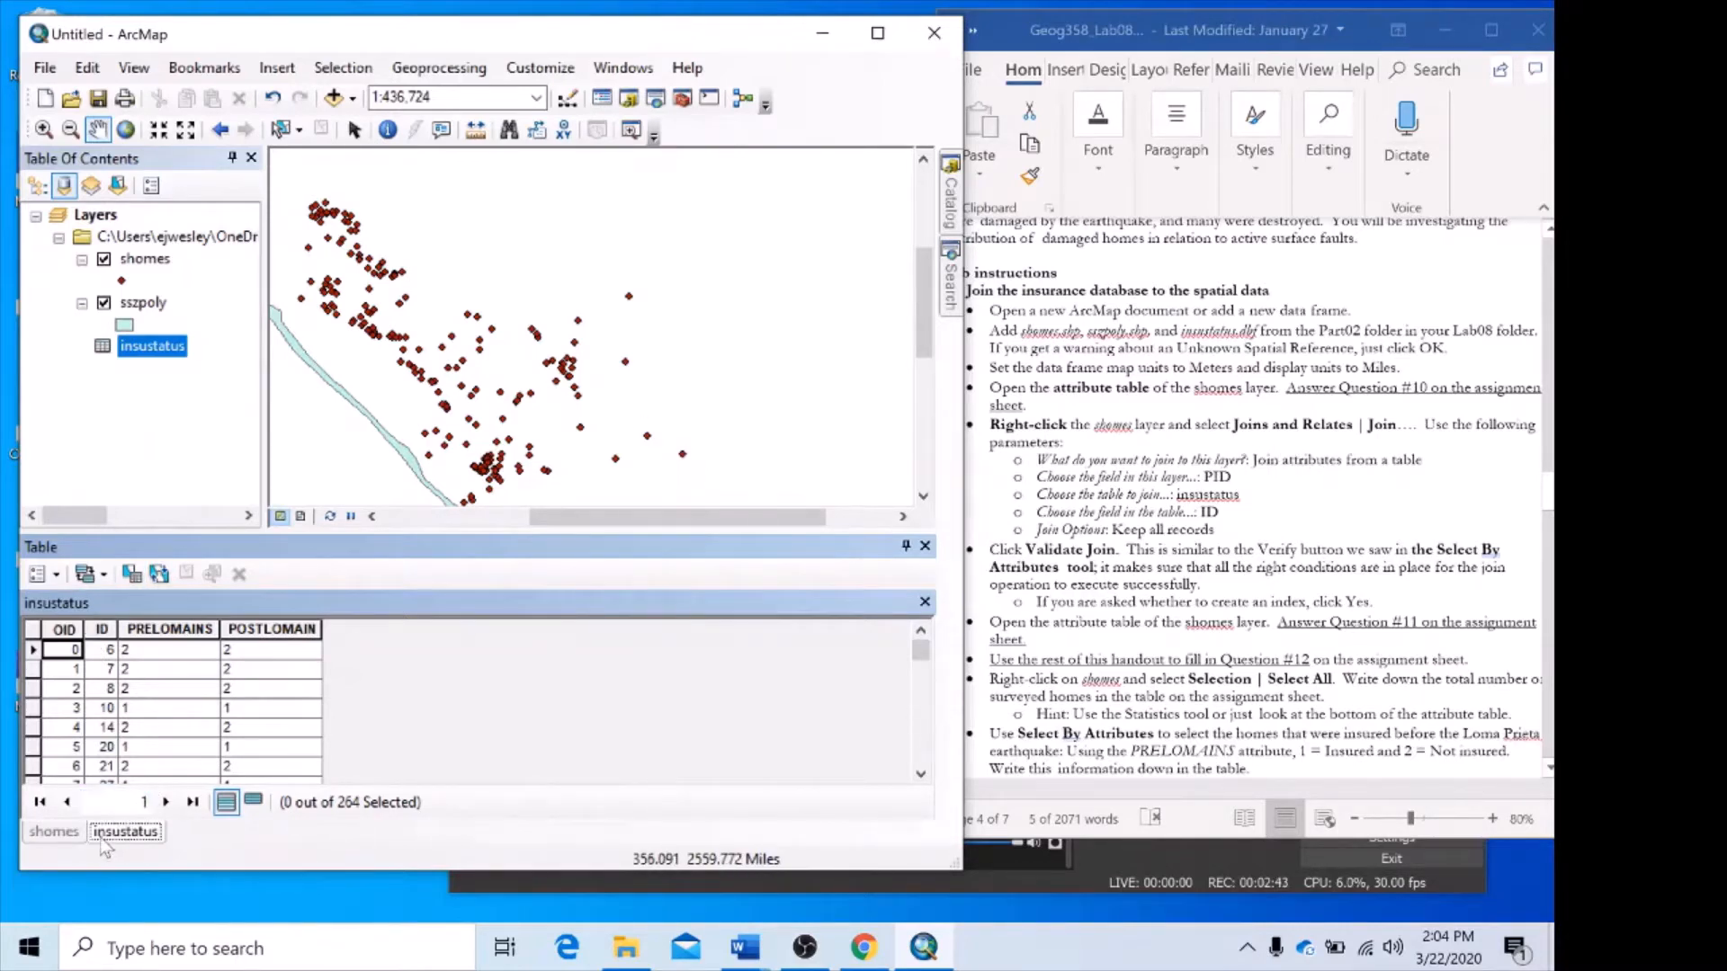
click(65, 833)
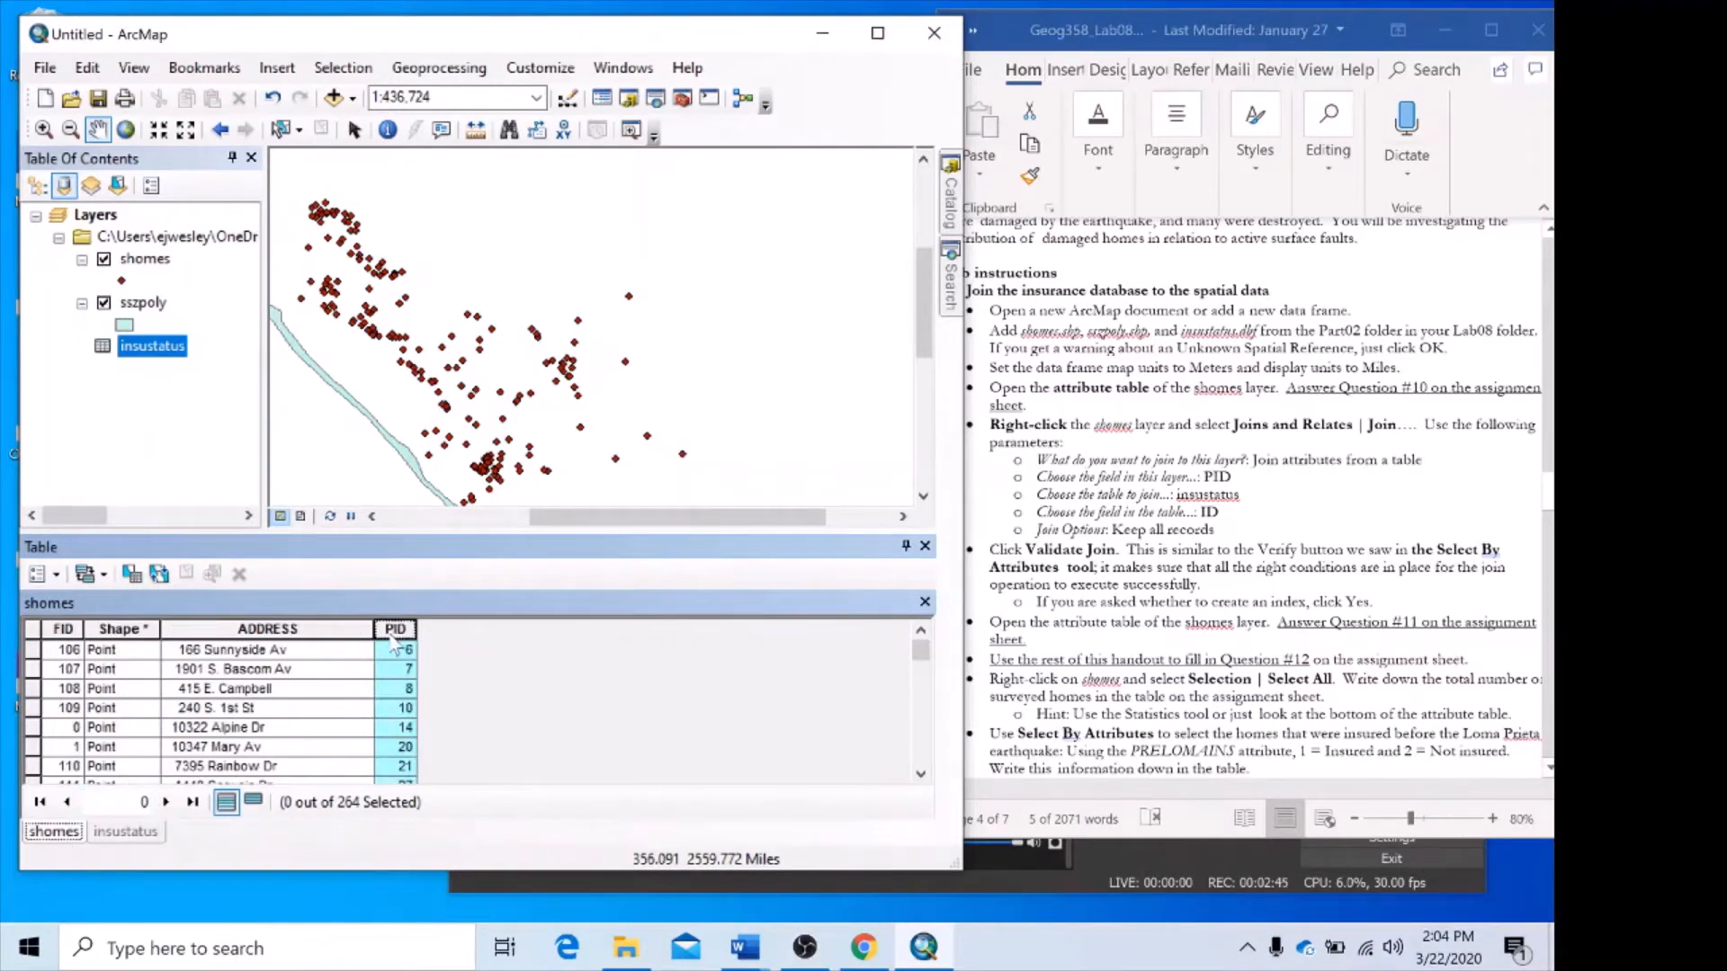
click(126, 832)
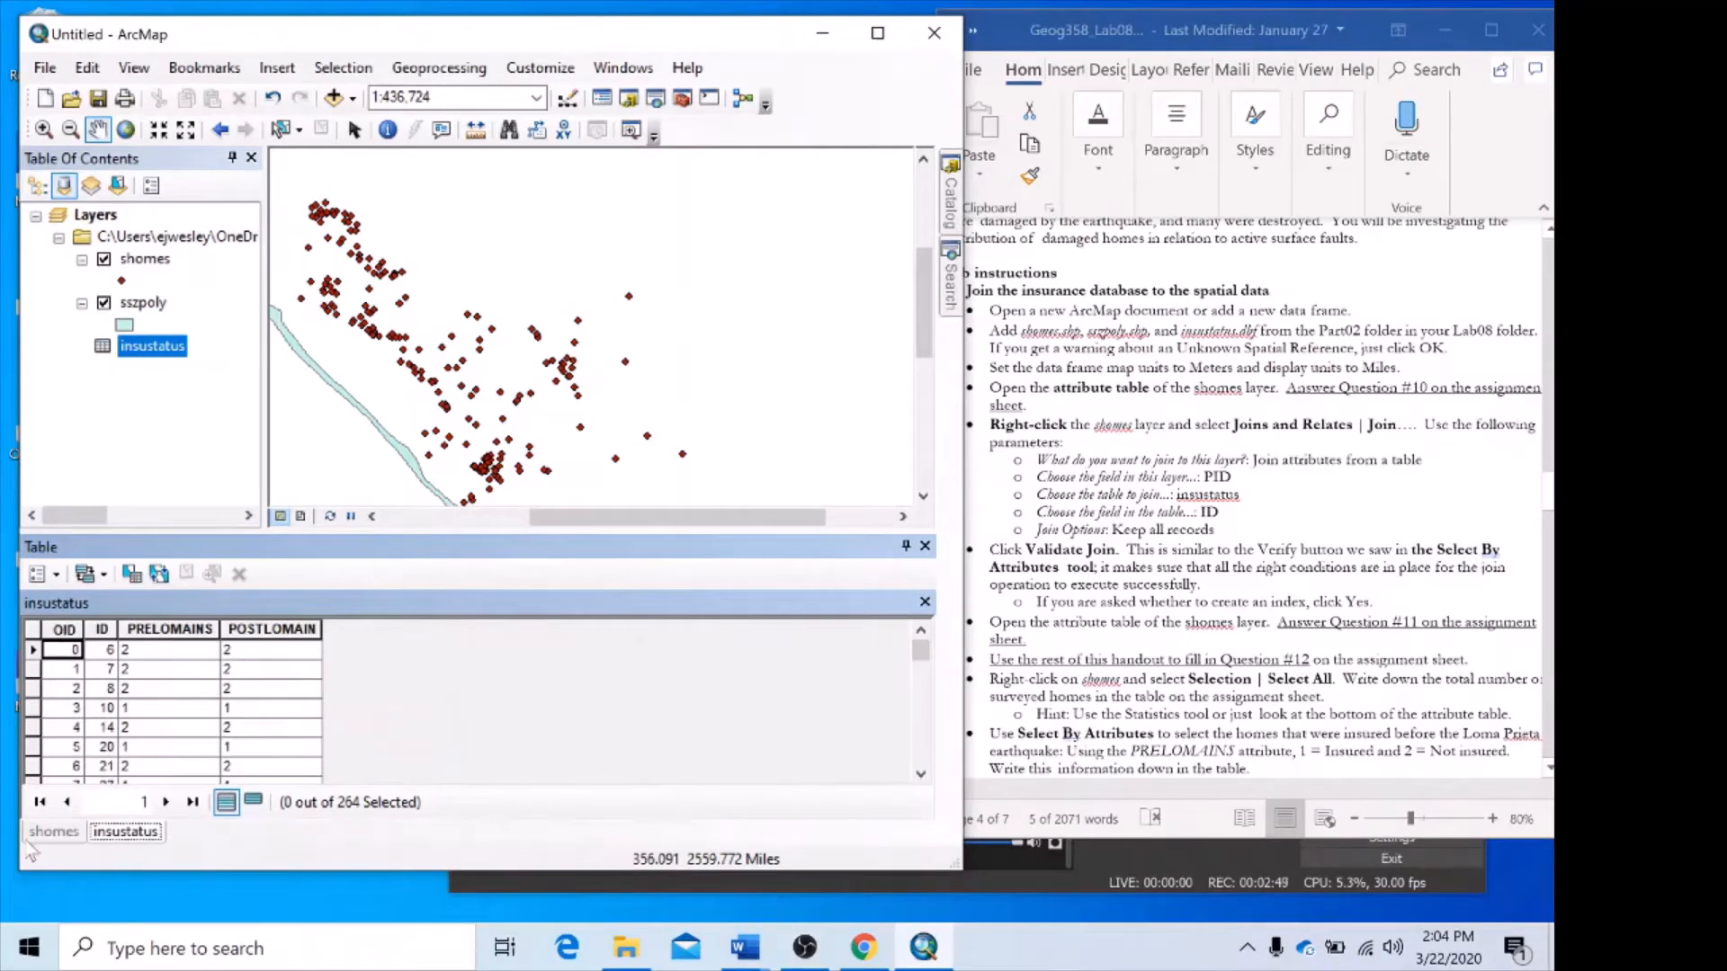
click(54, 833)
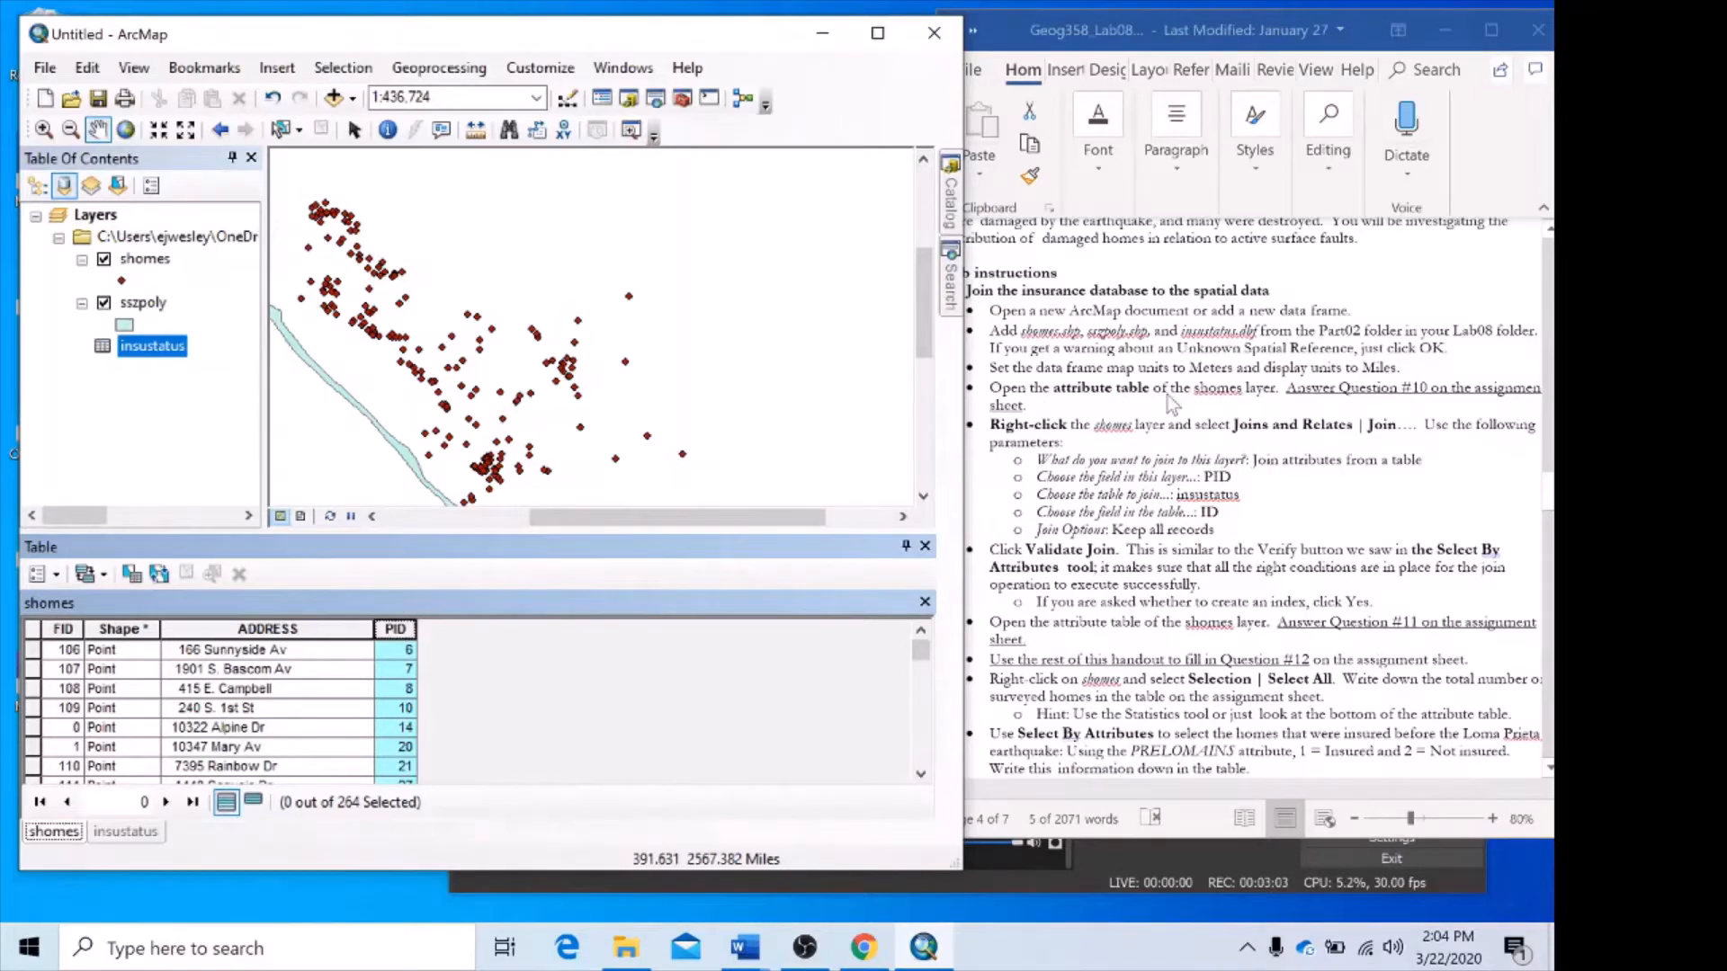
scroll(1362, 482, down, 2)
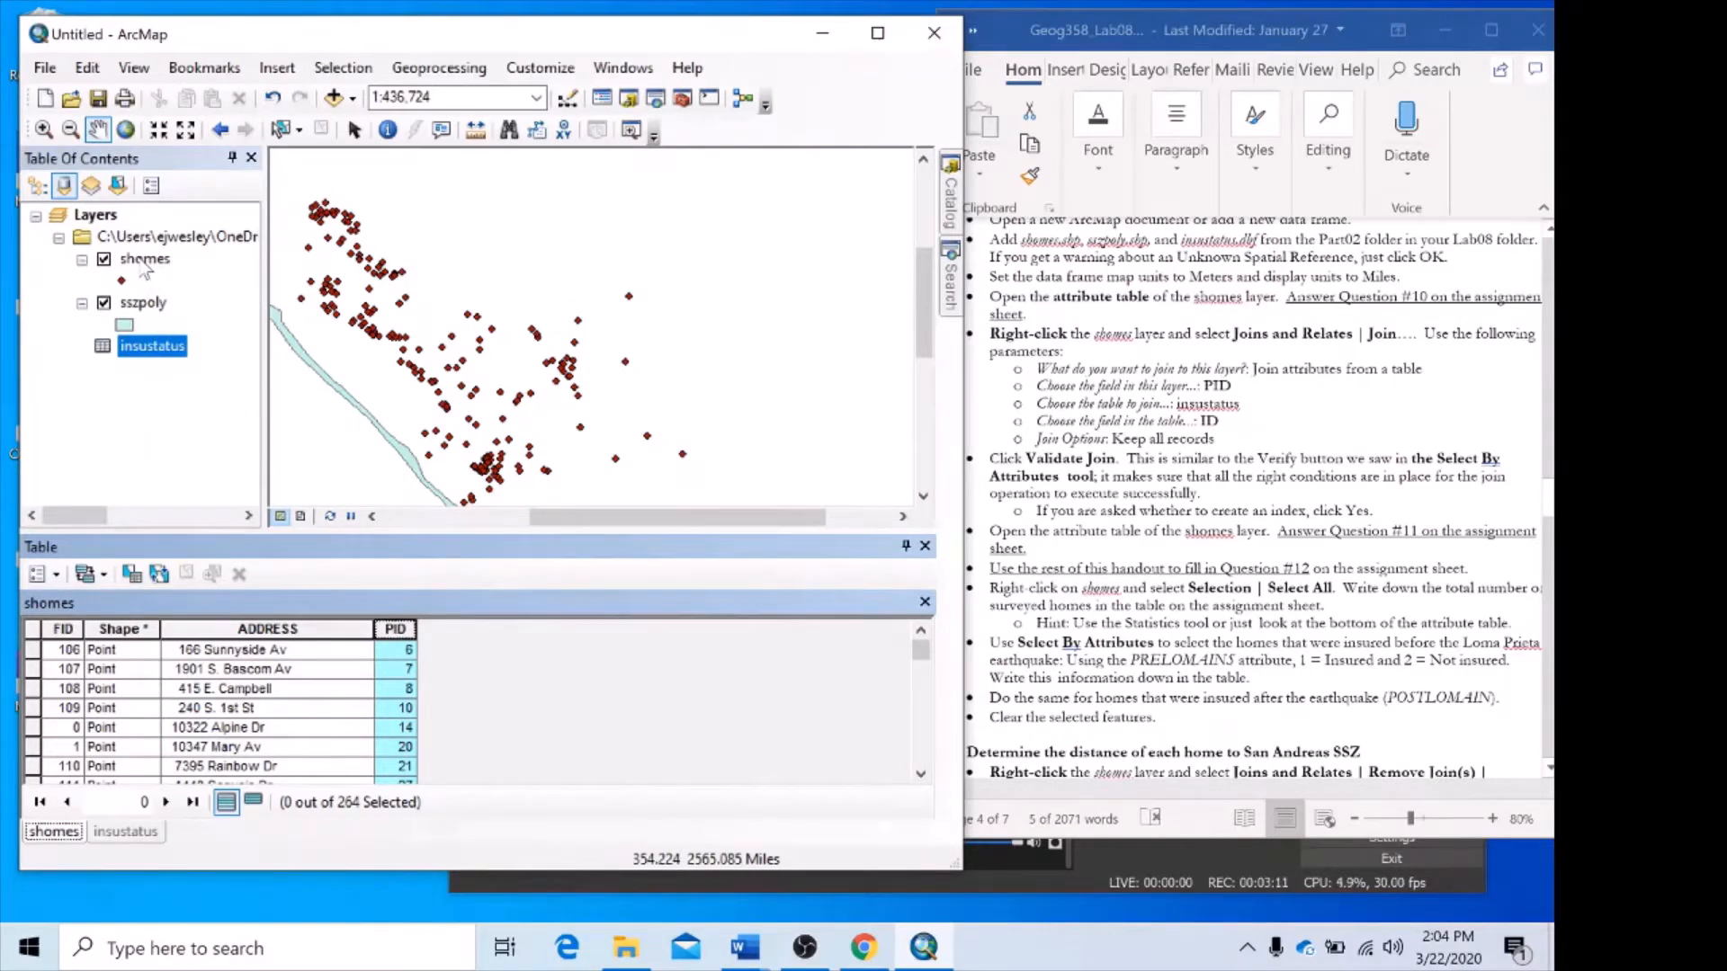
click(144, 261)
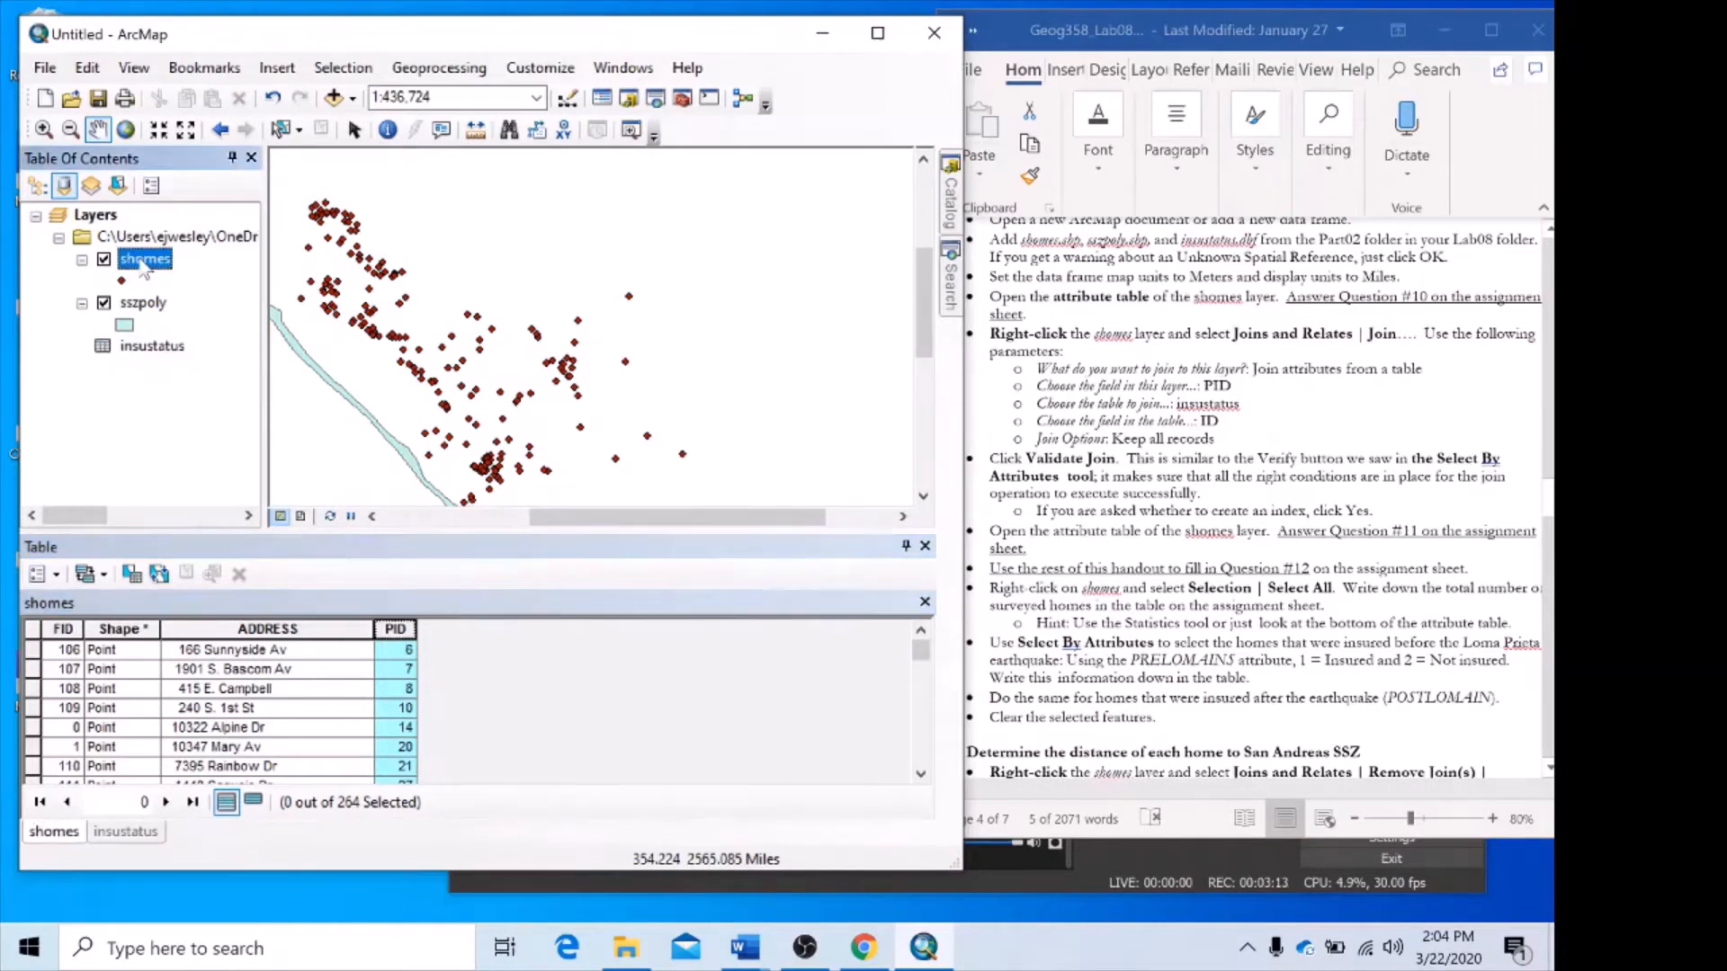
right_click(144, 266)
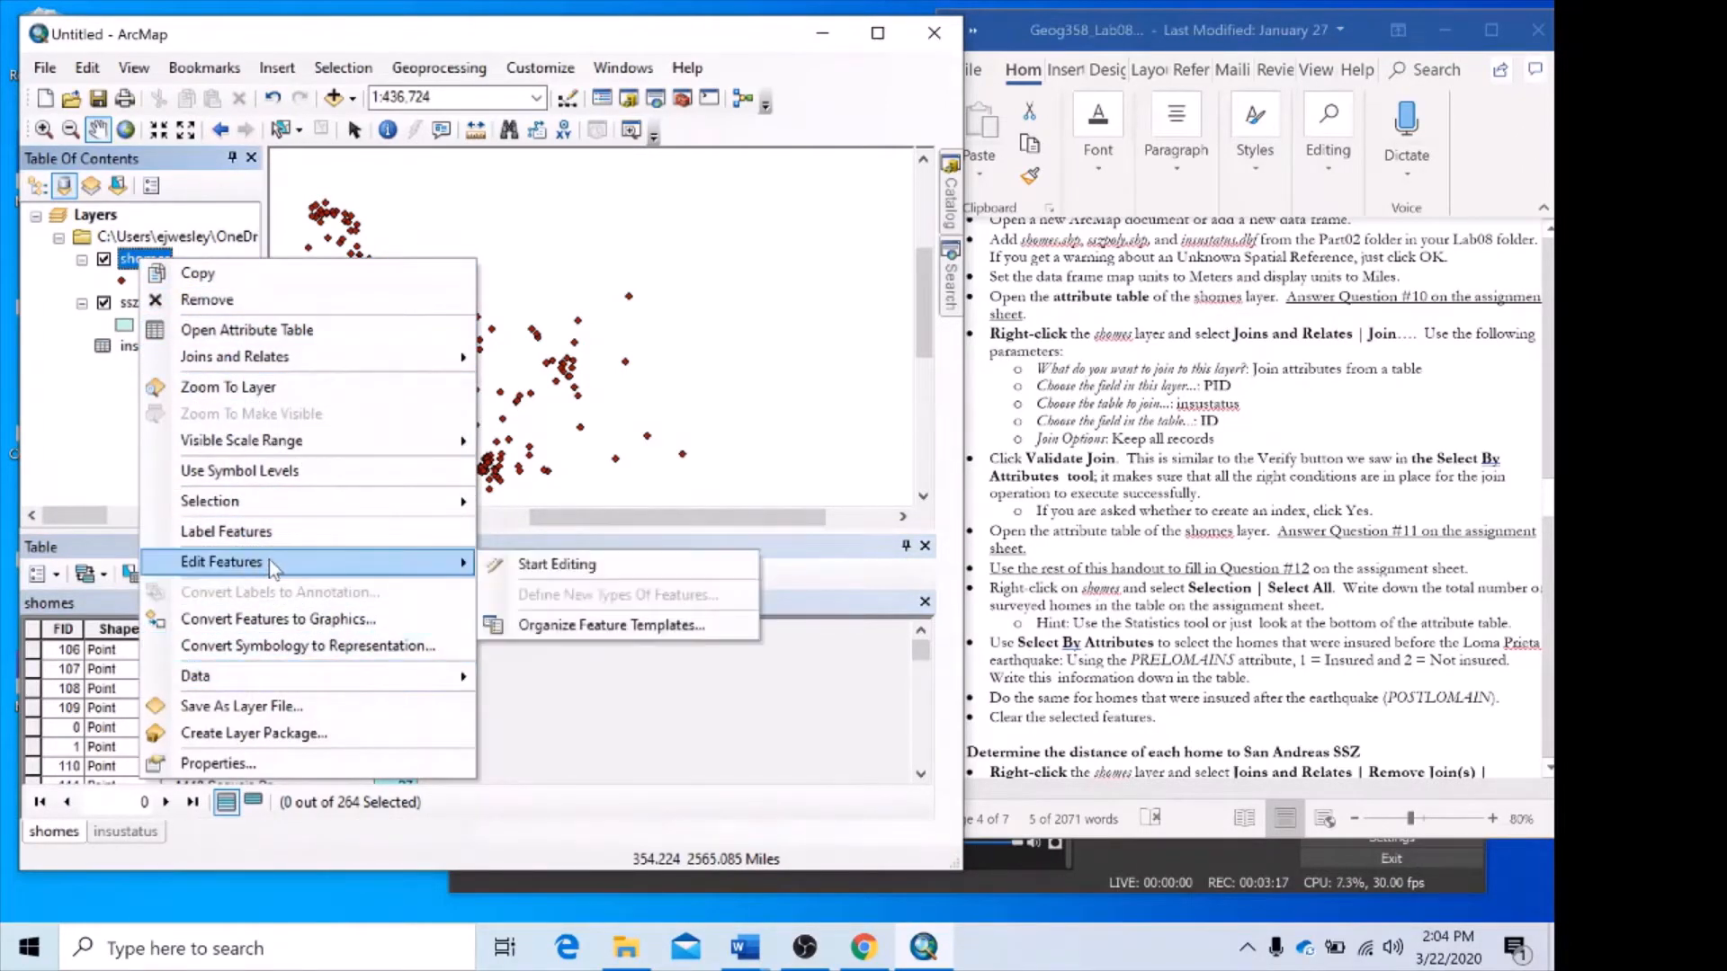
mouse_move(349, 695)
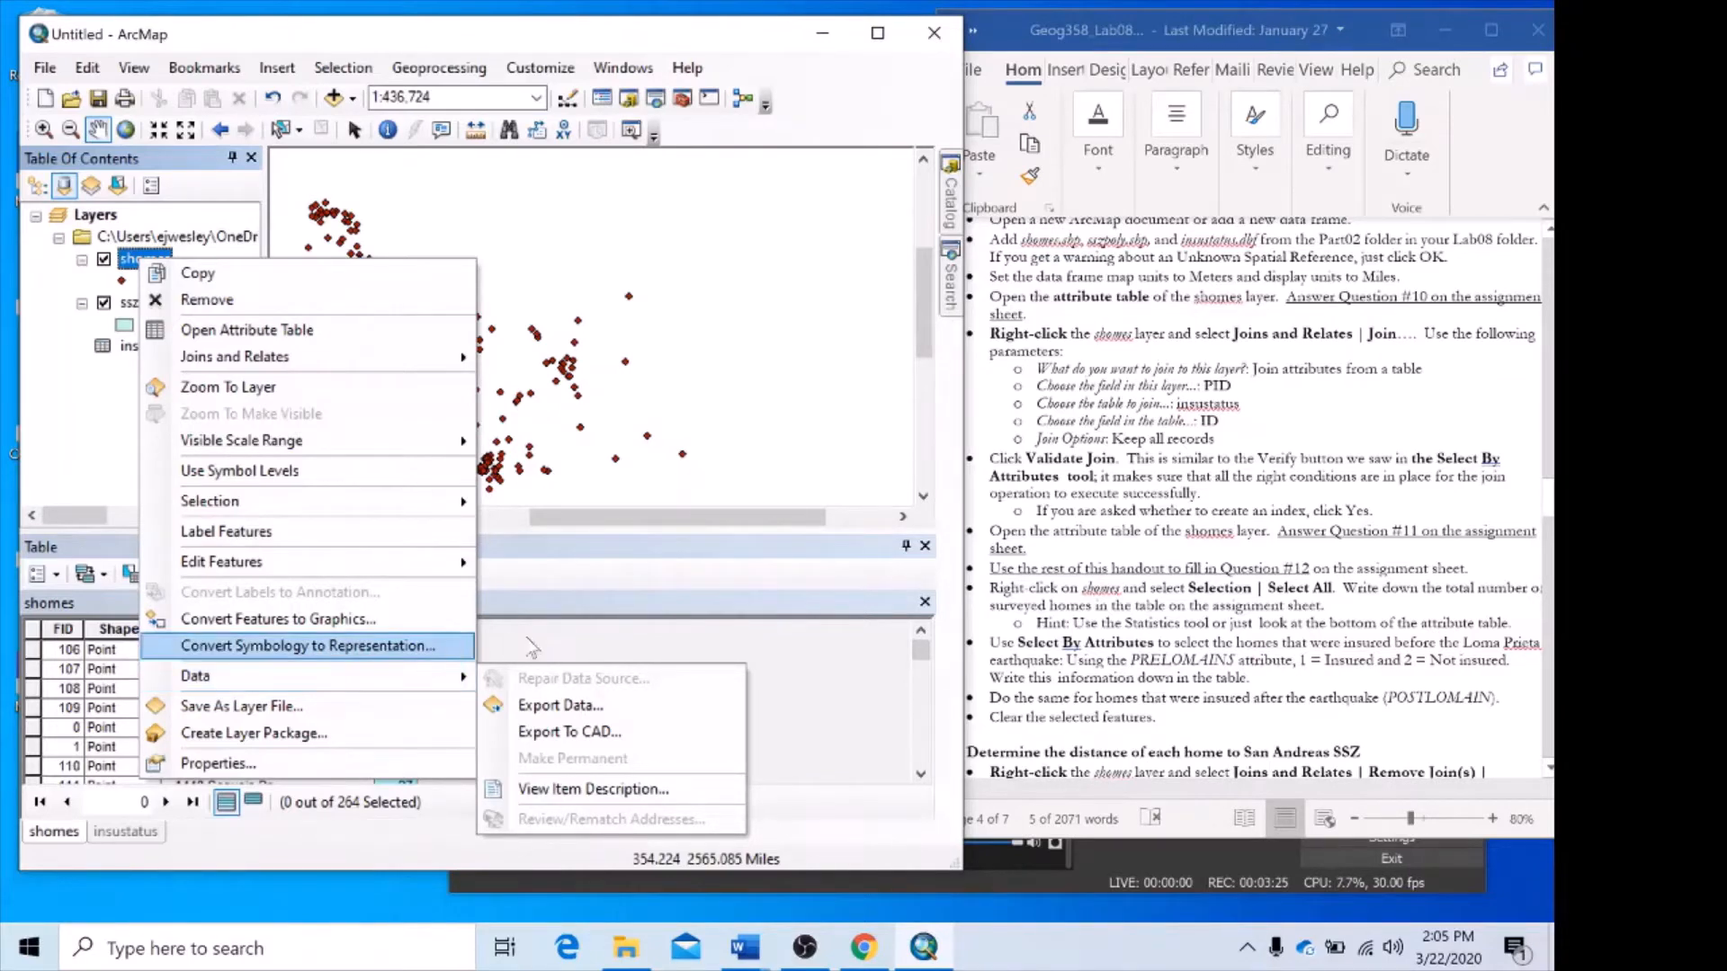
click(554, 630)
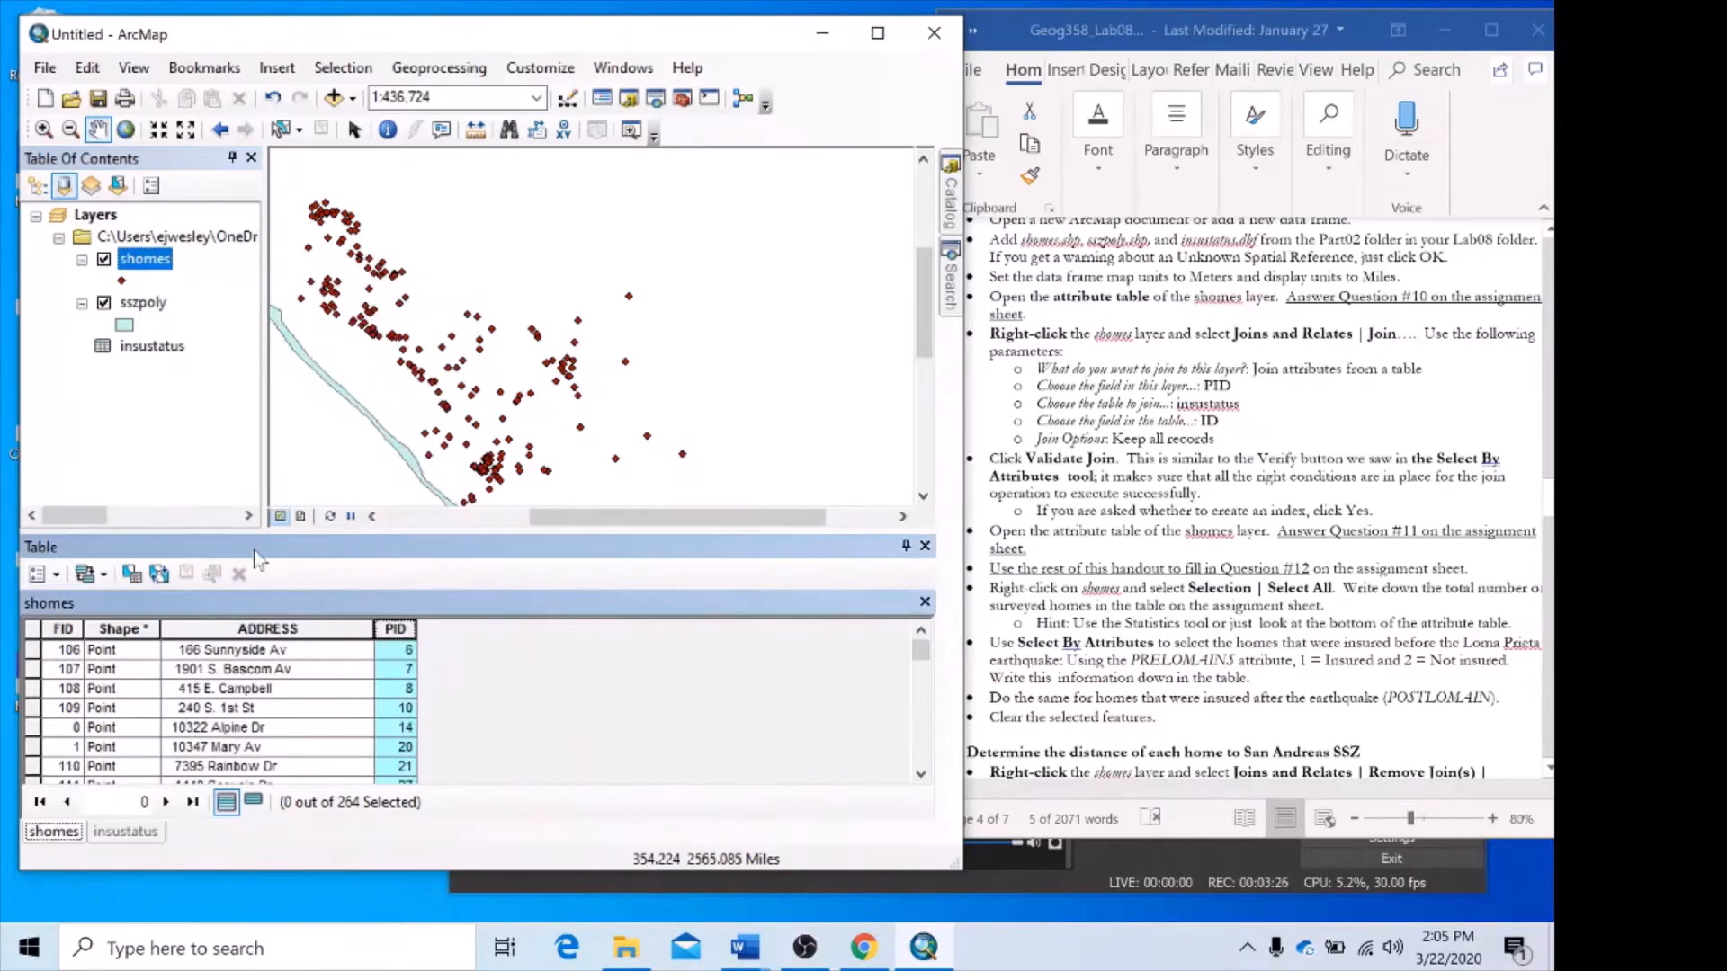
Start a join on the shomes table and keep the join type Join attributes from a table.
click(56, 575)
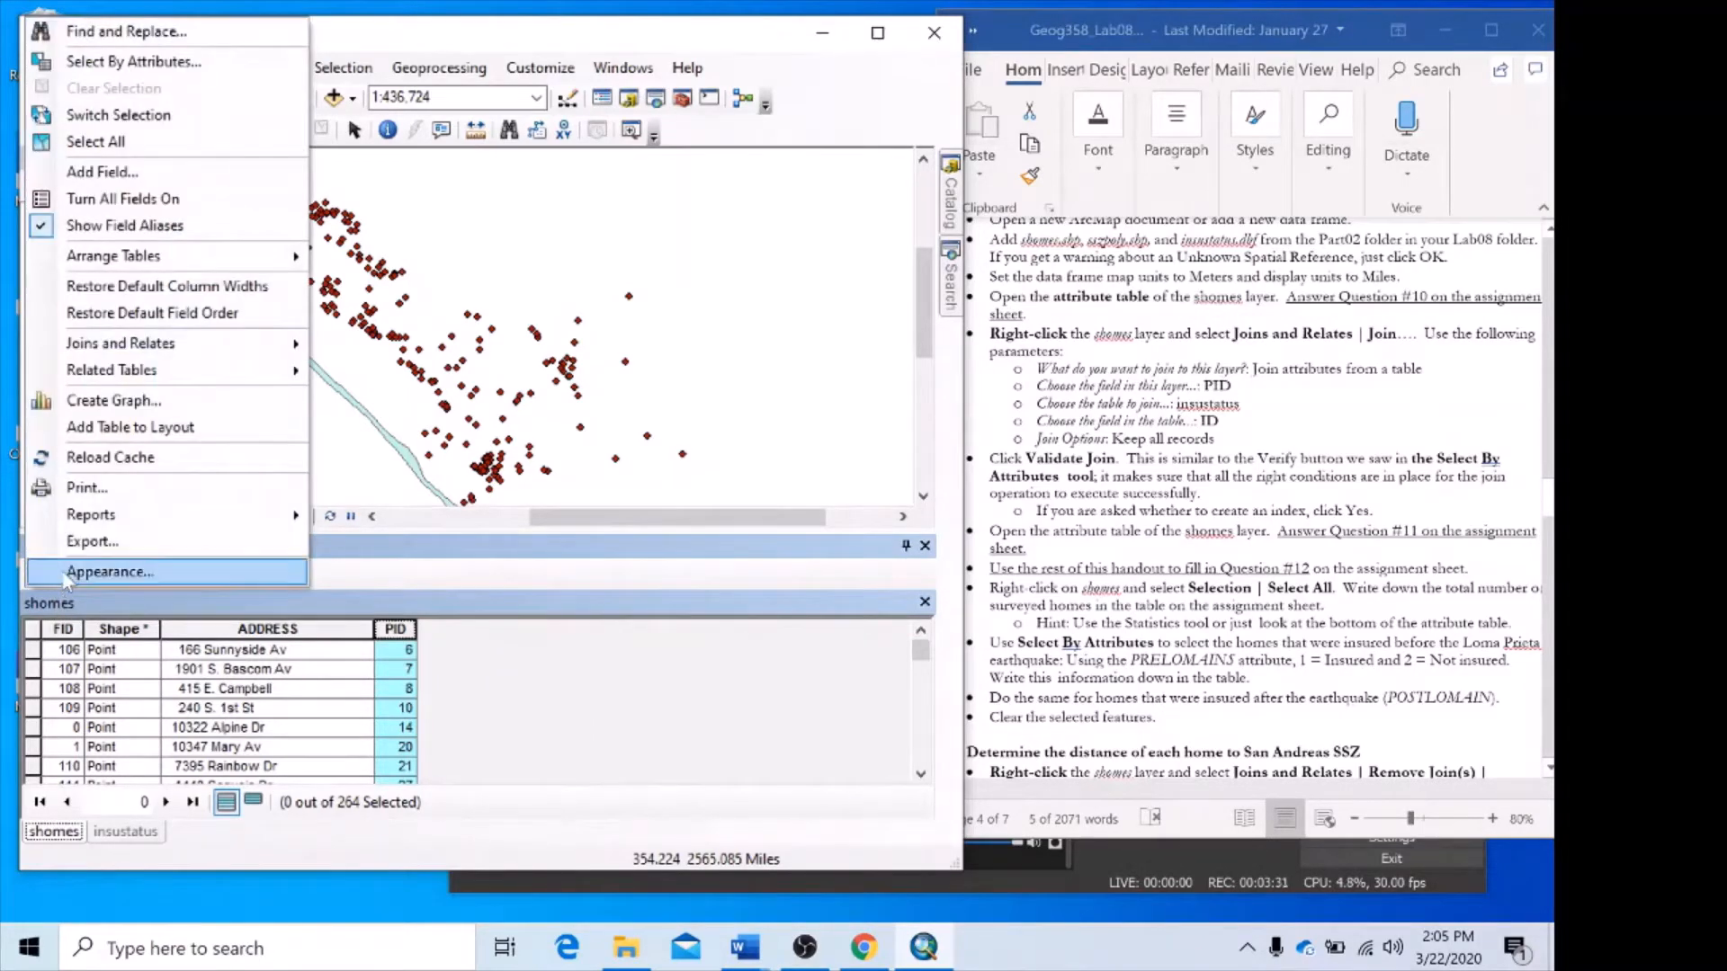
mouse_move(167, 352)
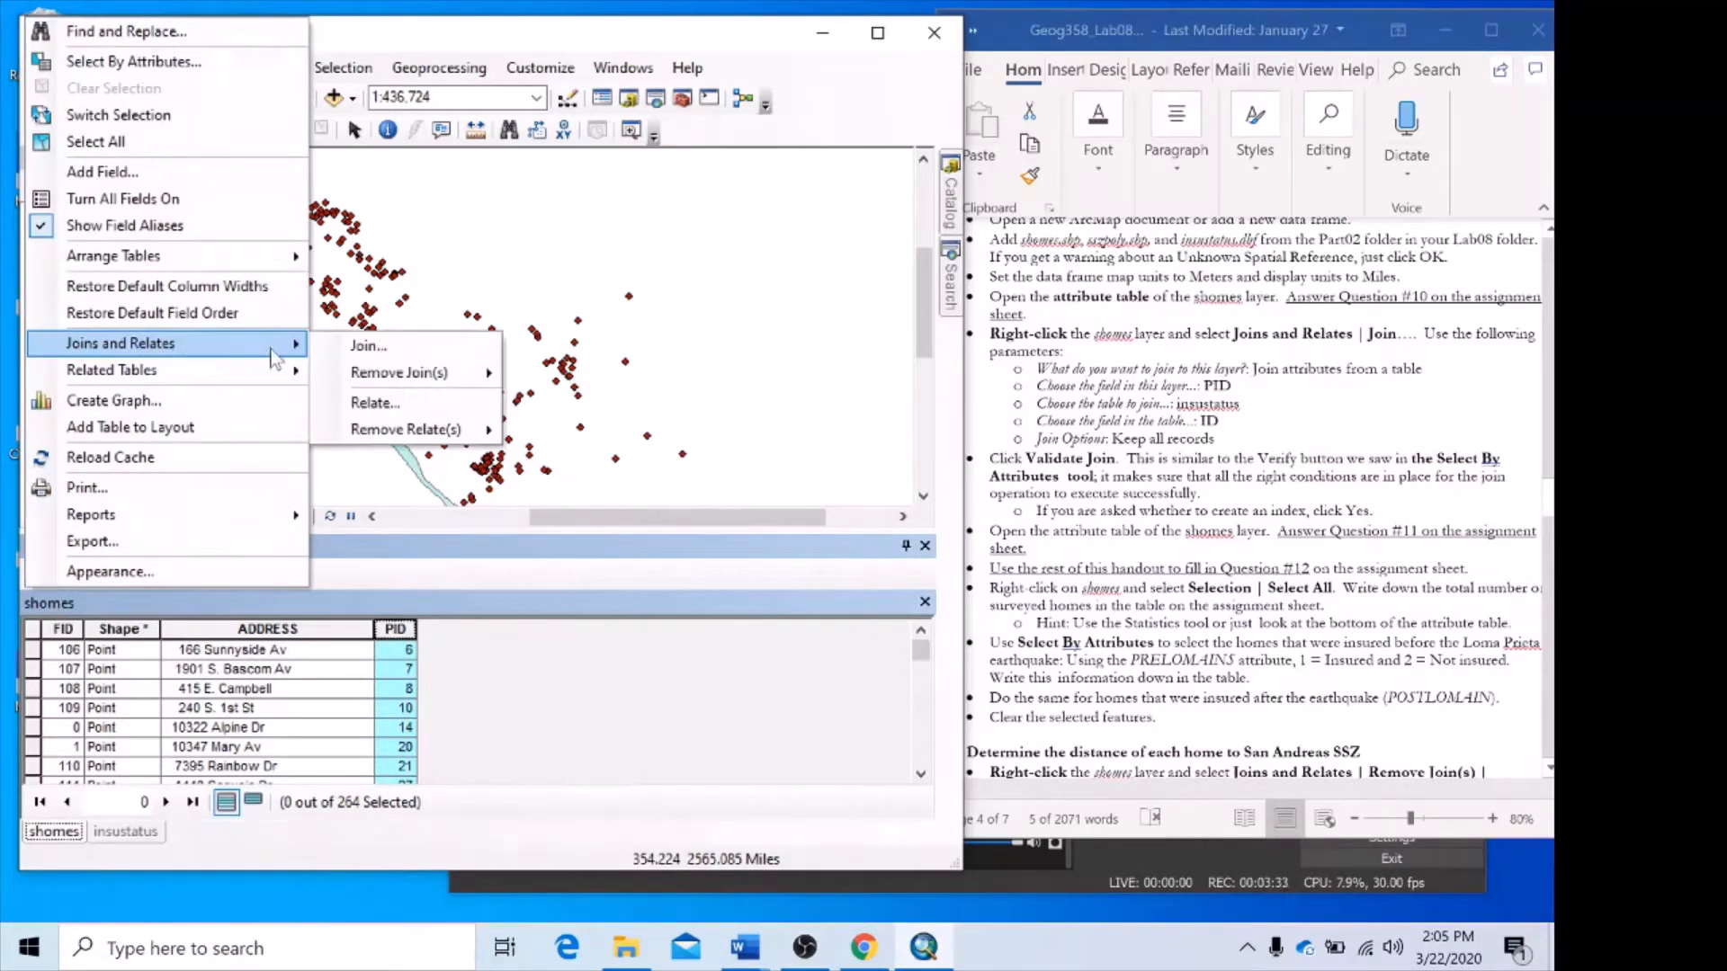
click(360, 351)
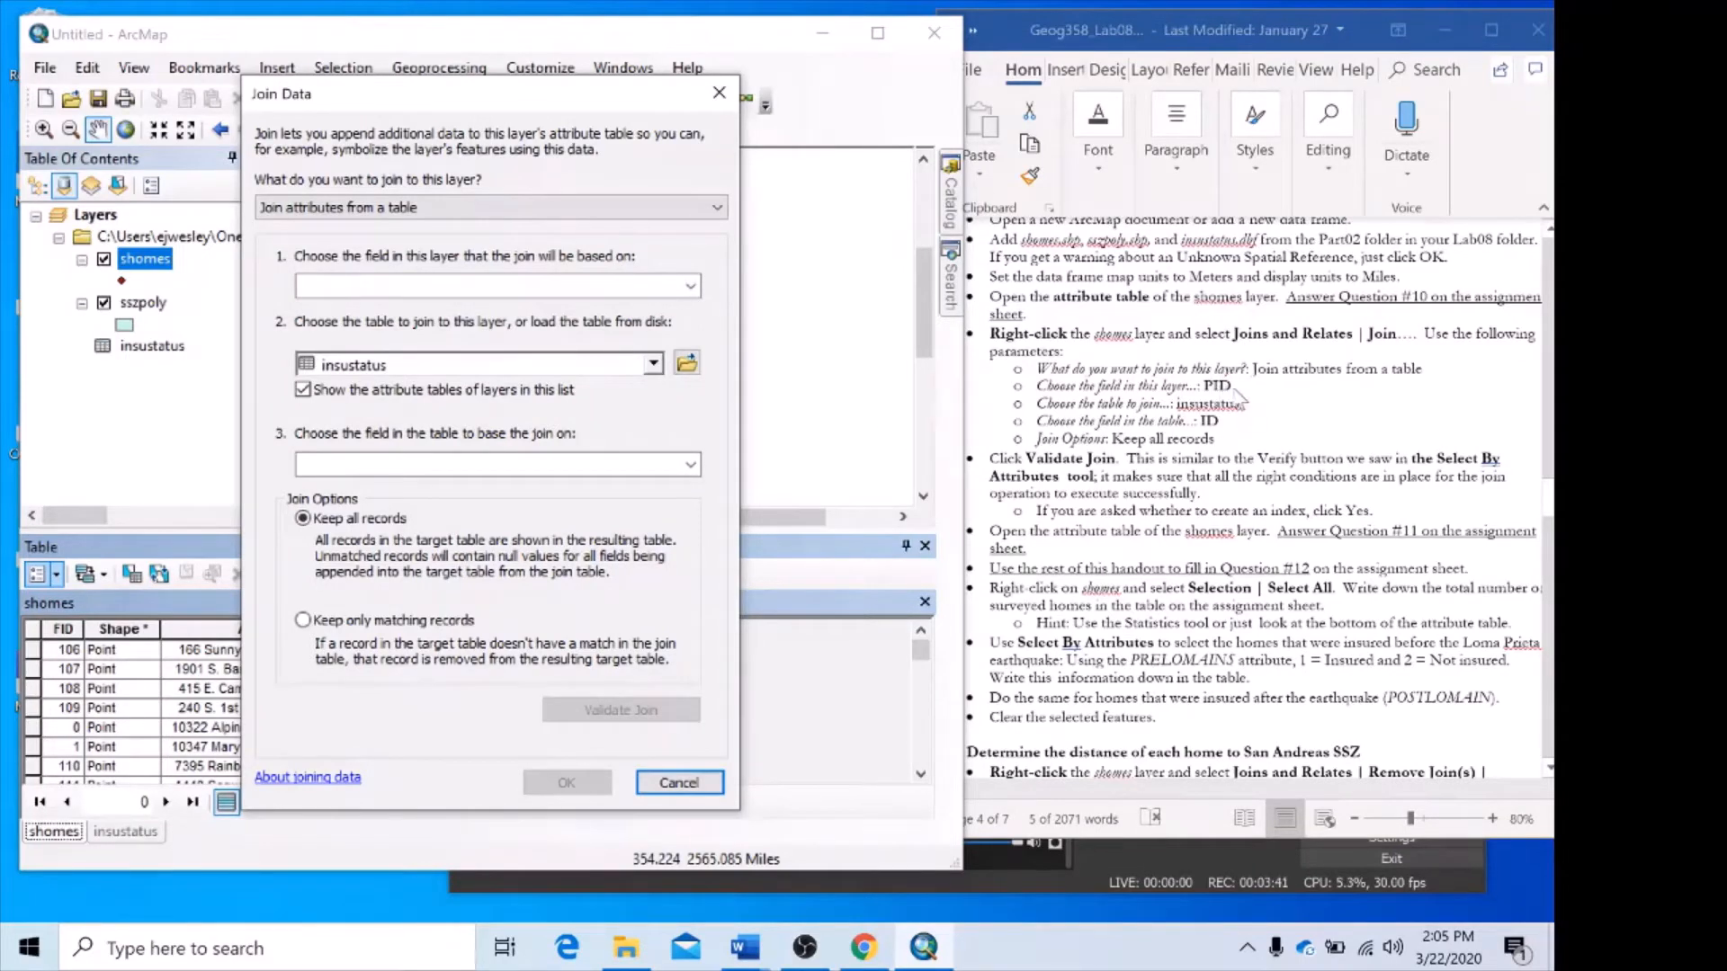
click(416, 209)
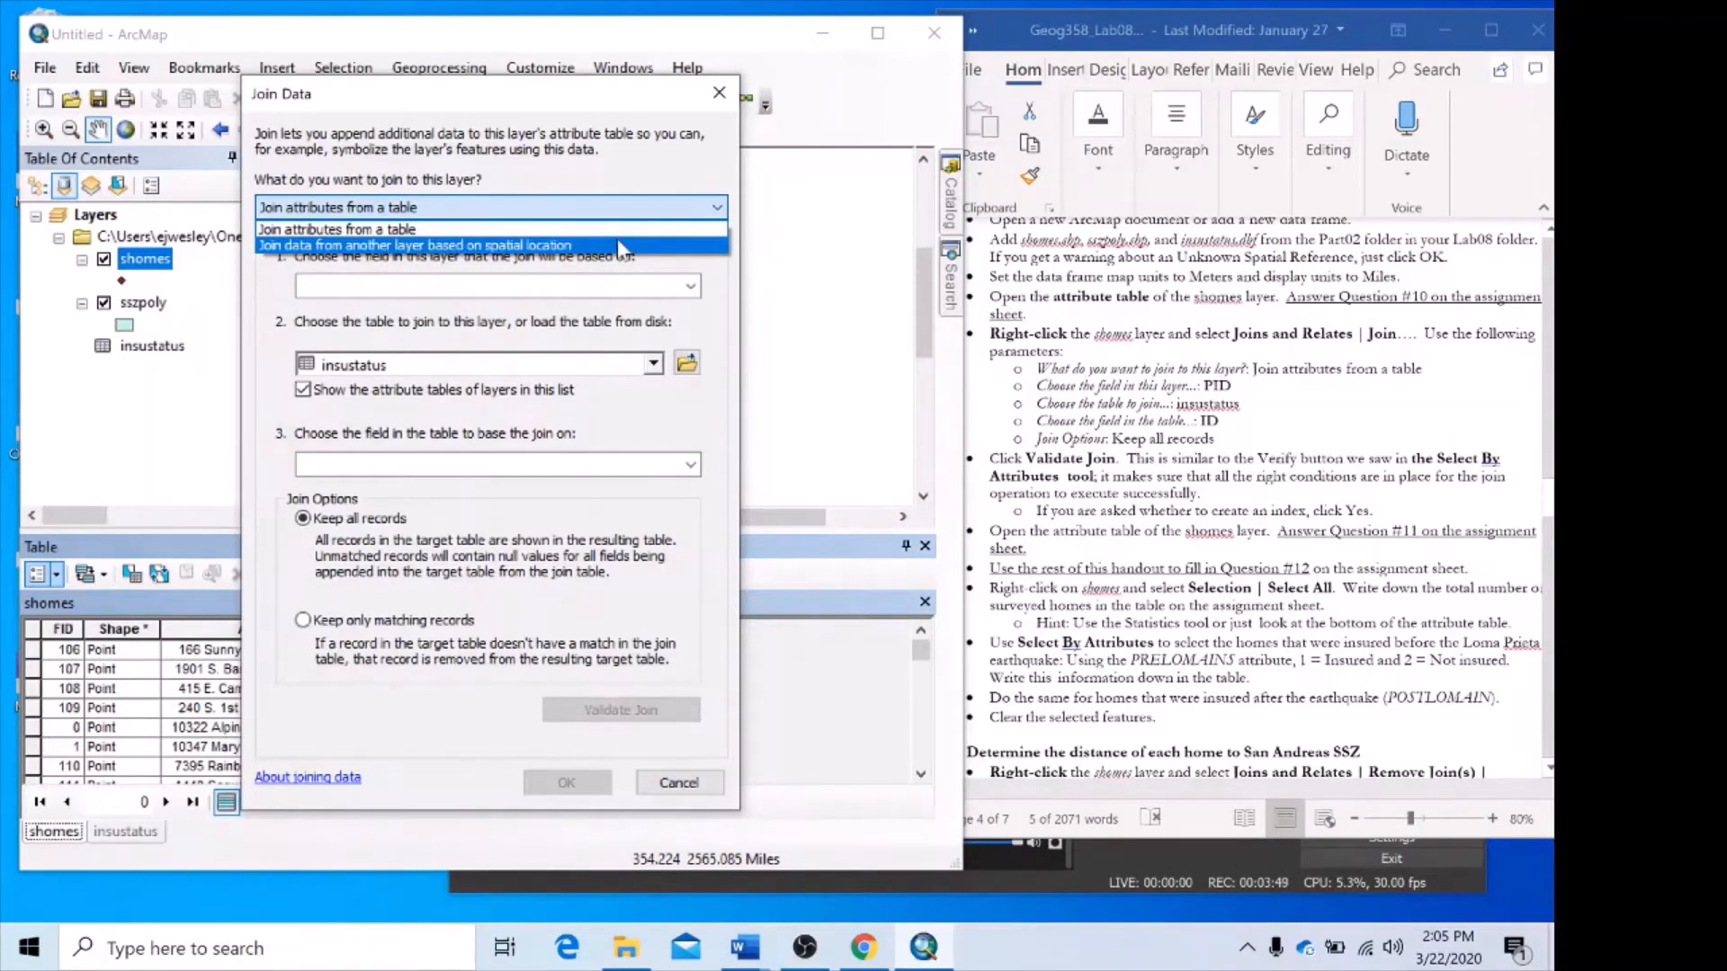
click(532, 210)
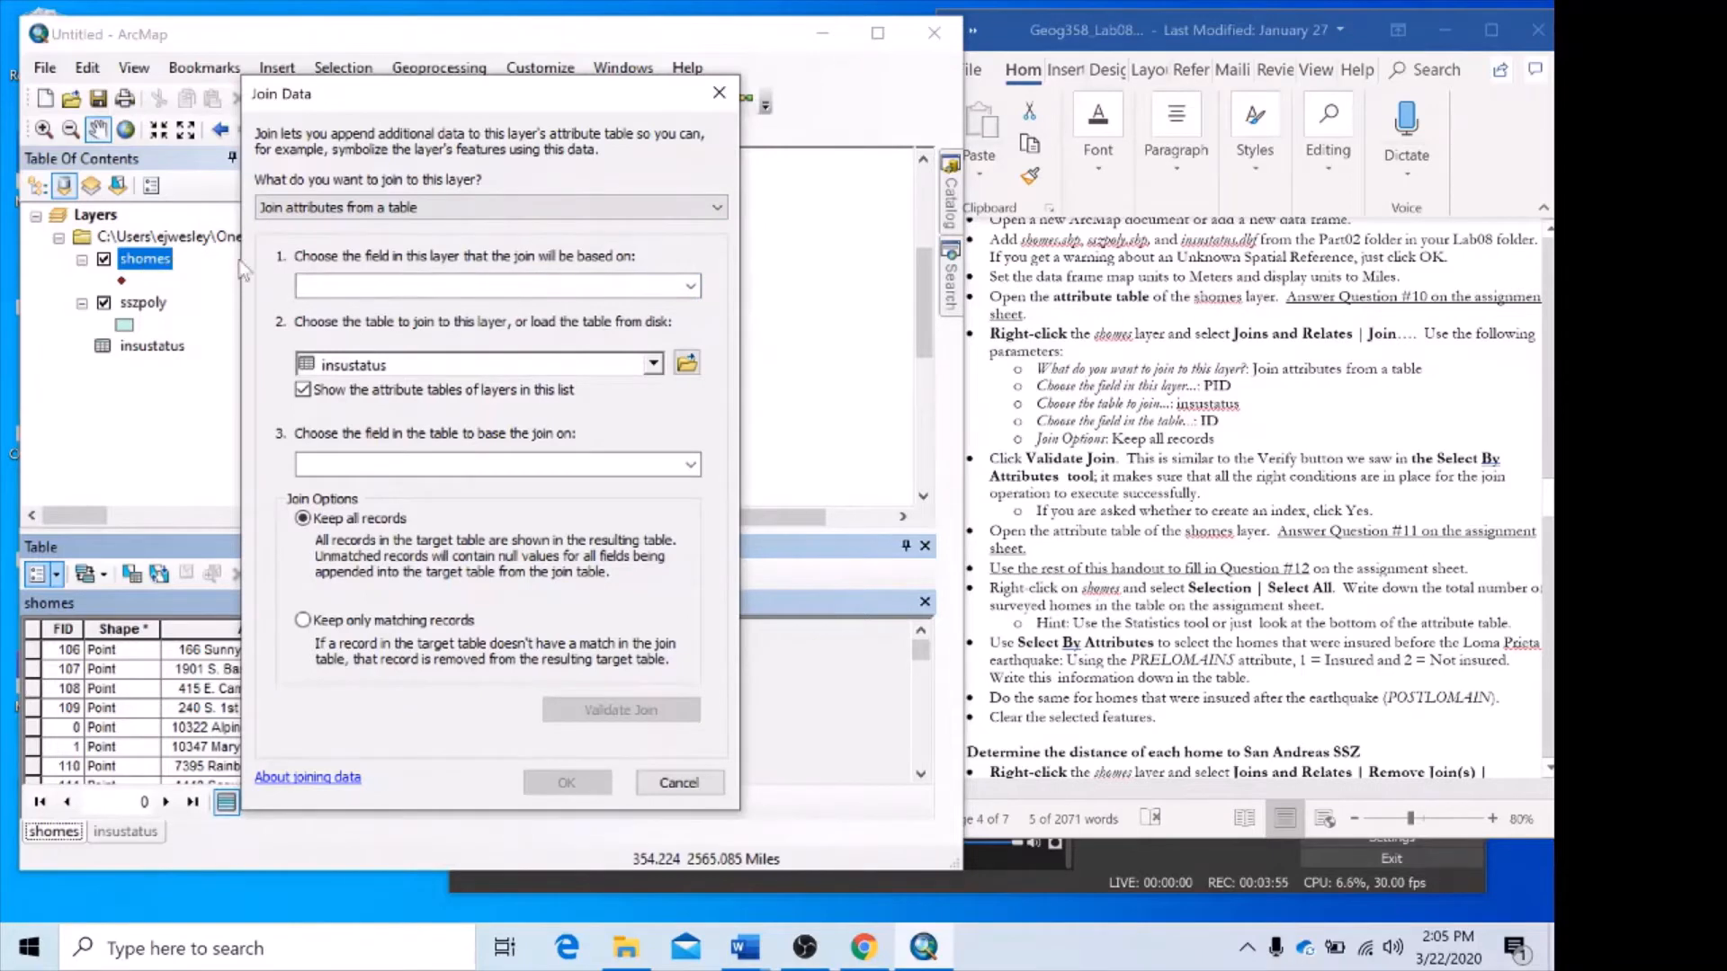
Base the join on the PID field of shomes and choose insustatus as the table to join.
click(690, 286)
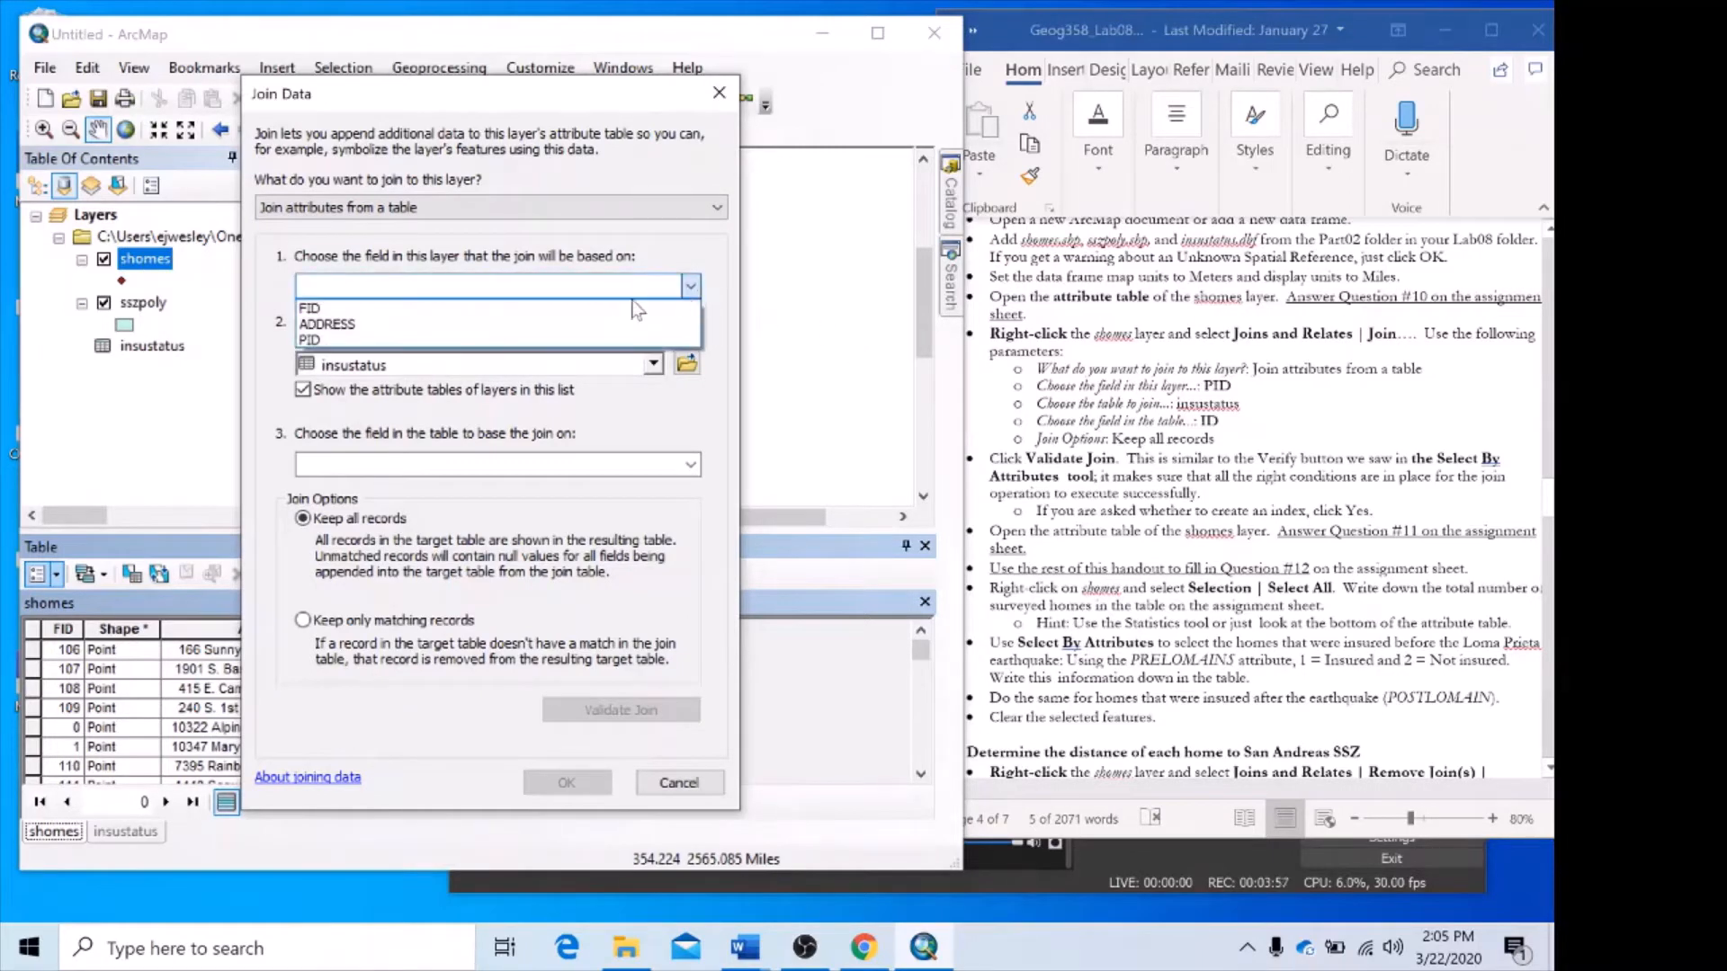
click(602, 340)
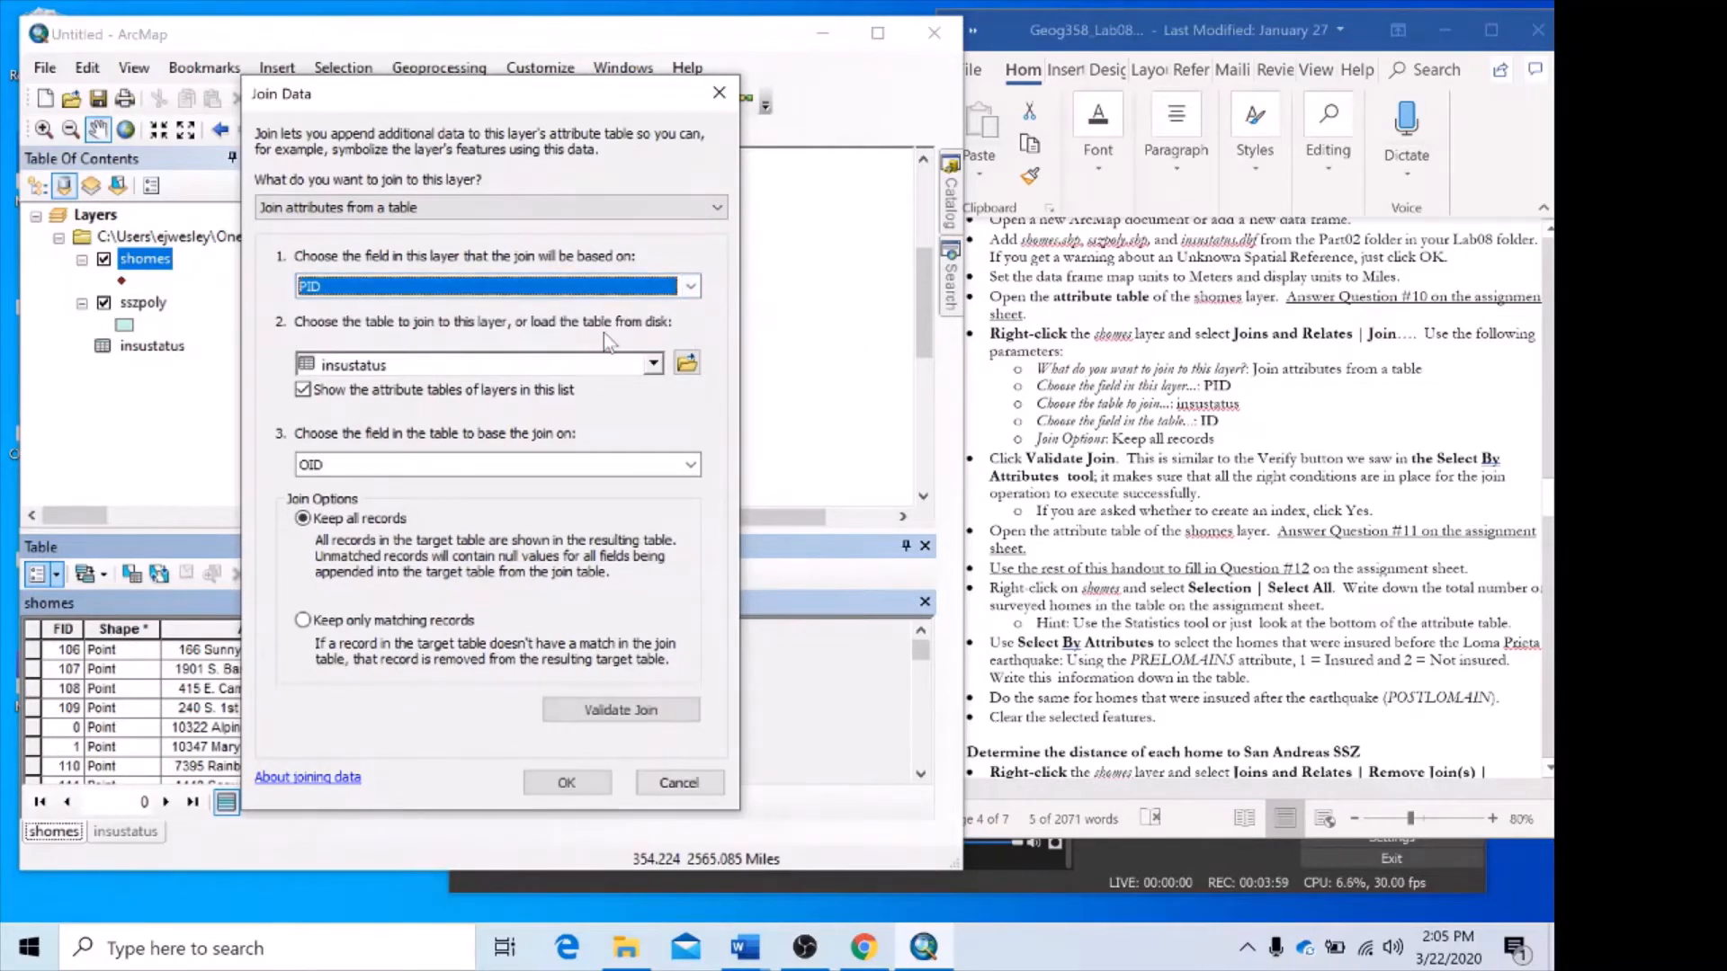
click(653, 363)
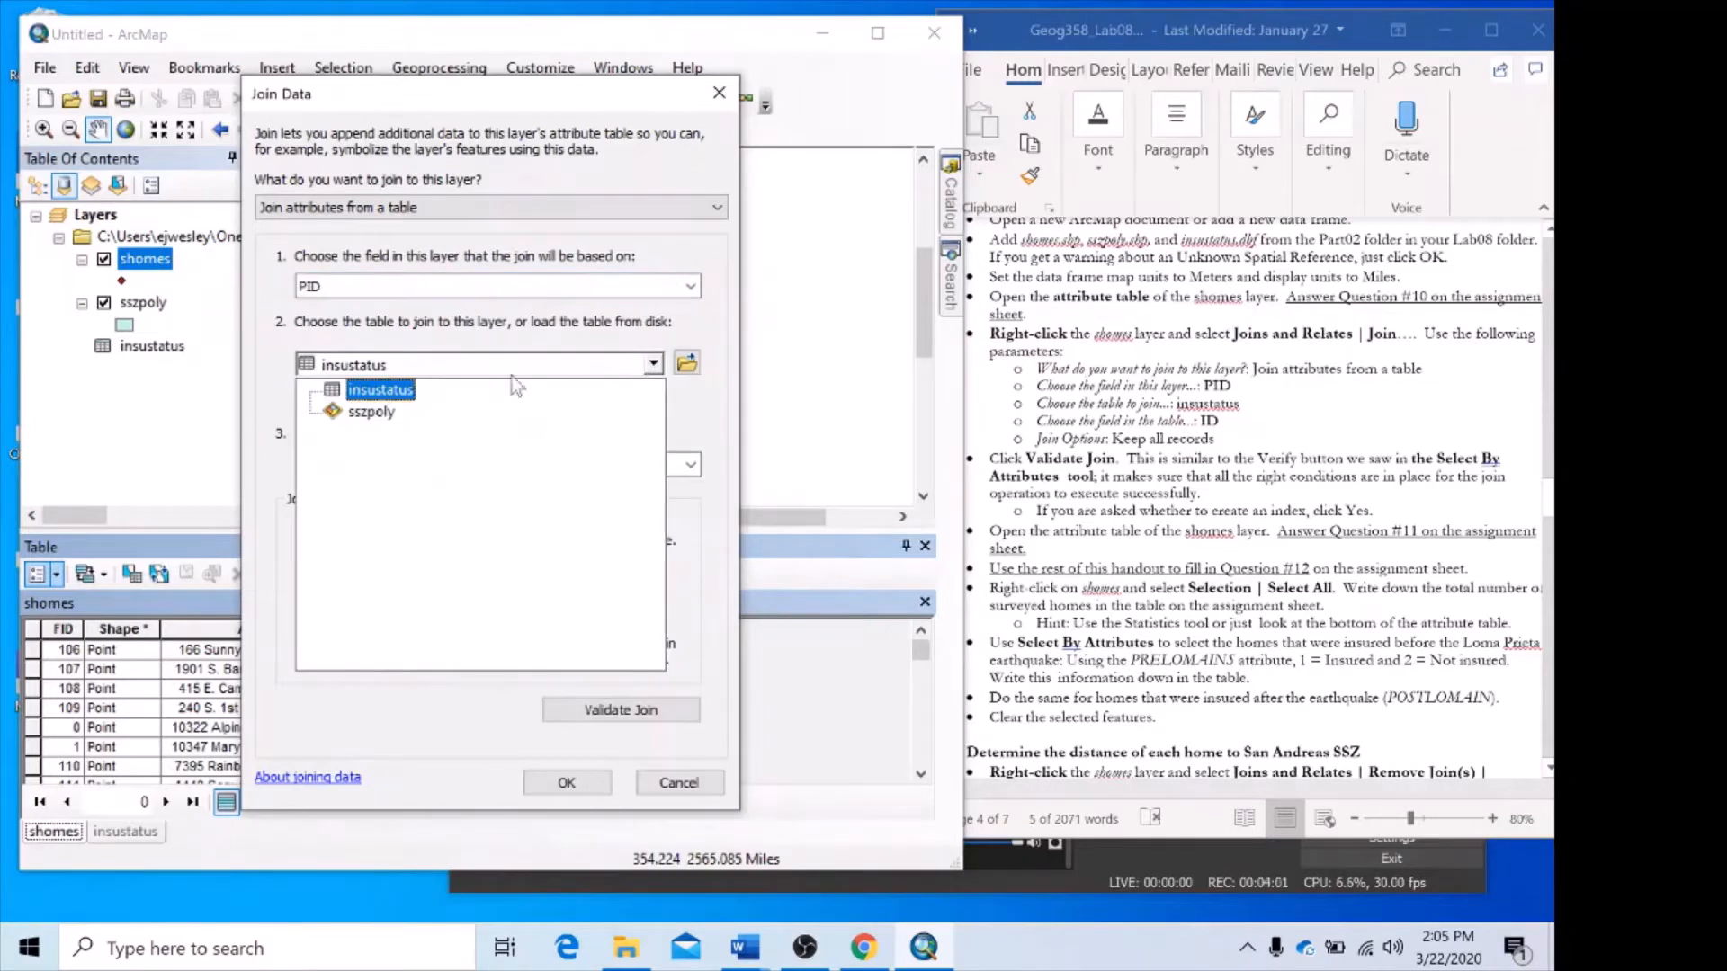
click(396, 393)
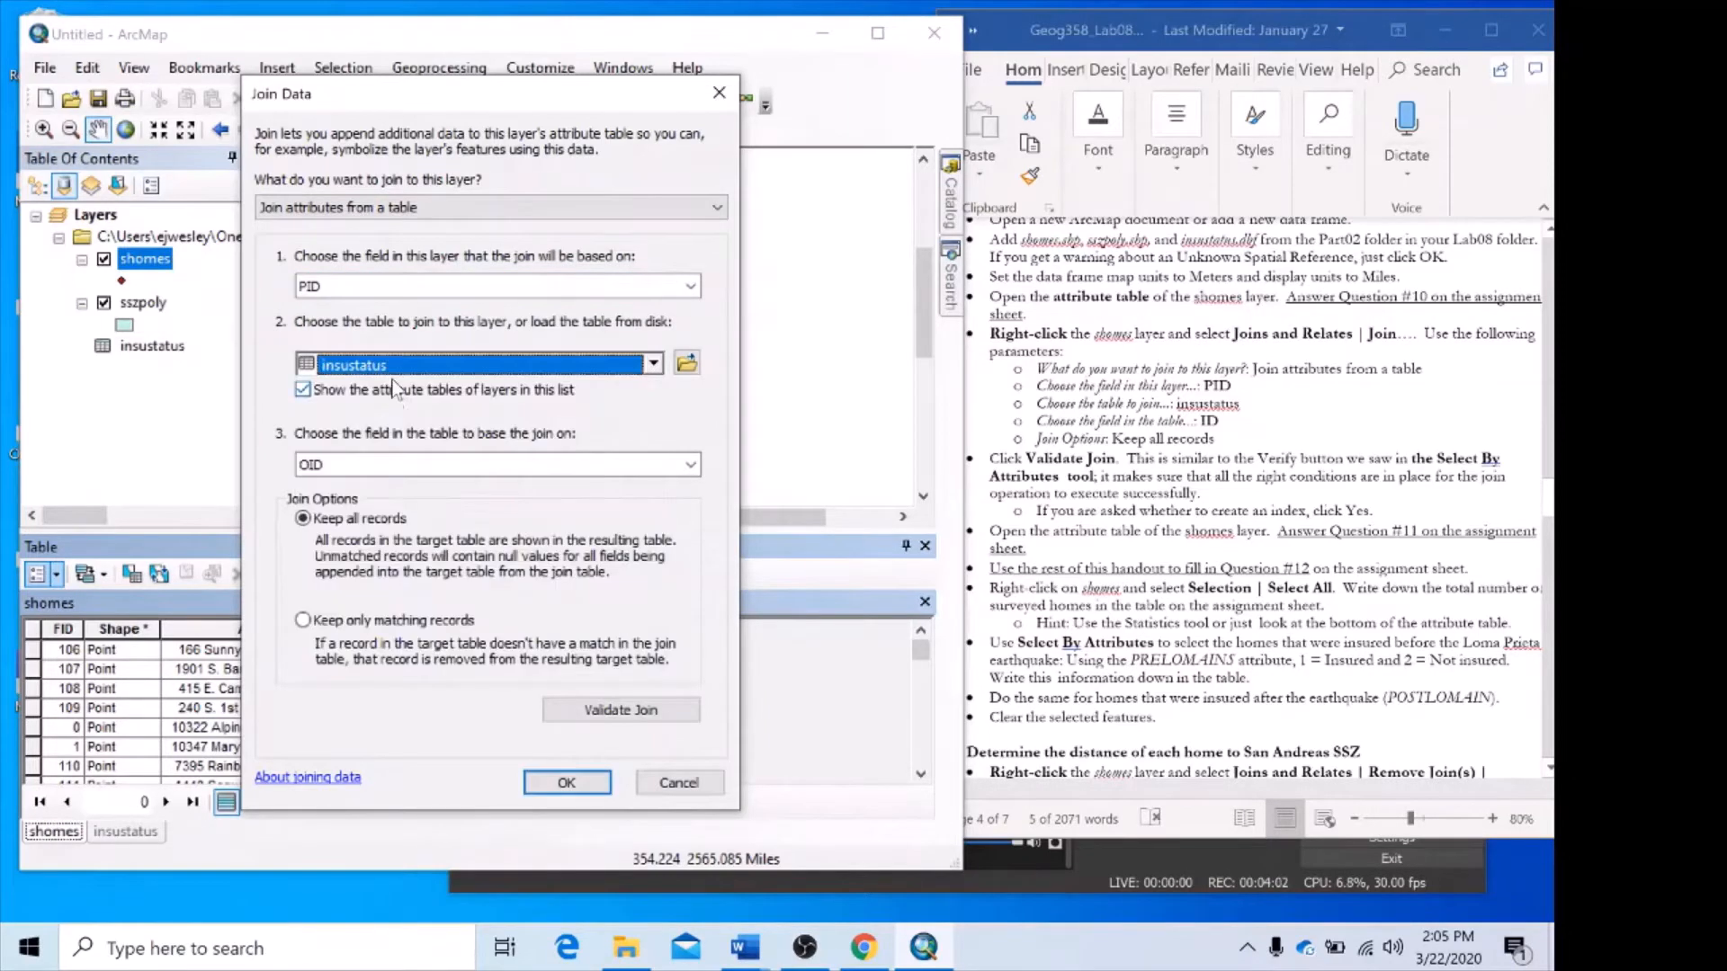
click(654, 362)
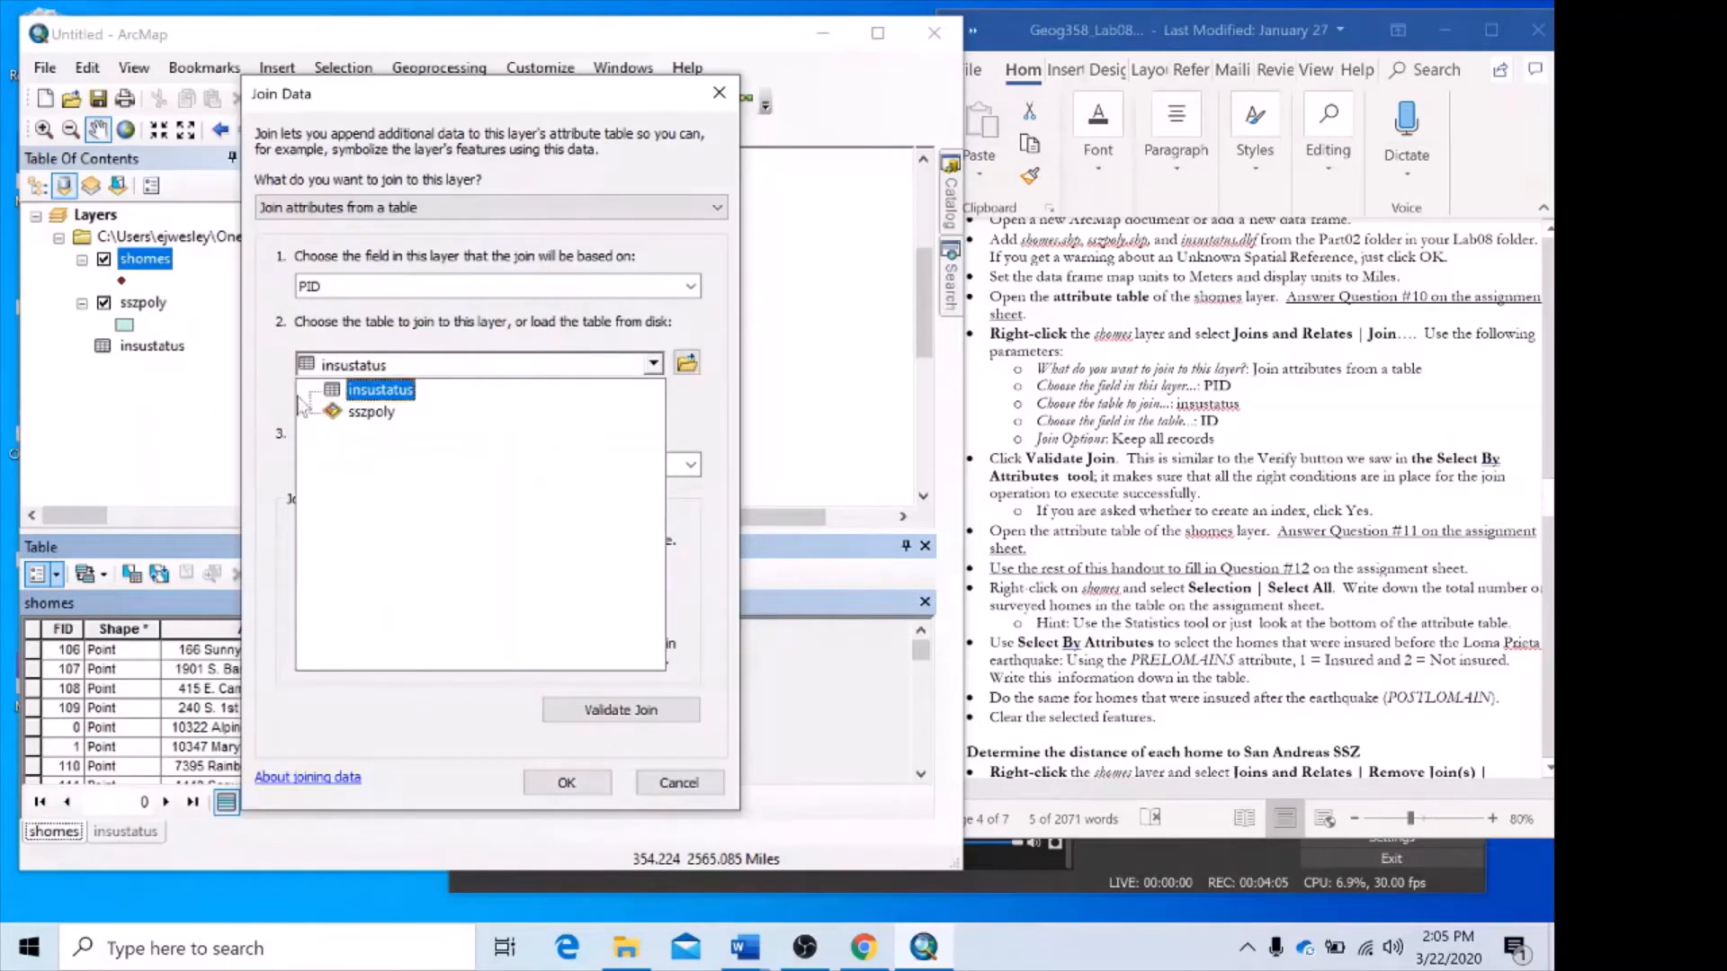
click(387, 392)
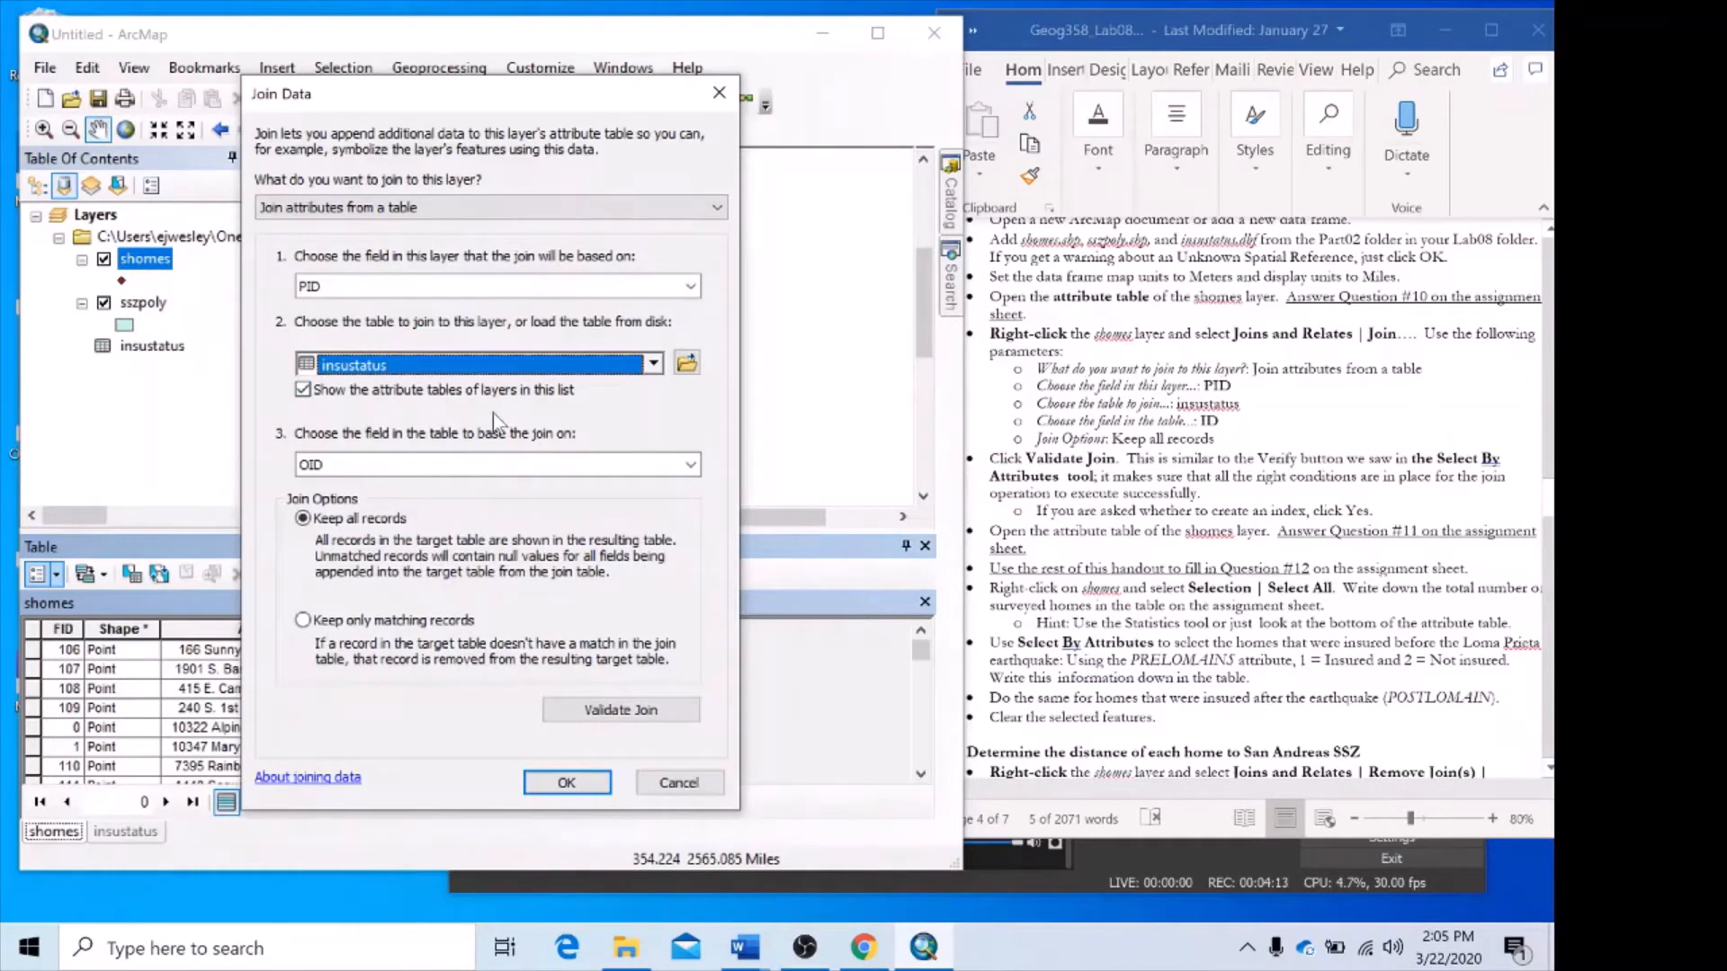
Set ID as the join field in insustatus and run the join keeping all records, accepting creation of an index.
click(483, 468)
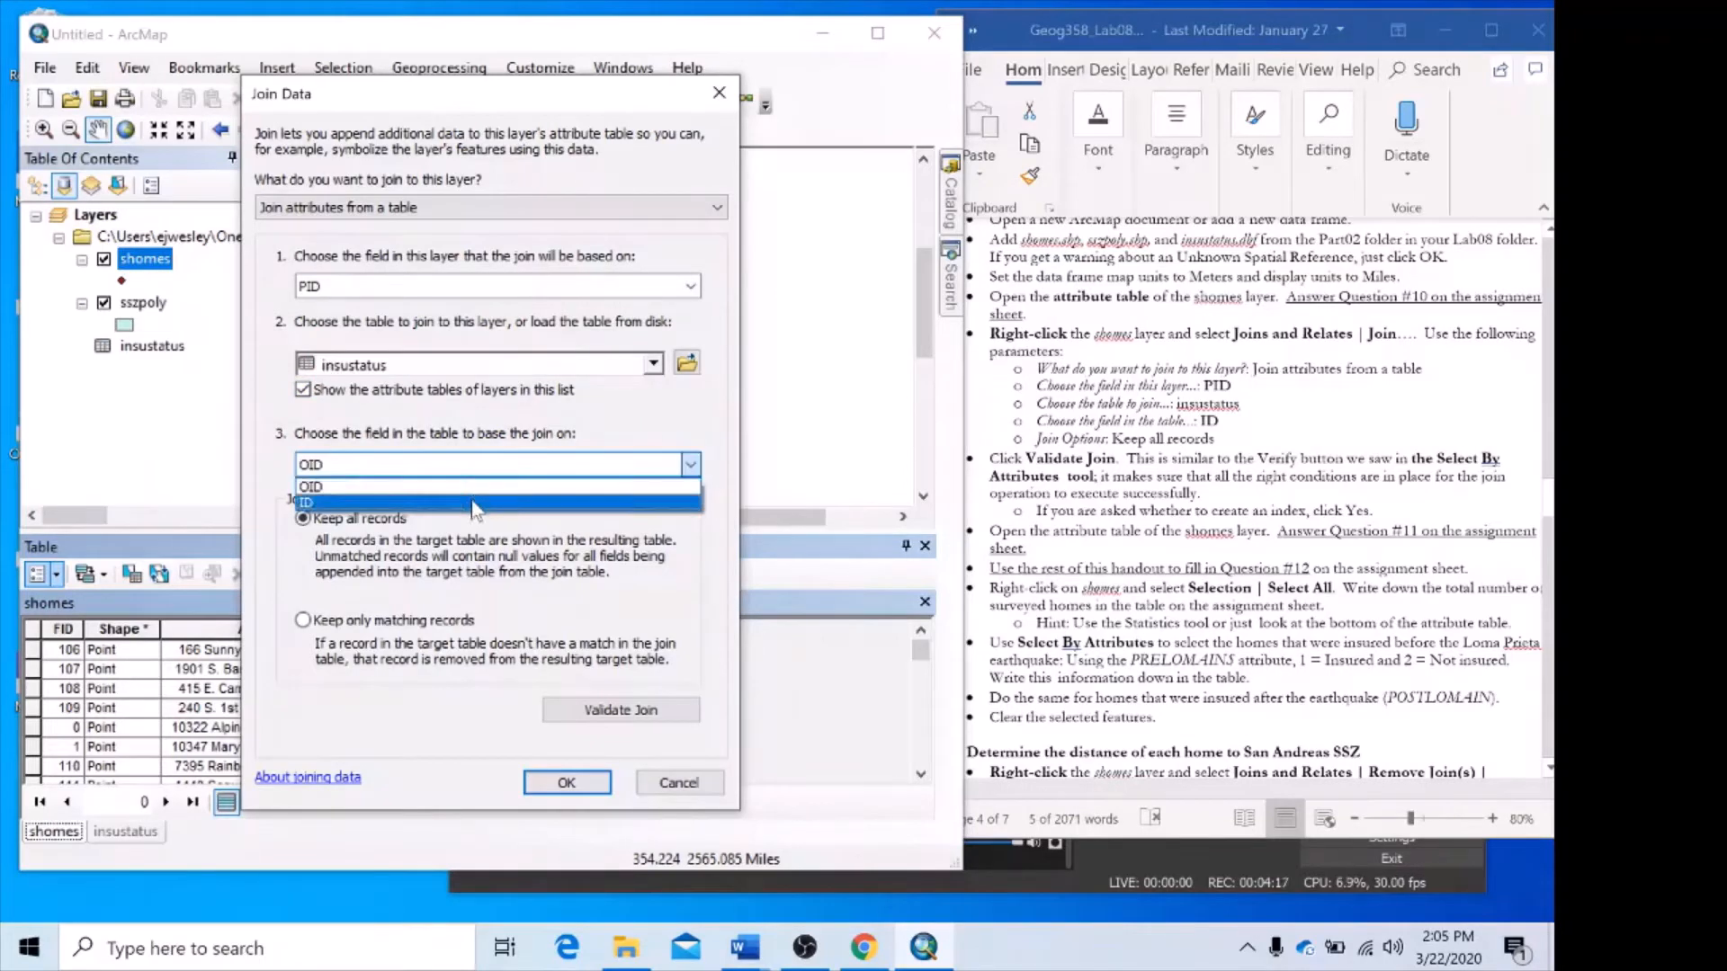
click(472, 502)
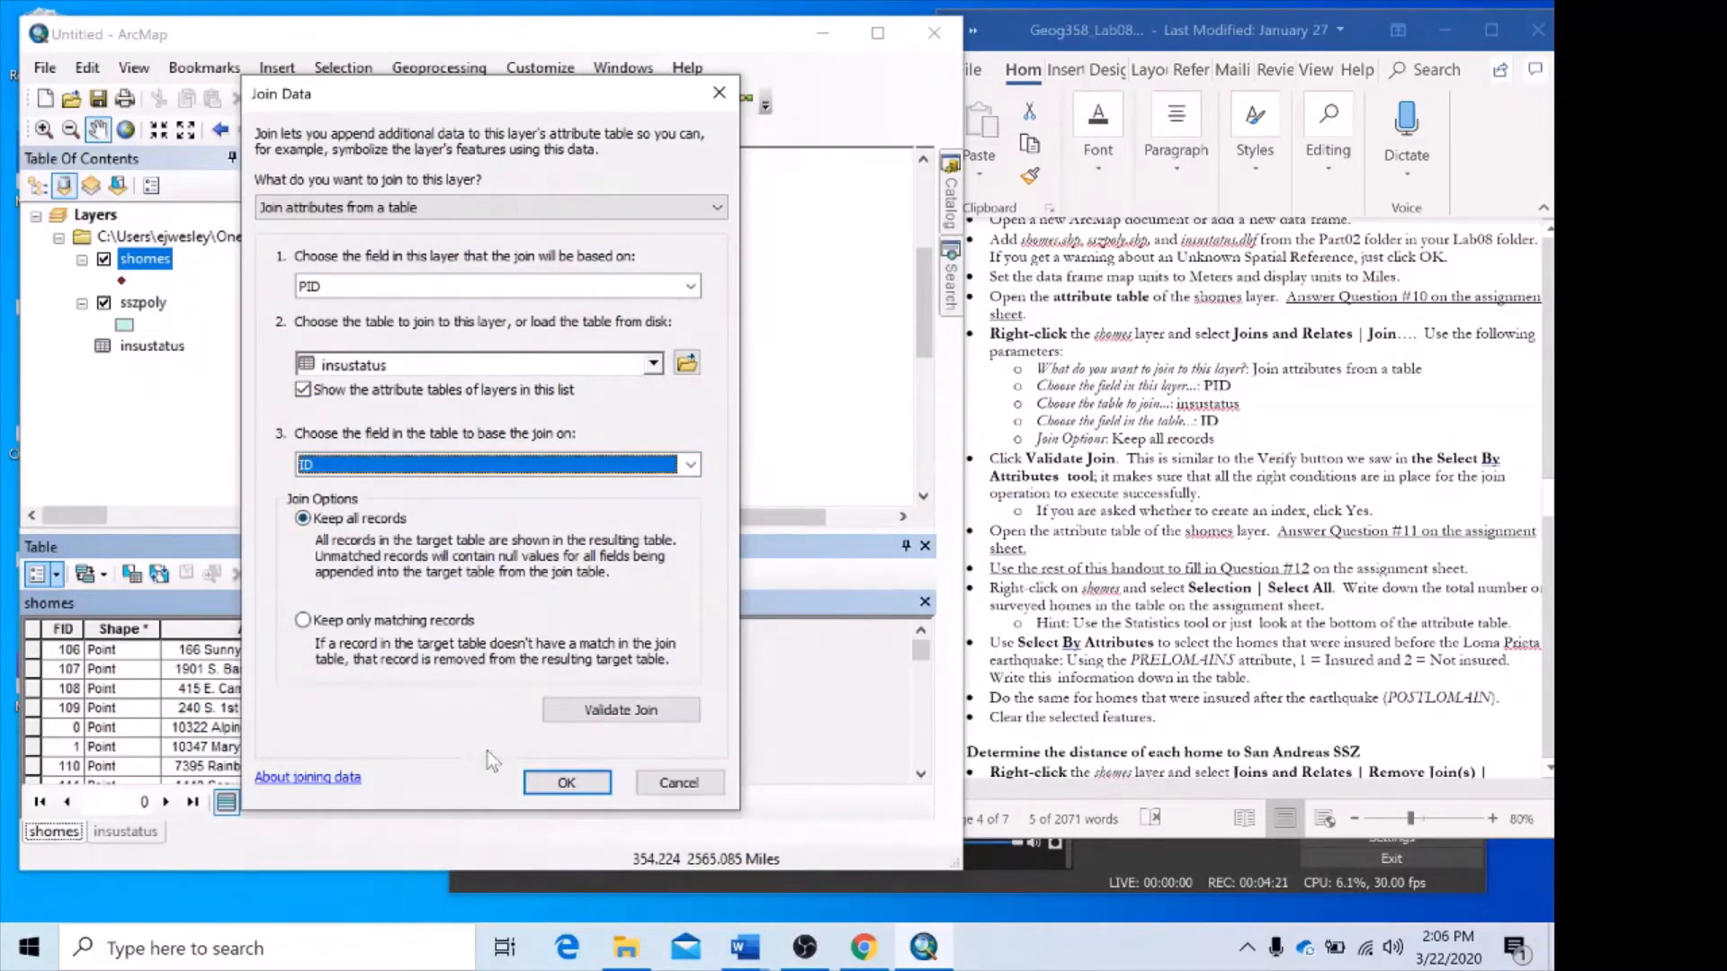
click(593, 787)
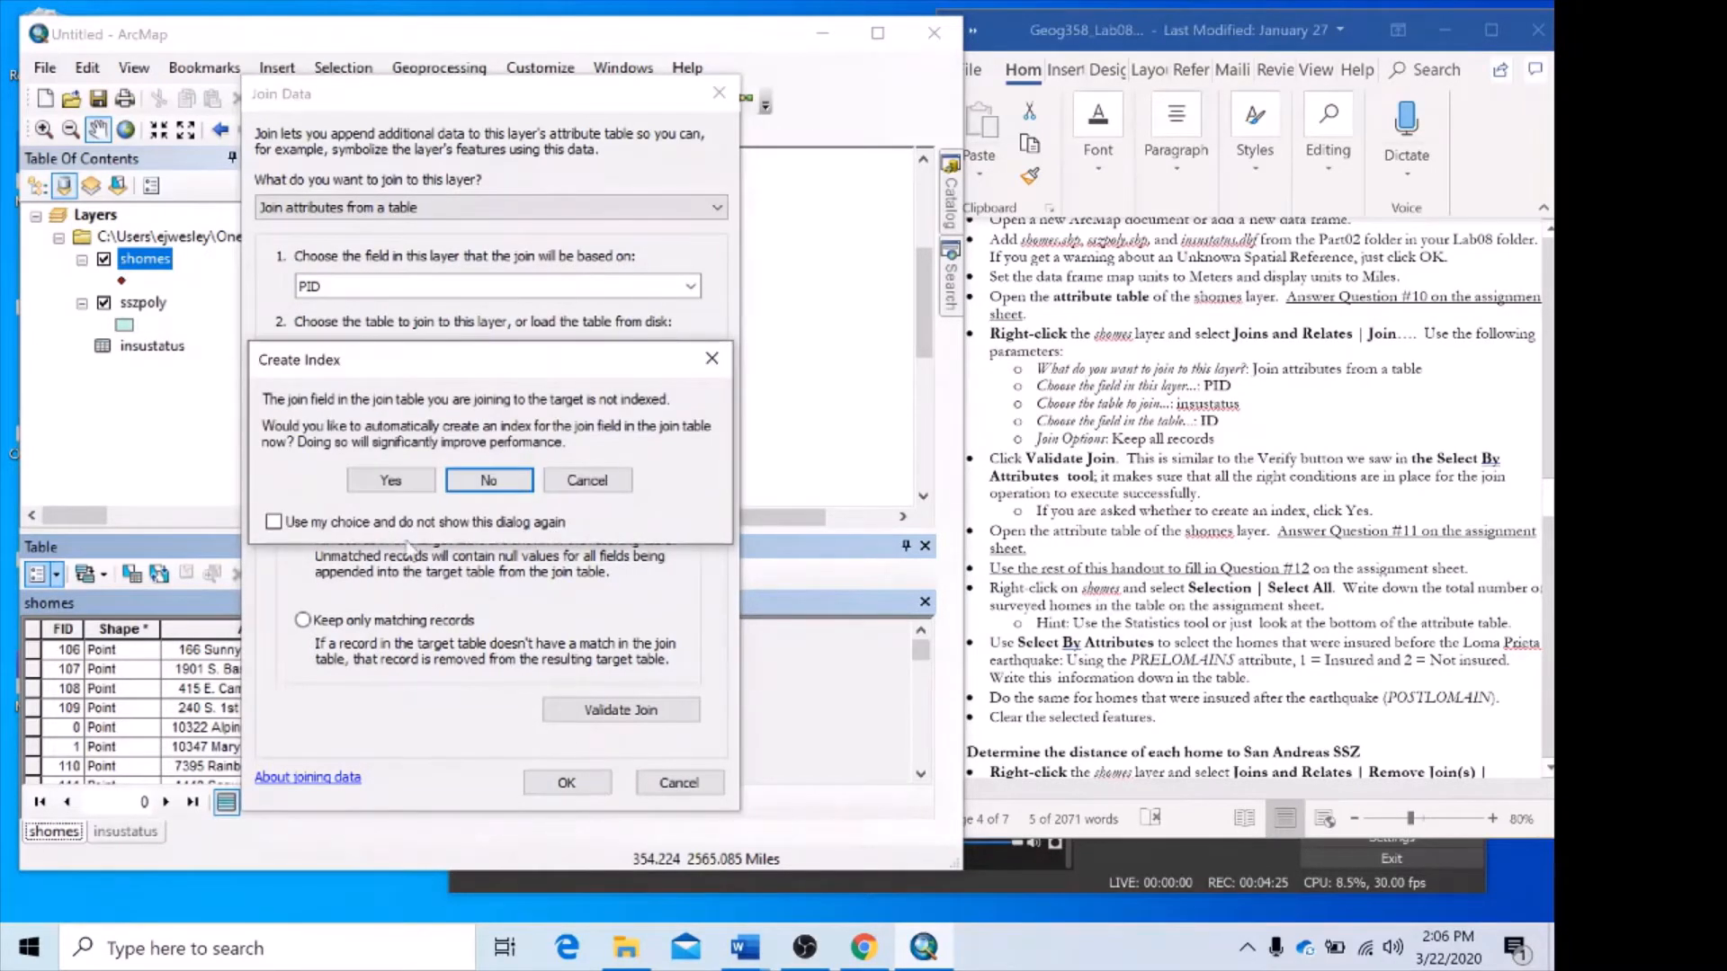
click(394, 483)
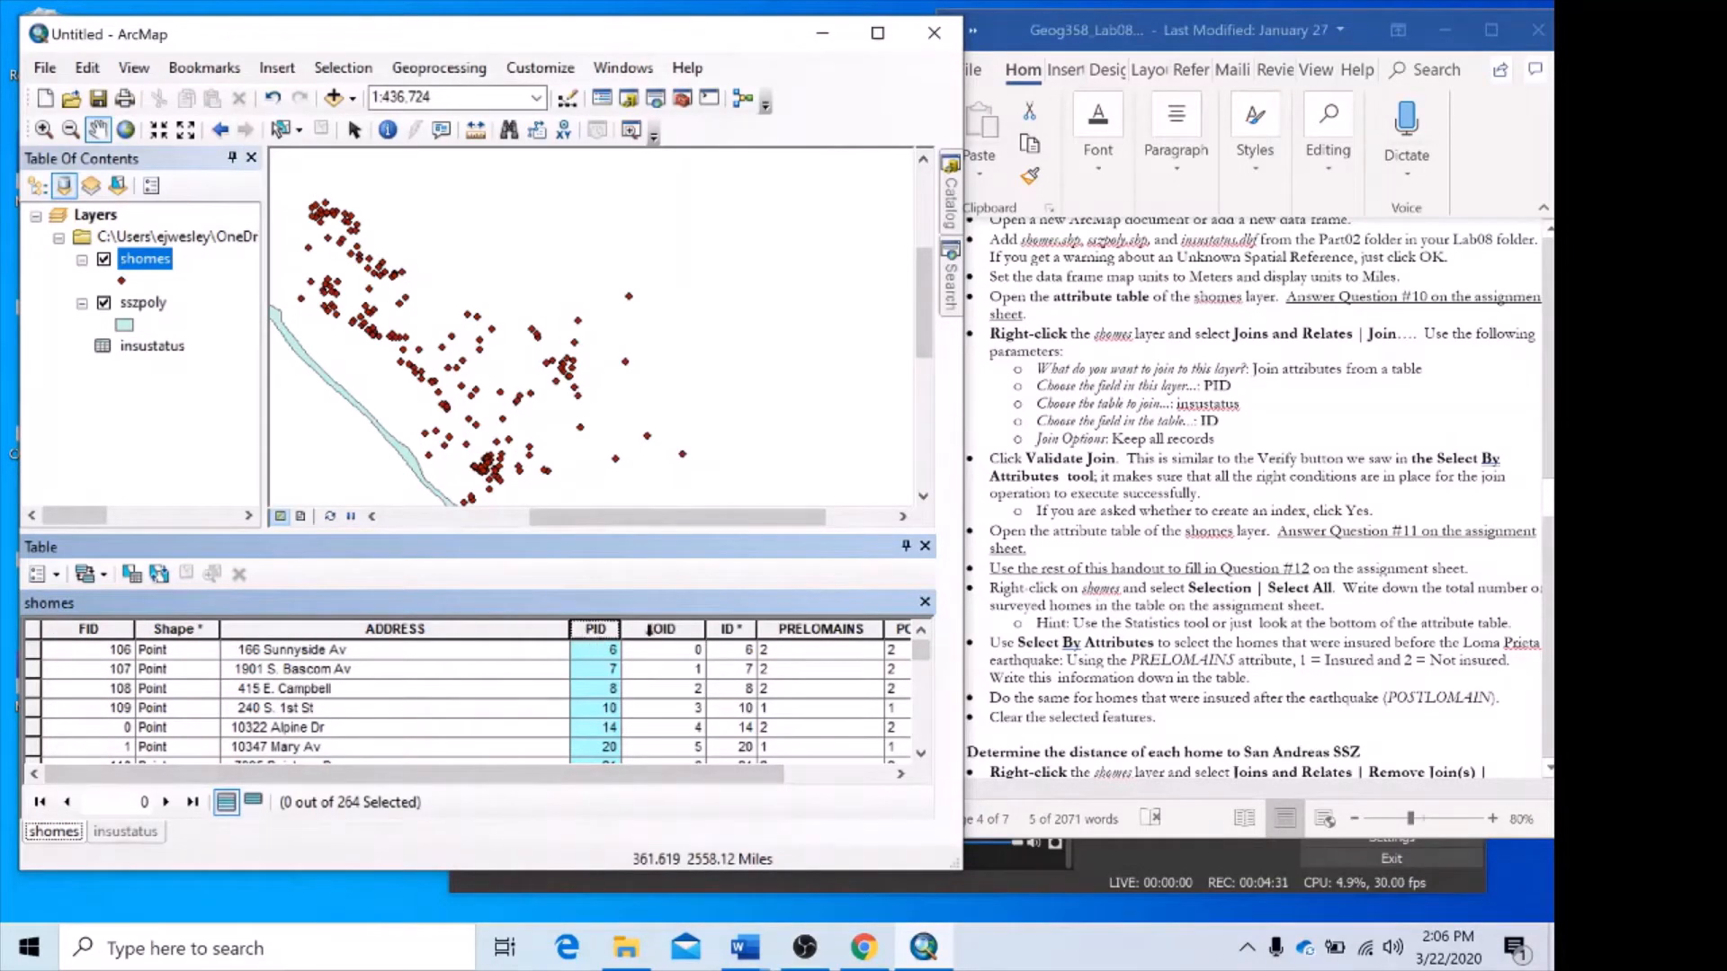
Look through the joined shomes attribute table, comparing the PID and ID values and the added insurance fields.
drag(627, 779, 375, 733)
scroll(560, 683, down, 7)
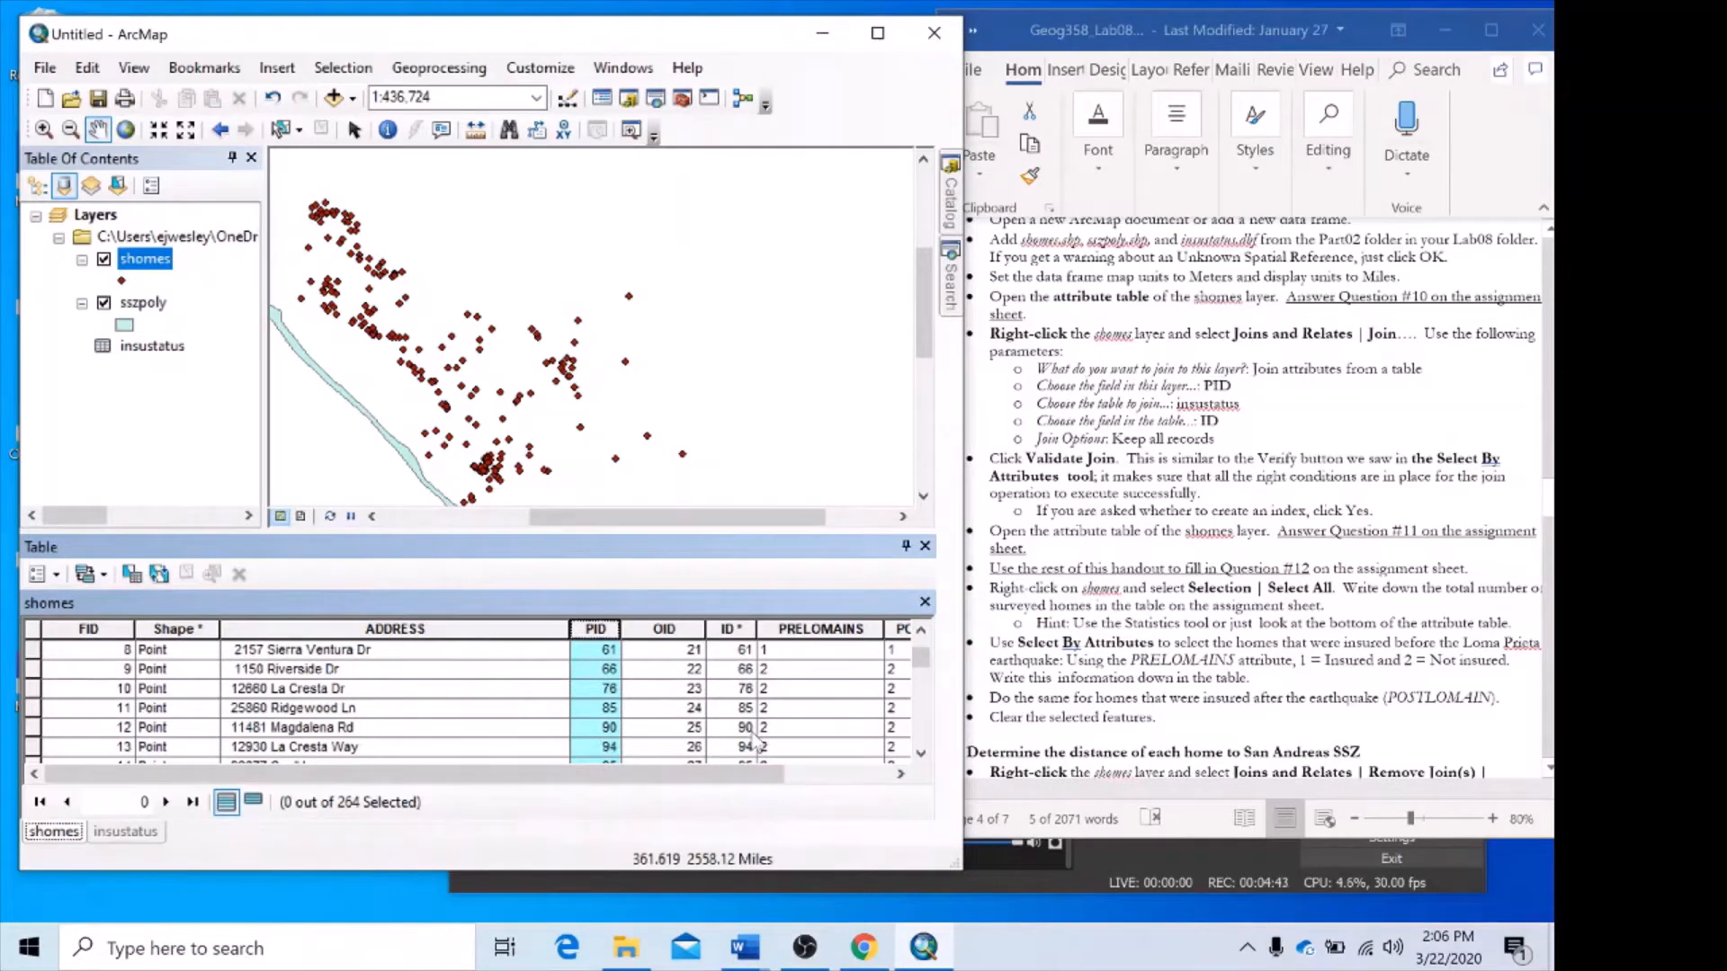
scroll(754, 742, down, 3)
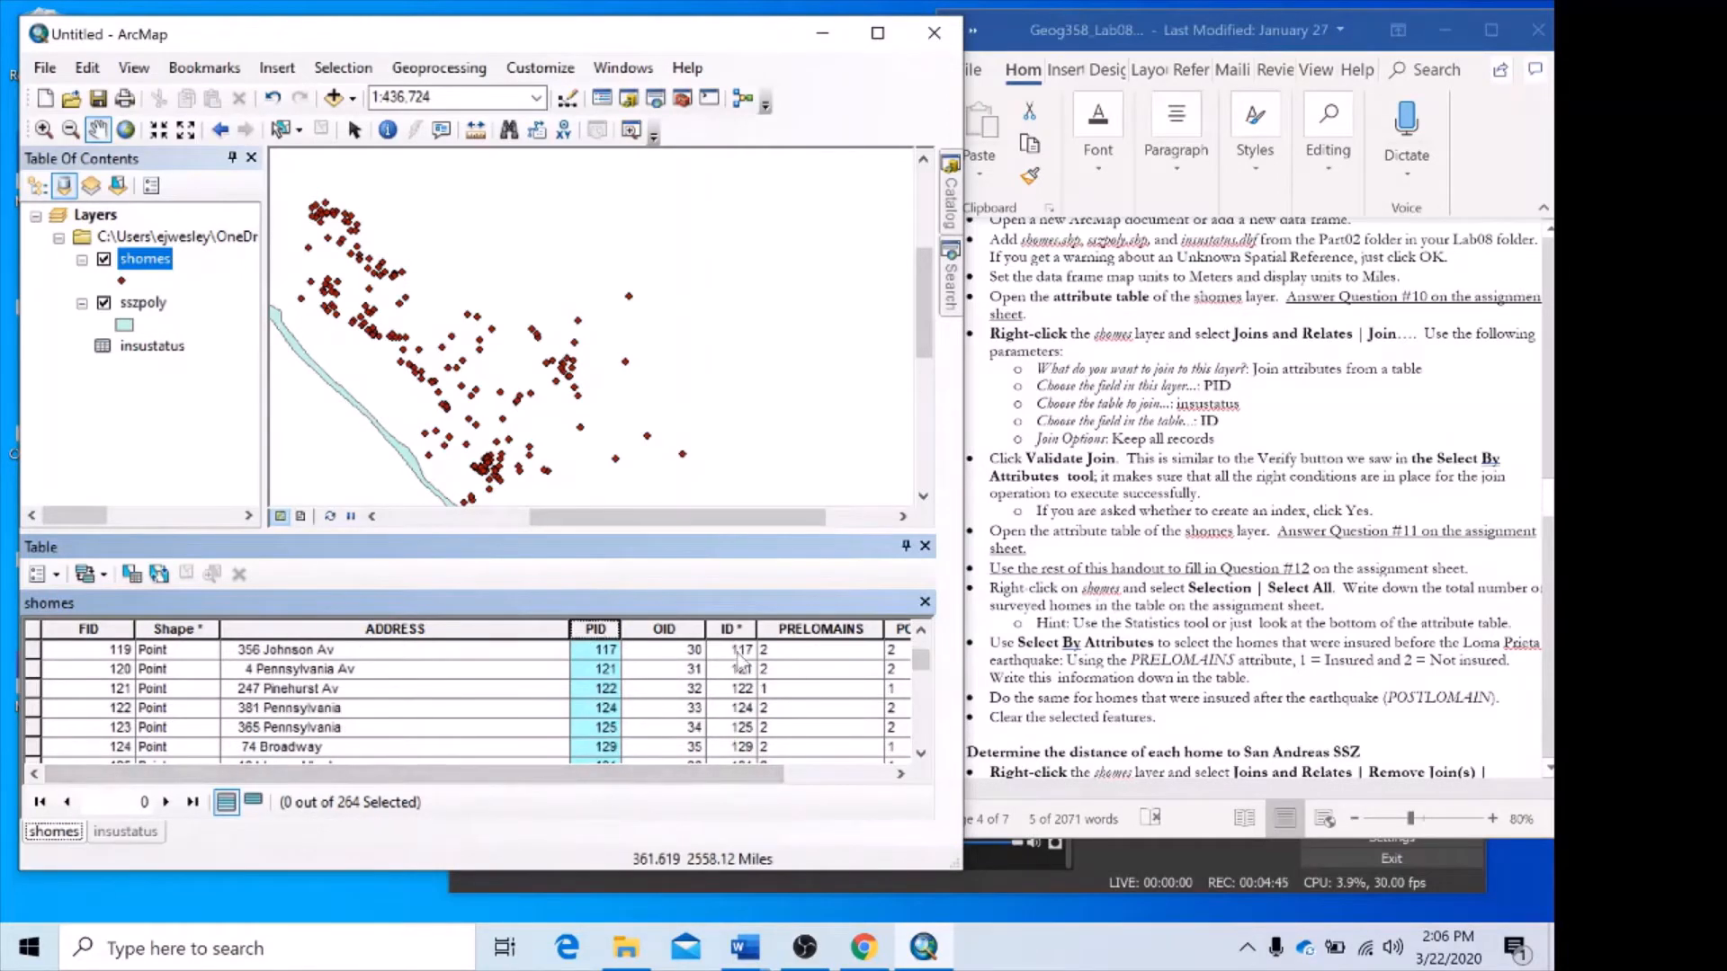
scroll(751, 702, down, 7)
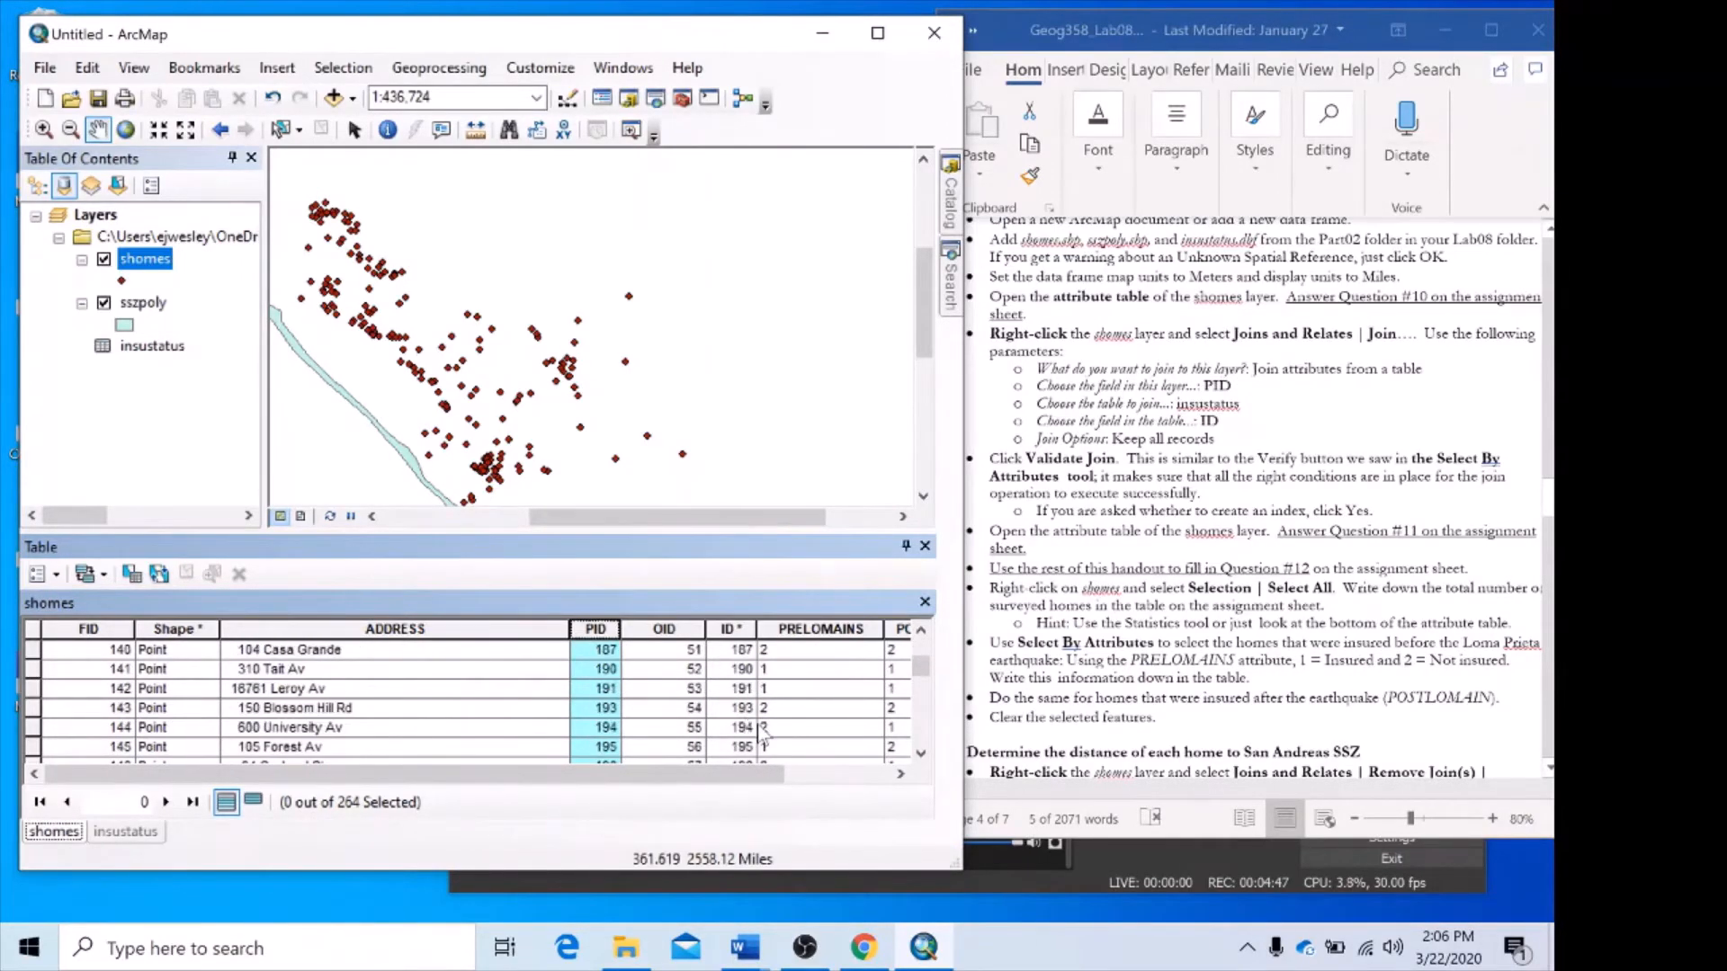
scroll(760, 733, up, 17)
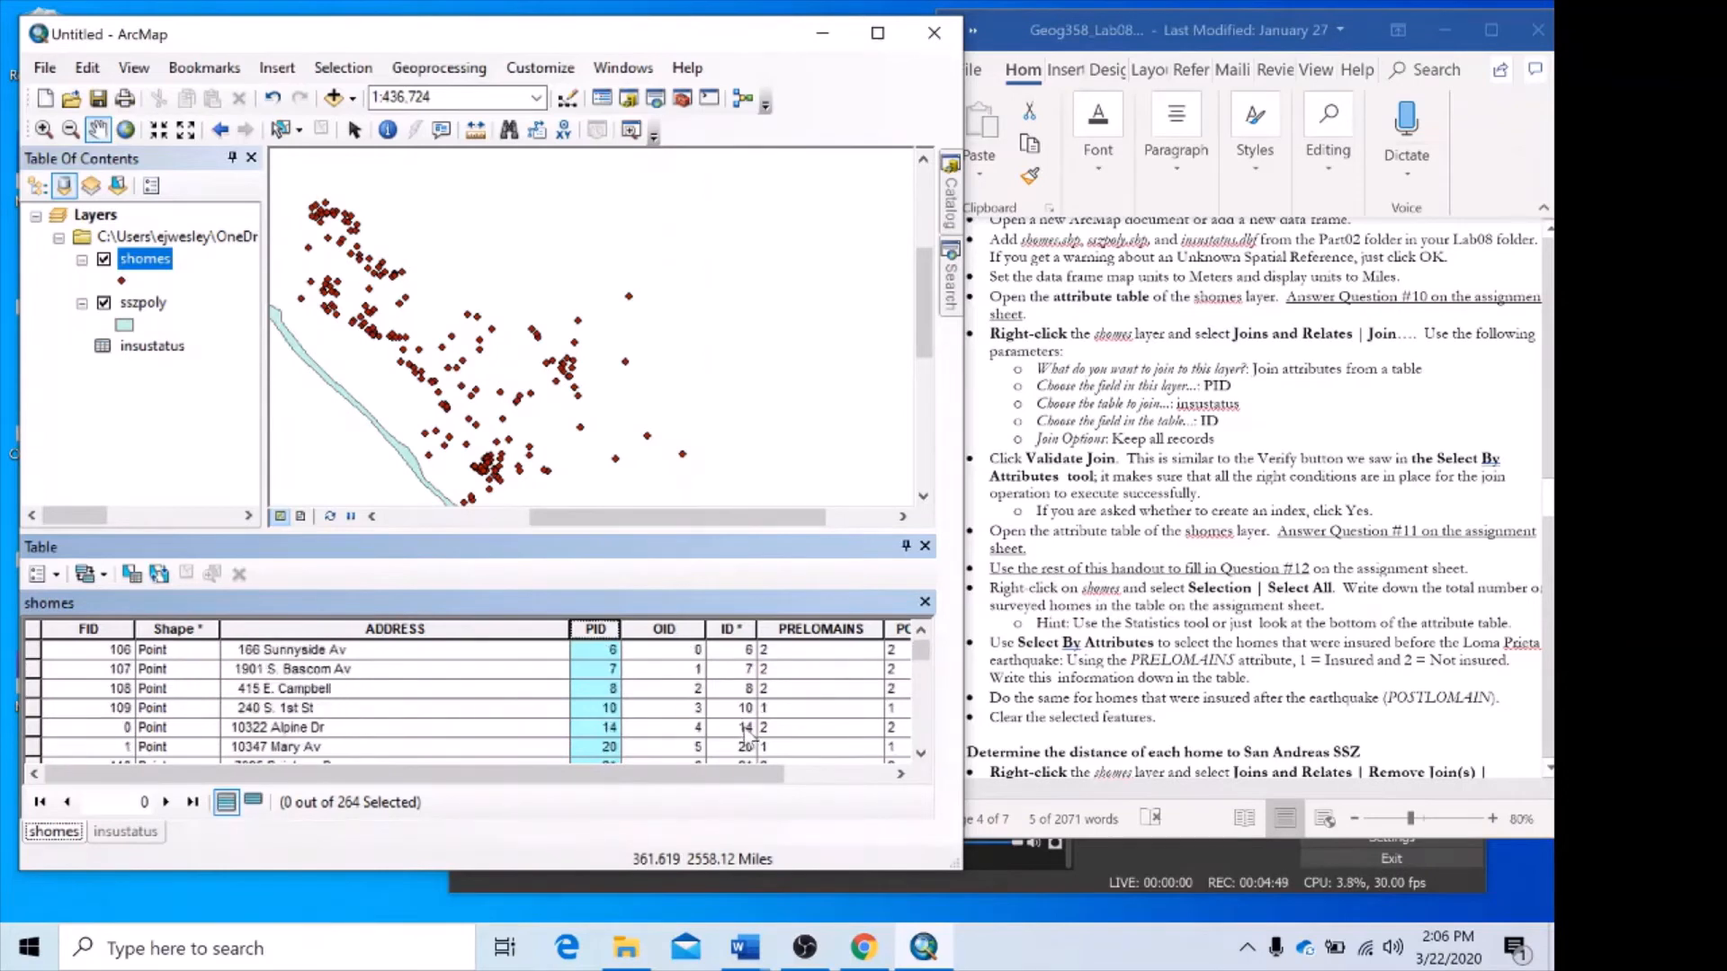
Switch to the Word lab handout and read the instructions on selecting insured homes and determining distances to the San Andreas SSZ.
click(1447, 501)
scroll(1447, 501, down, 1)
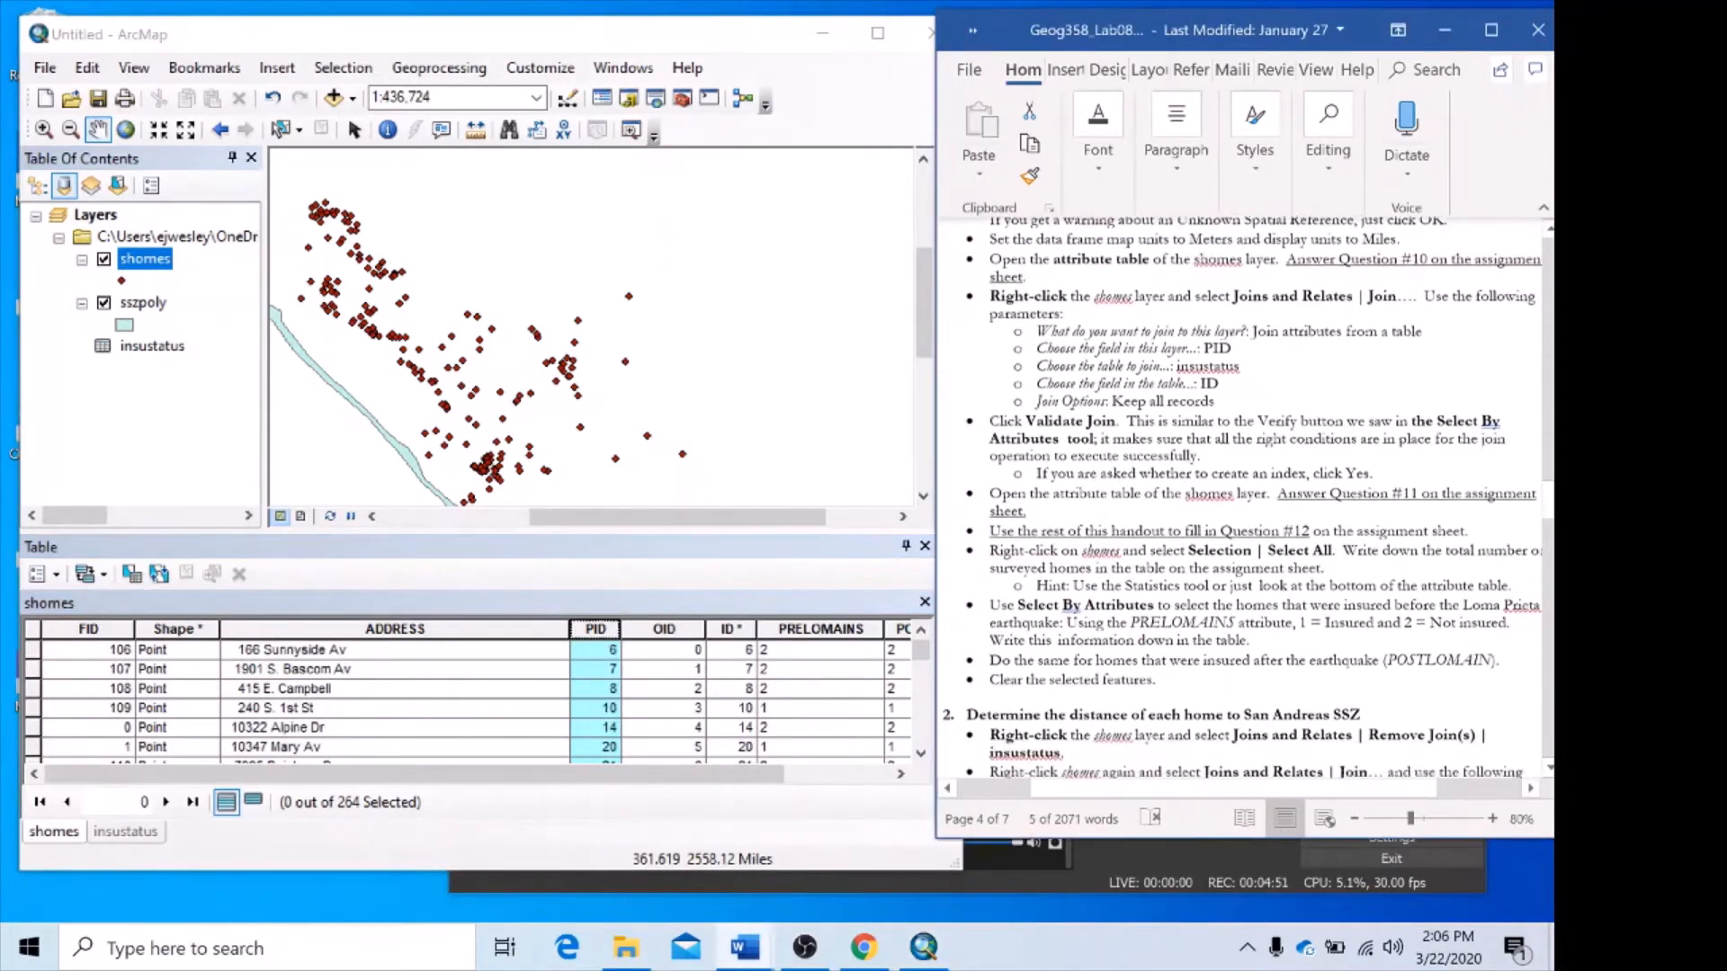
scroll(1248, 497, down, 3)
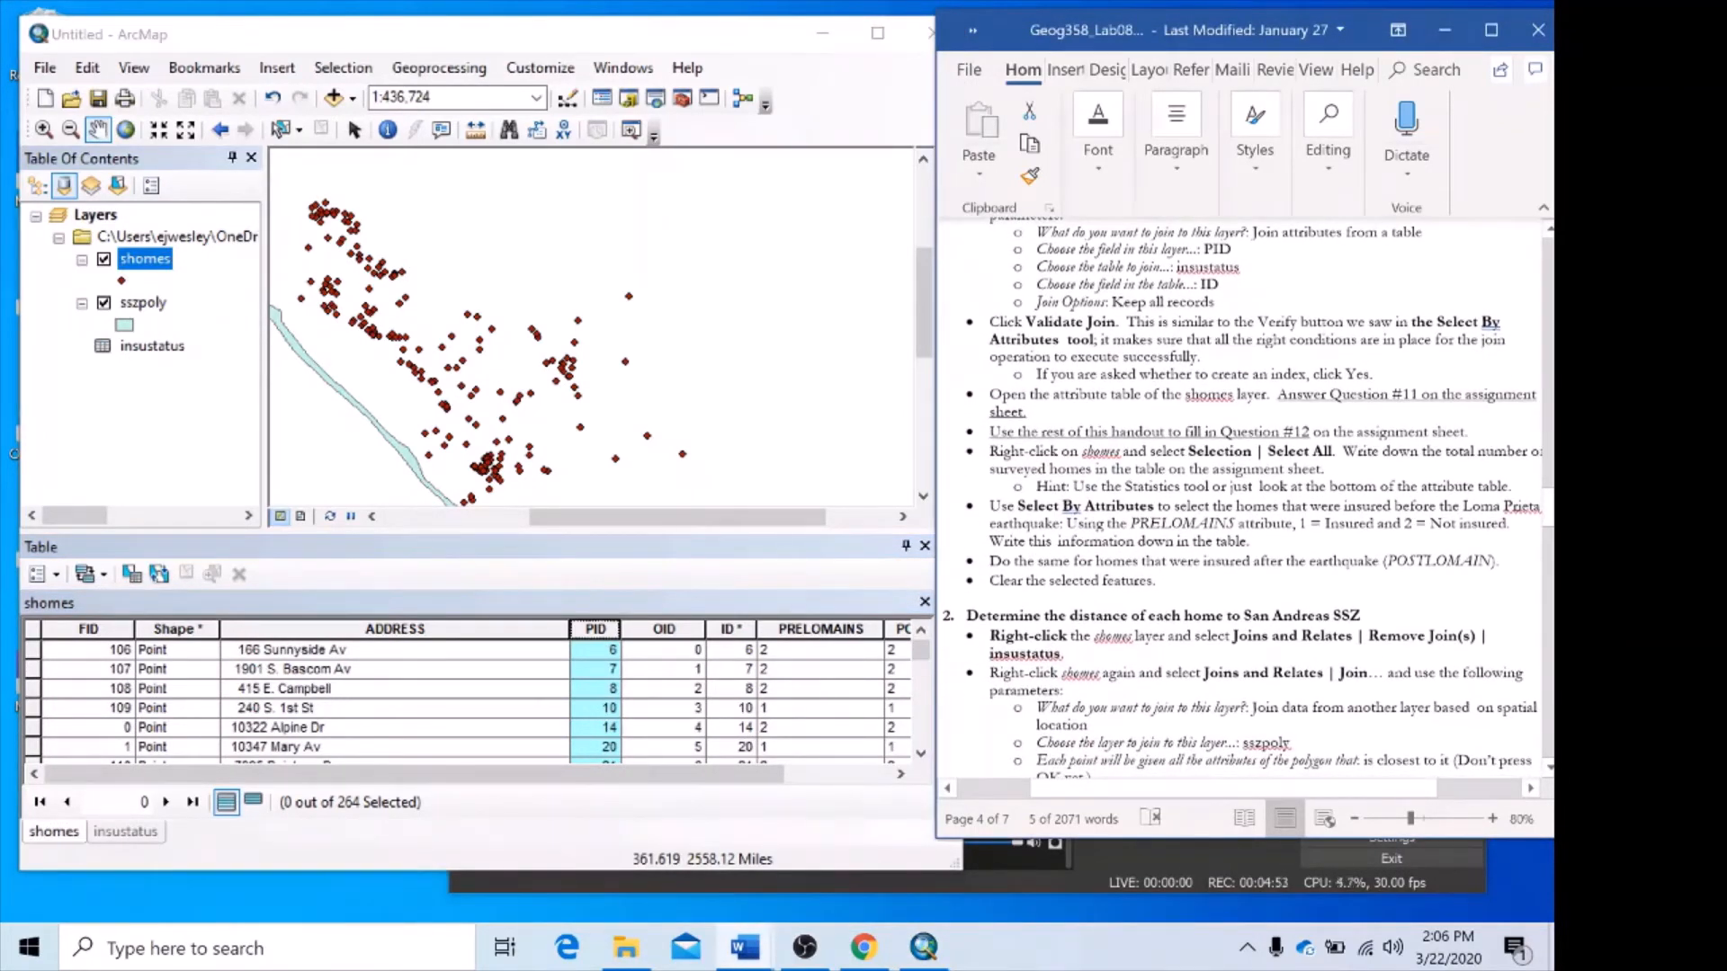
scroll(1276, 547, down, 4)
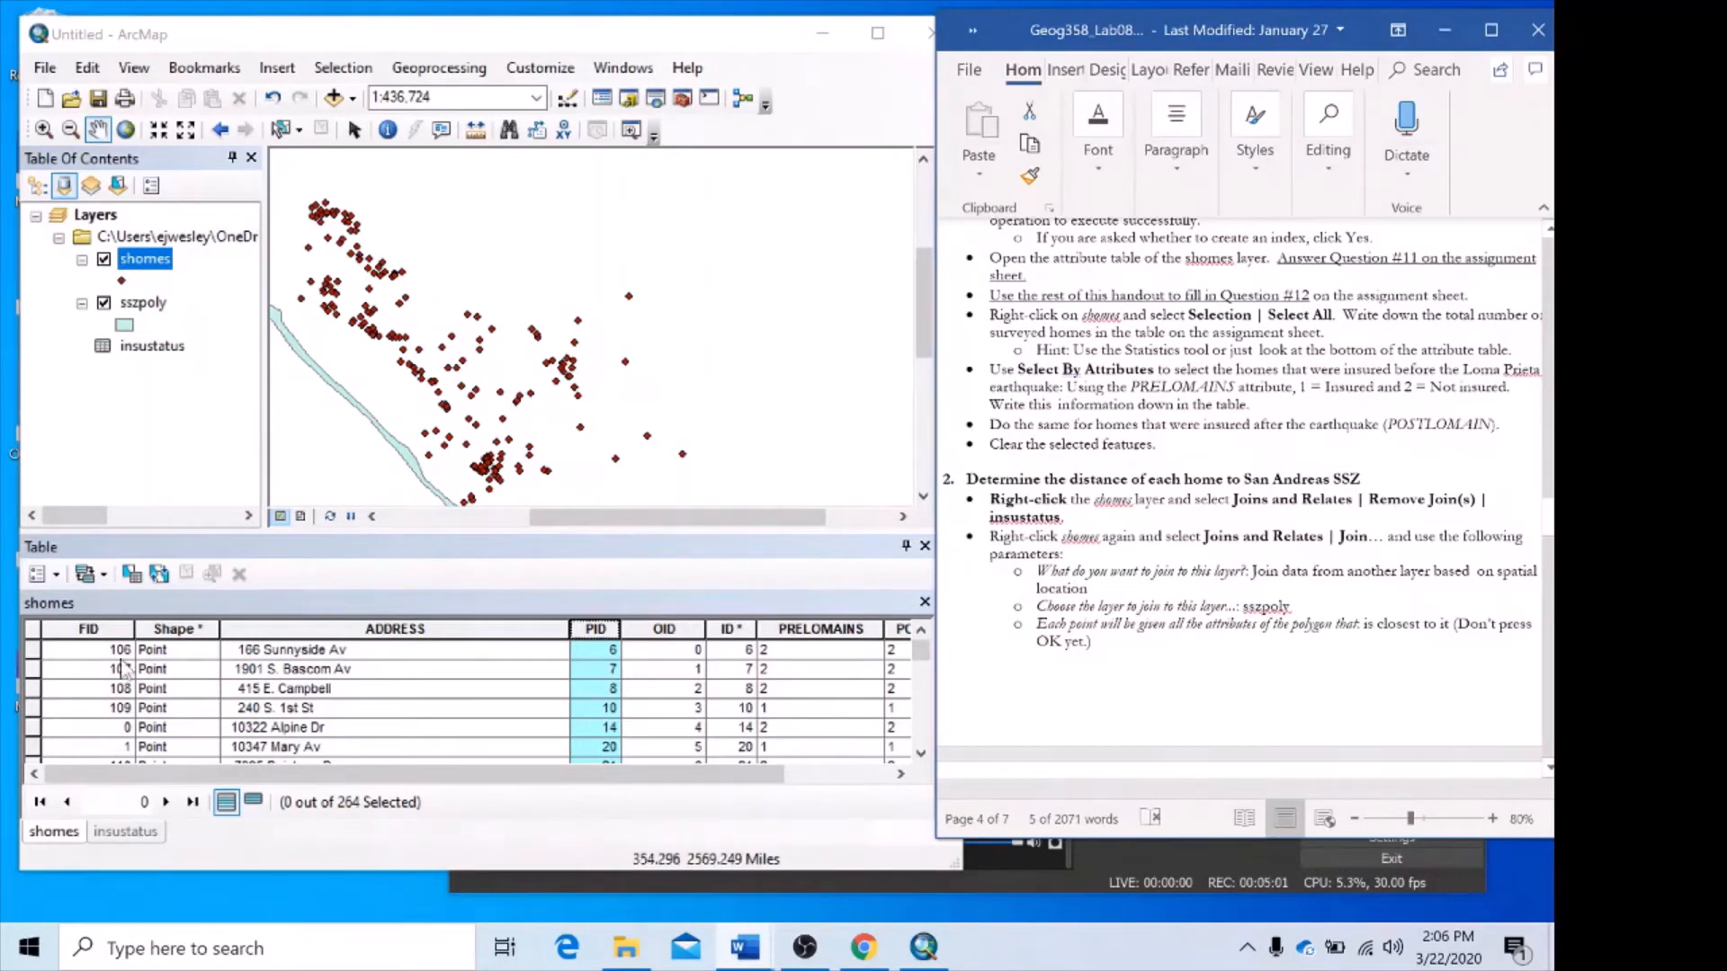
Select the shomes records insured before the earthquake by attribute, using the clause "insustatus.PRELOMAINS" = '1'.
click(133, 577)
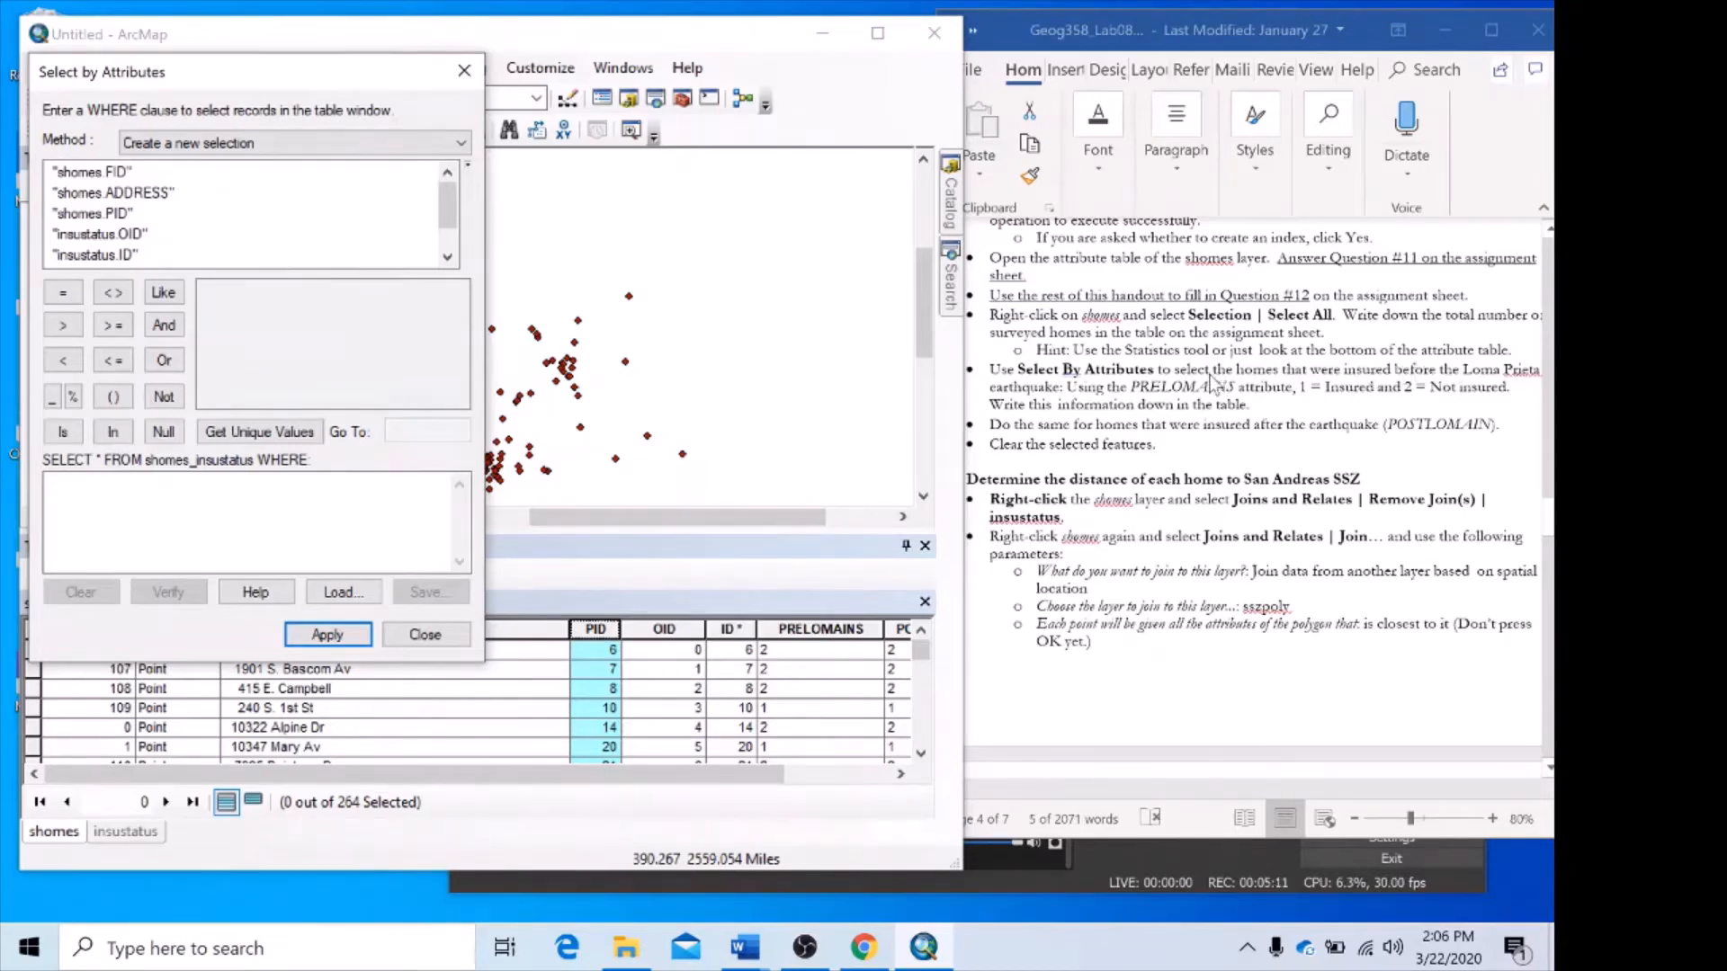
scroll(108, 256, down, 1)
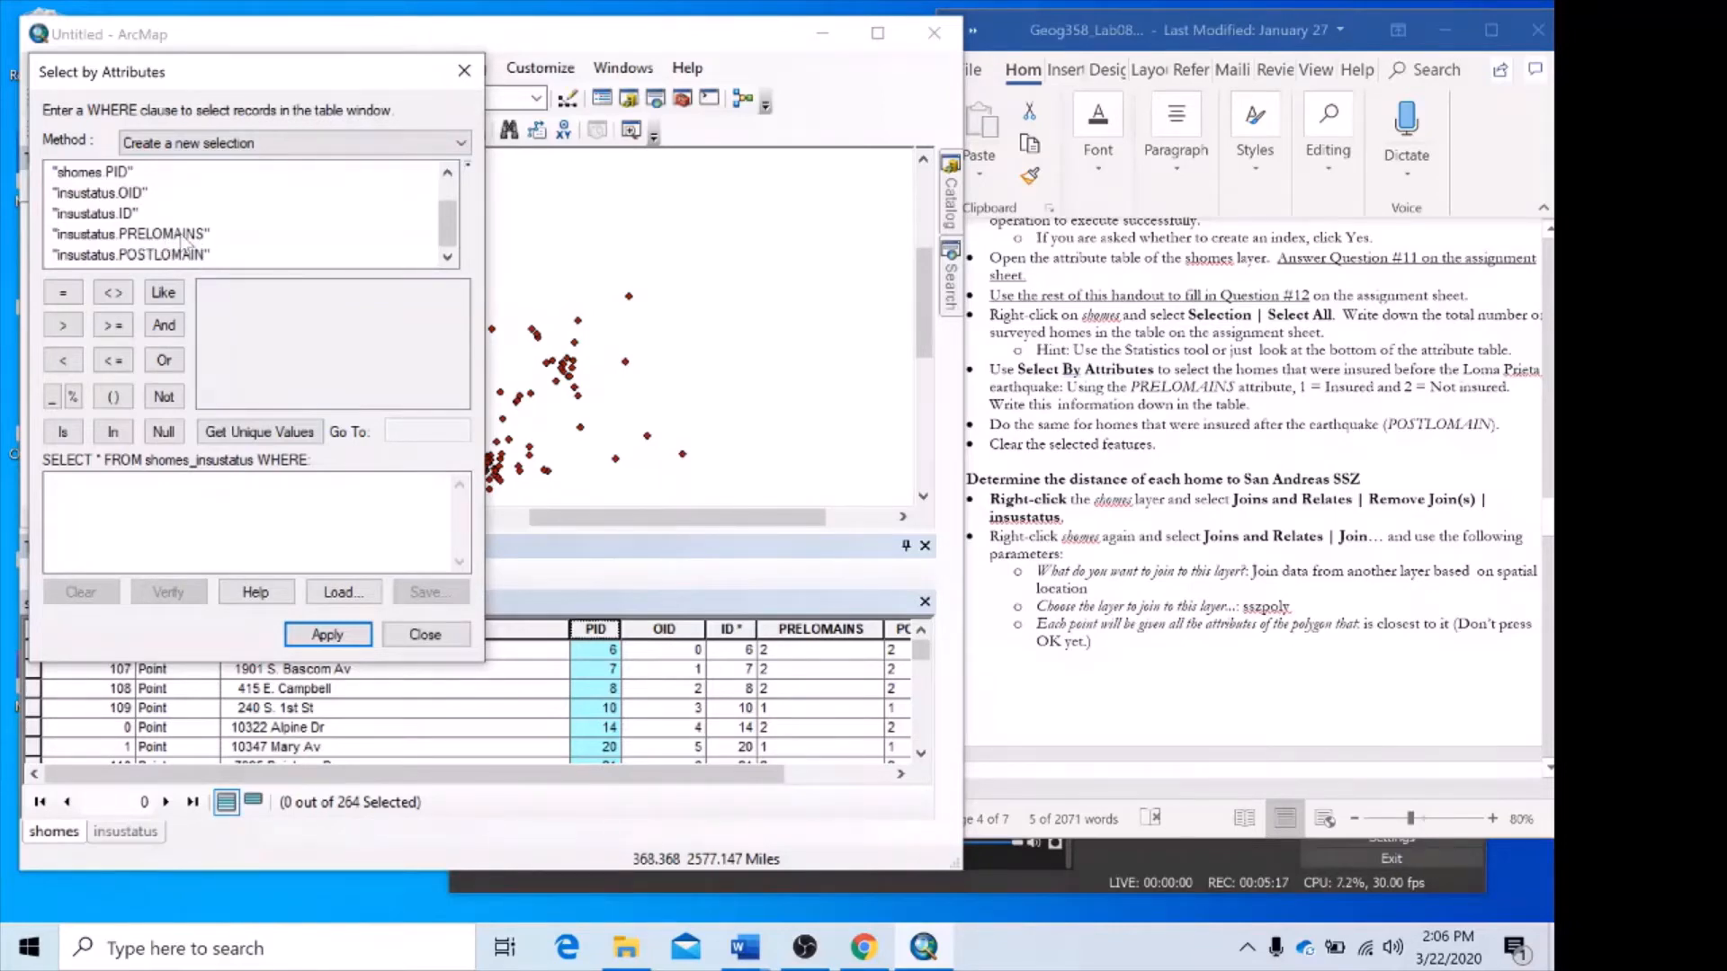
double_click(165, 236)
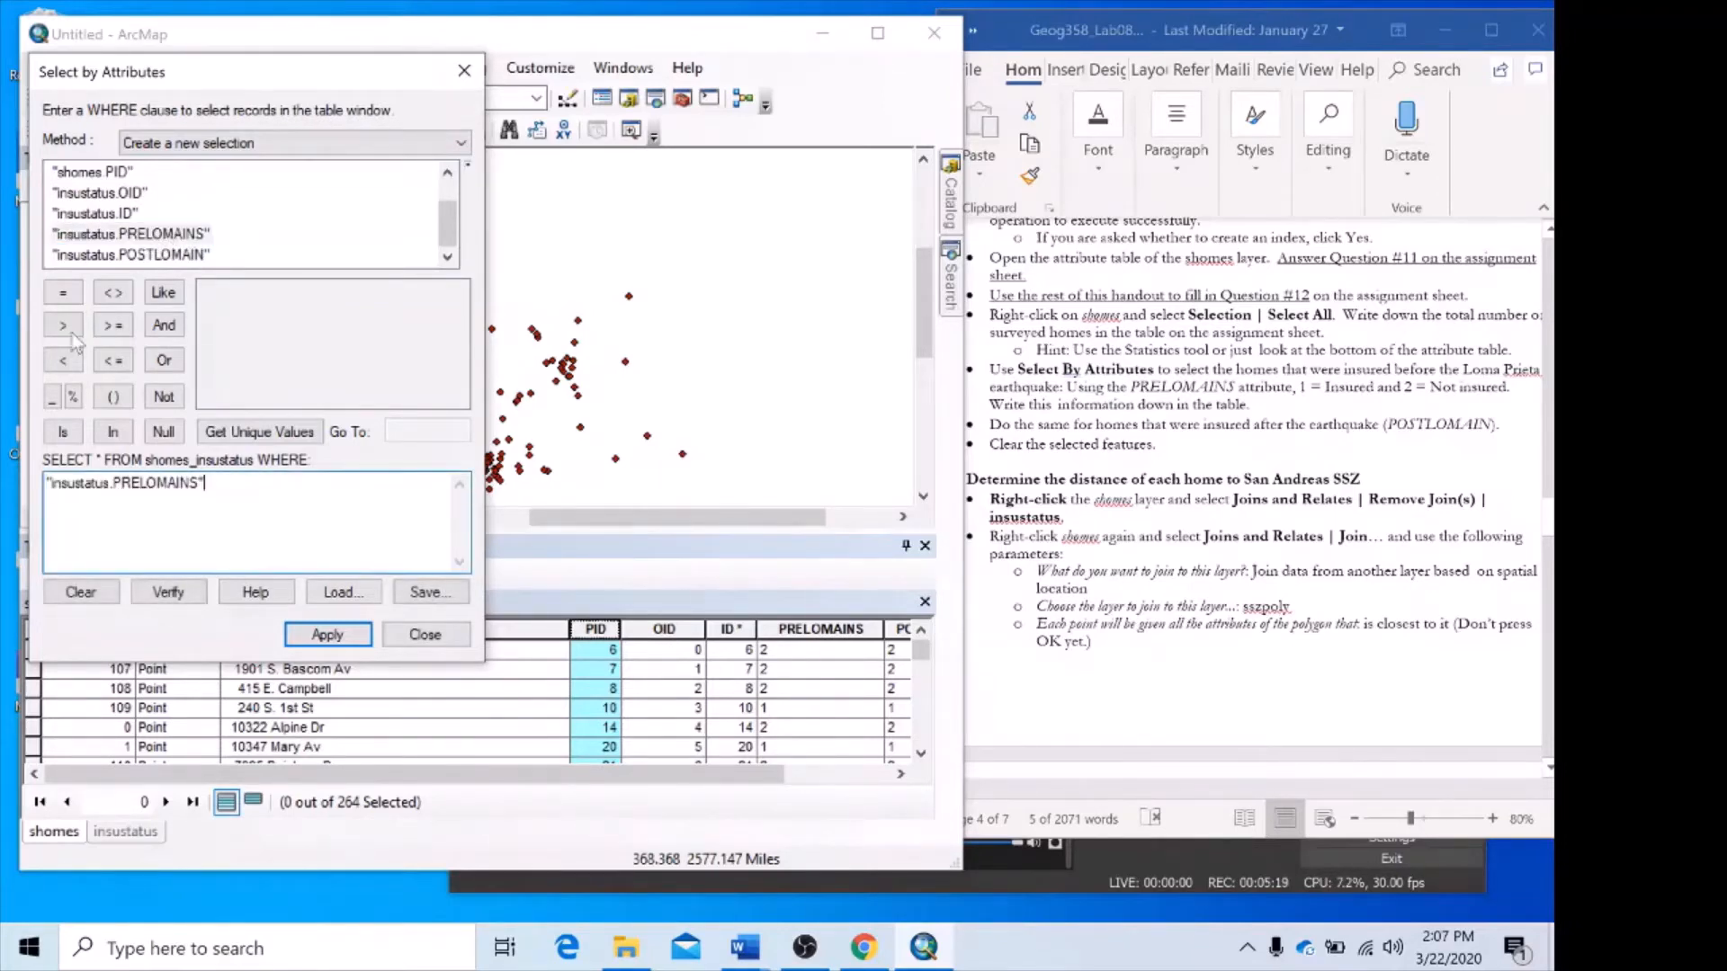
click(63, 292)
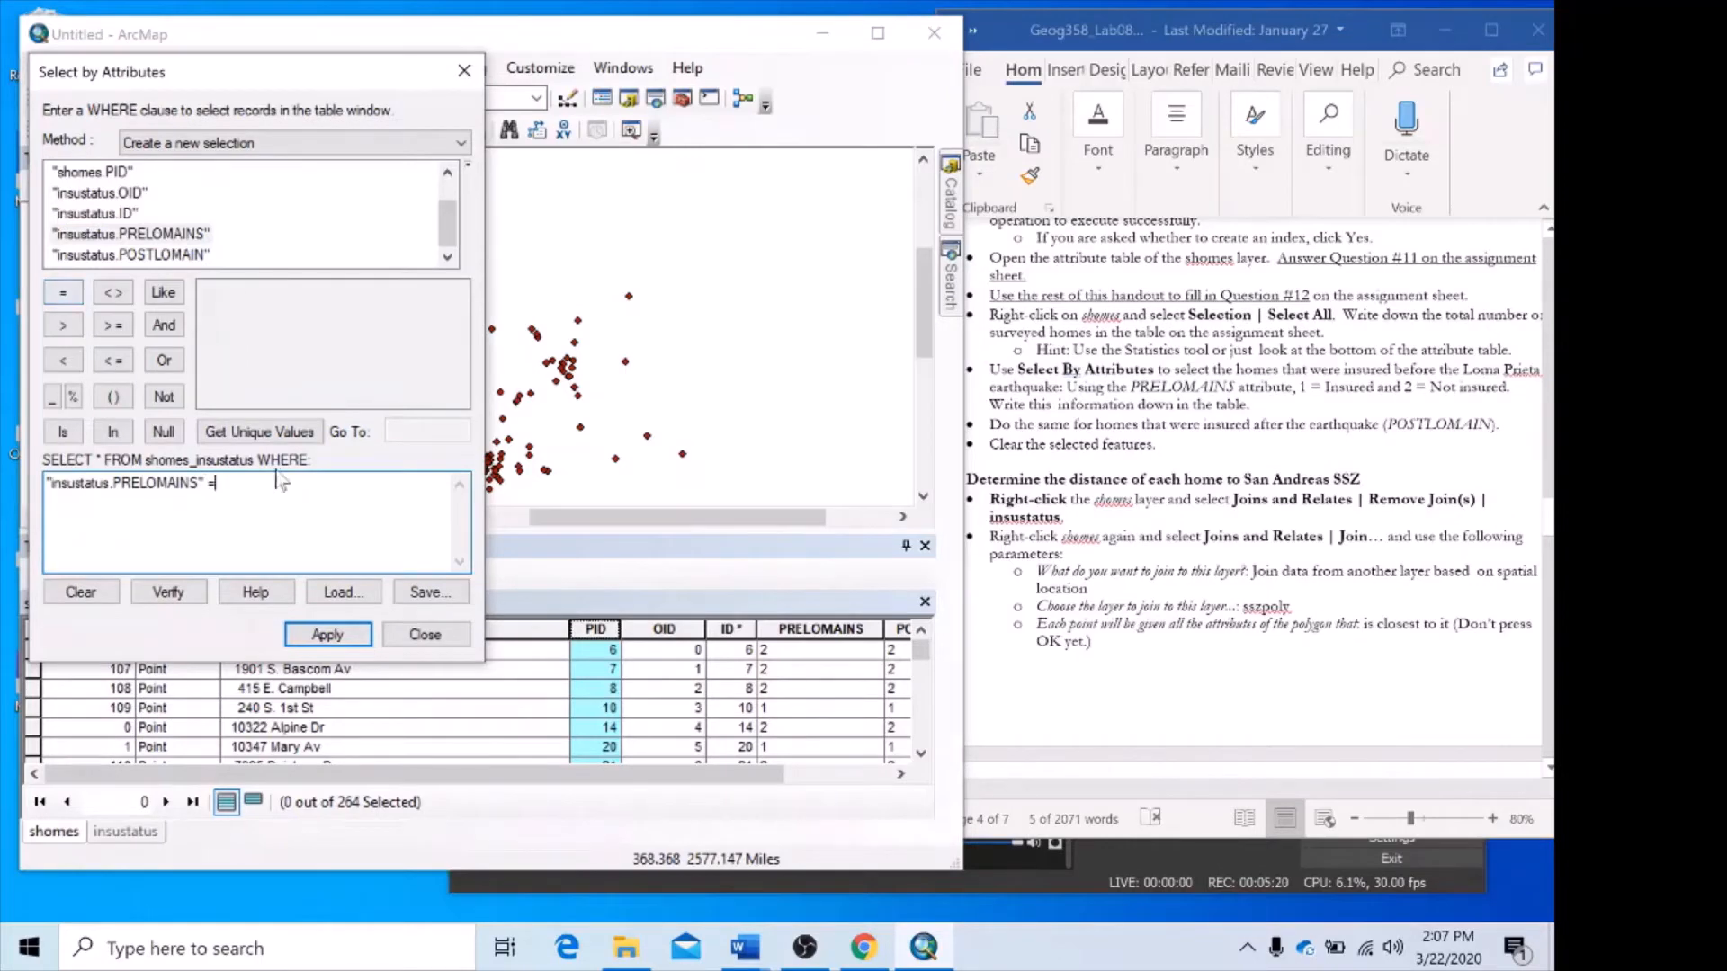
click(249, 436)
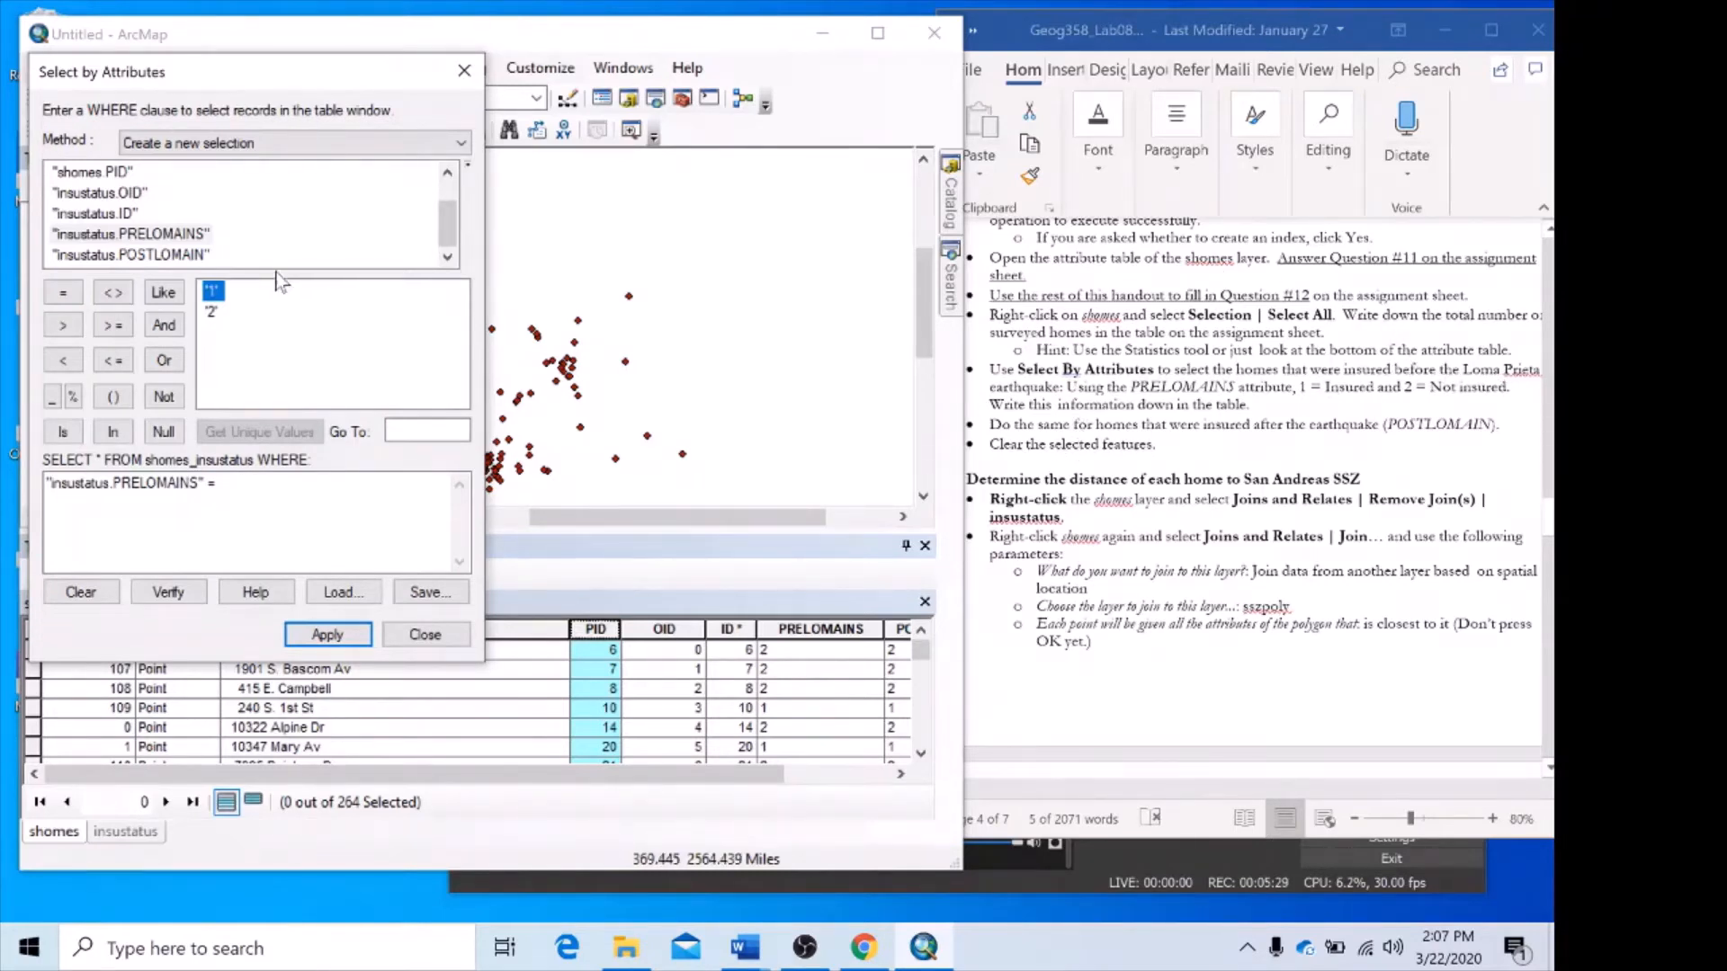
double_click(213, 290)
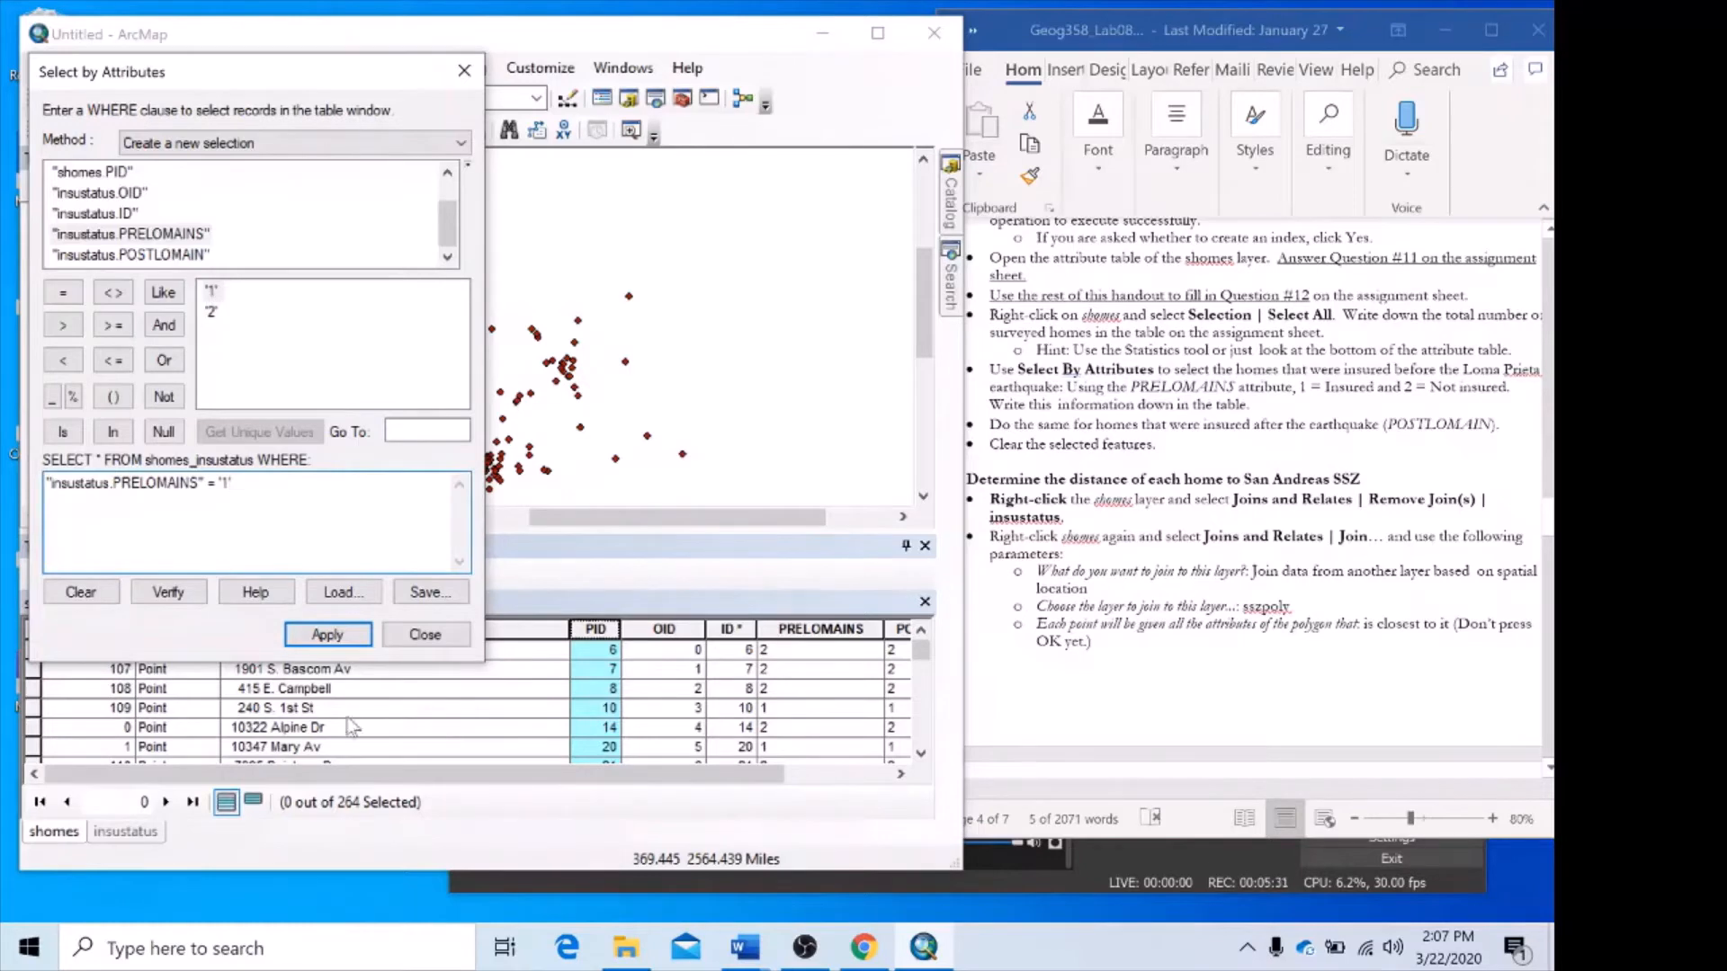
click(328, 635)
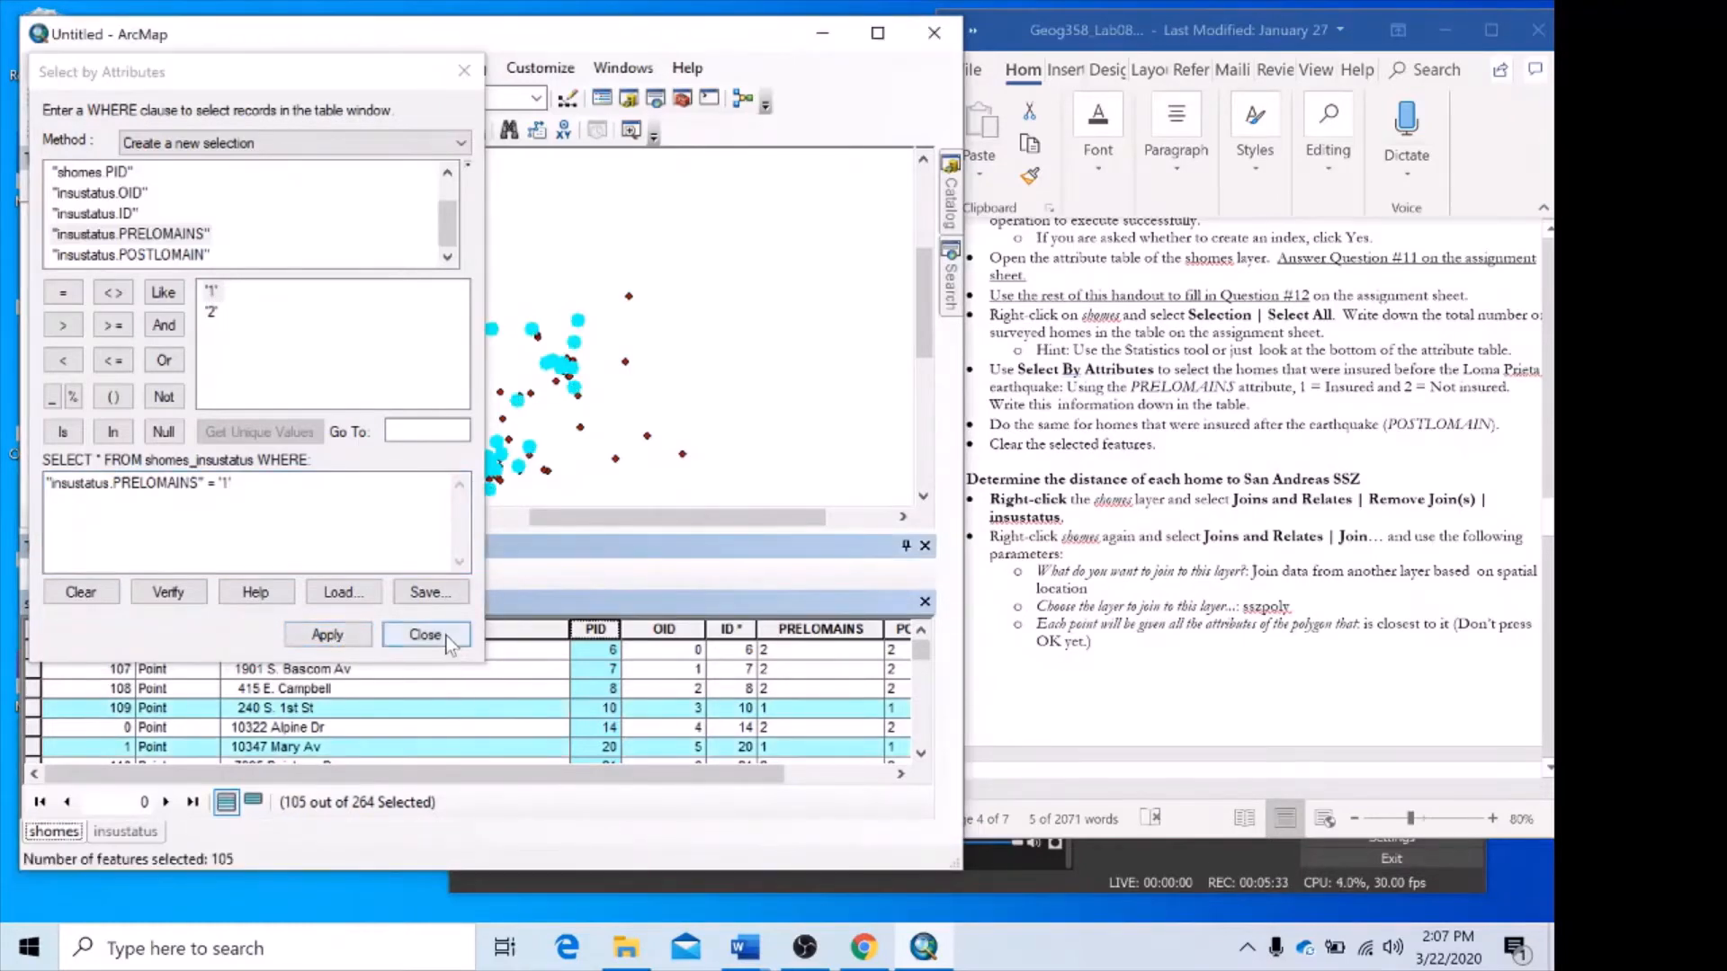
click(439, 638)
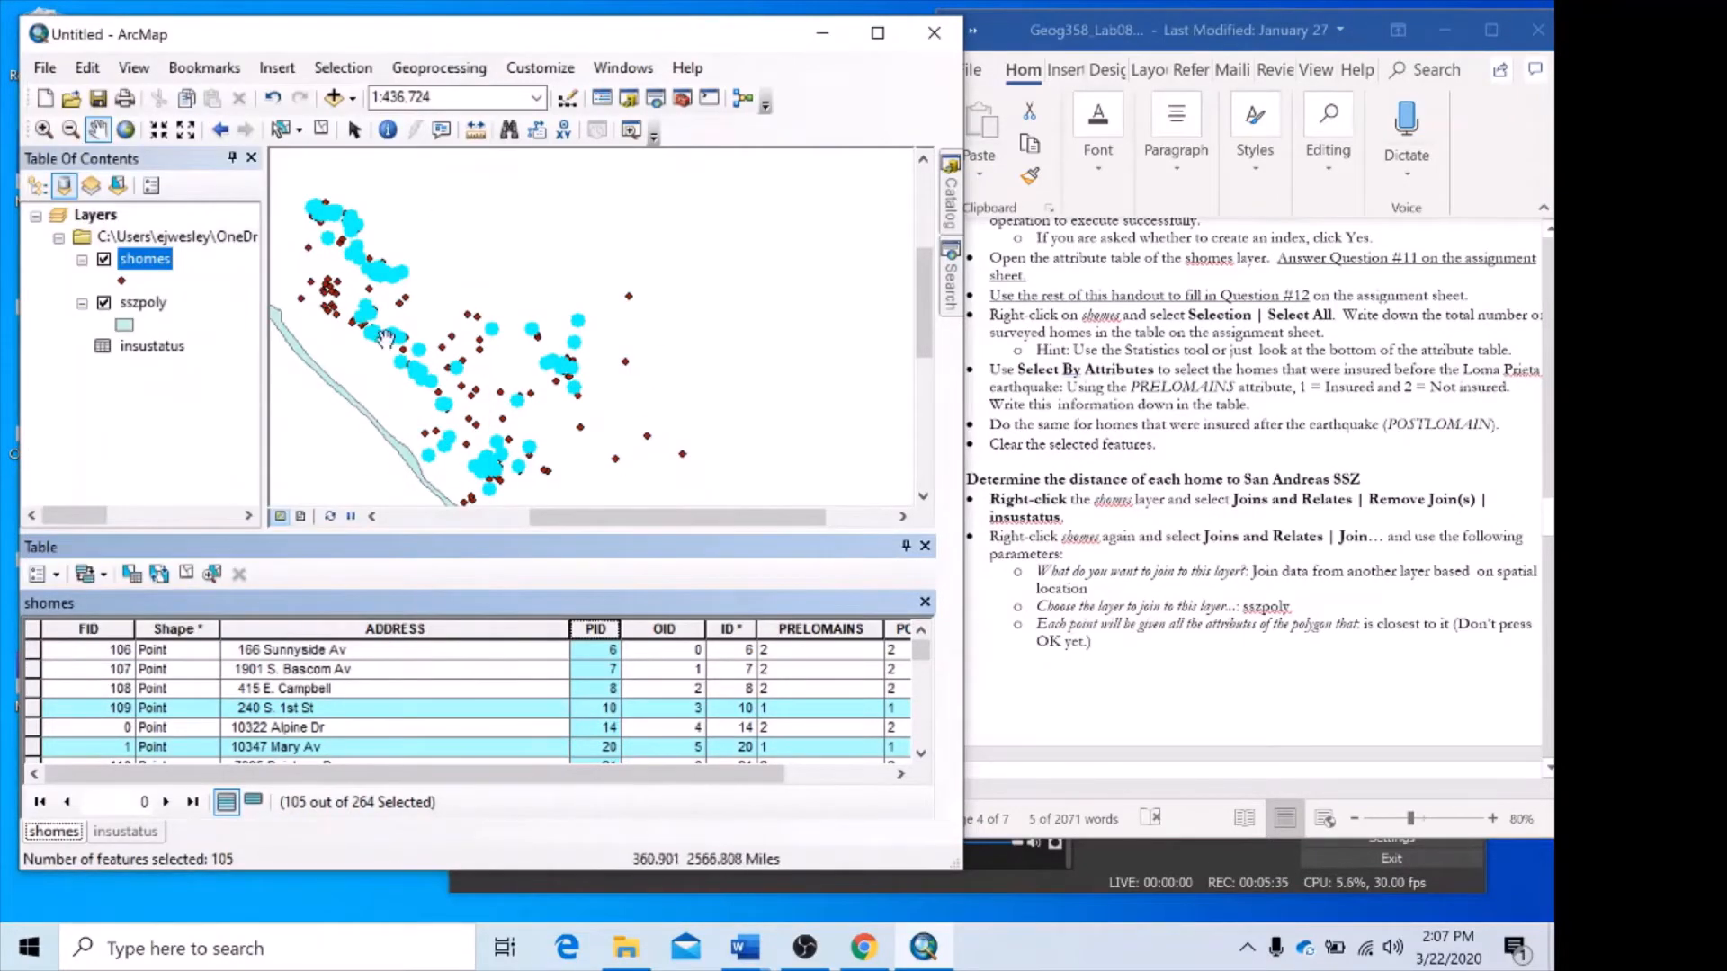
View the selected homes at a 1:1,500,000 map scale and clear the selection.
scroll(683, 315, down, 2)
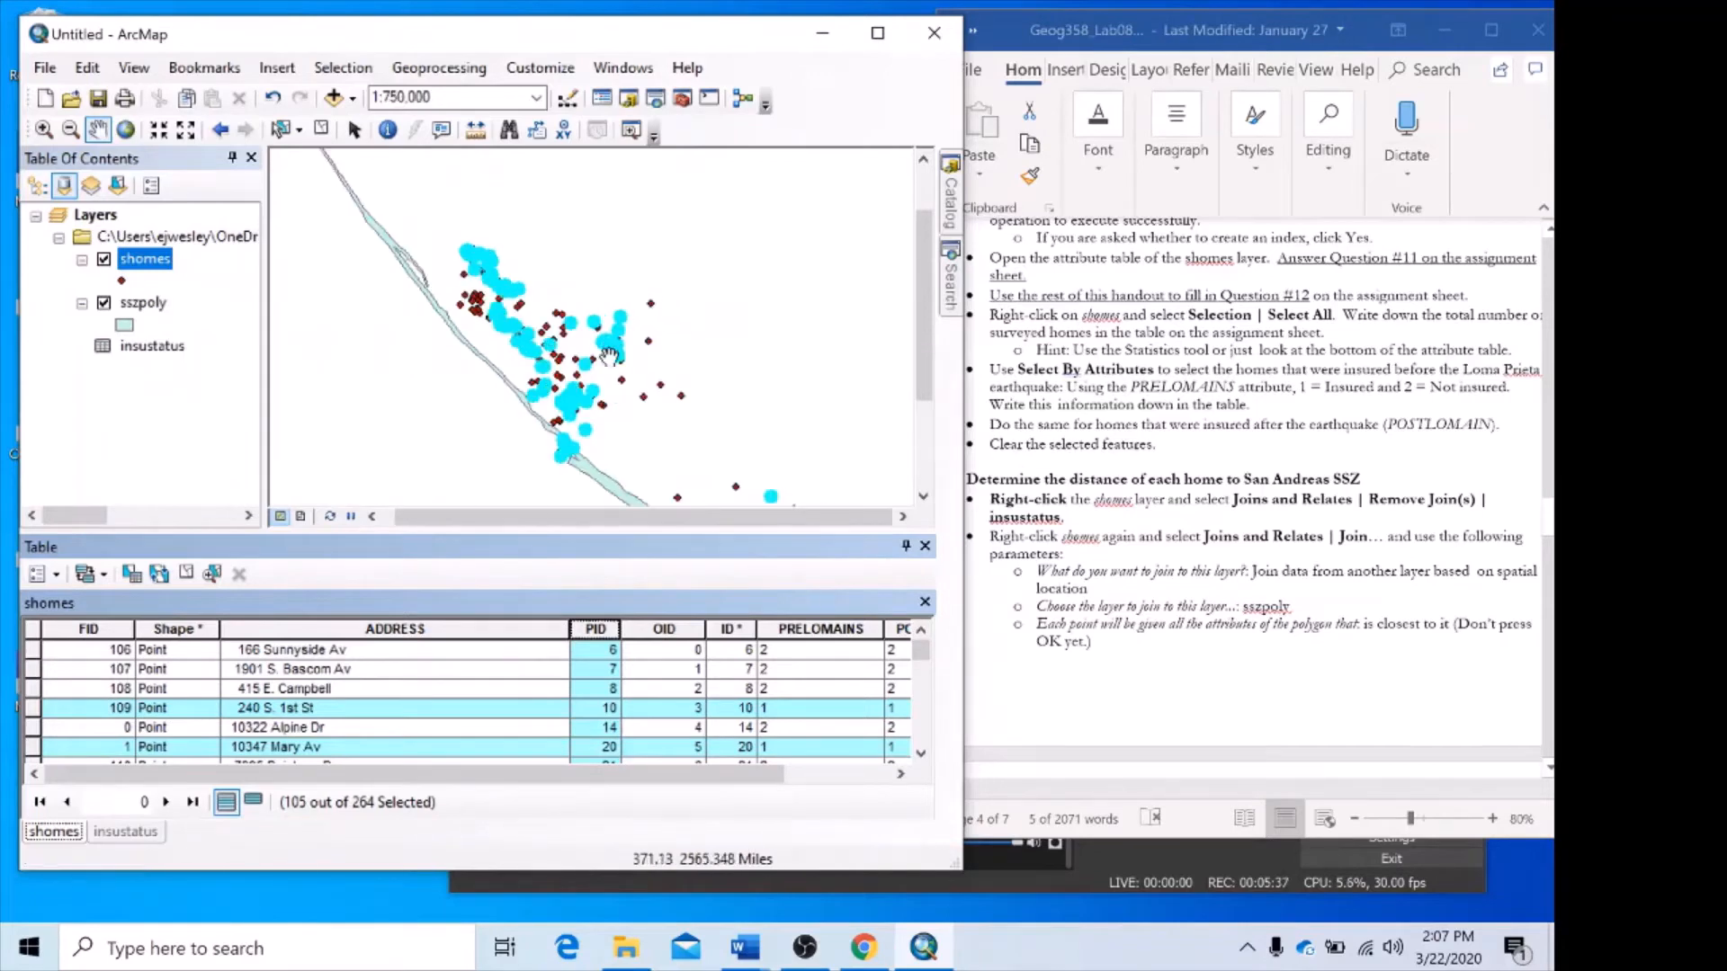
scroll(589, 353, down, 1)
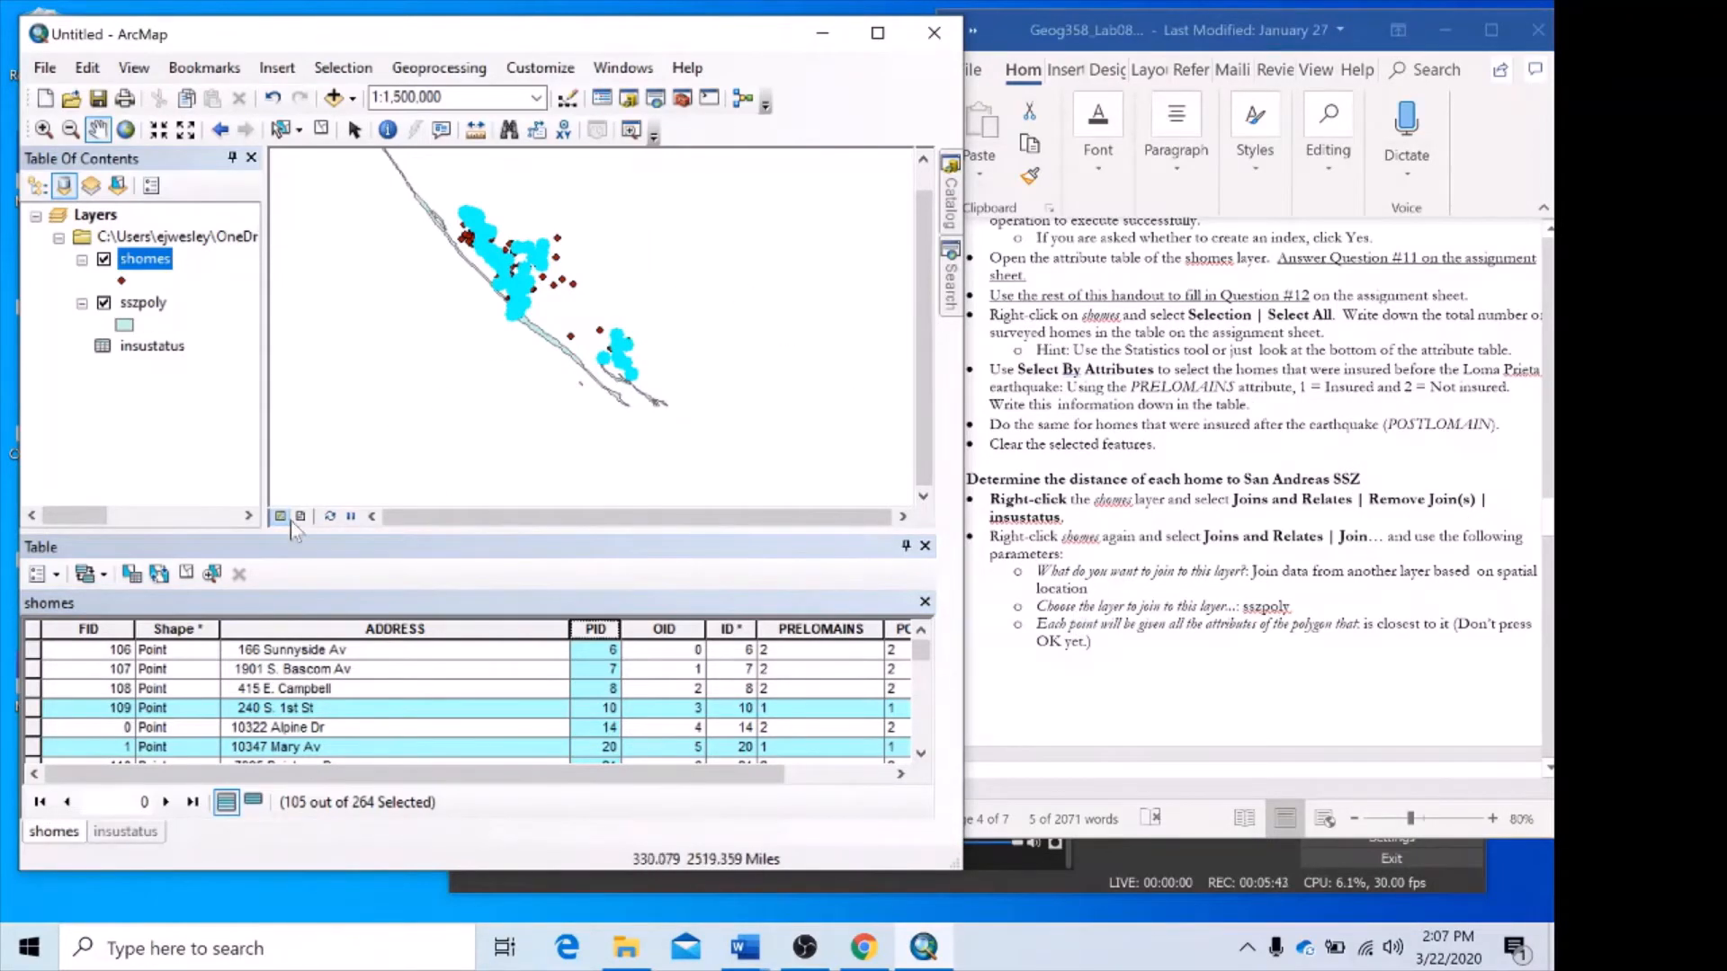
click(187, 574)
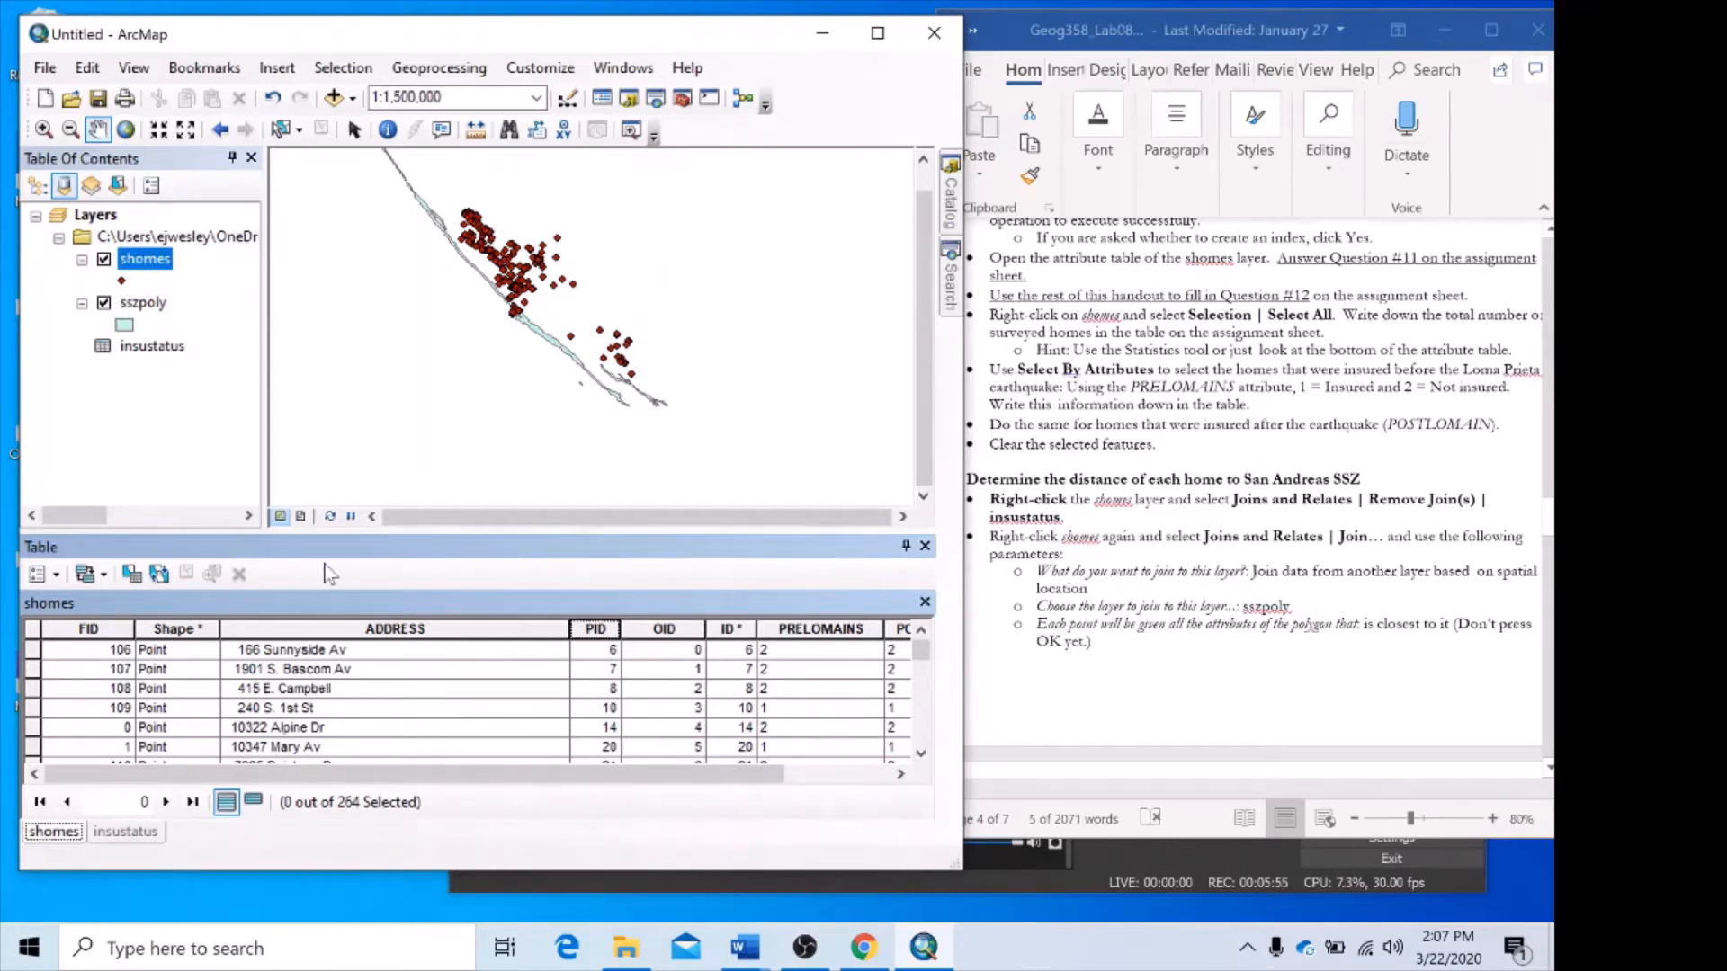
Switch to the Word handout and read the instructions for removing the join and setting up the spatial join.
click(1484, 467)
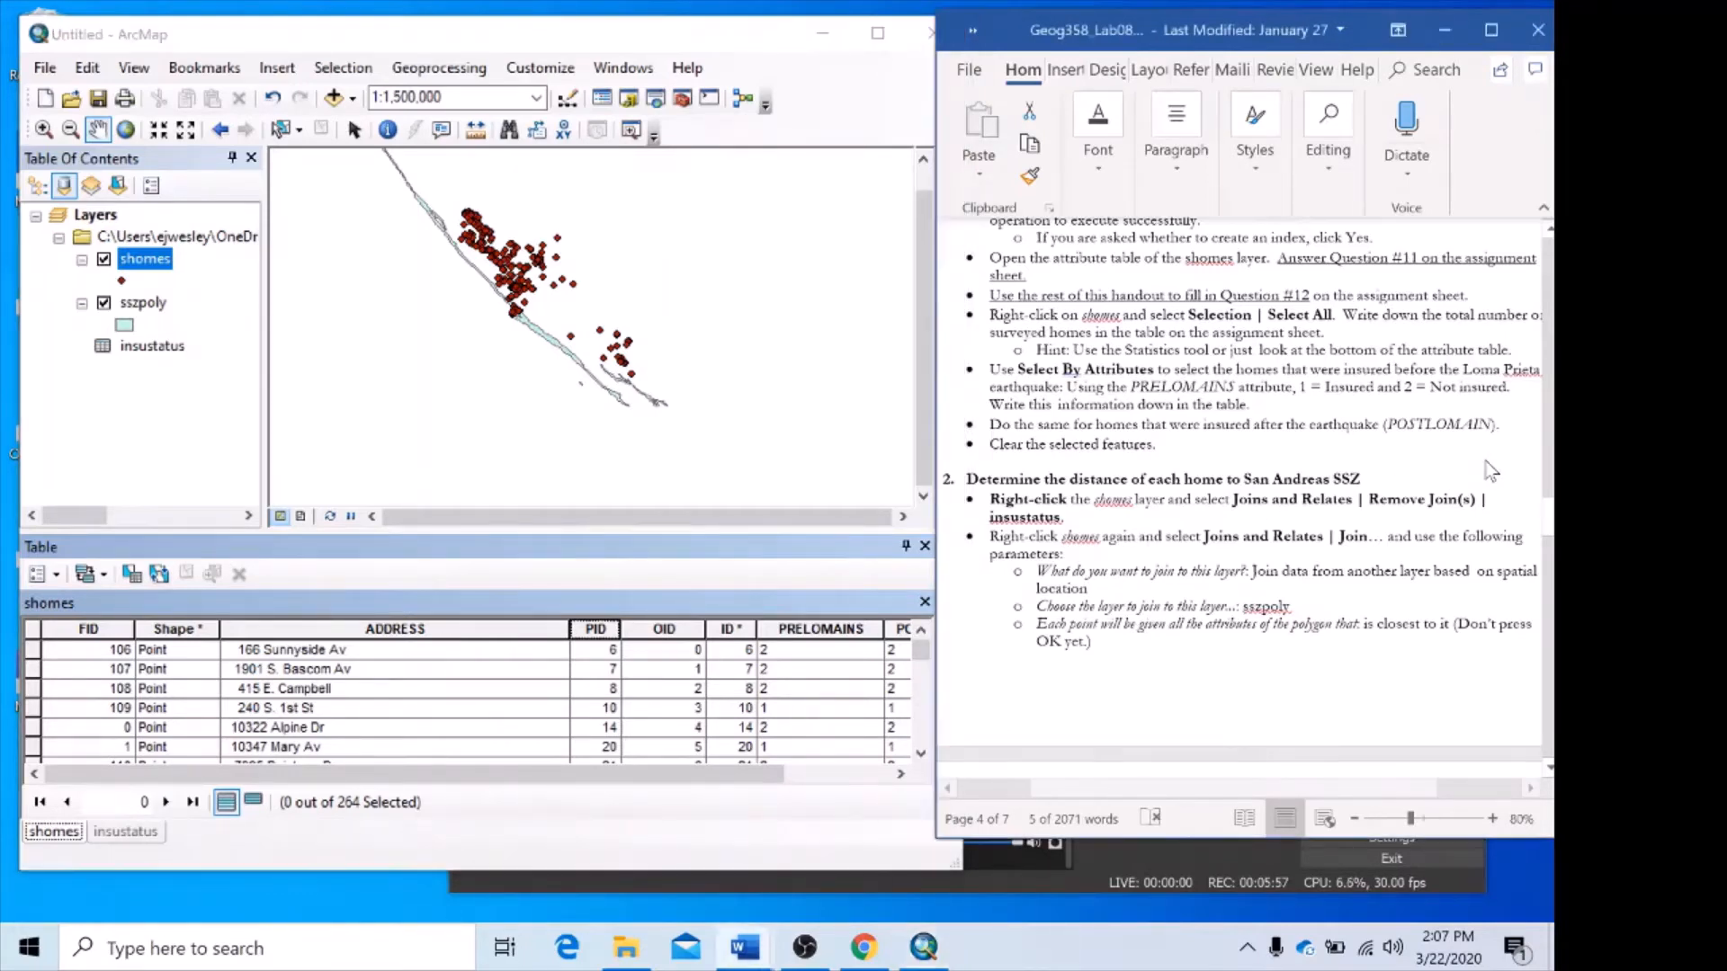
scroll(1484, 466, down, 3)
scroll(1484, 467, down, 1)
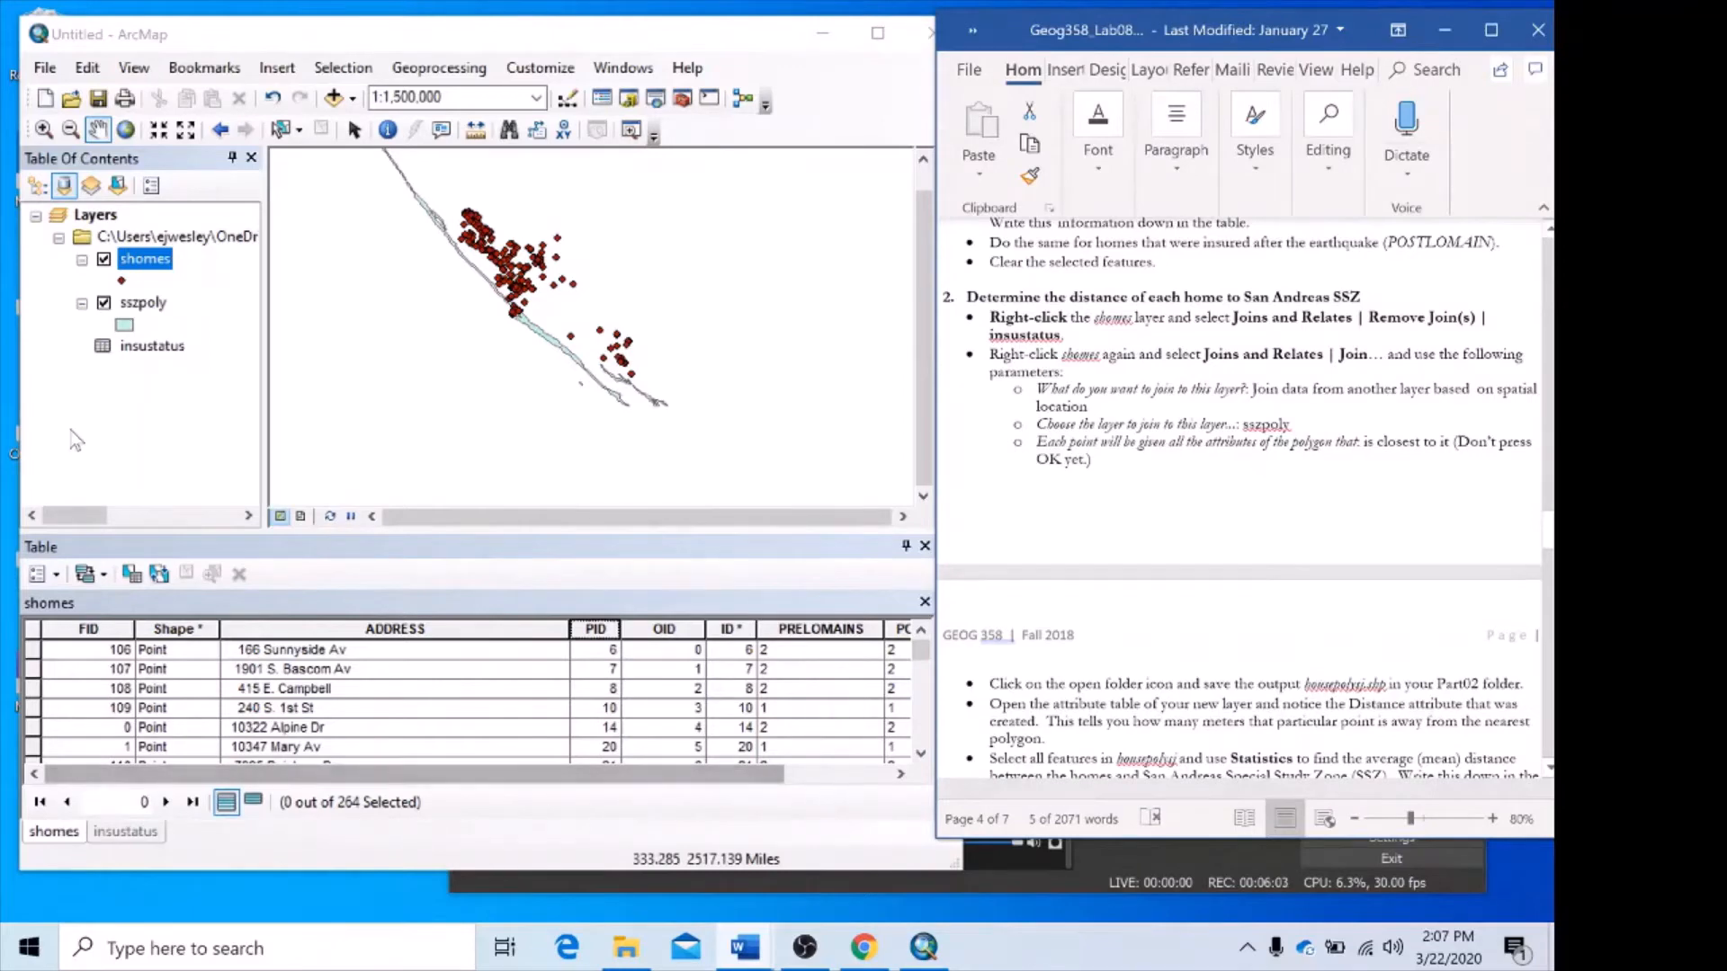
Switch back to ArcMap and list the layers in the table of contents by drawing order.
right_click(133, 260)
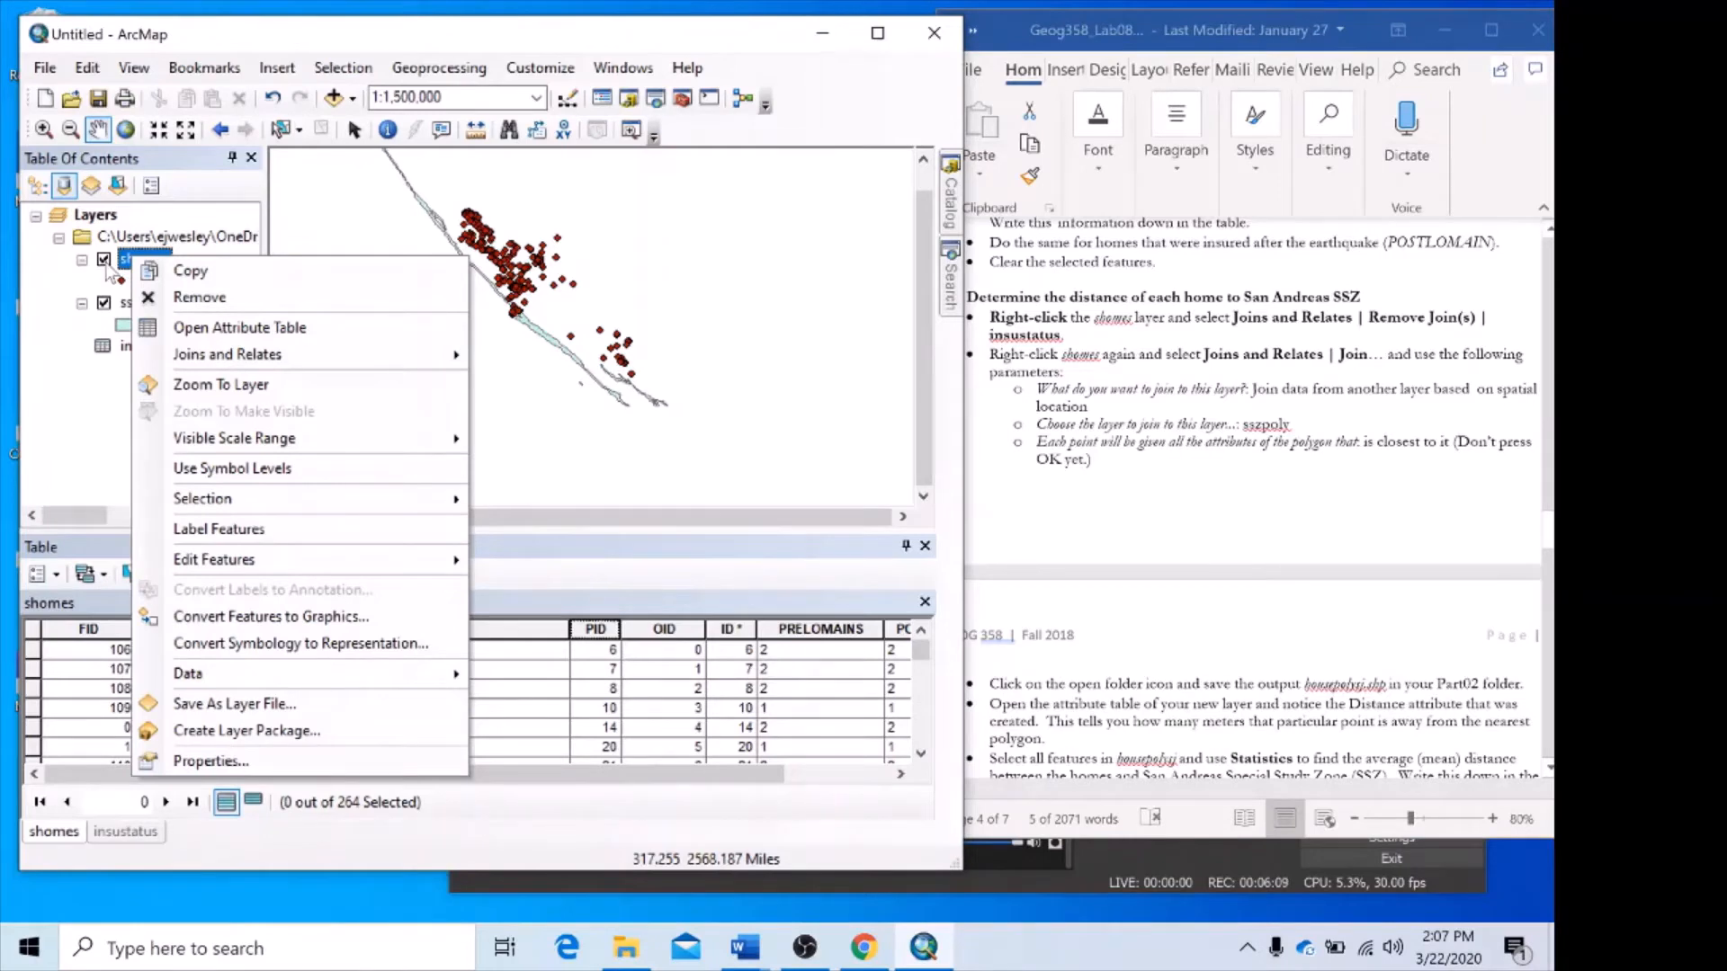
click(56, 275)
click(37, 185)
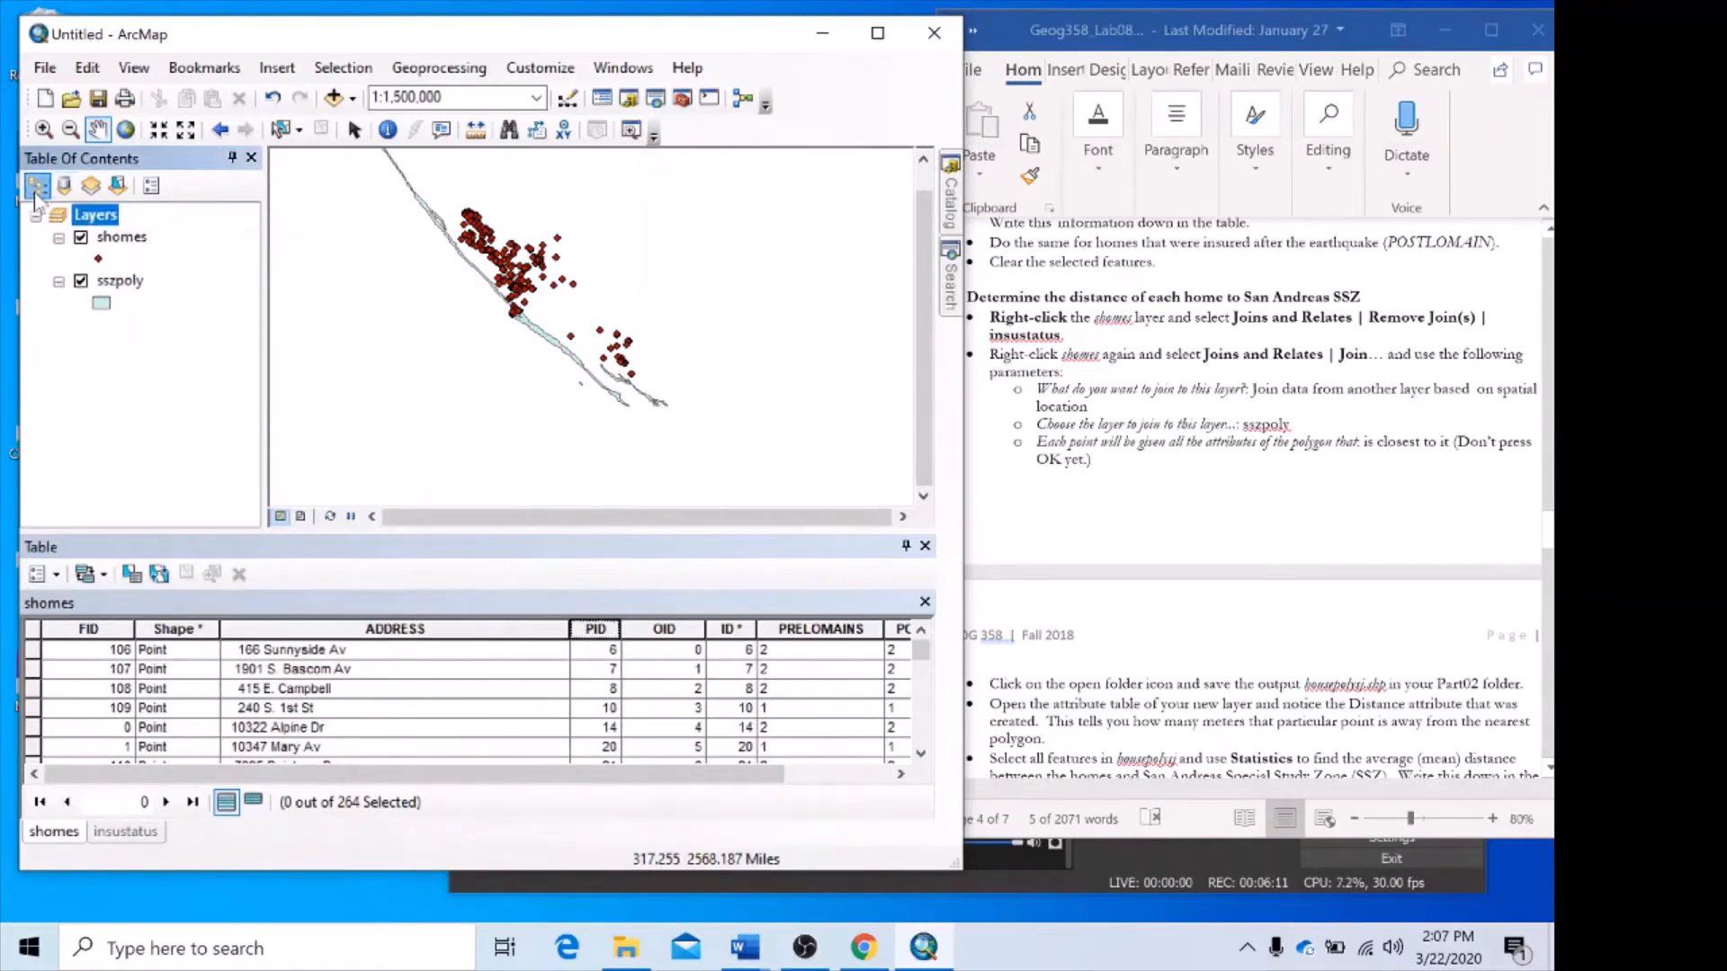
right_click(124, 239)
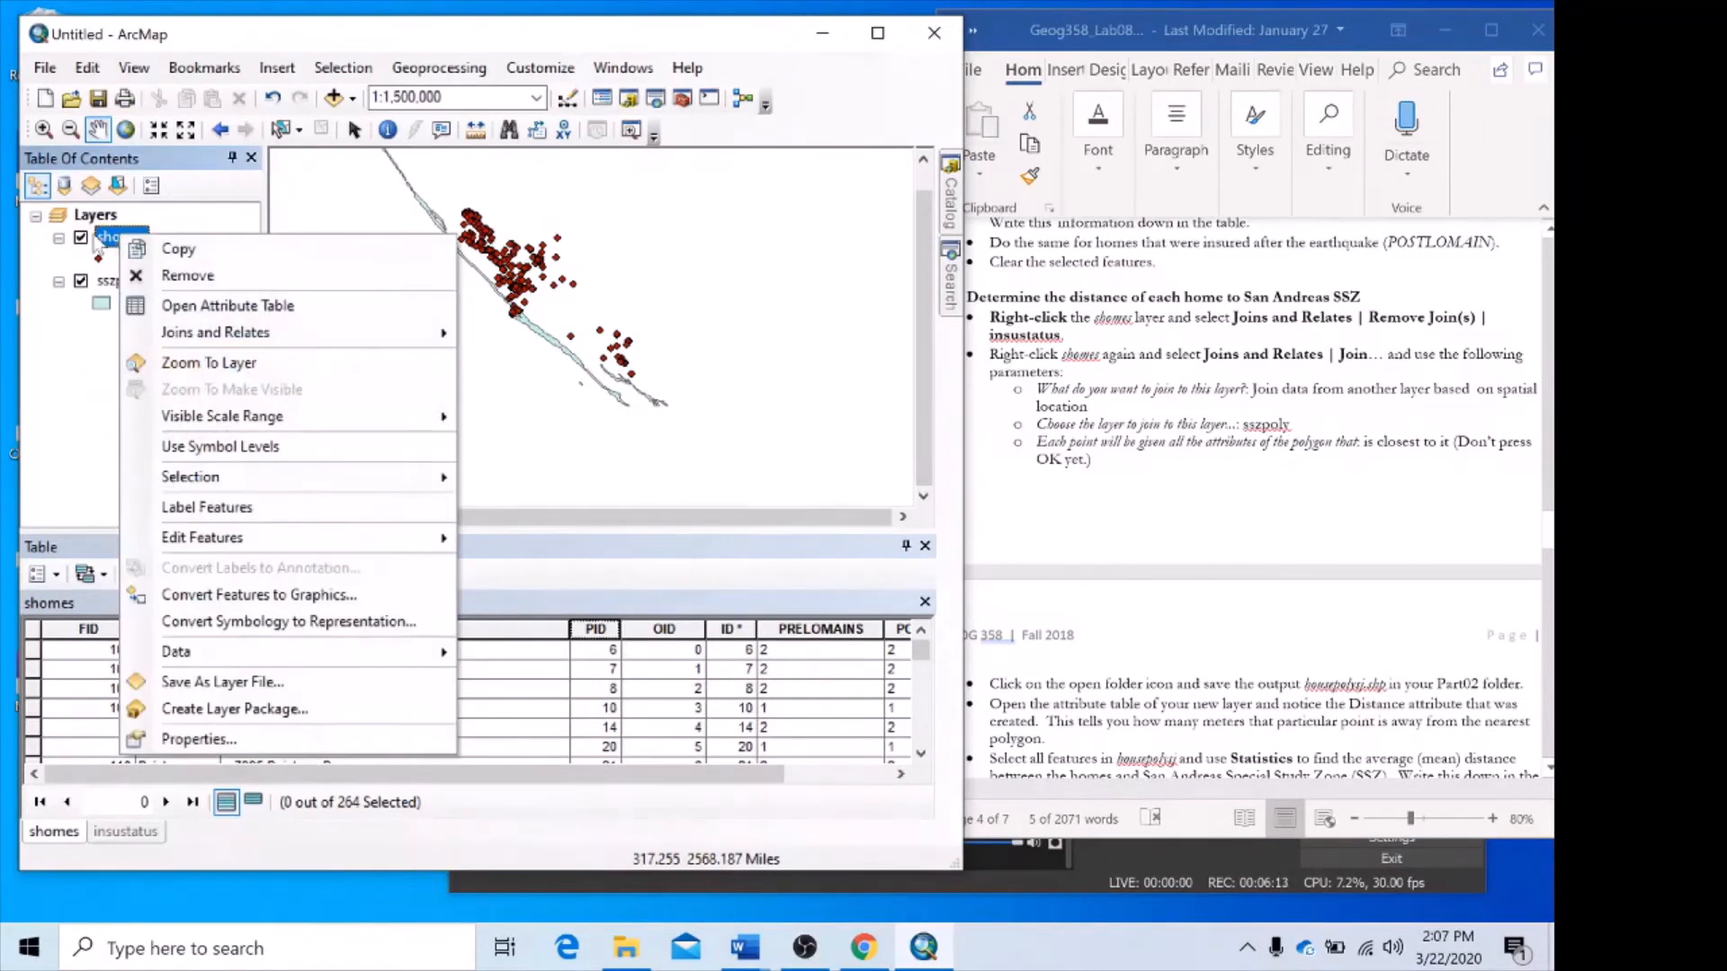
click(56, 301)
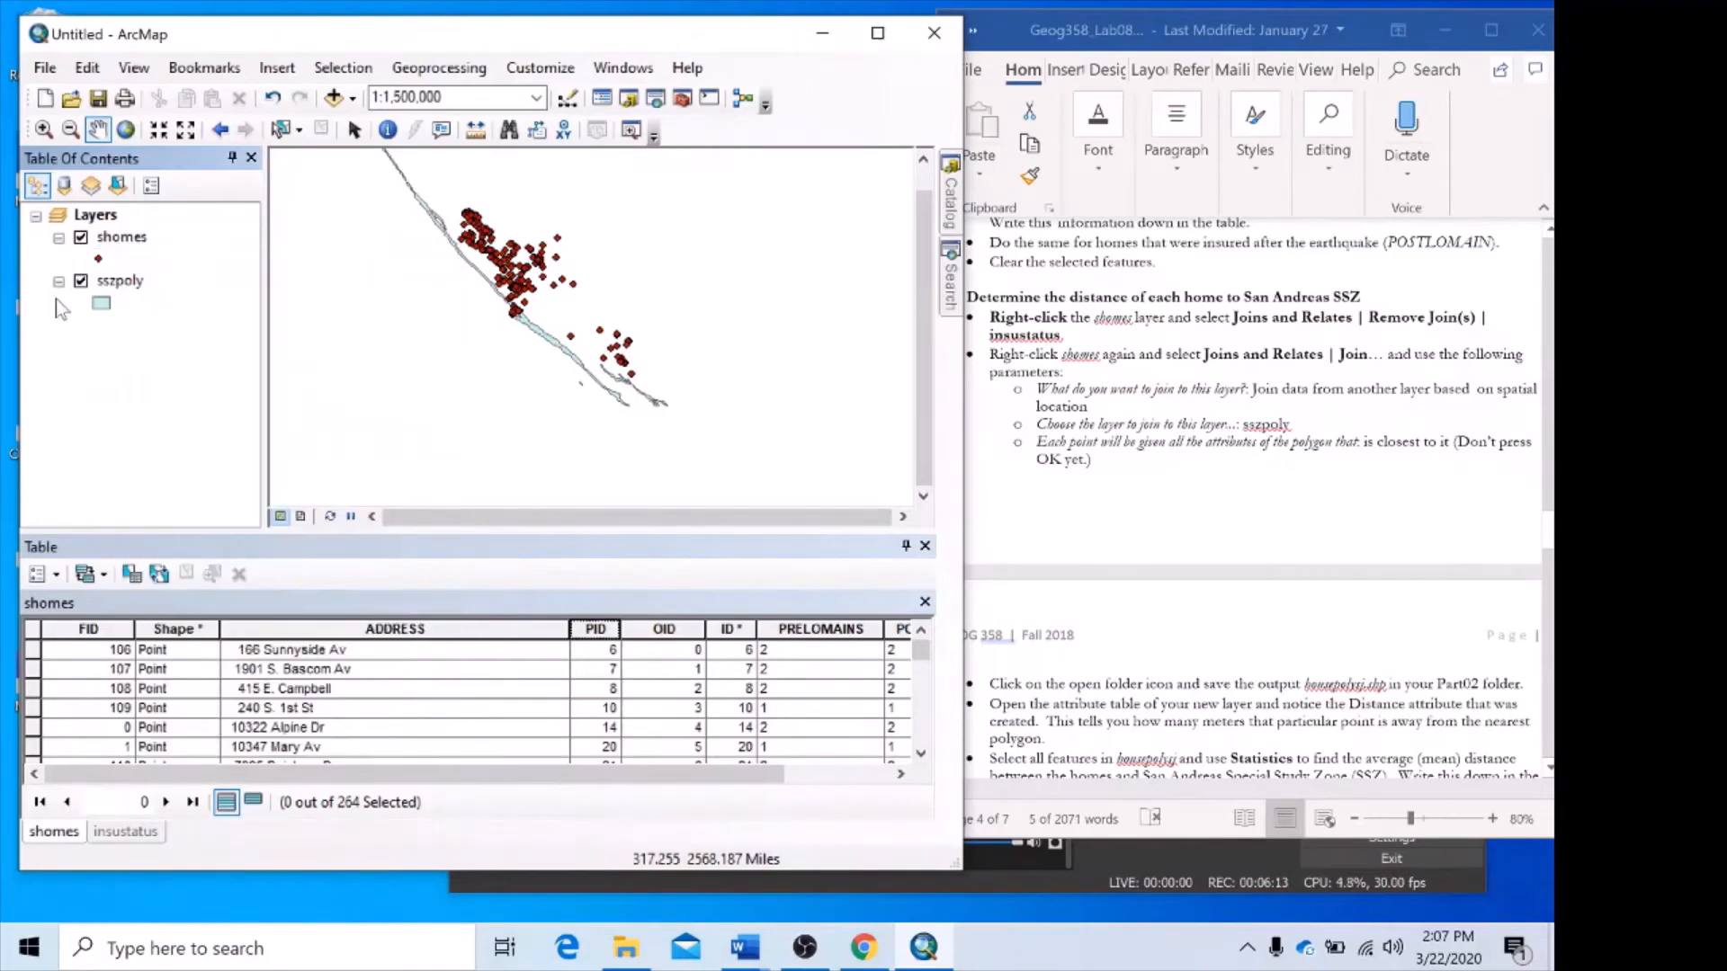
Remove the insustatus join from the shomes attribute table.
click(55, 577)
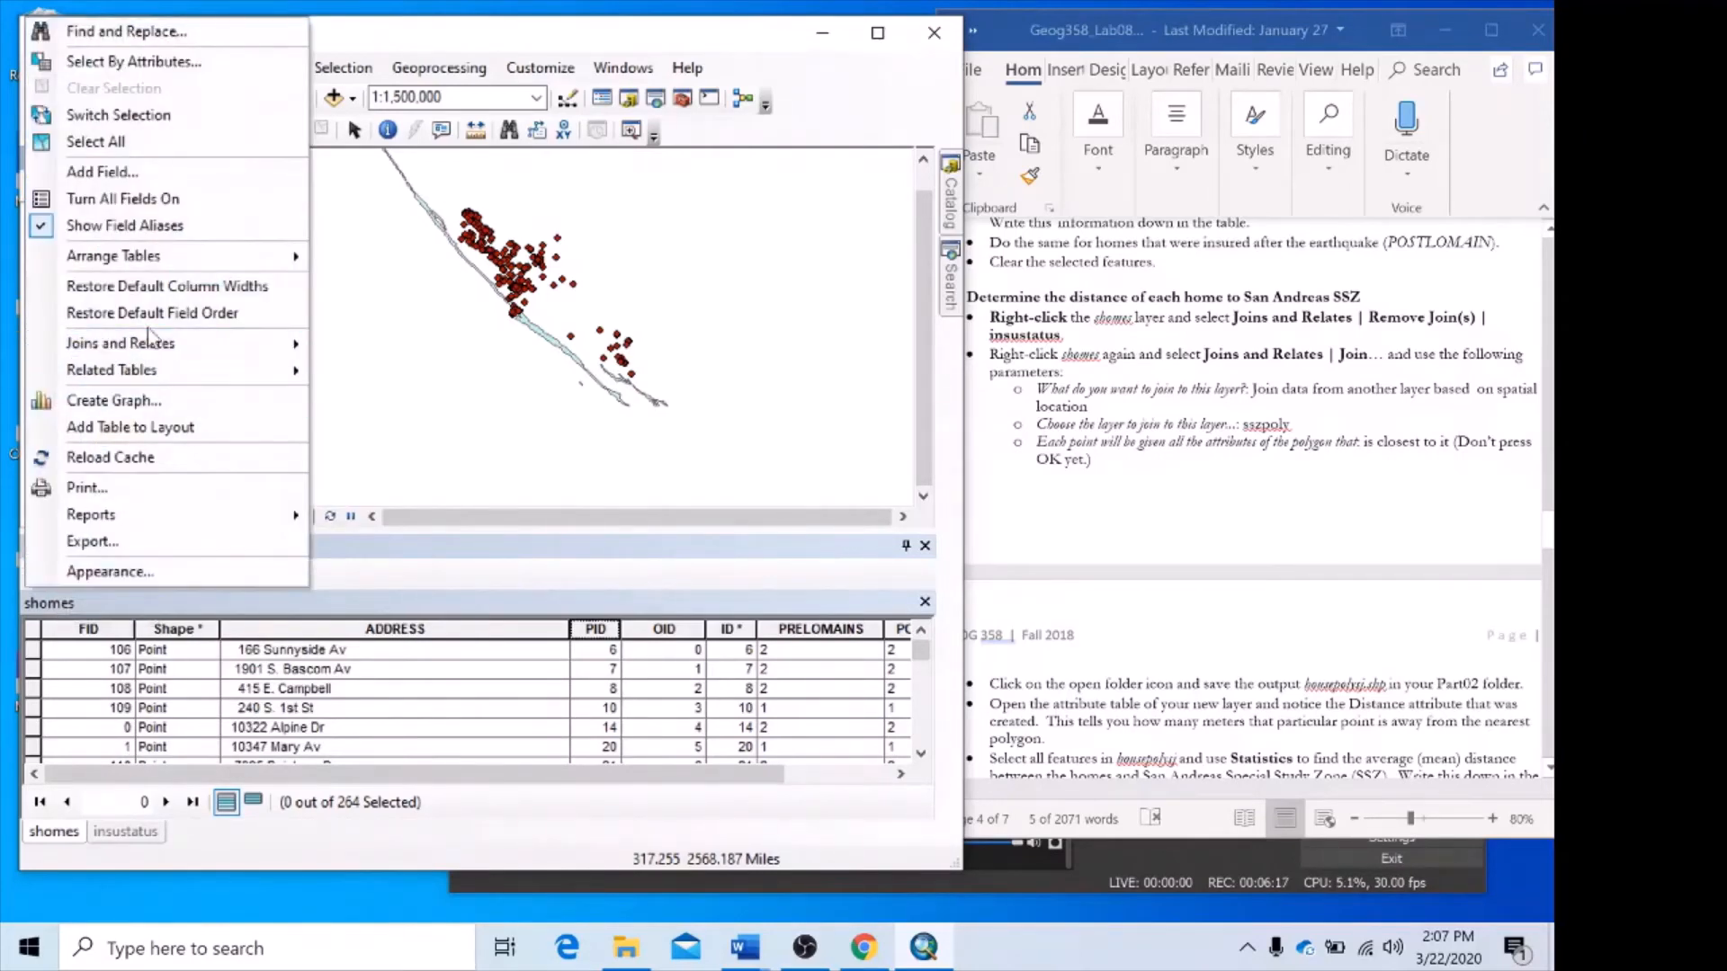
mouse_move(164, 353)
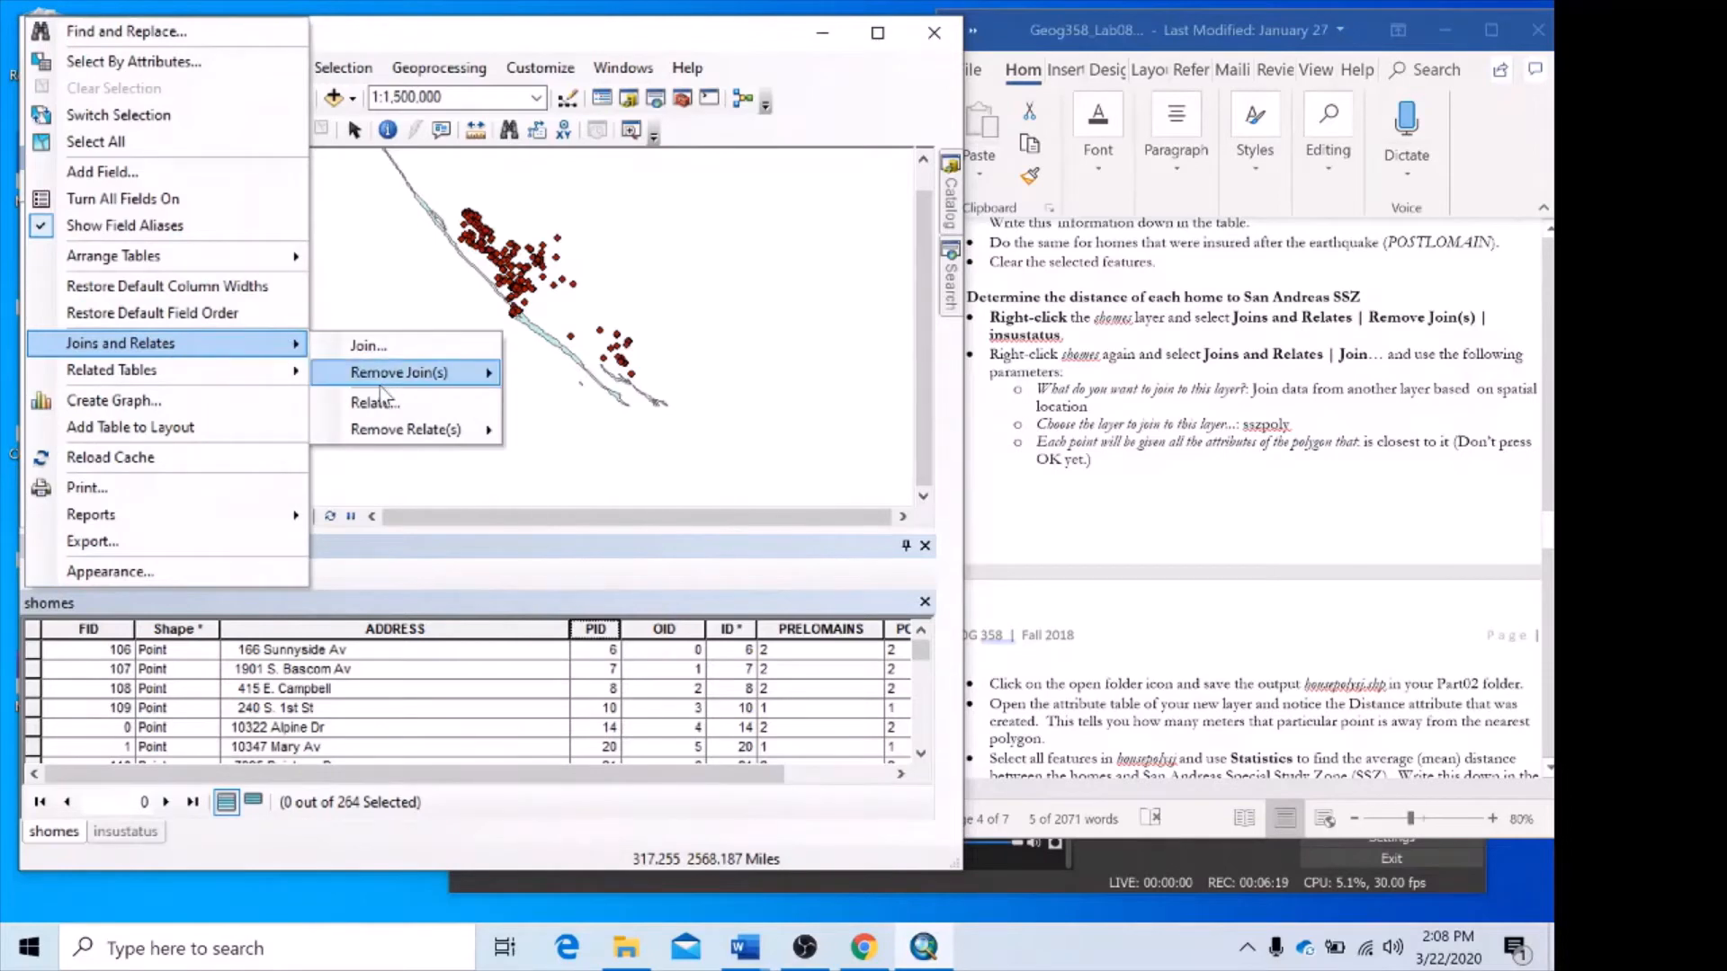
mouse_move(389, 378)
click(551, 376)
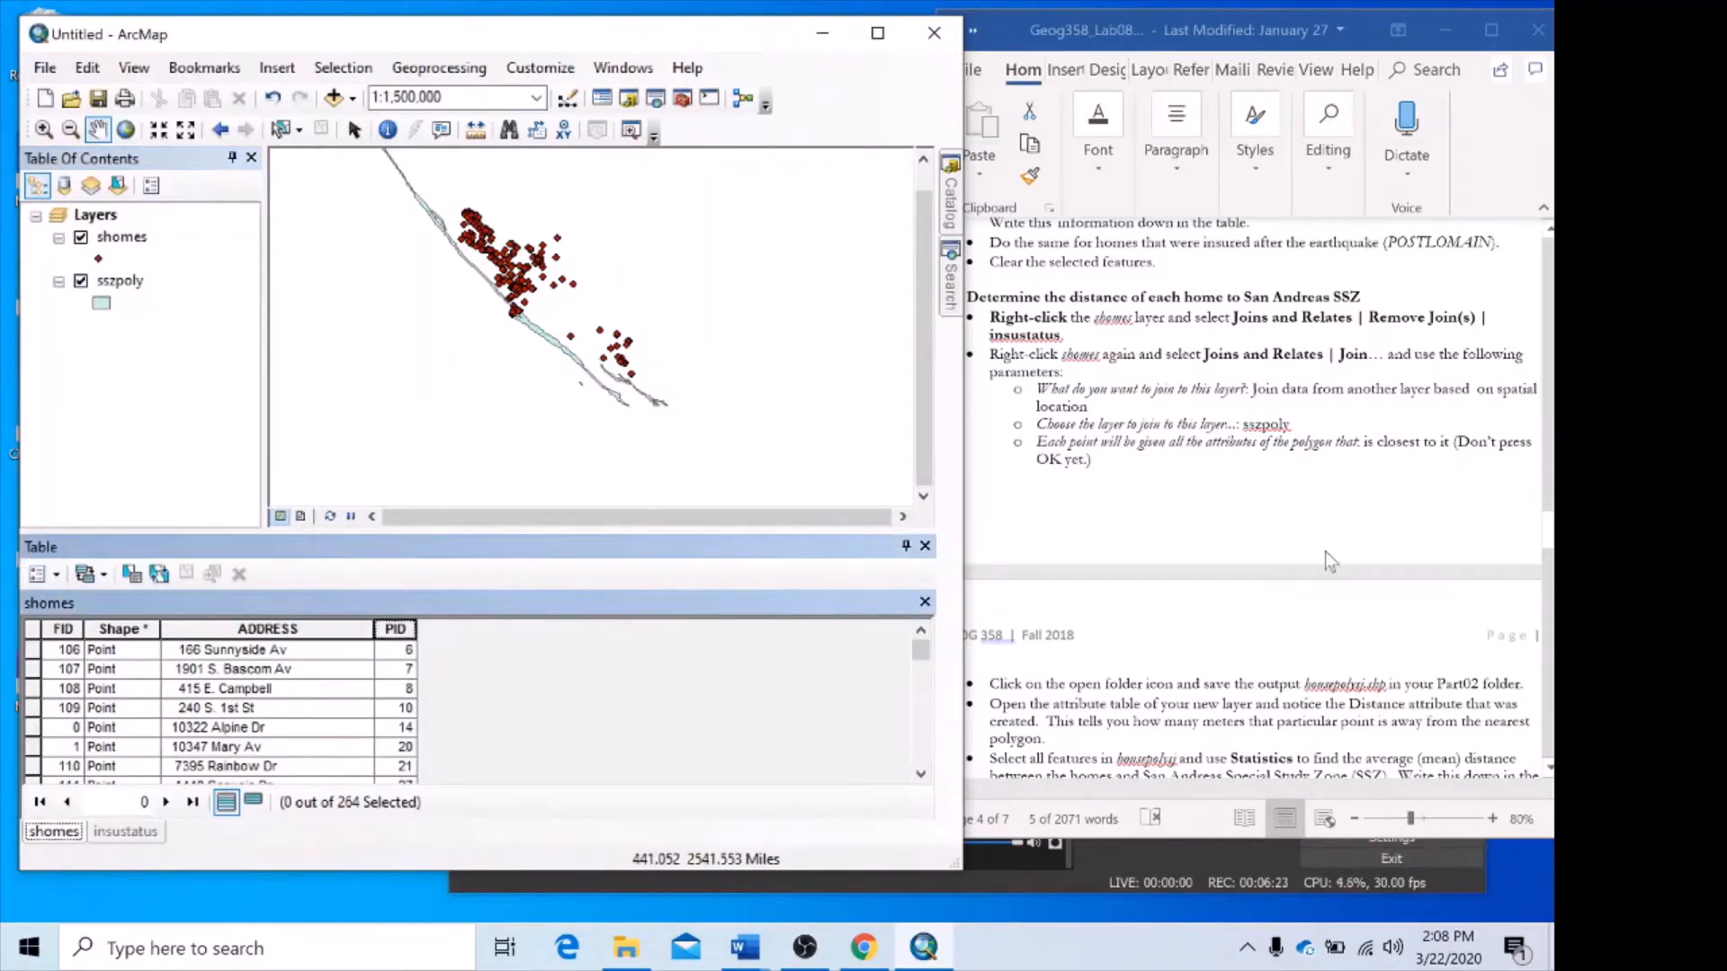
Set up a join on shomes based on spatial location with sszpoly, giving each point the attributes of the polygon closest to it.
scroll(1241, 548, down, 2)
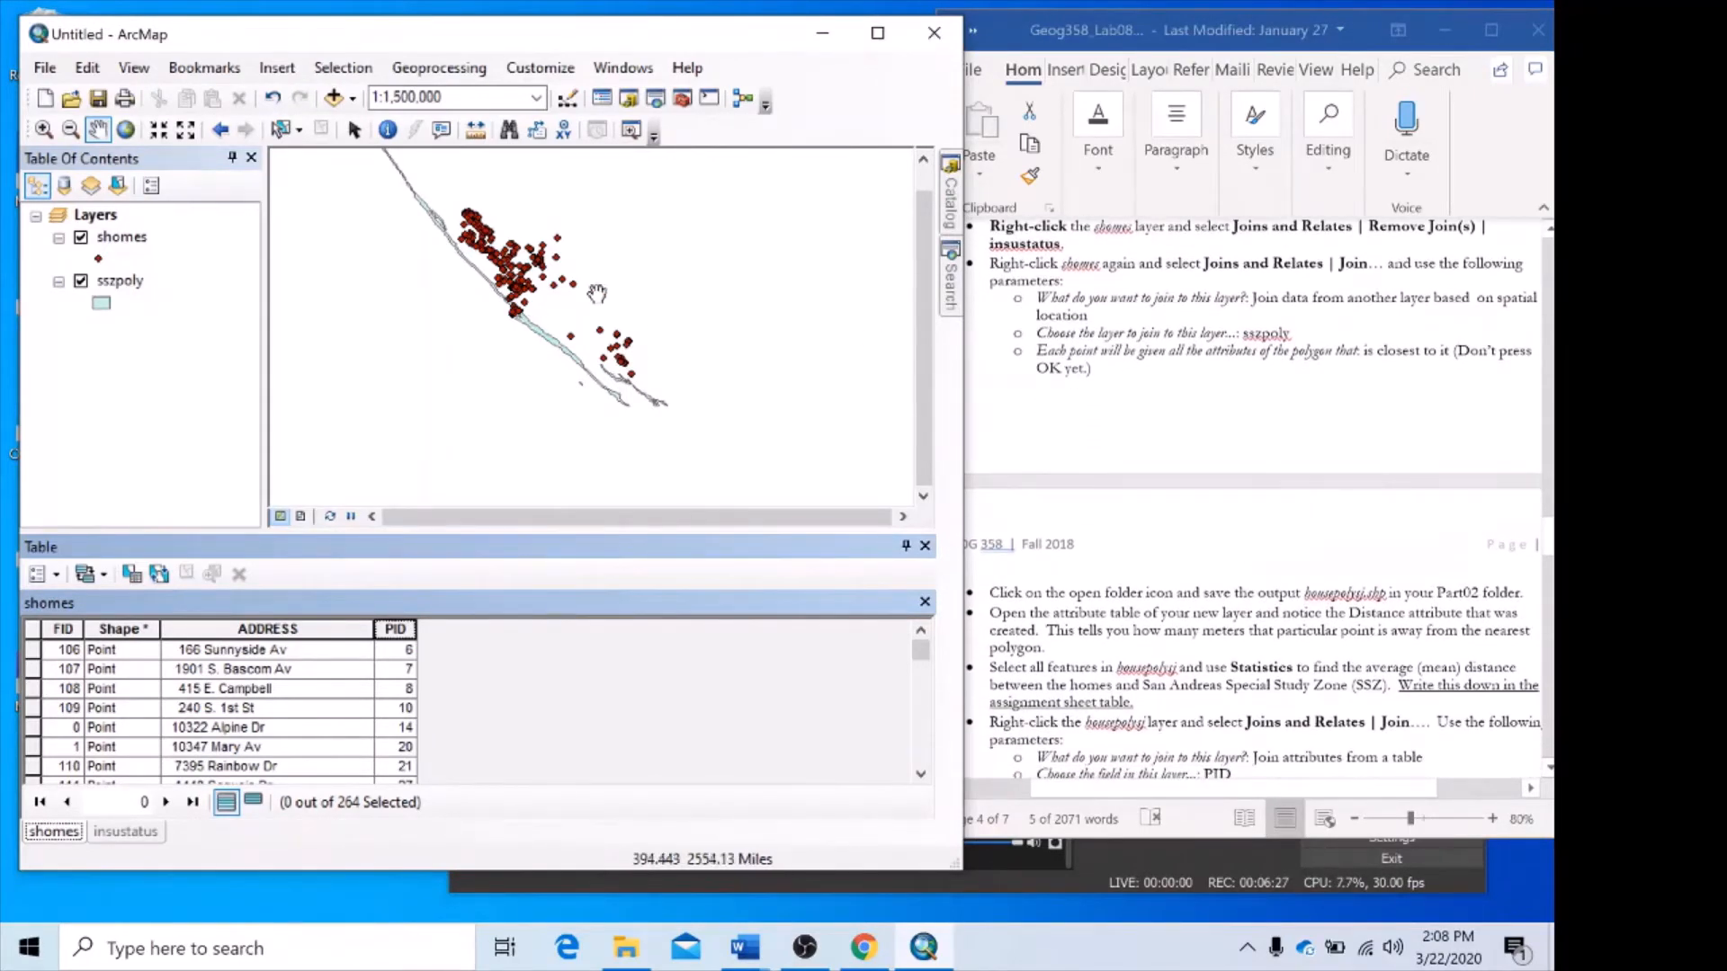
click(56, 580)
mouse_move(197, 346)
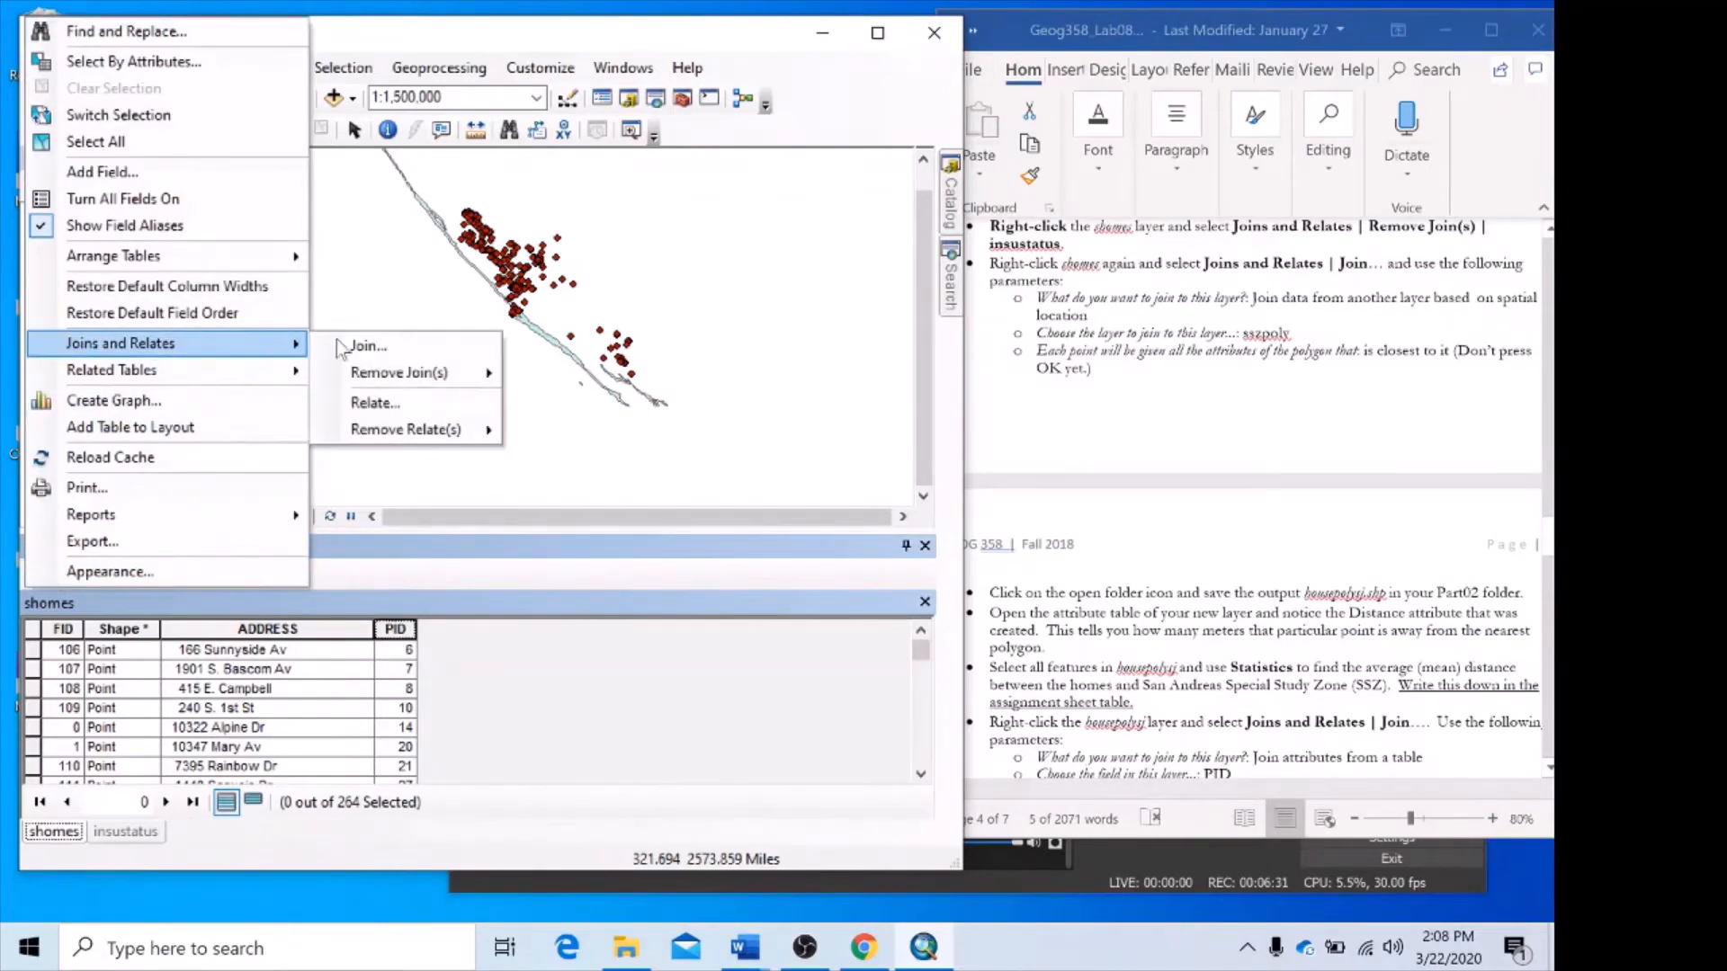
click(340, 346)
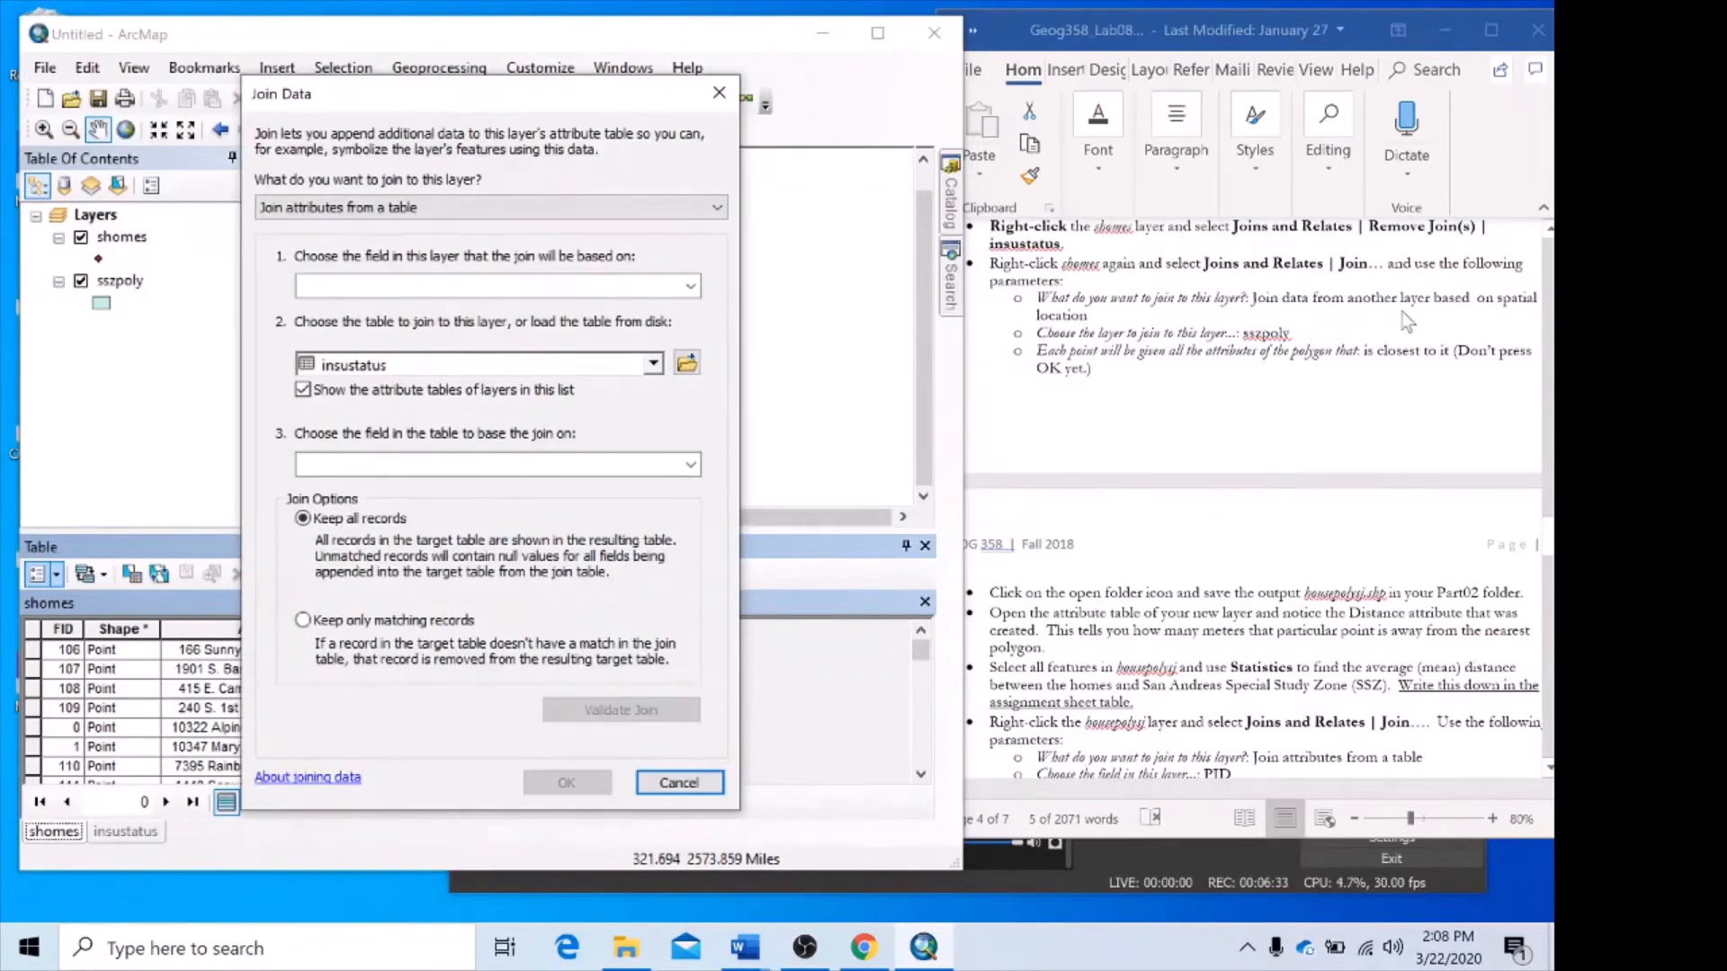
click(679, 205)
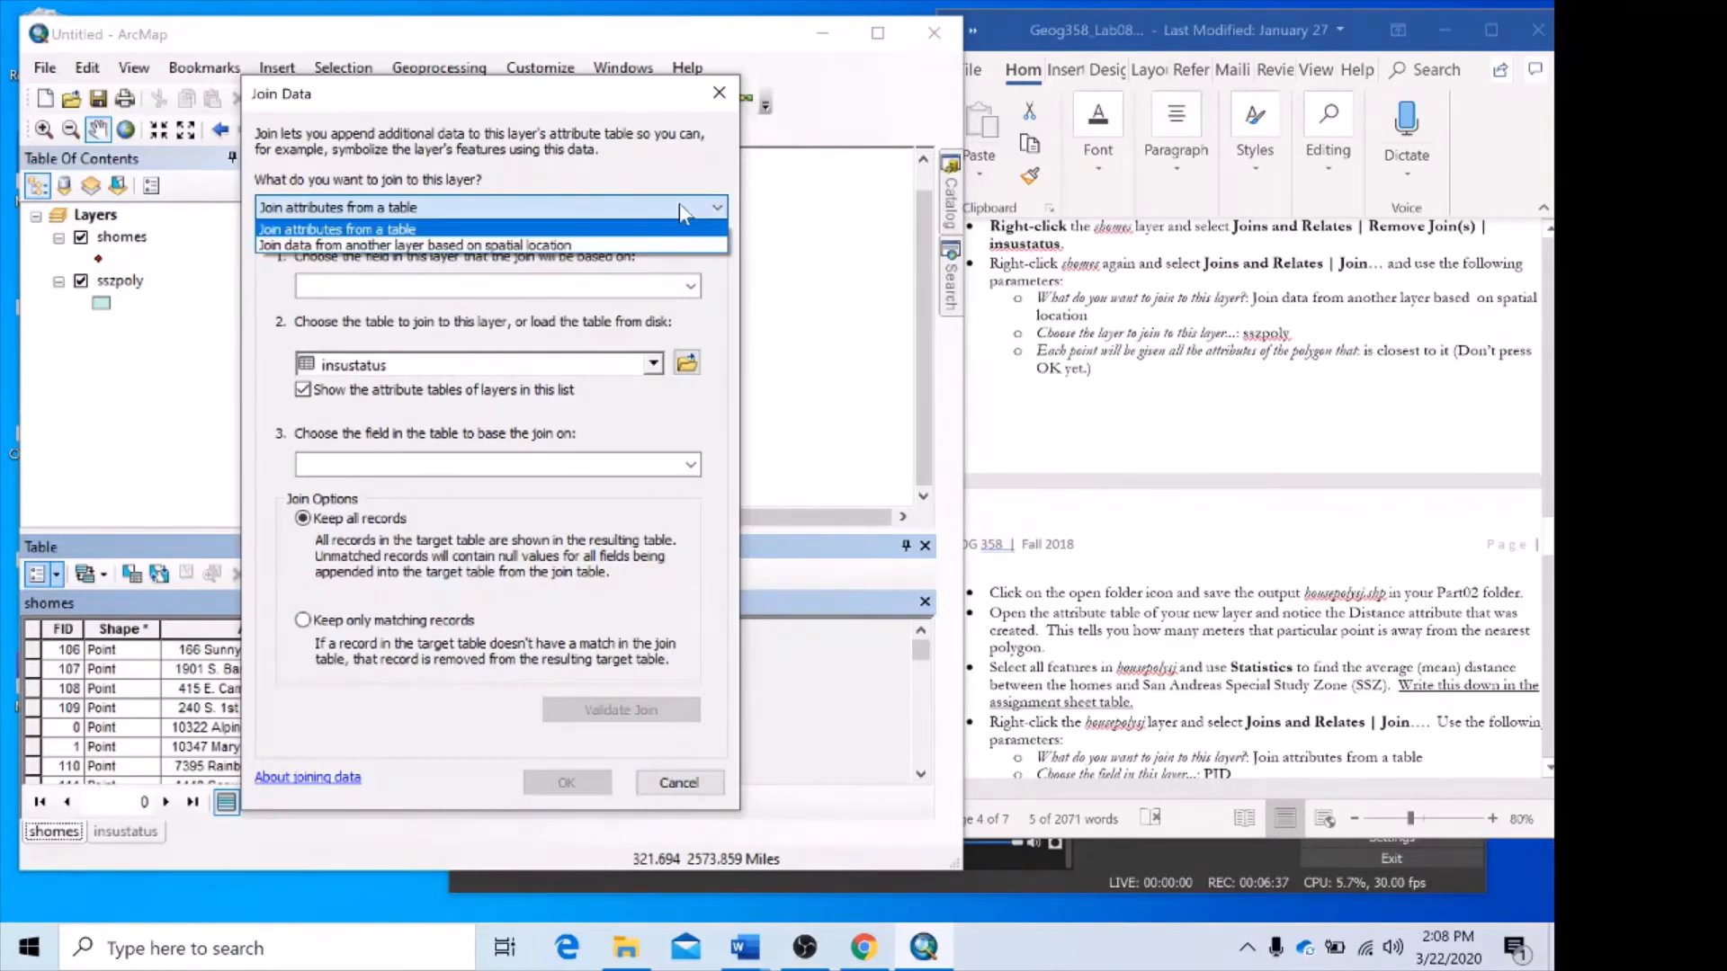
click(624, 244)
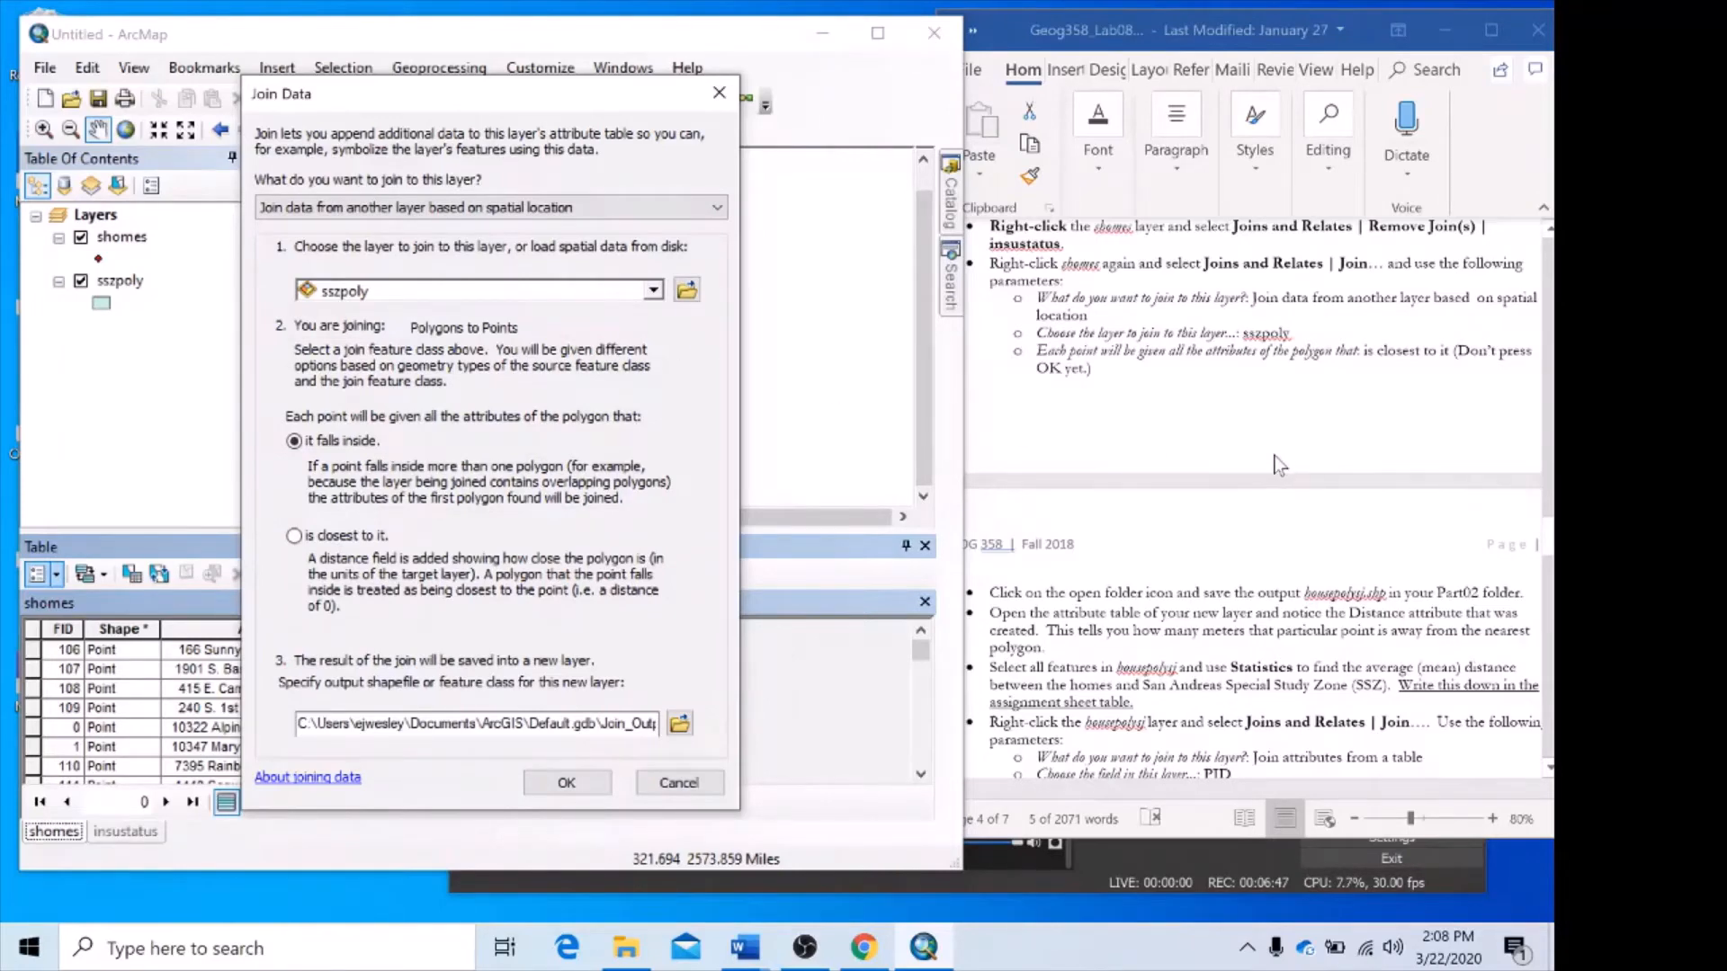
scroll(1276, 457, down, 1)
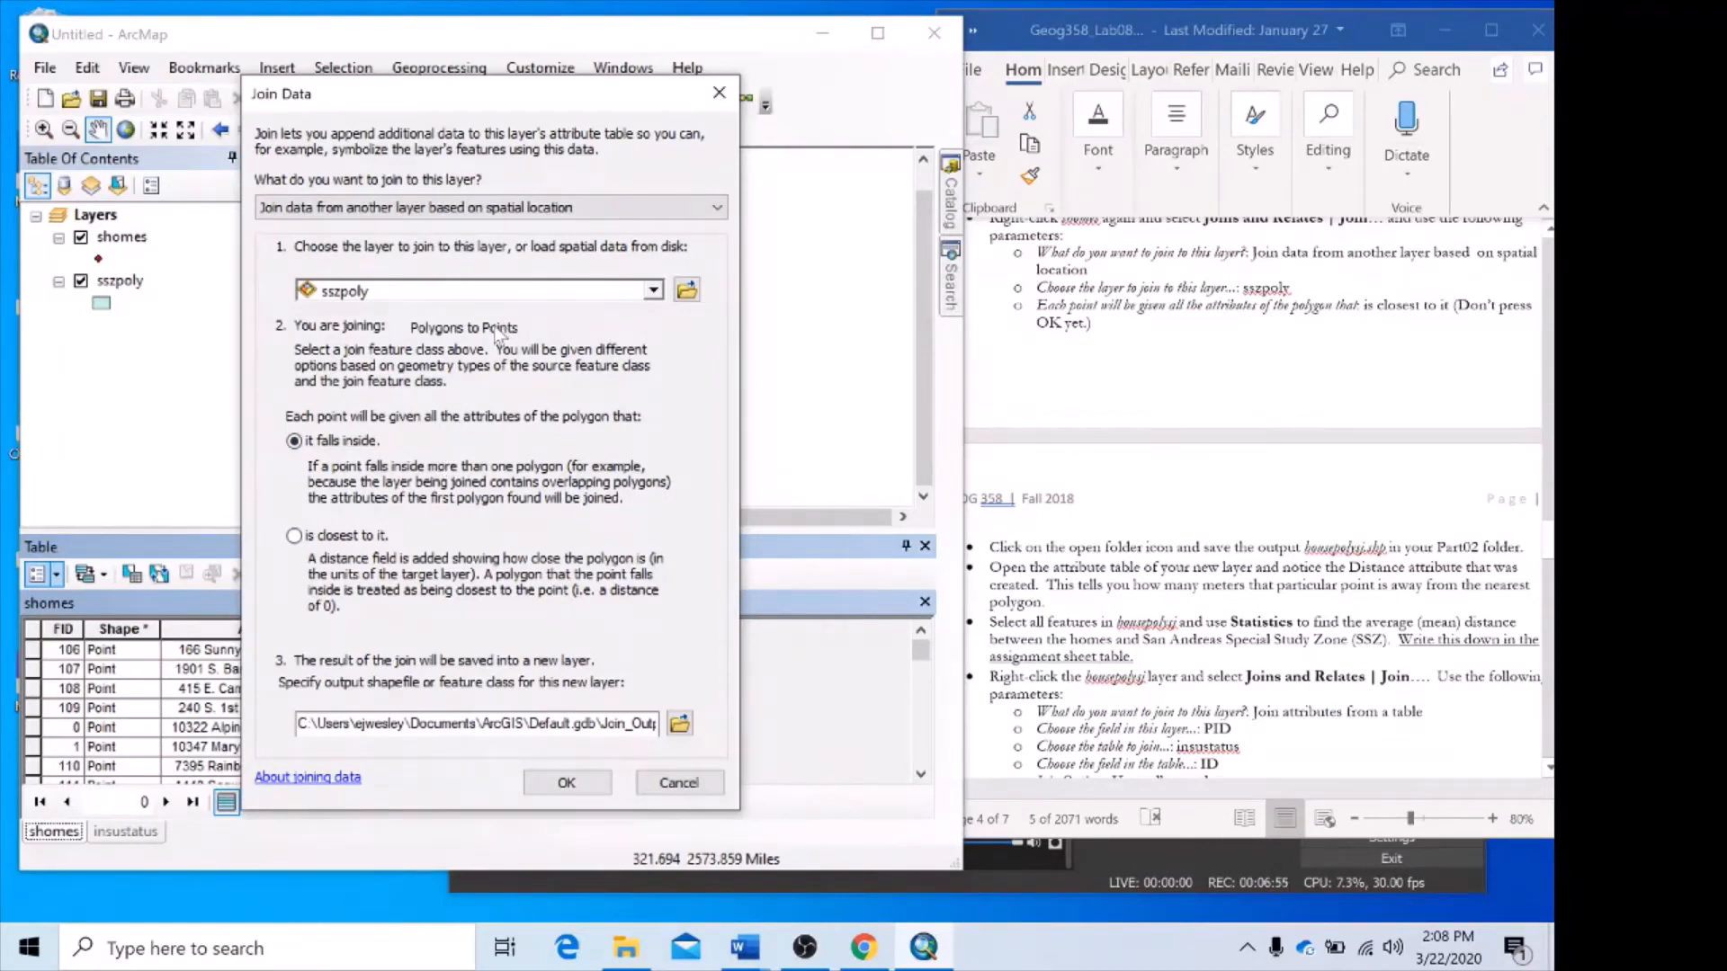
click(294, 537)
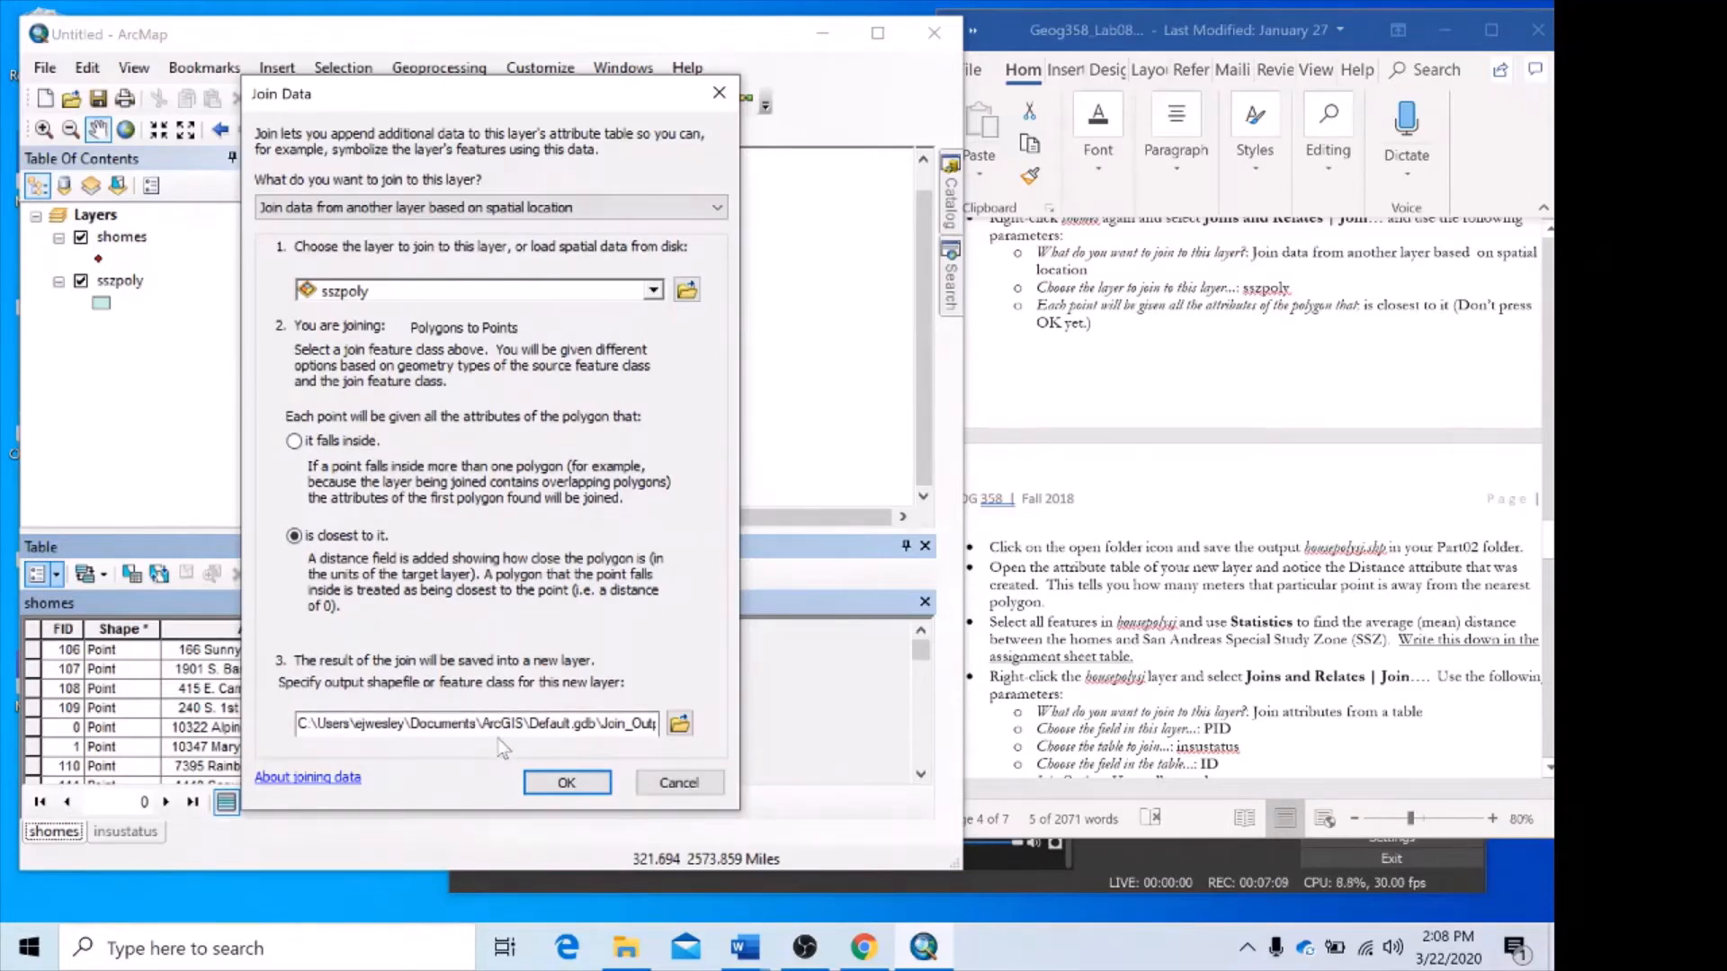
scroll(1362, 342, down, 4)
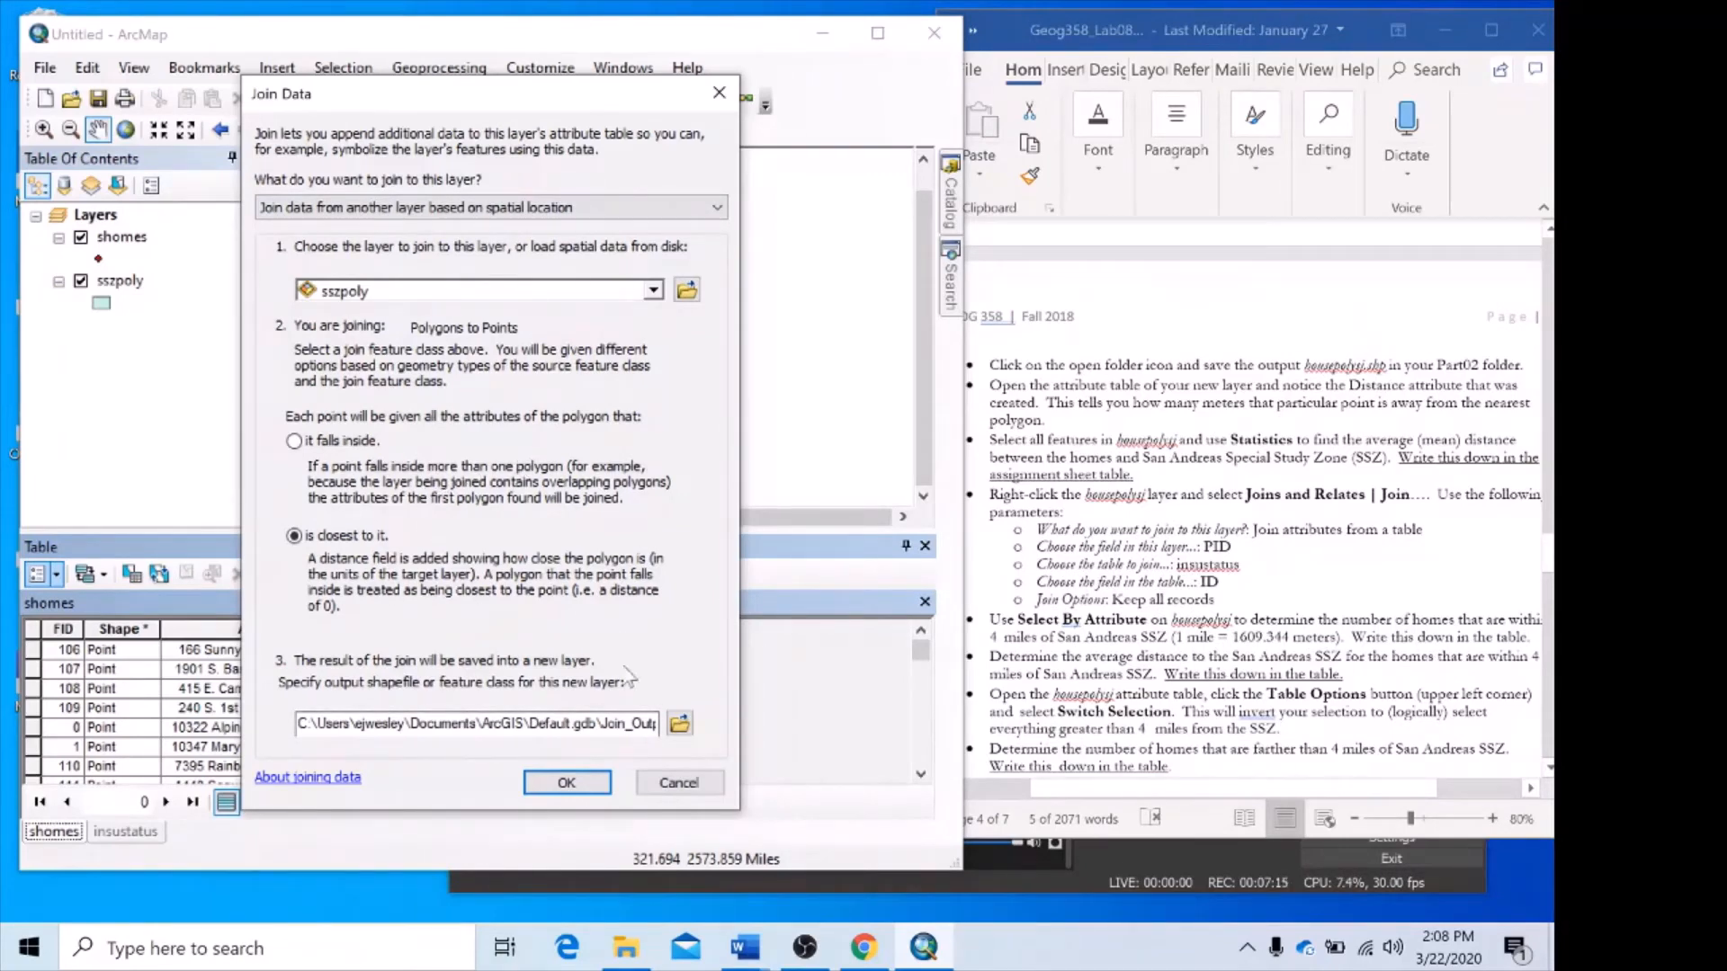
click(680, 725)
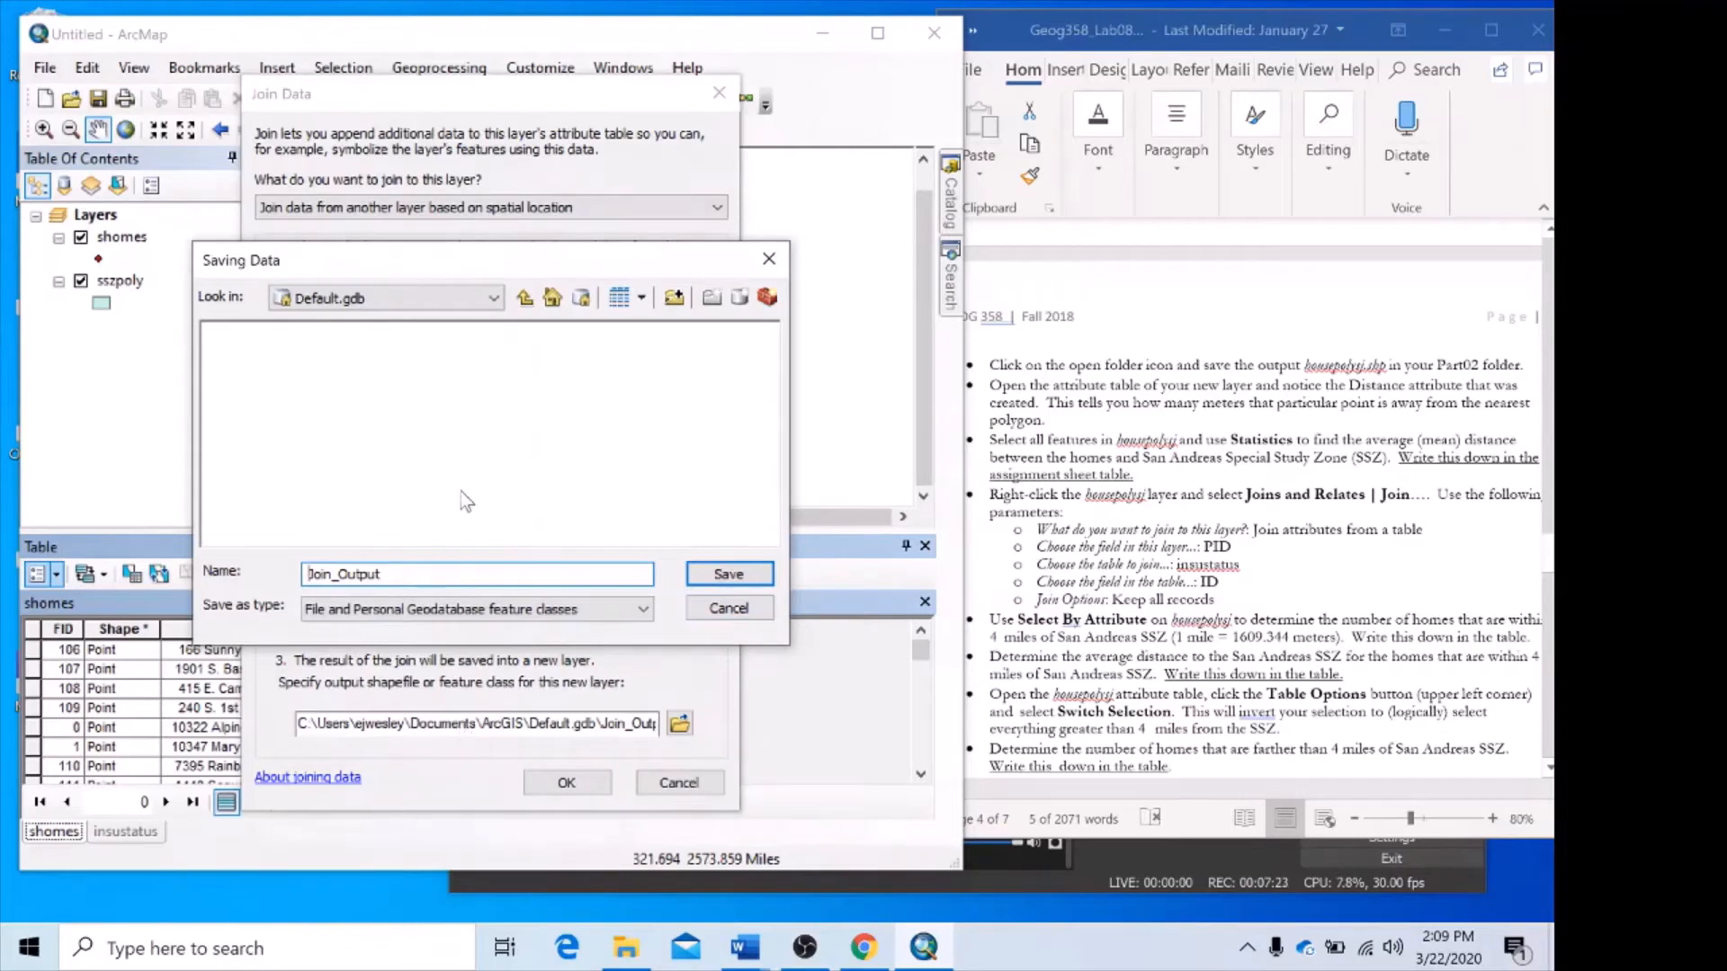
click(727, 609)
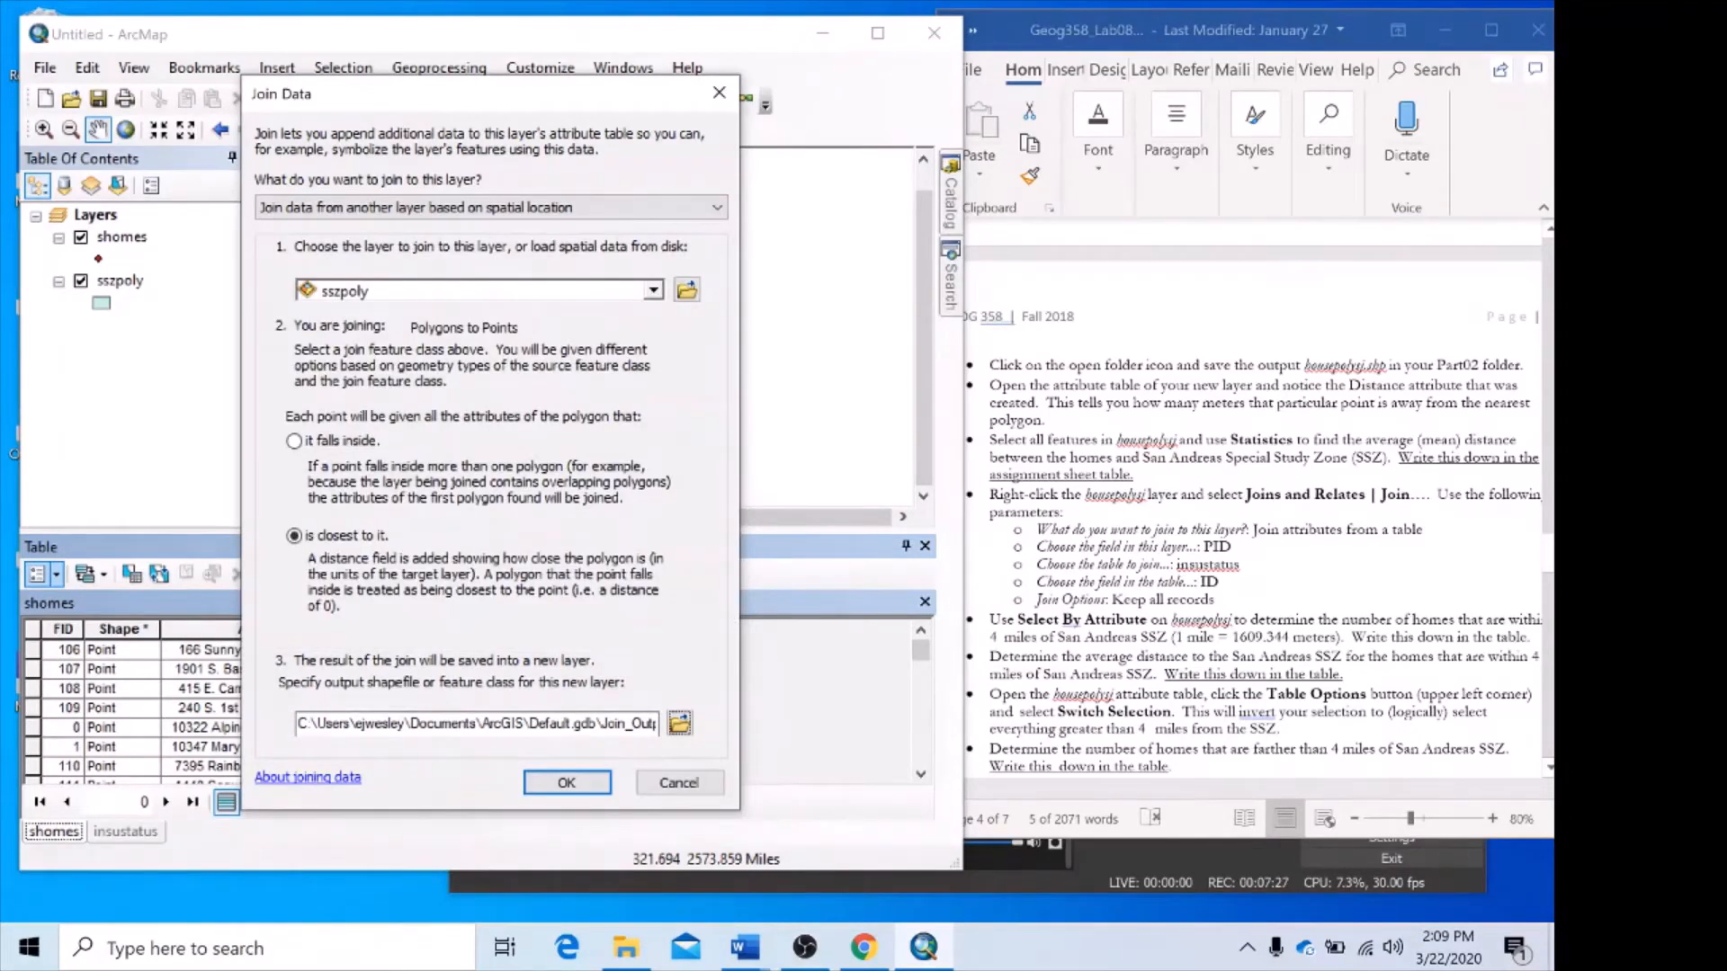
drag(529, 724, 597, 724)
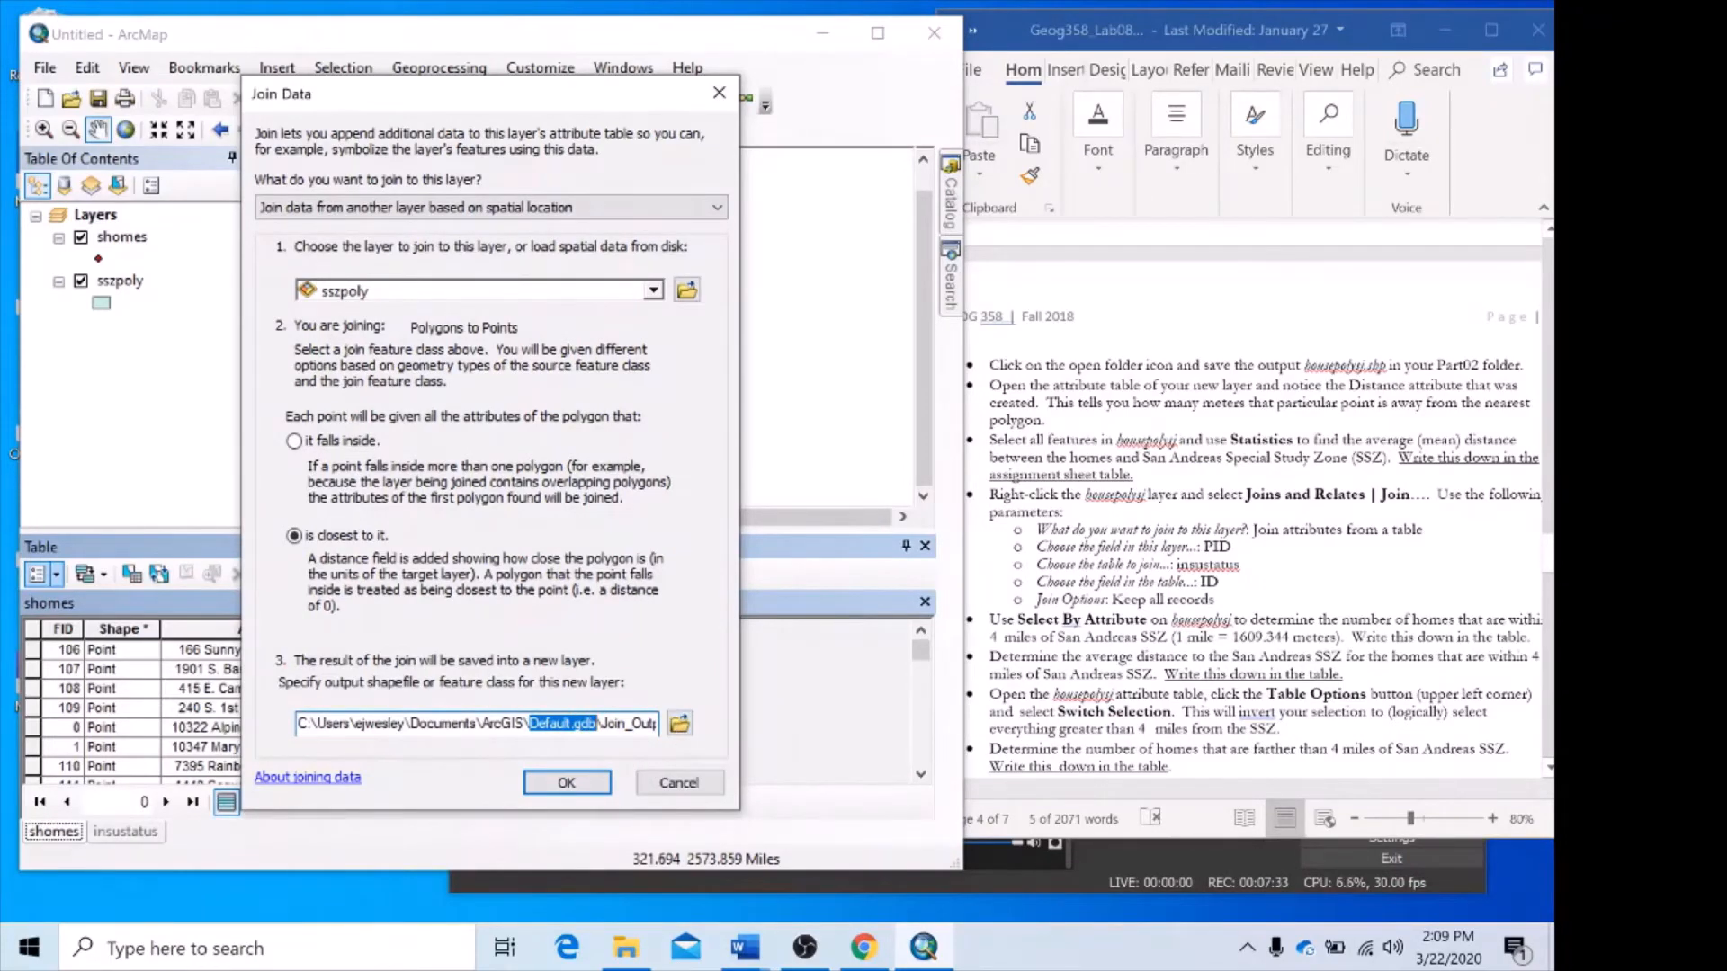
drag(298, 723, 656, 723)
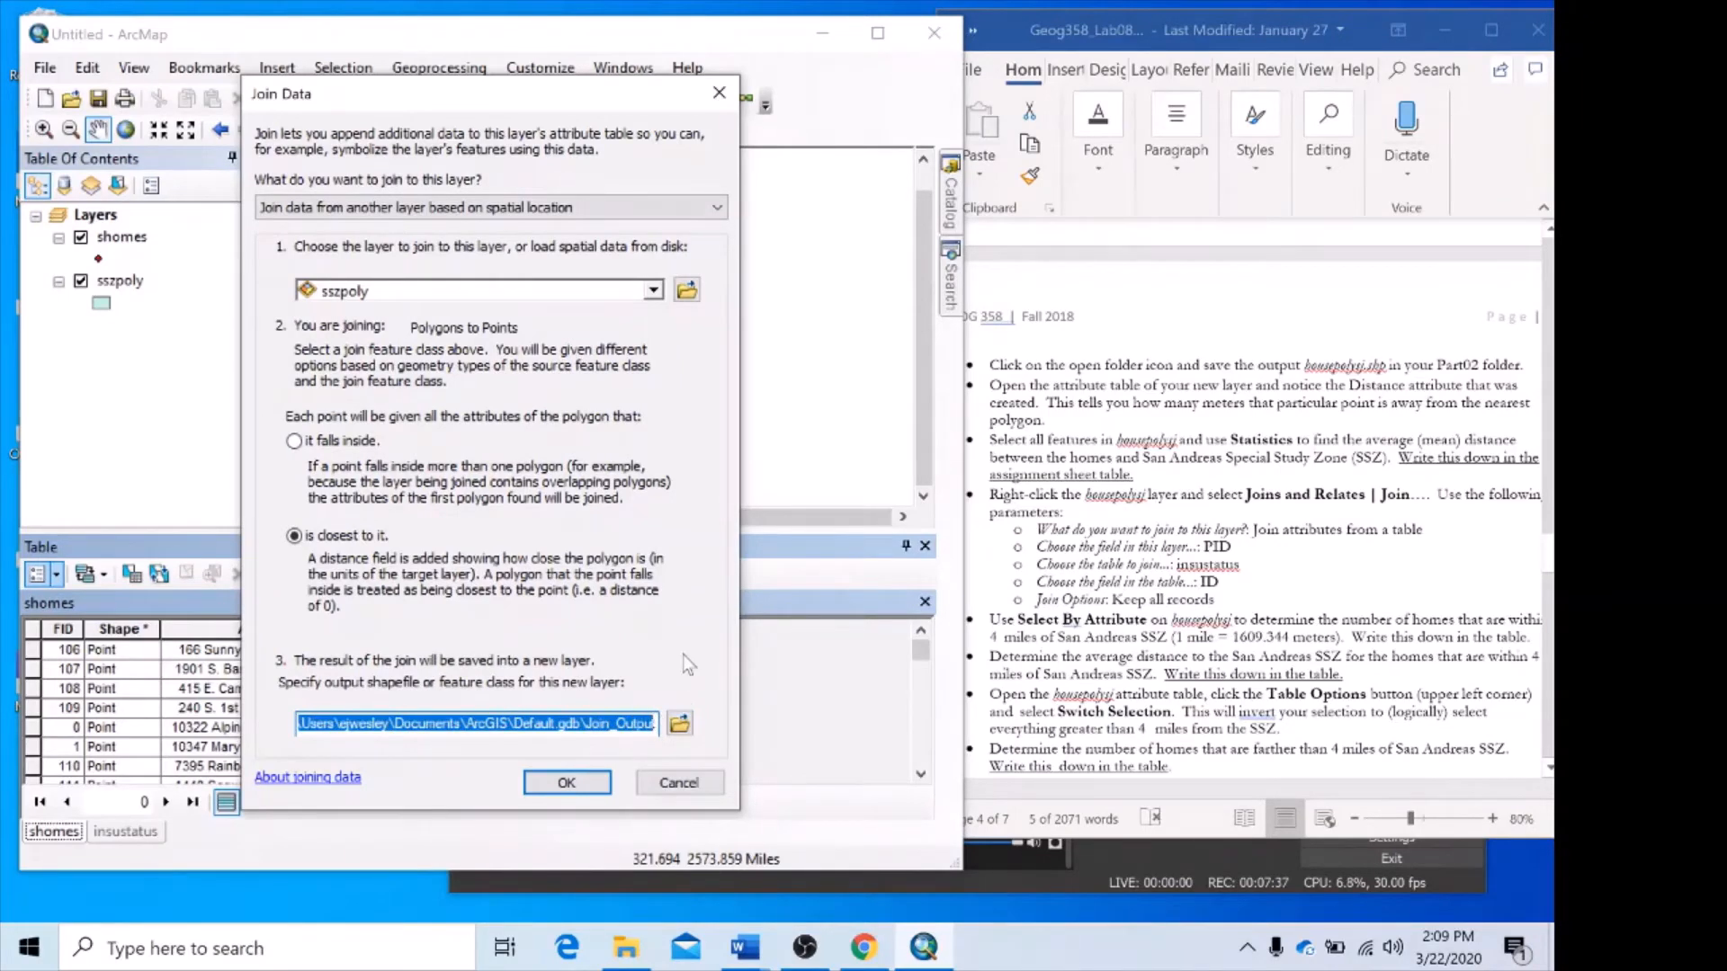
Browse for the join output location to the part02 folder under OneDrive, Geog358_Lab08_Data, Lab08.
click(680, 723)
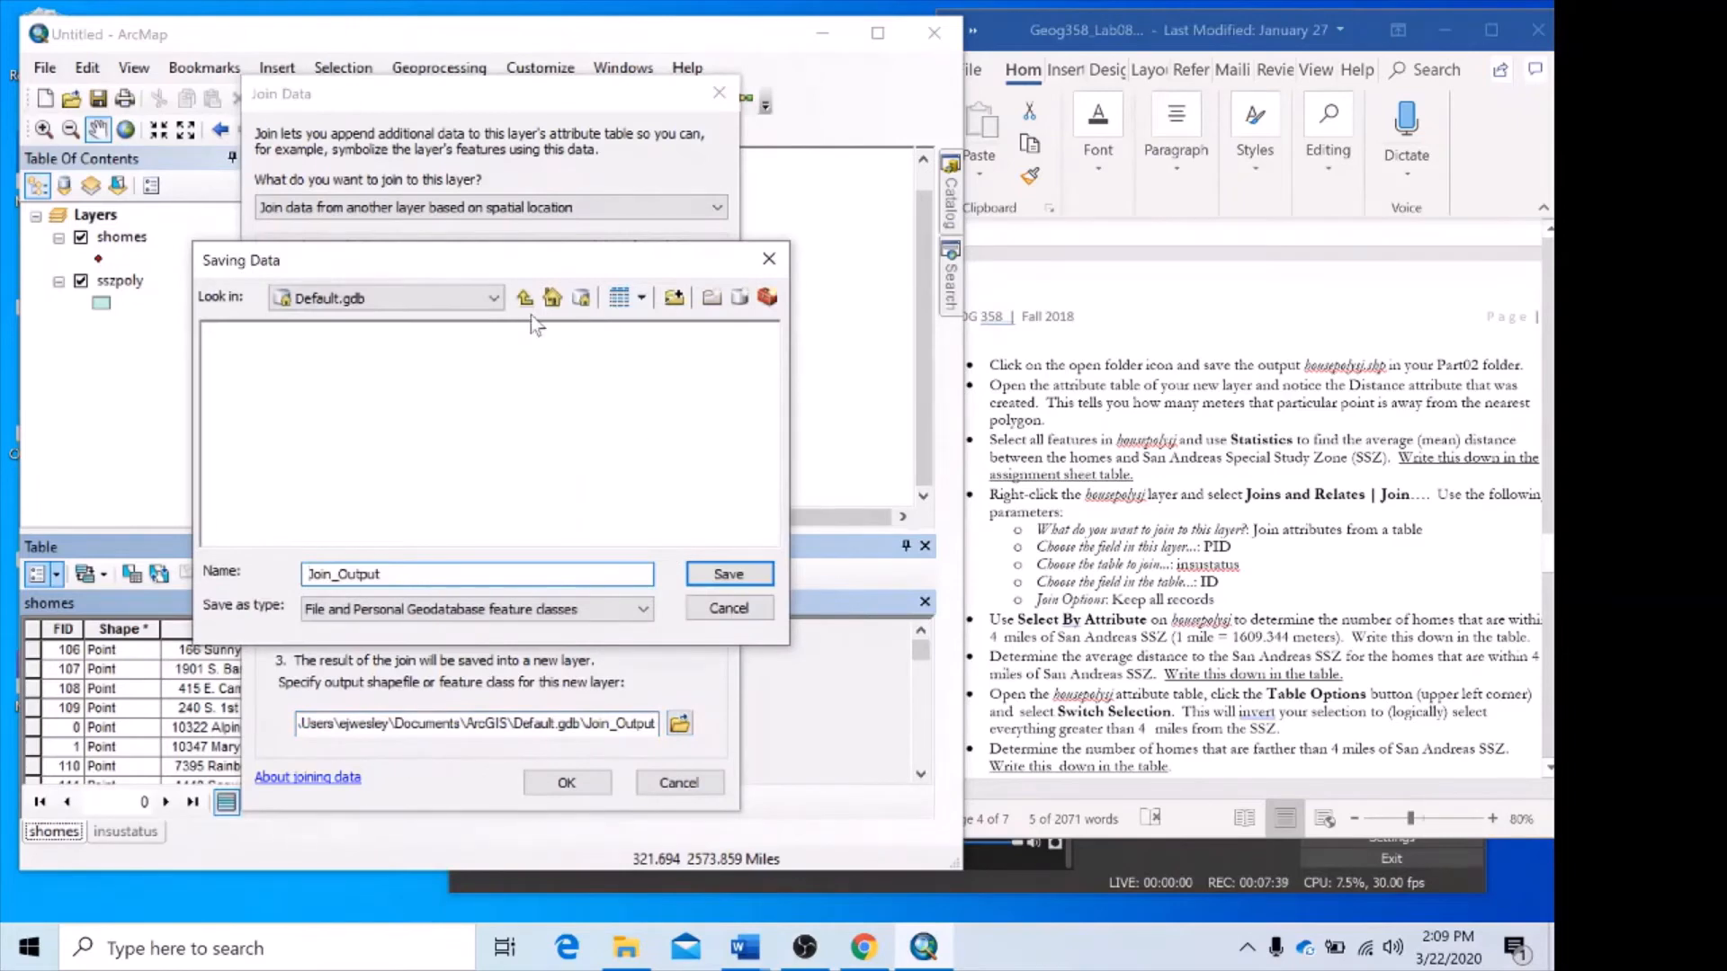
click(493, 298)
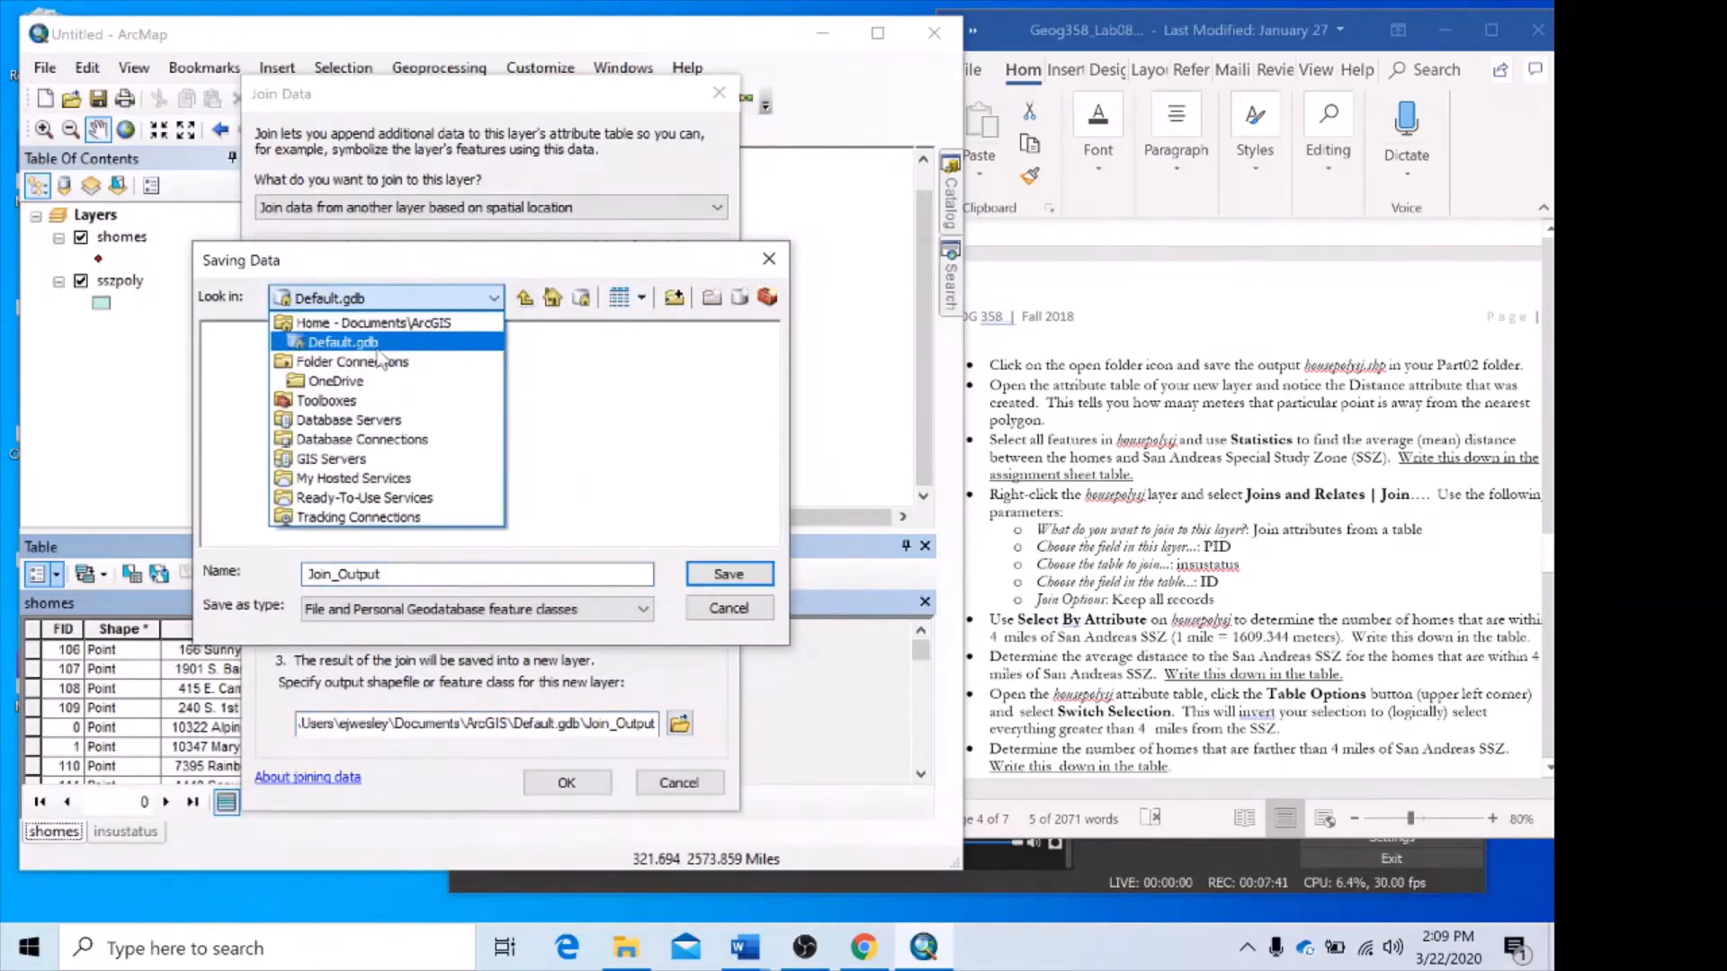
click(355, 382)
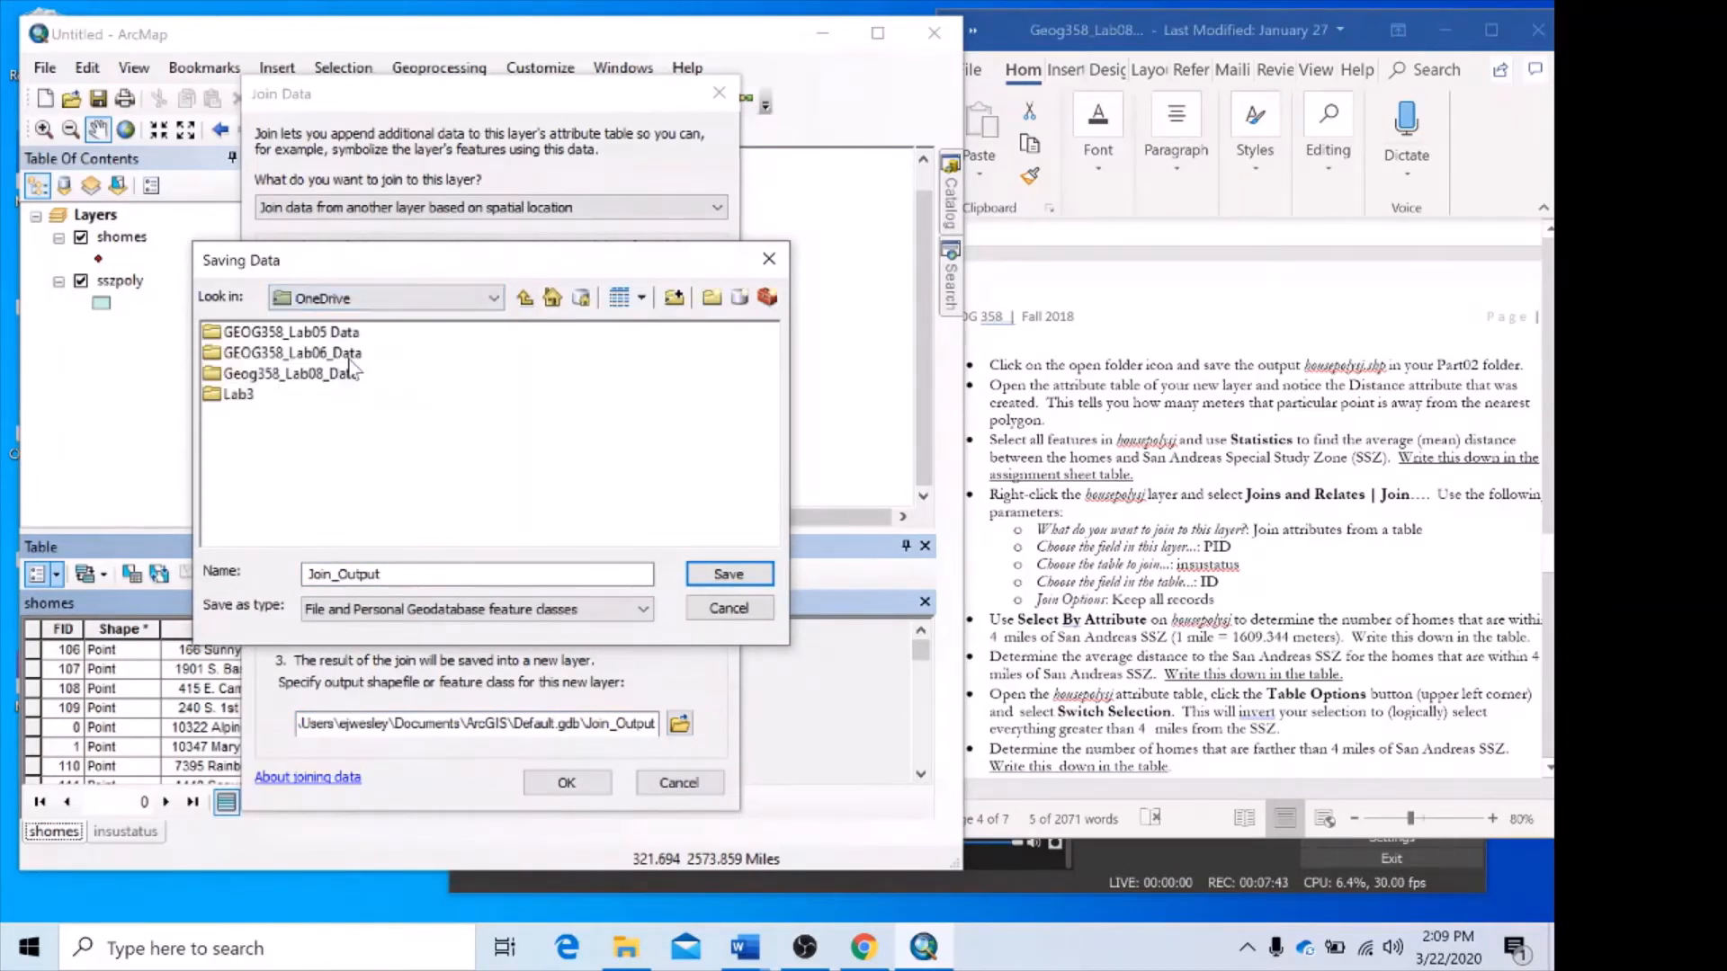
double_click(317, 372)
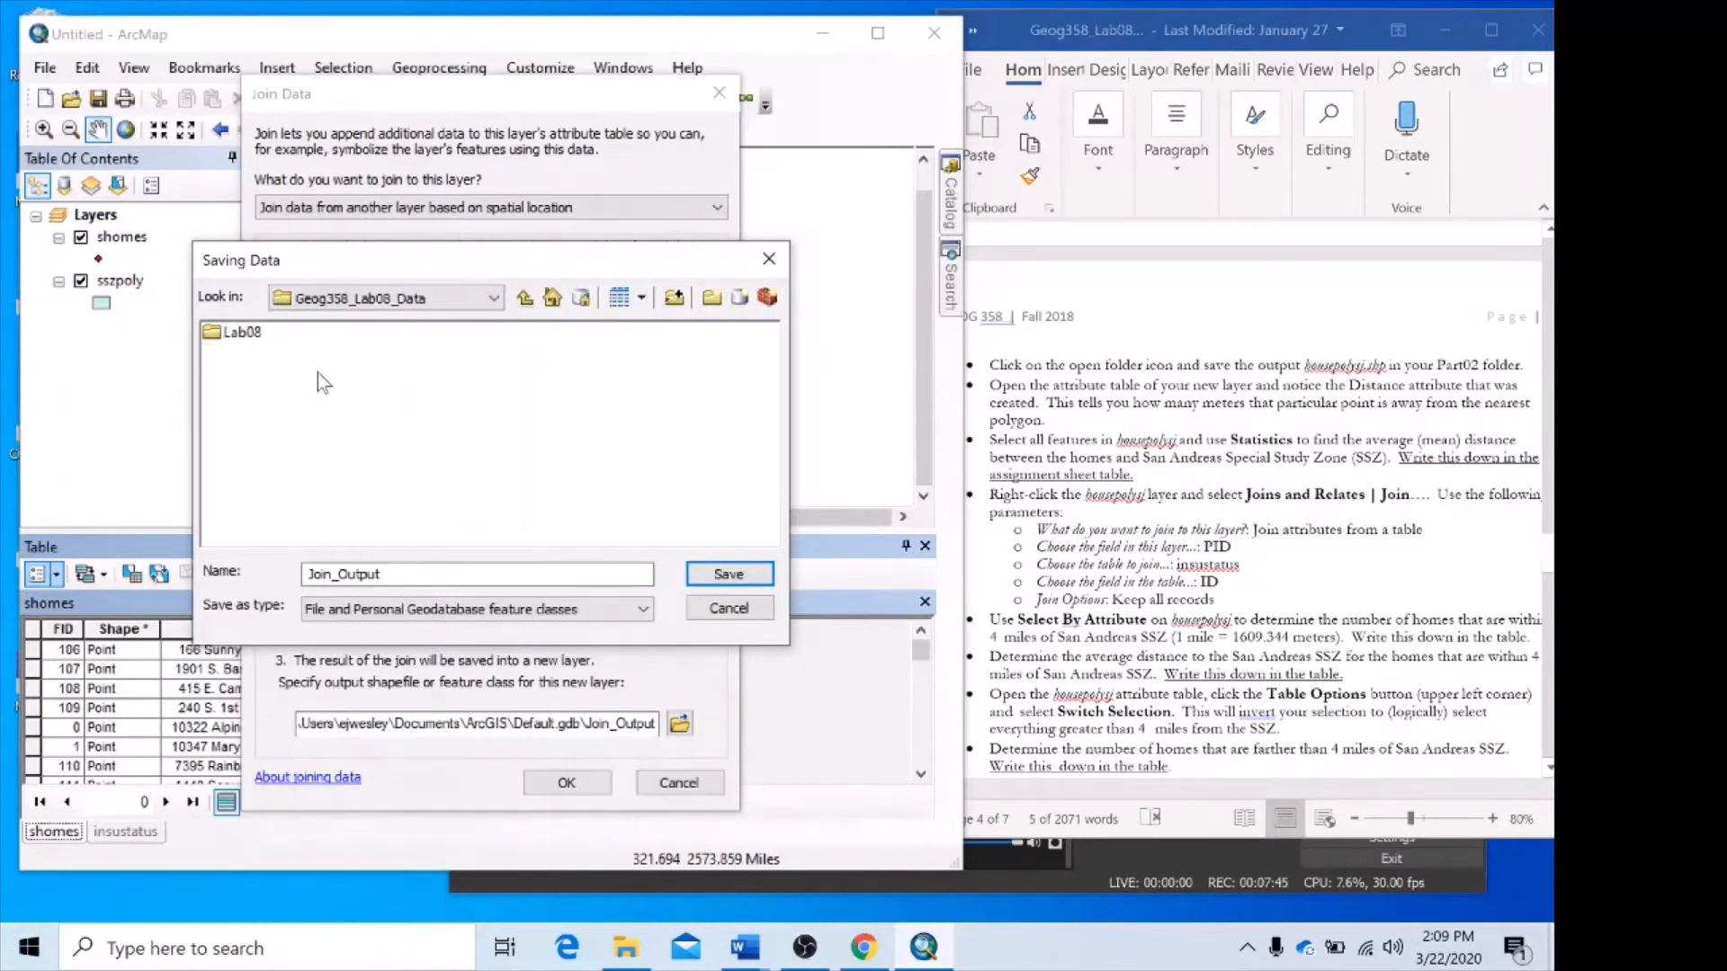
click(253, 337)
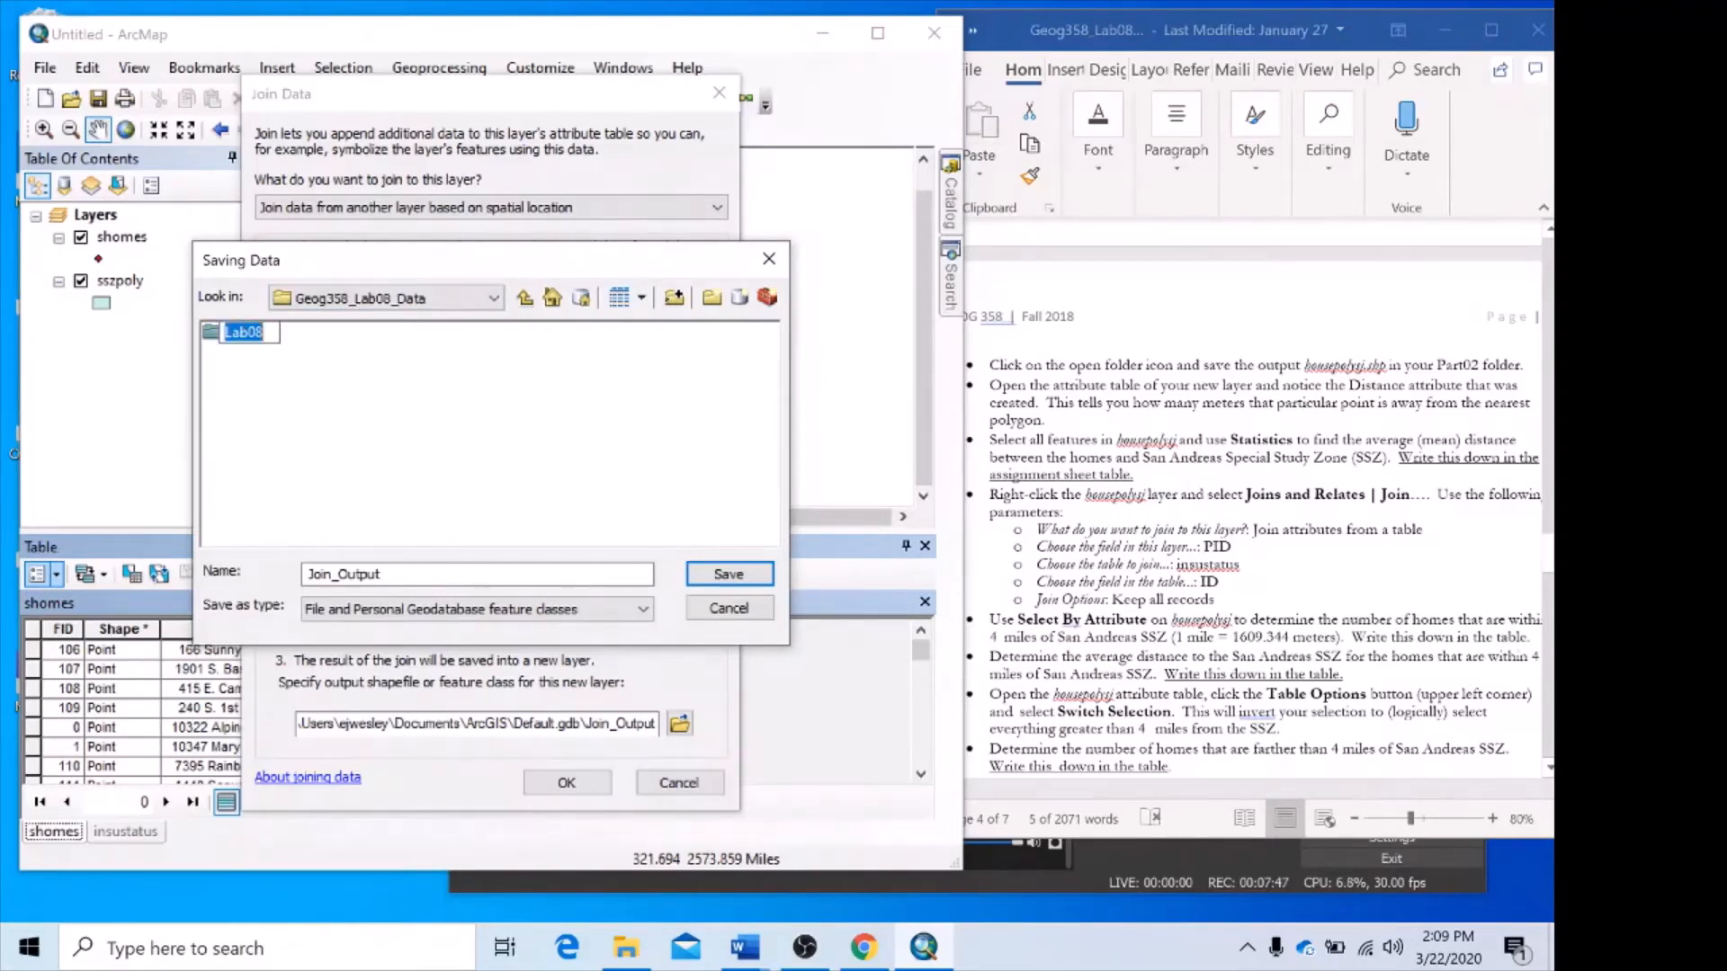
click(300, 359)
click(243, 333)
click(244, 333)
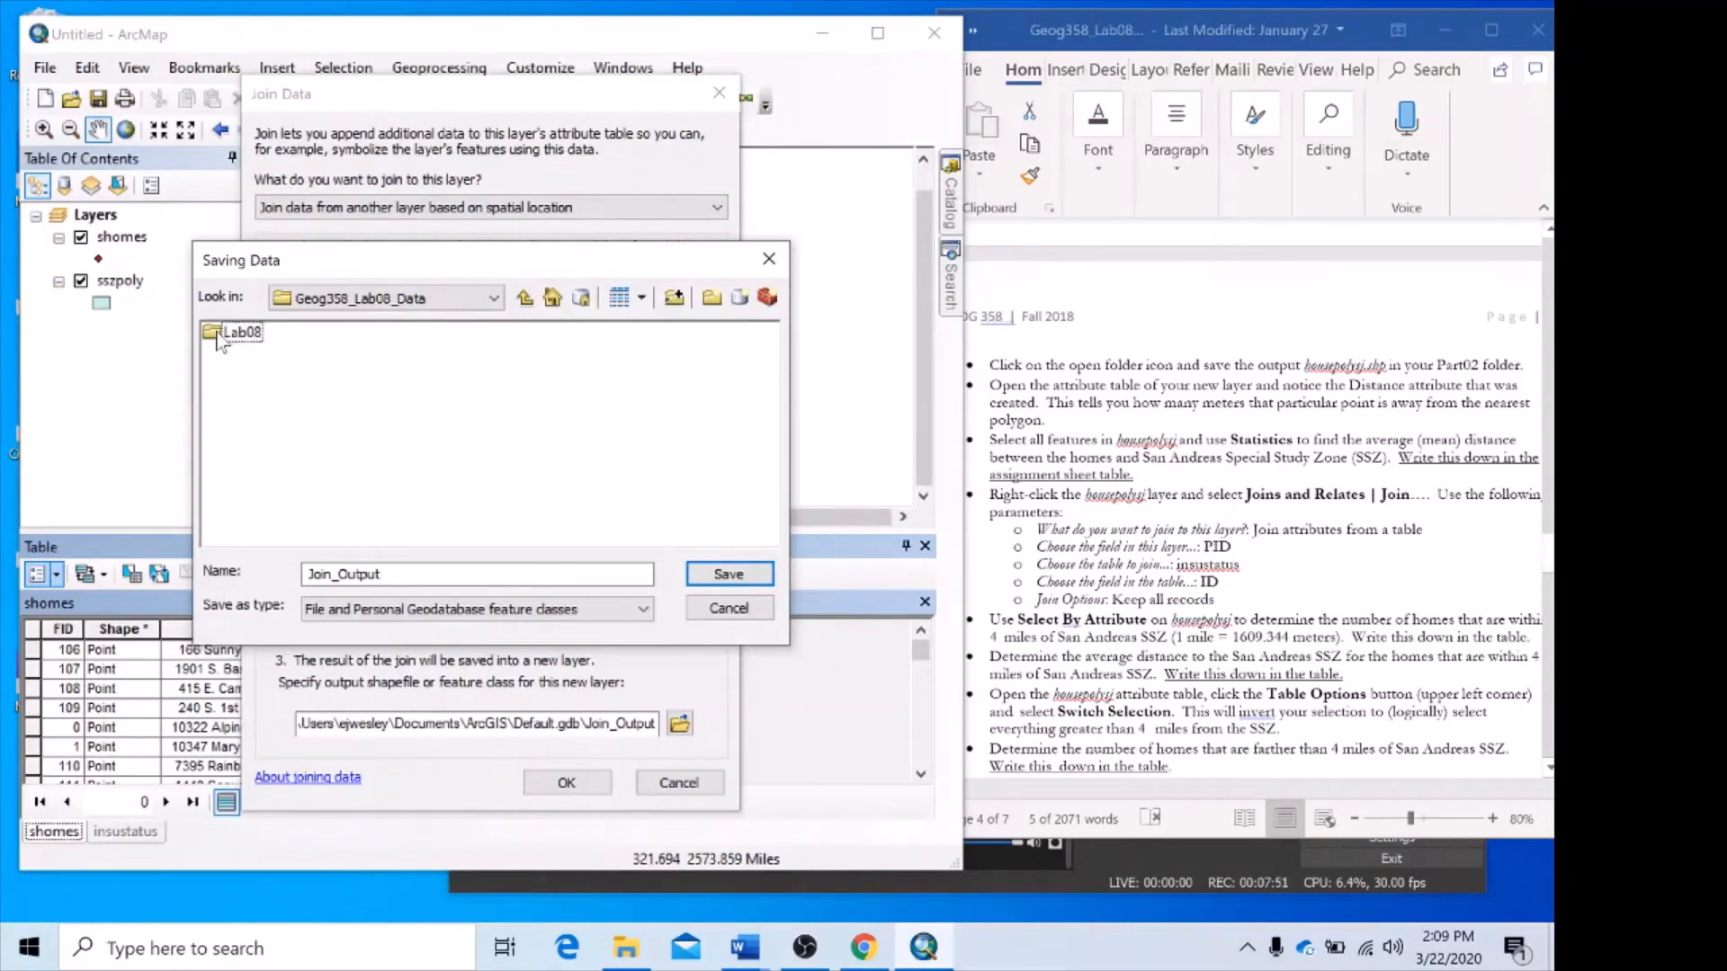
double_click(221, 334)
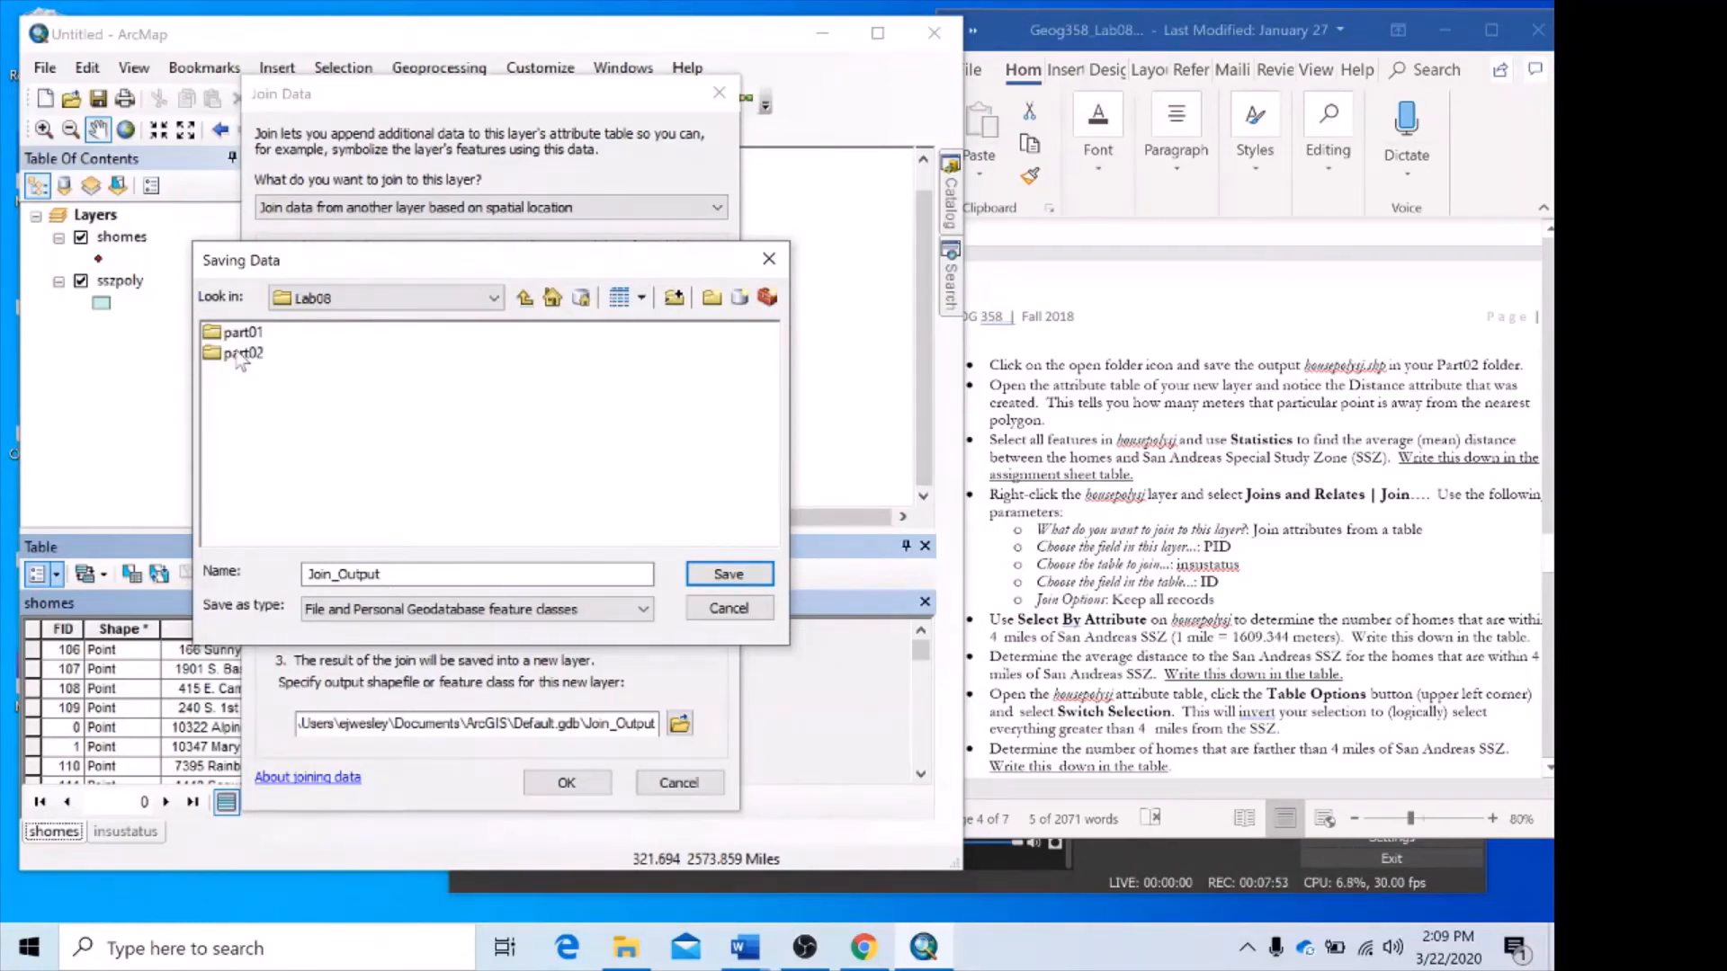
click(240, 358)
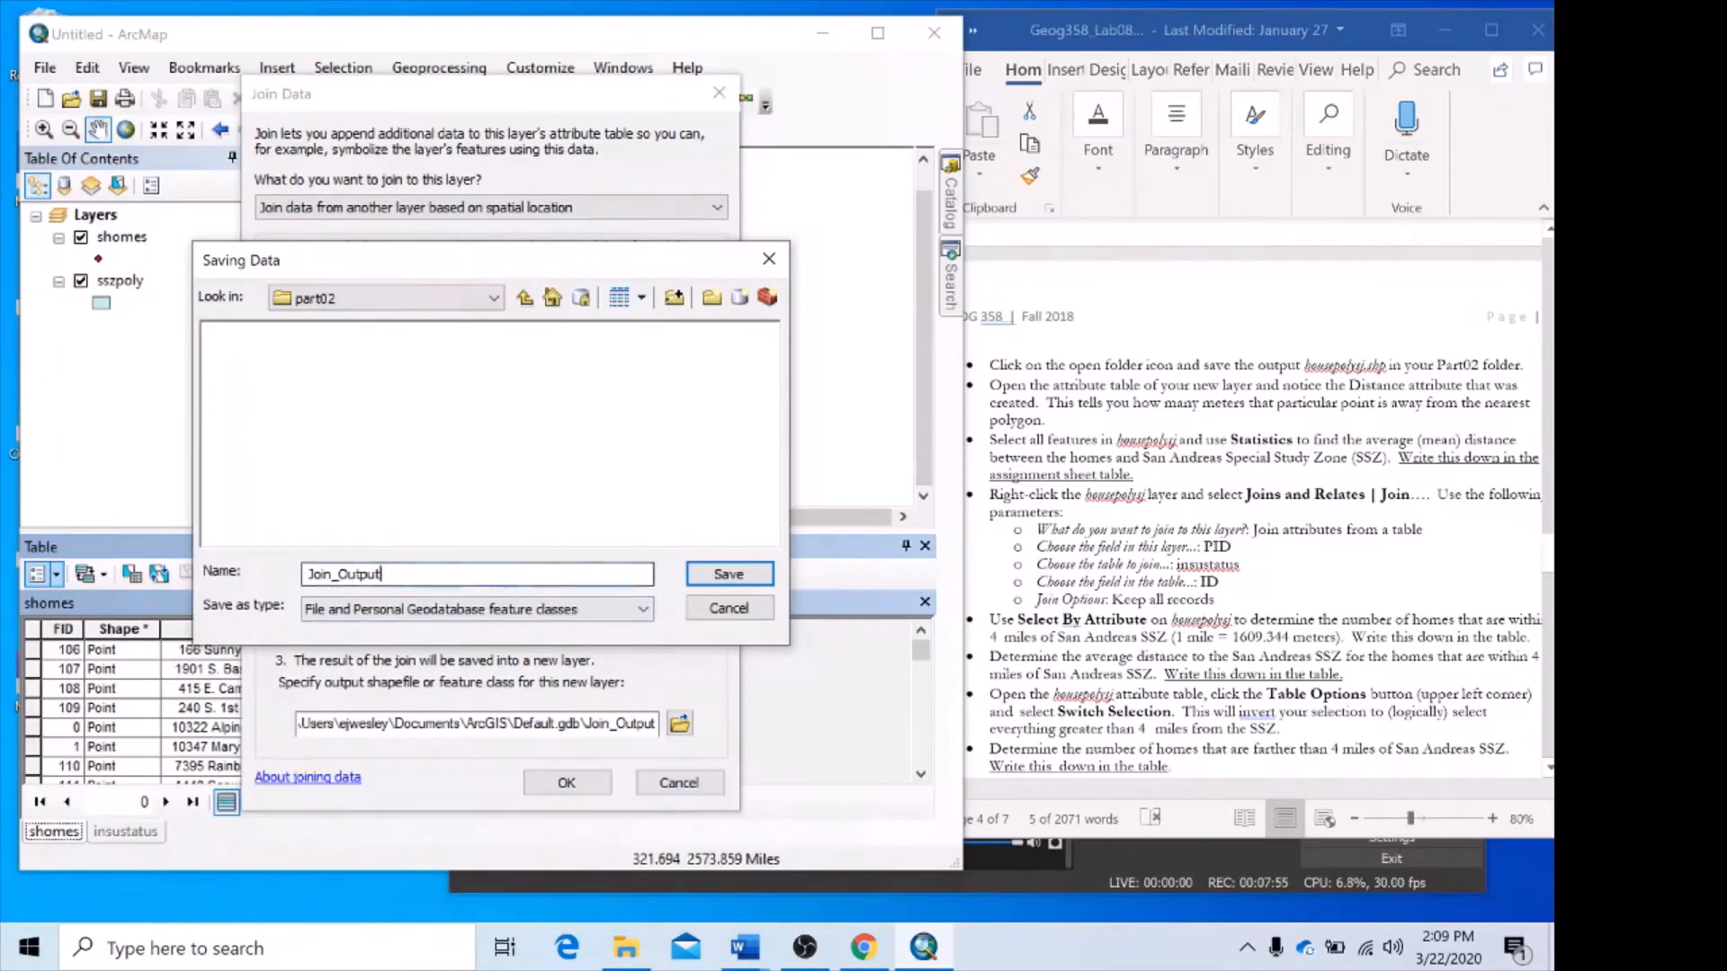
Name the join output house_poly_spjoin and save it with the Shapefile type.
double_click(355, 573)
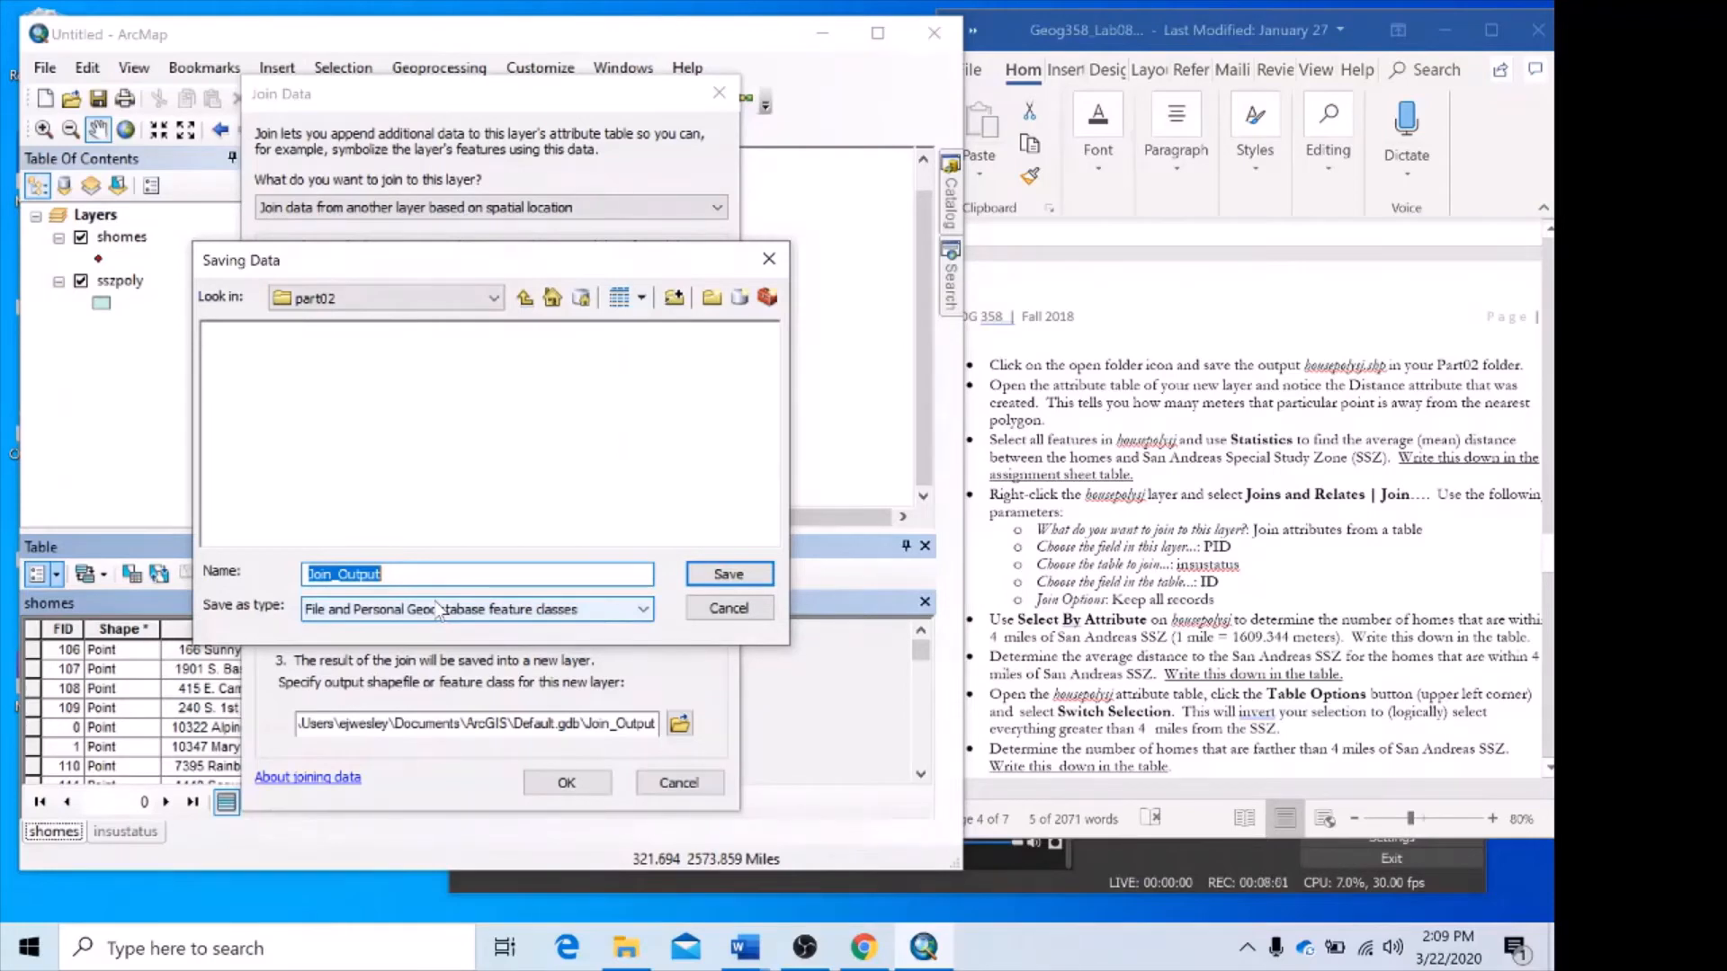
text(house_pol)
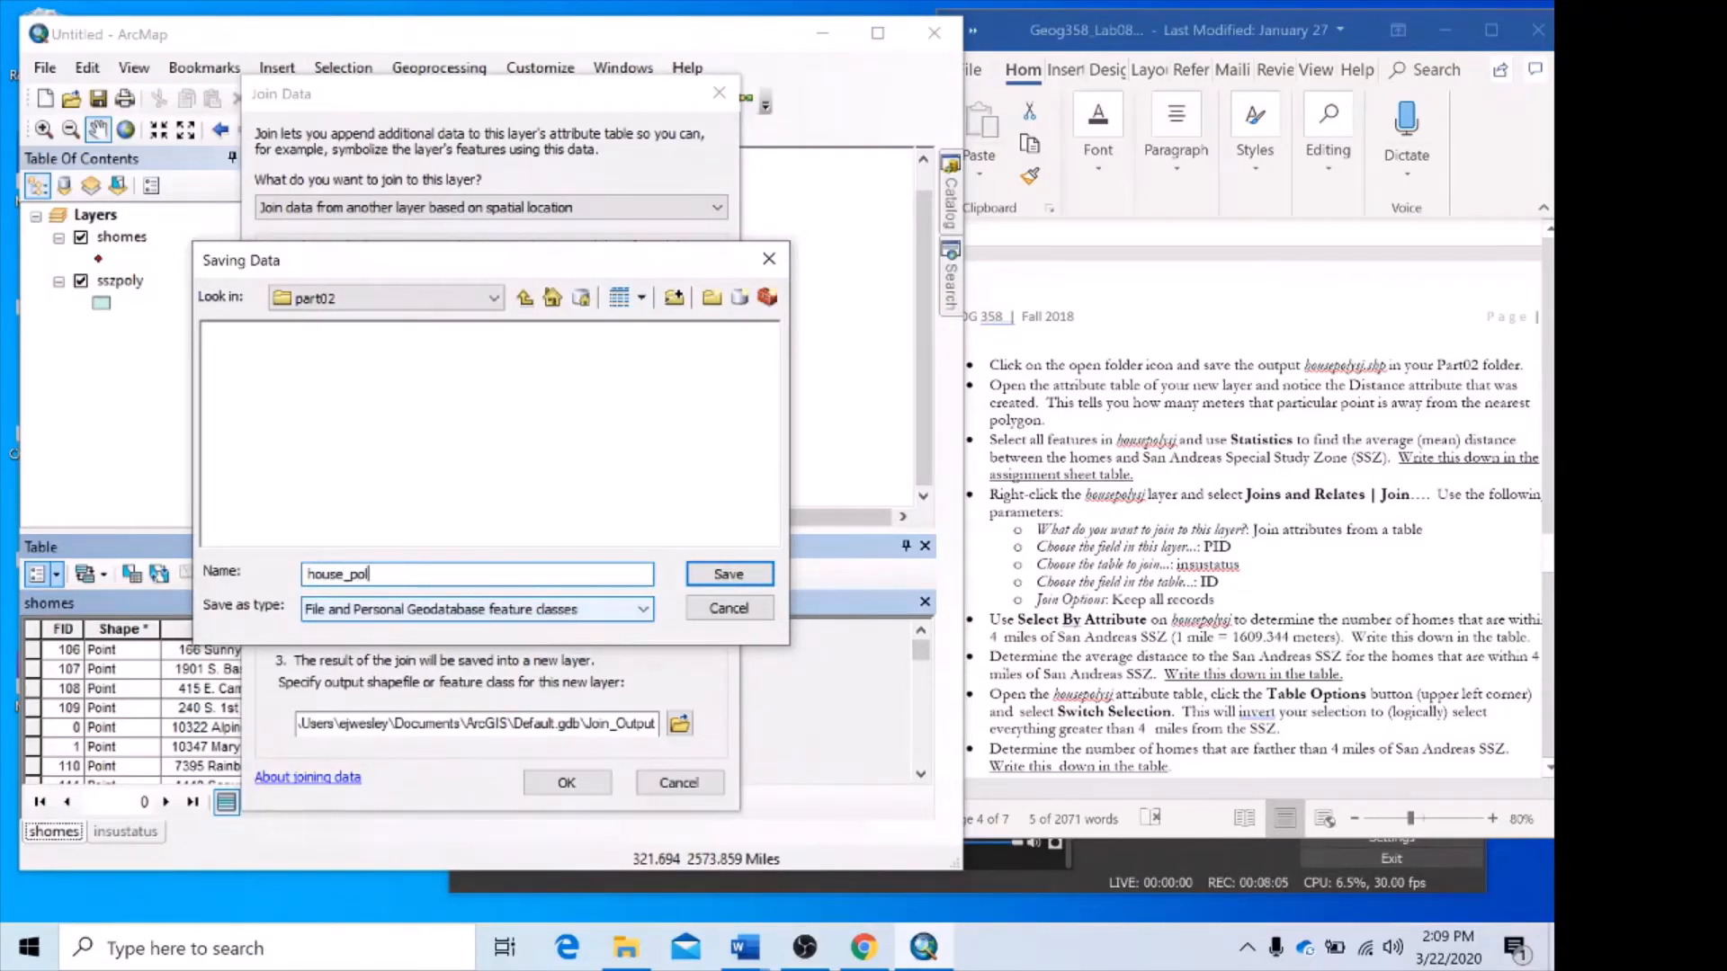
text(y_spjoin)
click(603, 606)
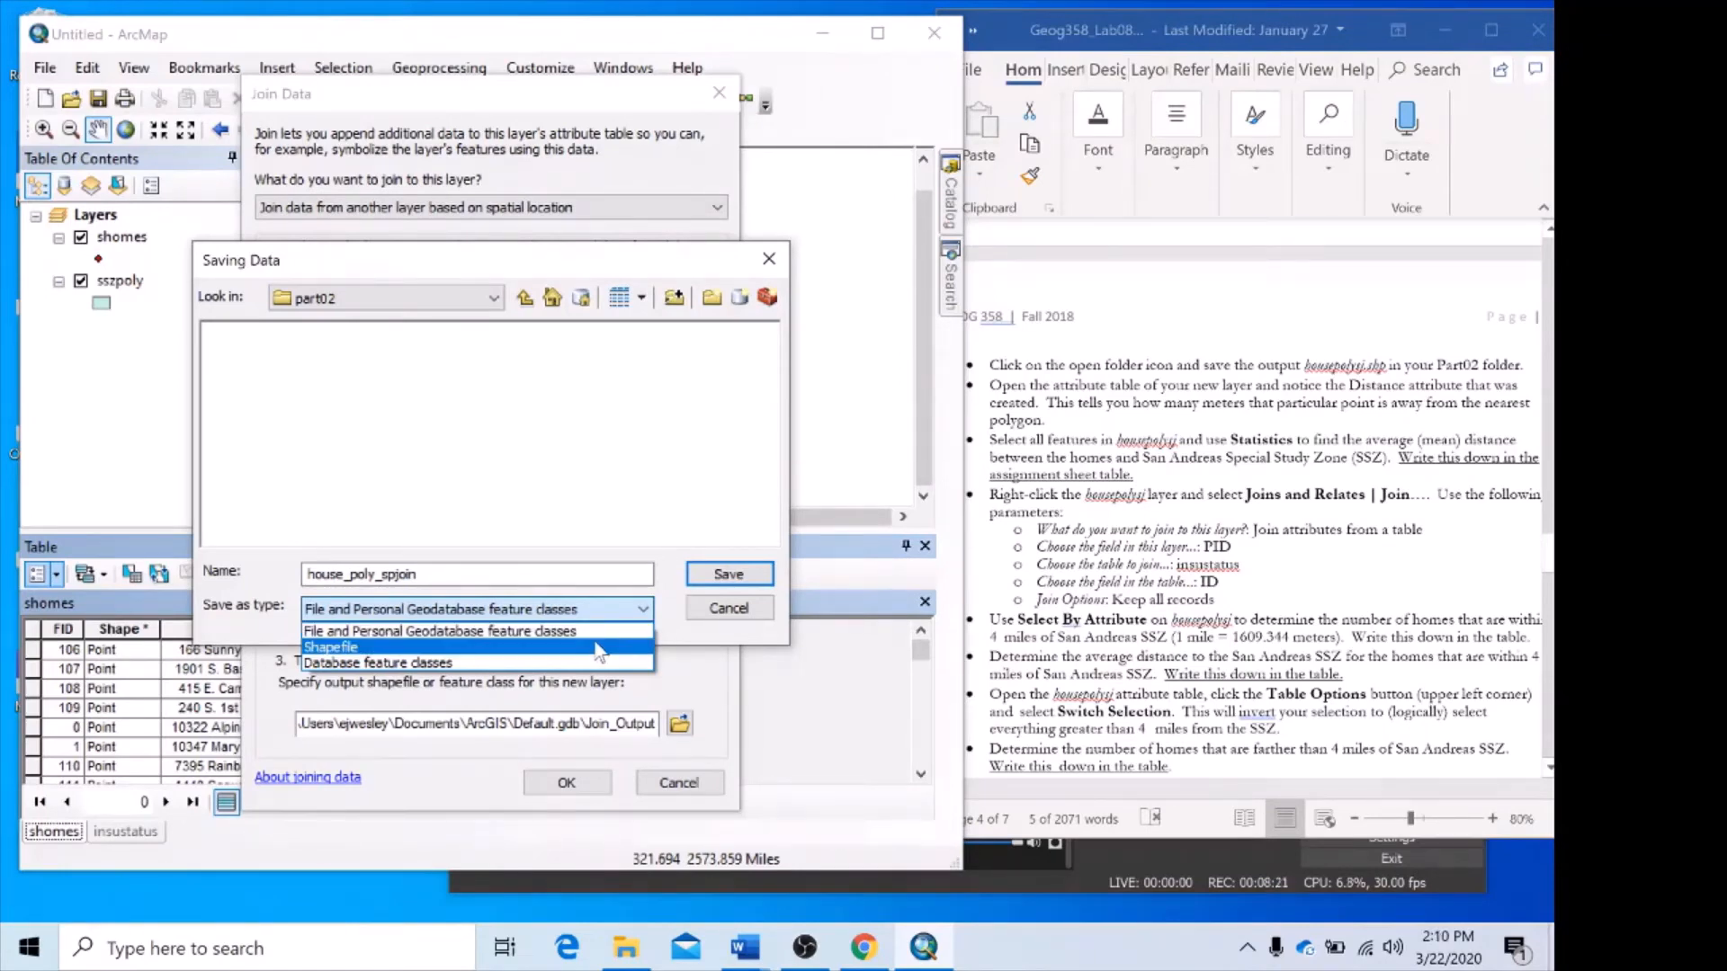
click(598, 648)
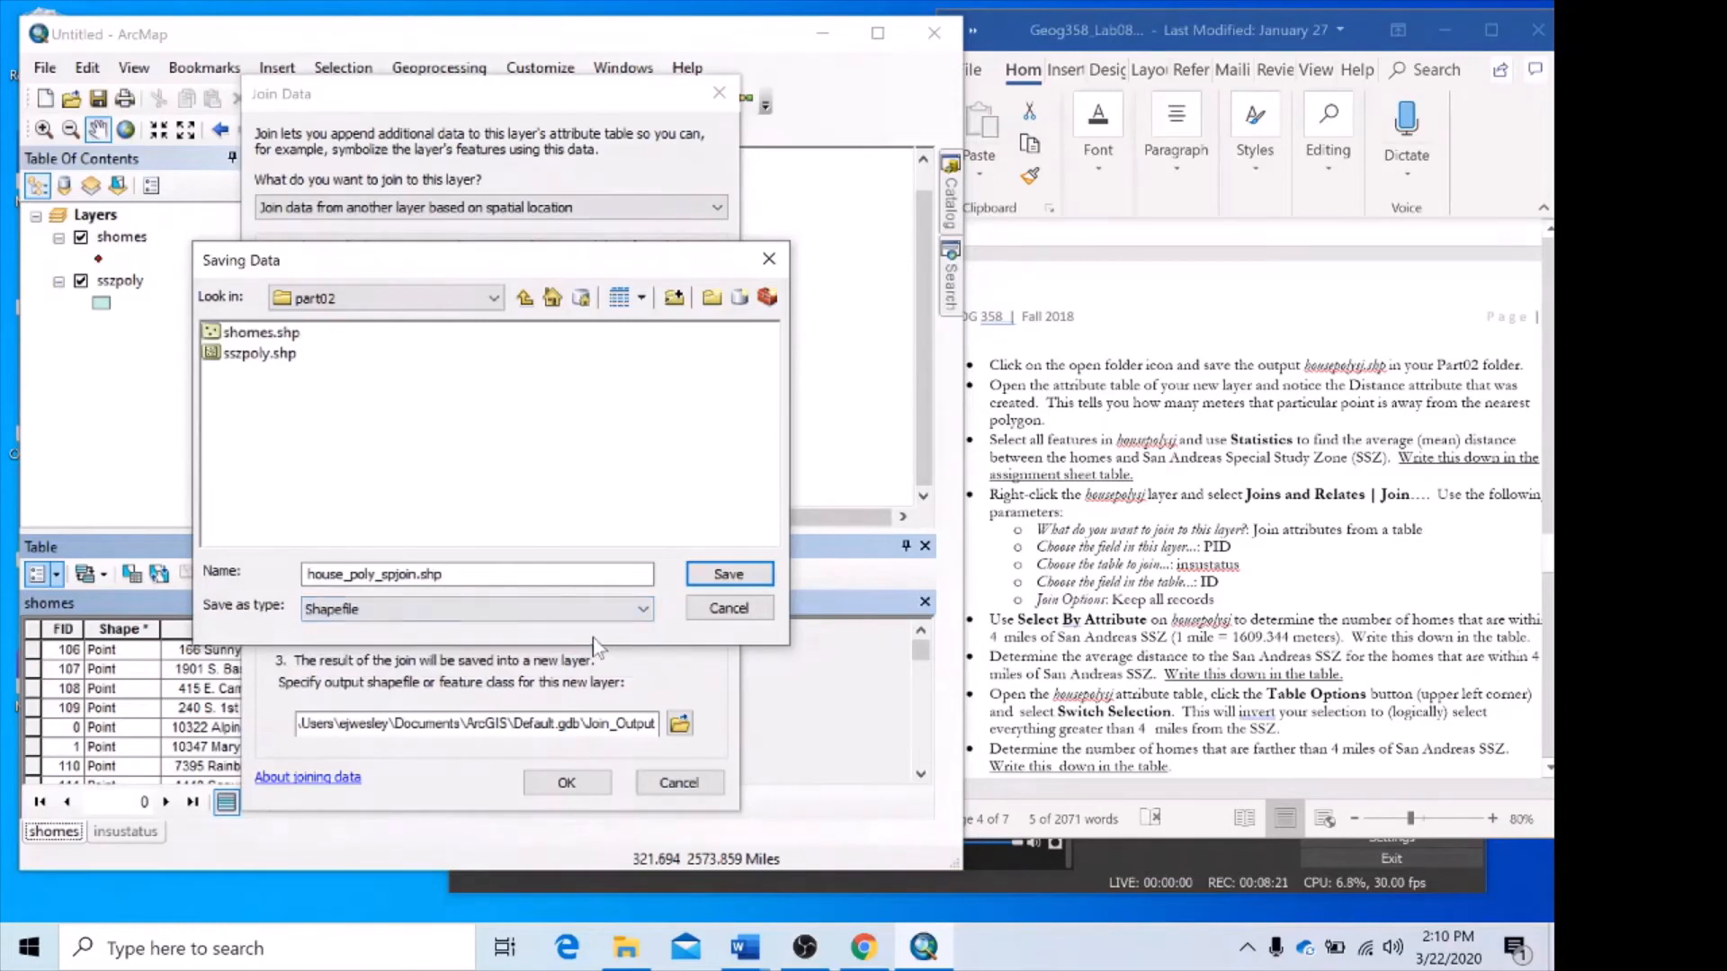
click(745, 578)
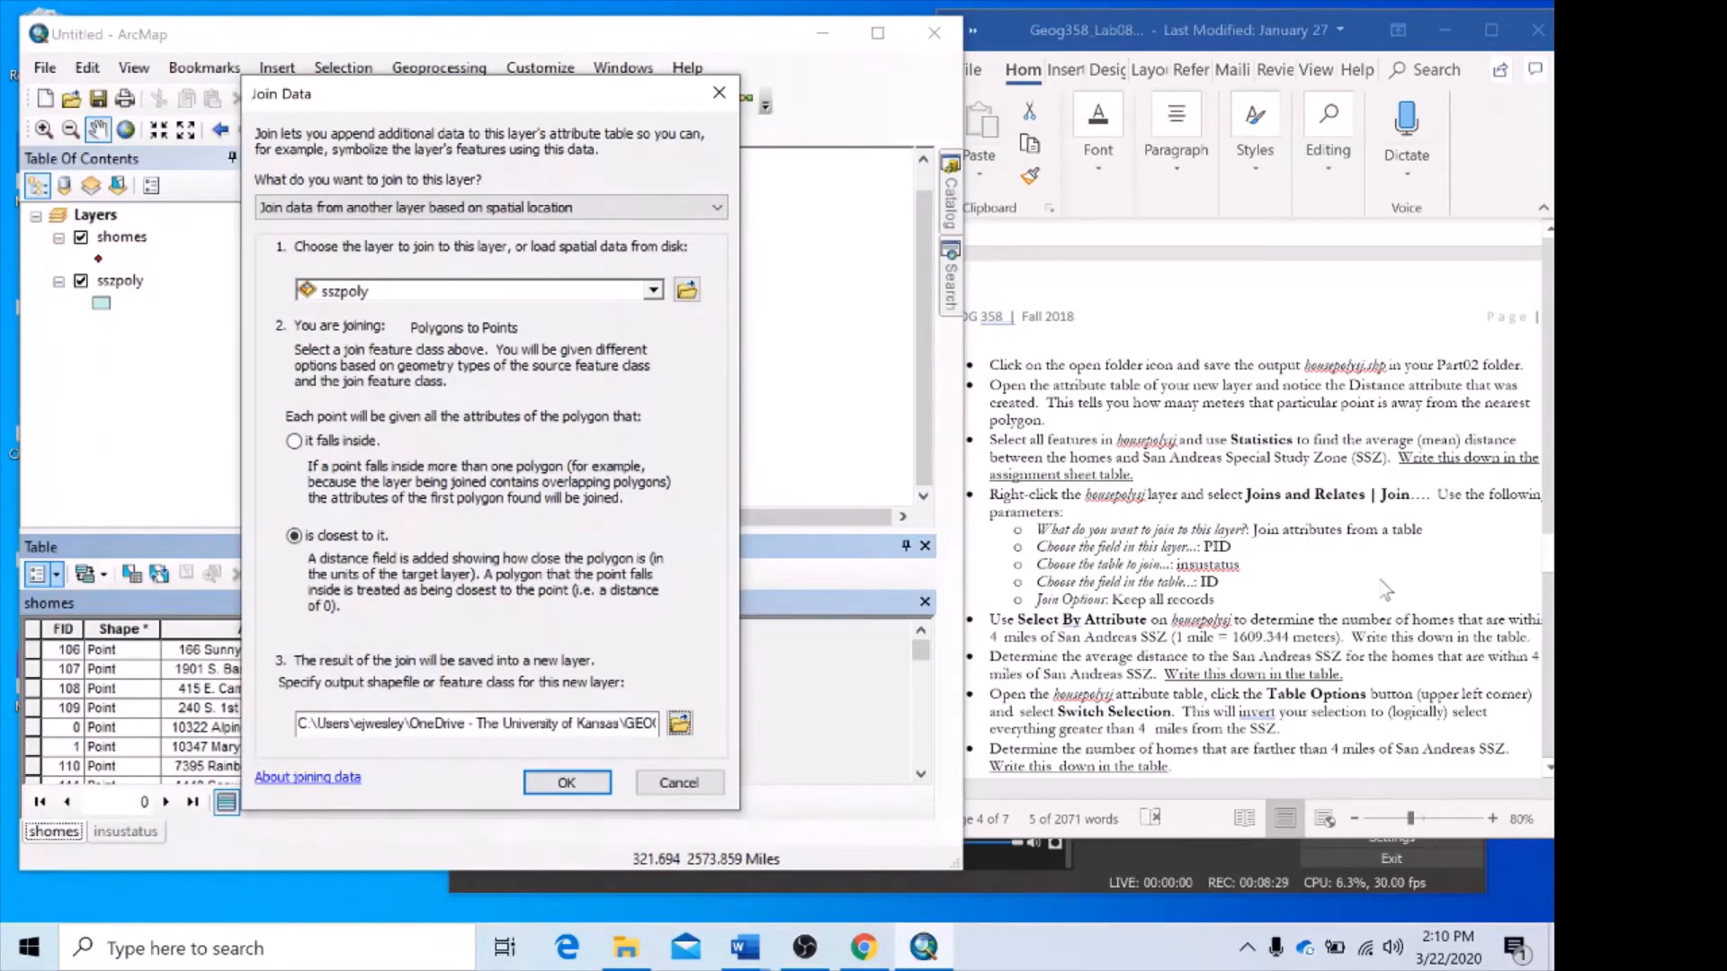
Skim the remaining handout instructions and run the spatial join of sszpoly to shomes.
scroll(1385, 587, down, 1)
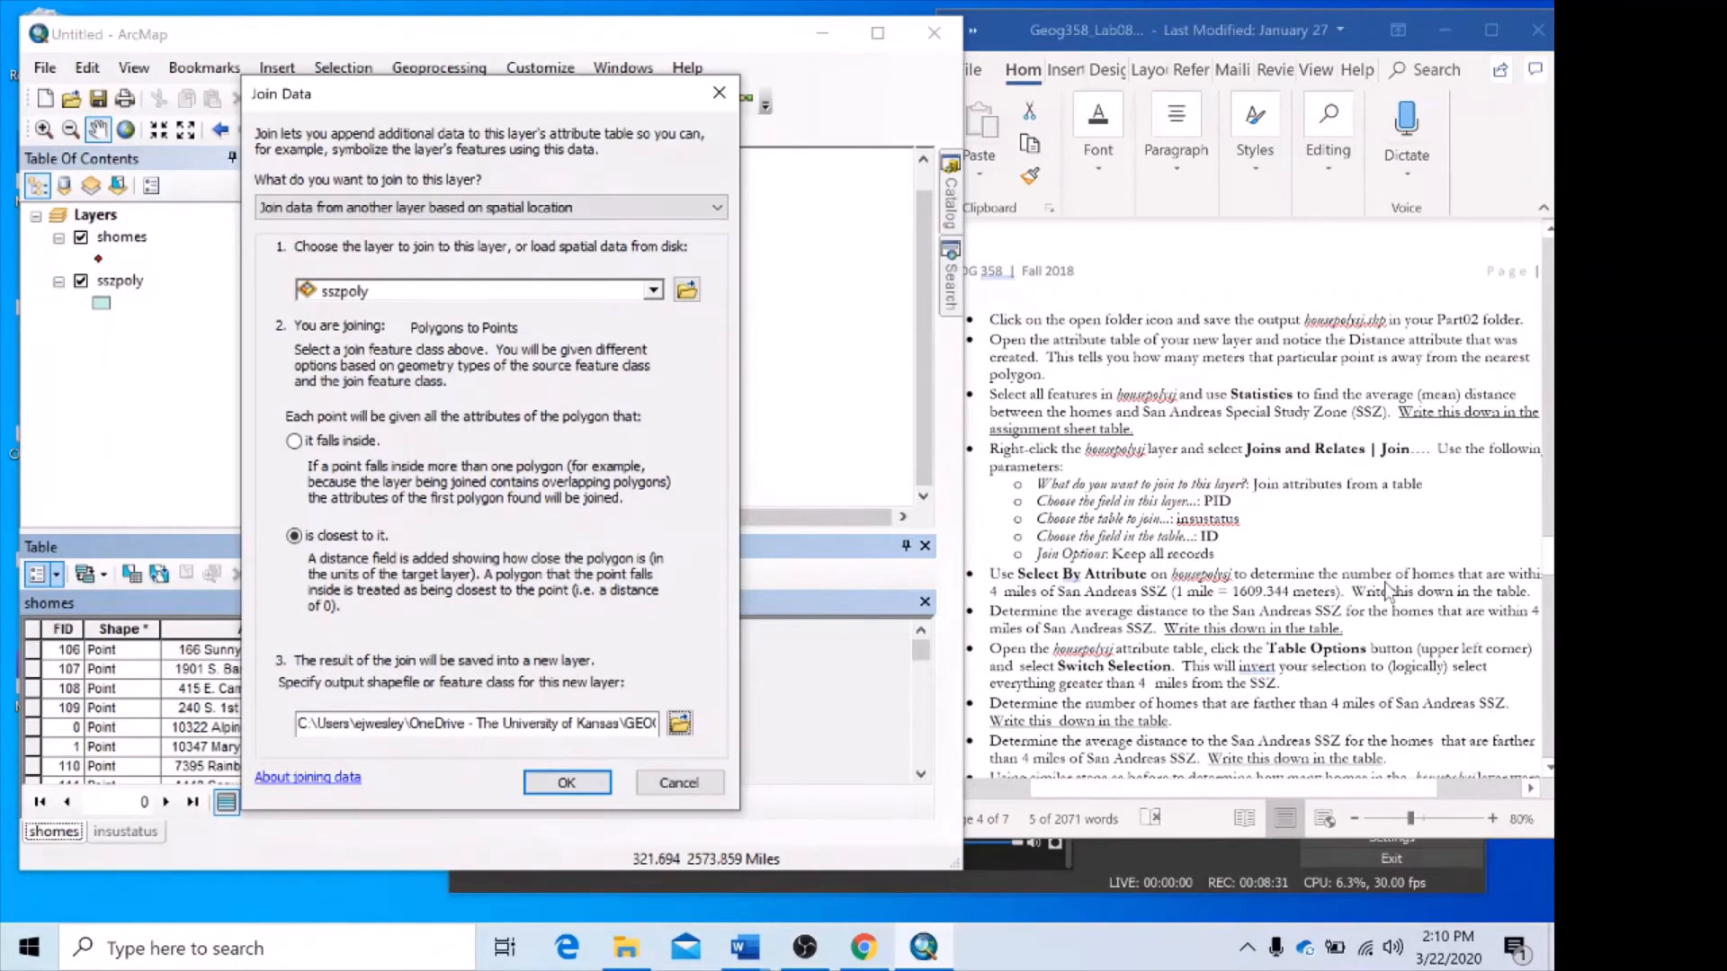
scroll(1388, 591, down, 1)
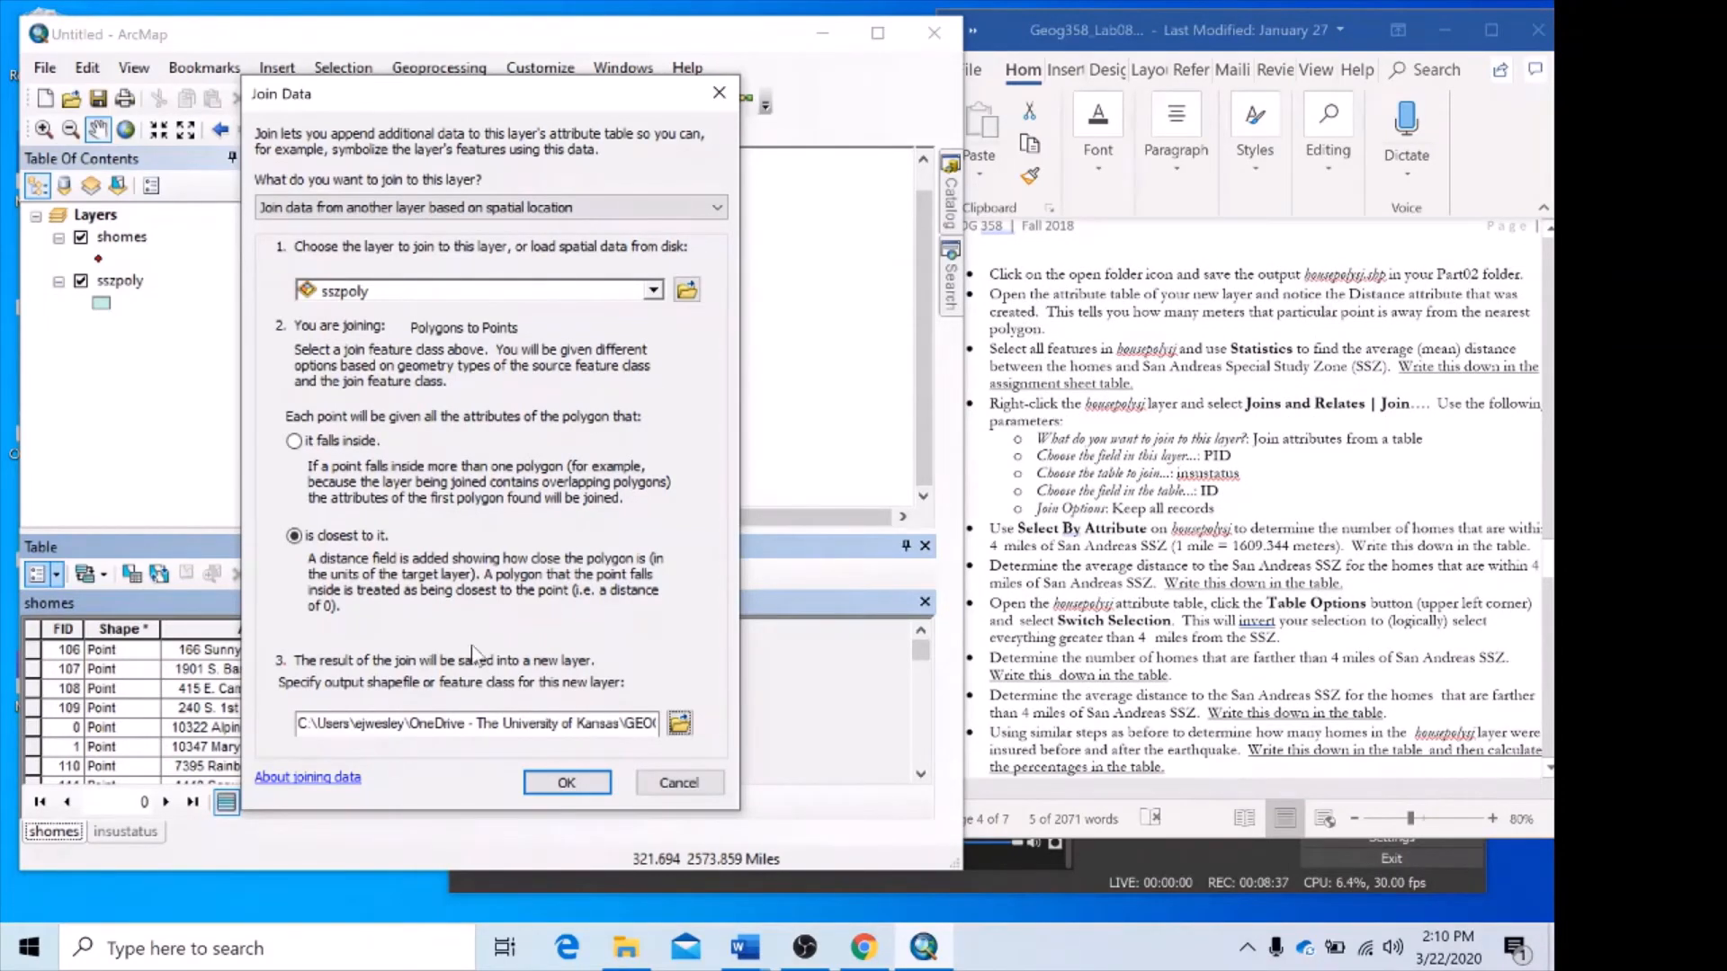
click(567, 782)
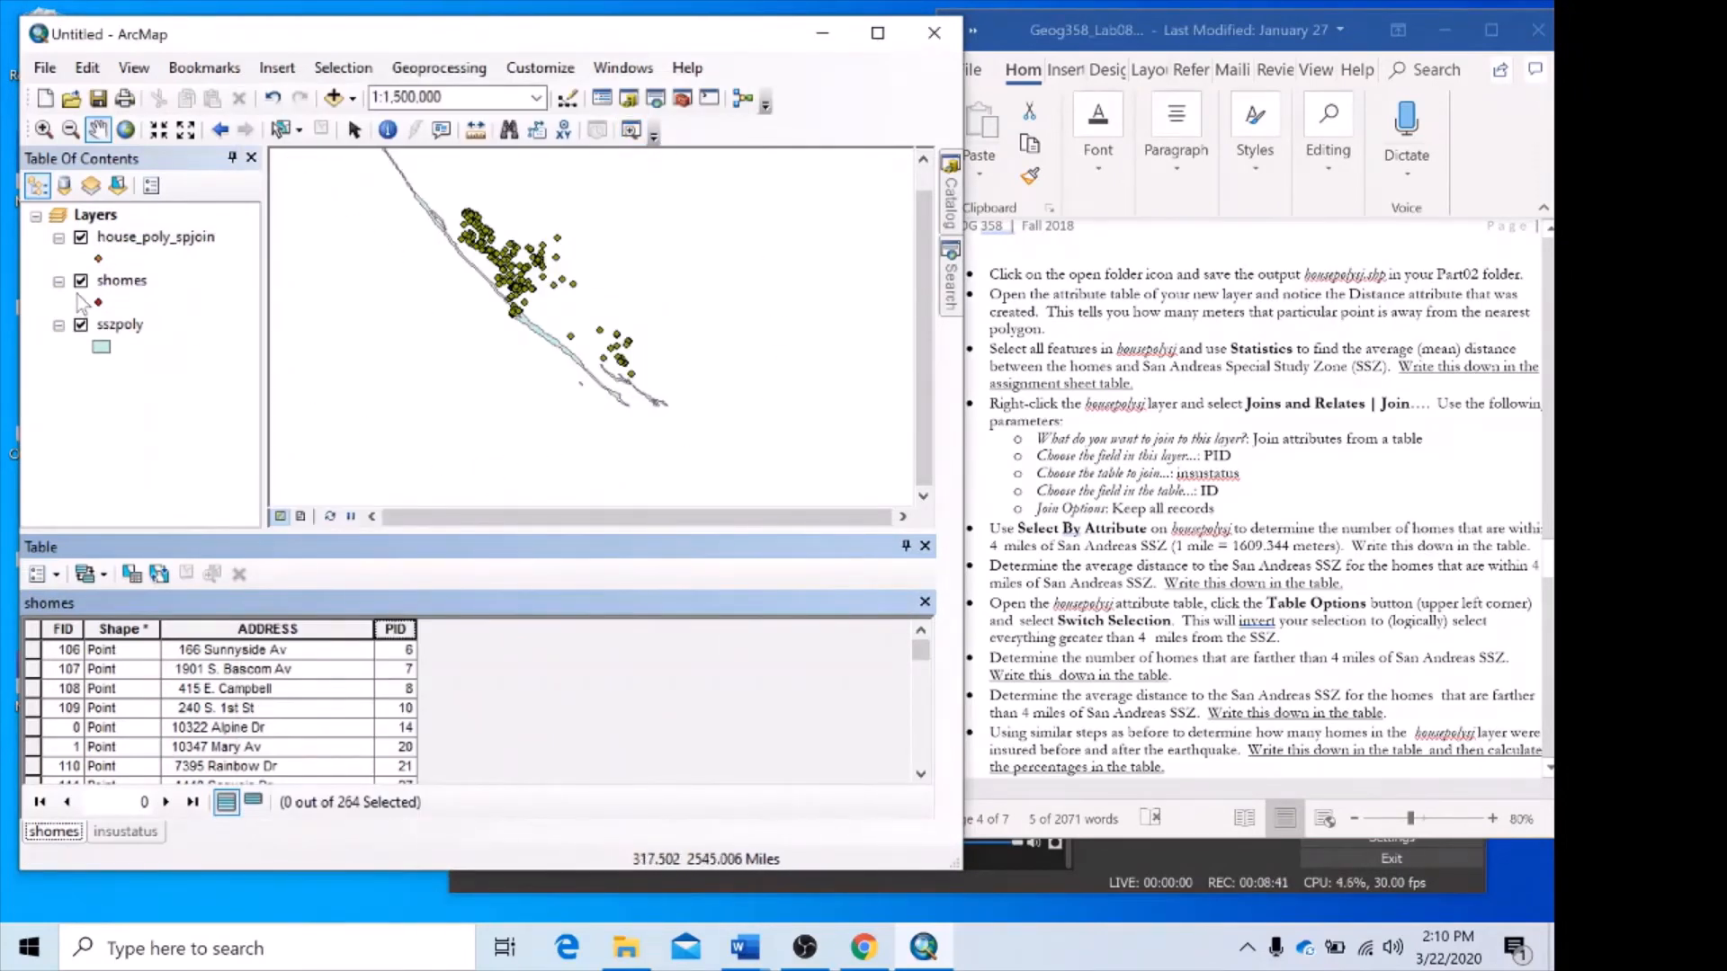
Open the attribute table of the house_poly_spjoin layer and examine its Distance field.
scroll(477, 209, down, 4)
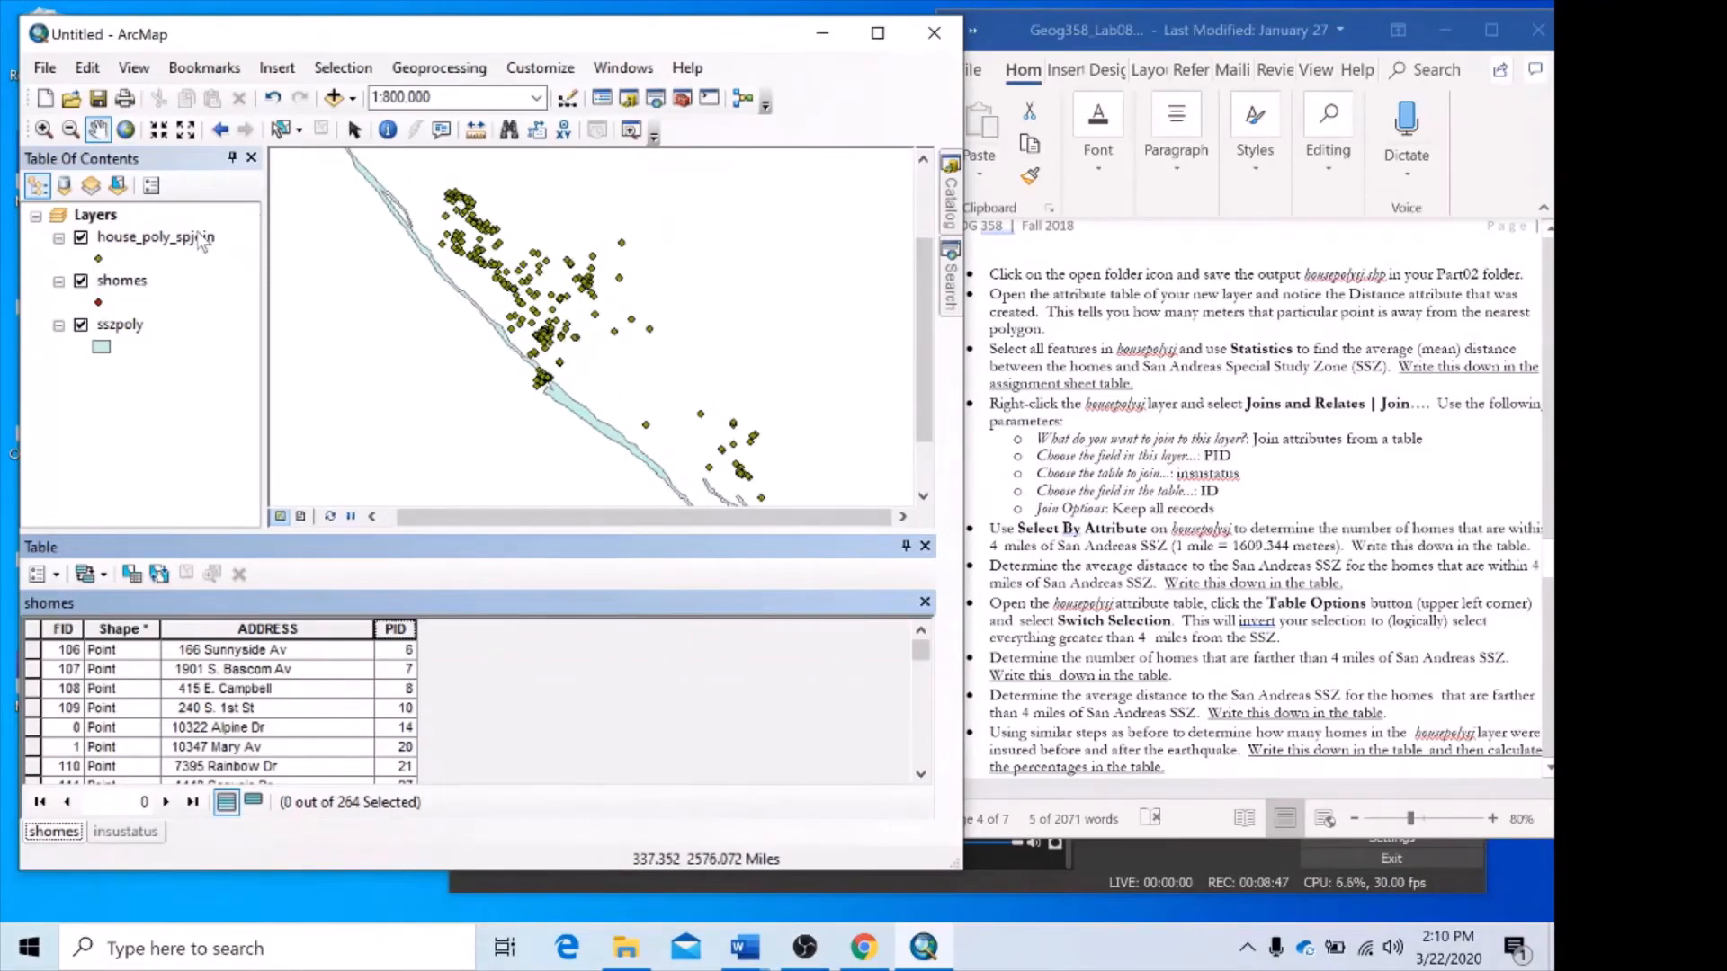
mouse_move(652, 424)
mouse_down()
mouse_move(540, 315)
mouse_move(654, 423)
mouse_up()
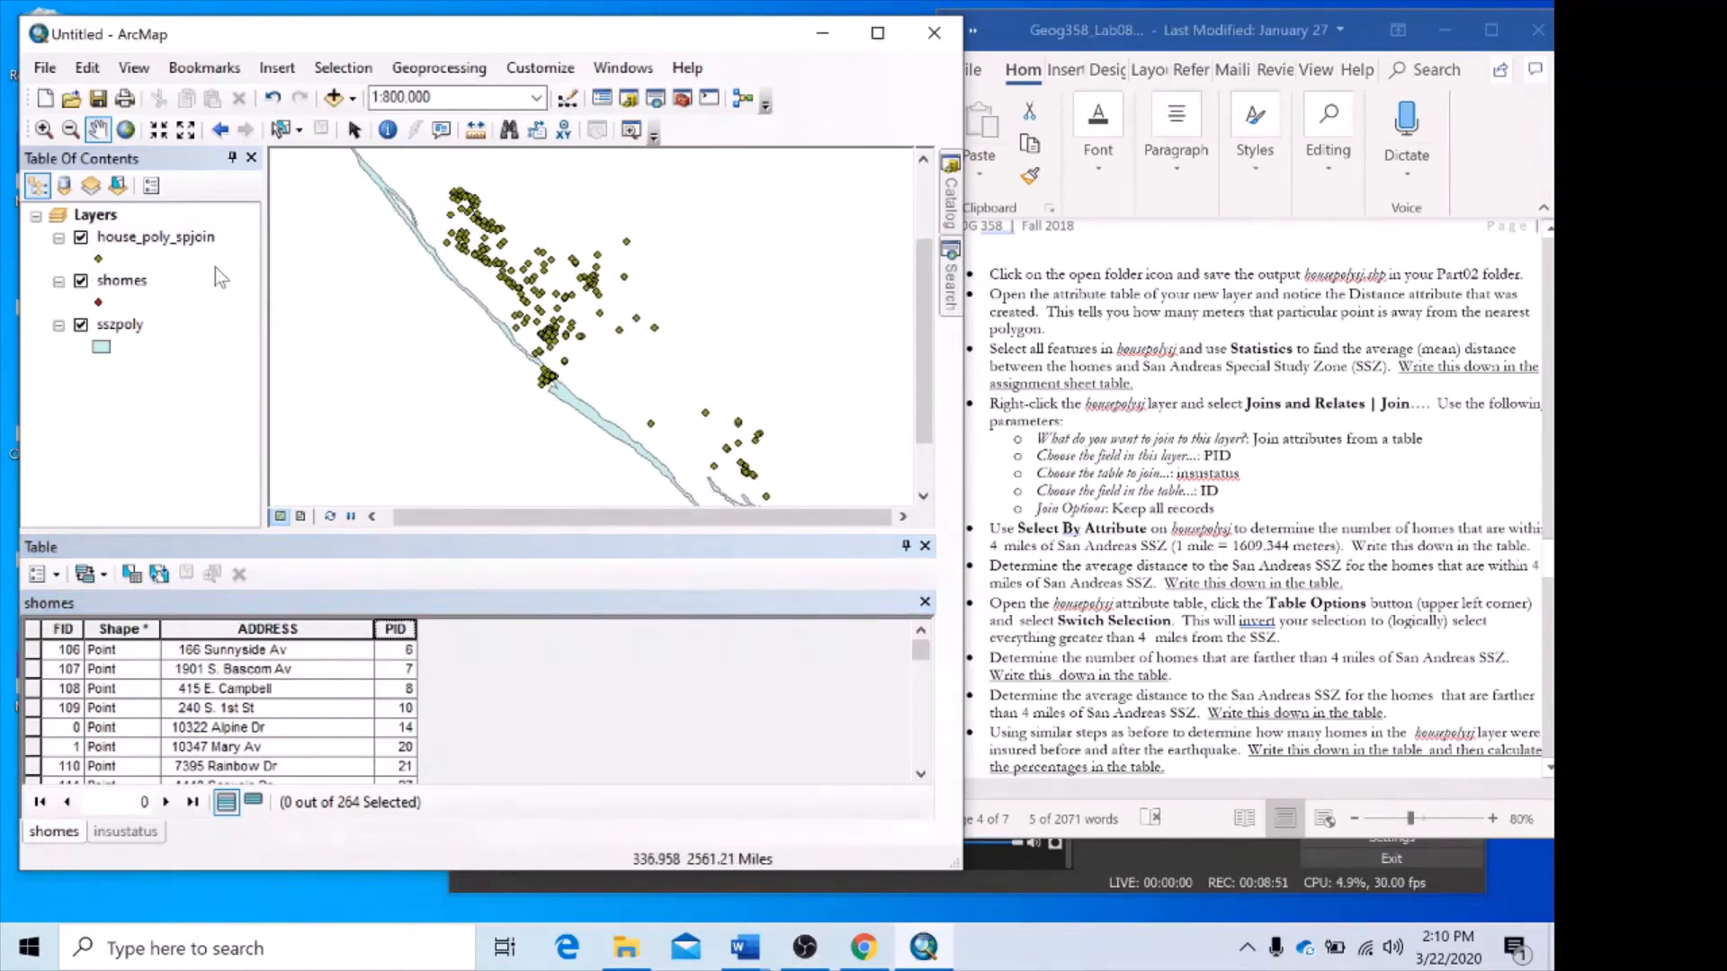
right_click(156, 237)
click(232, 304)
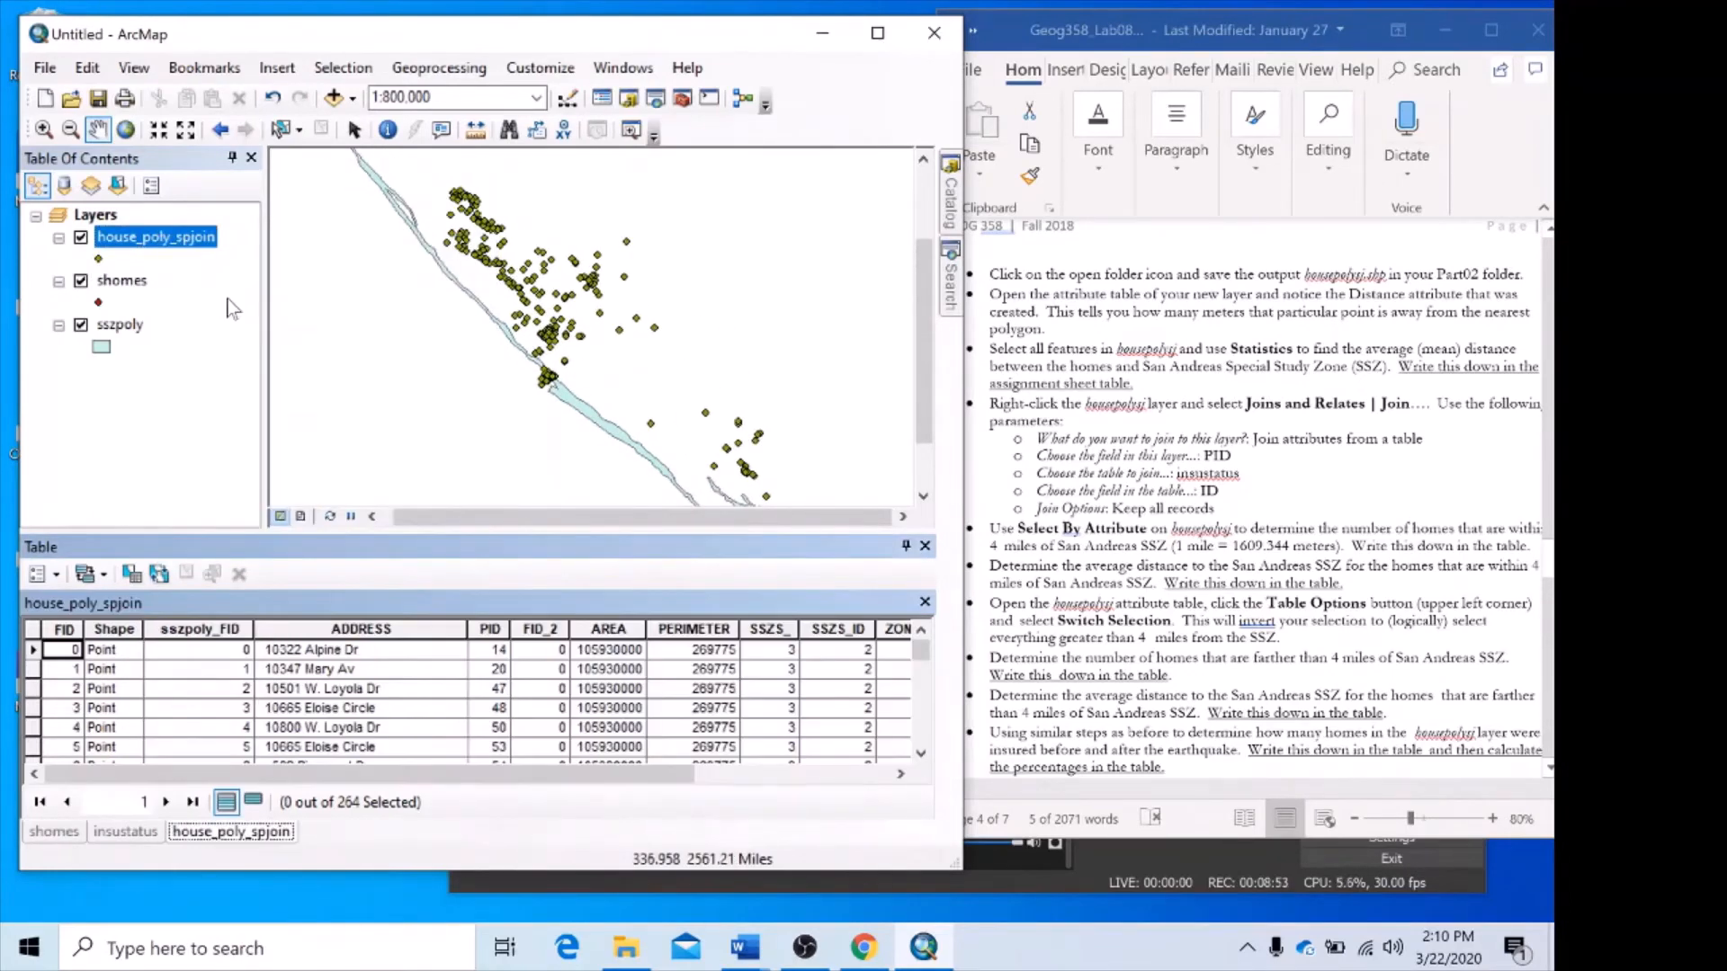
drag(619, 782, 891, 791)
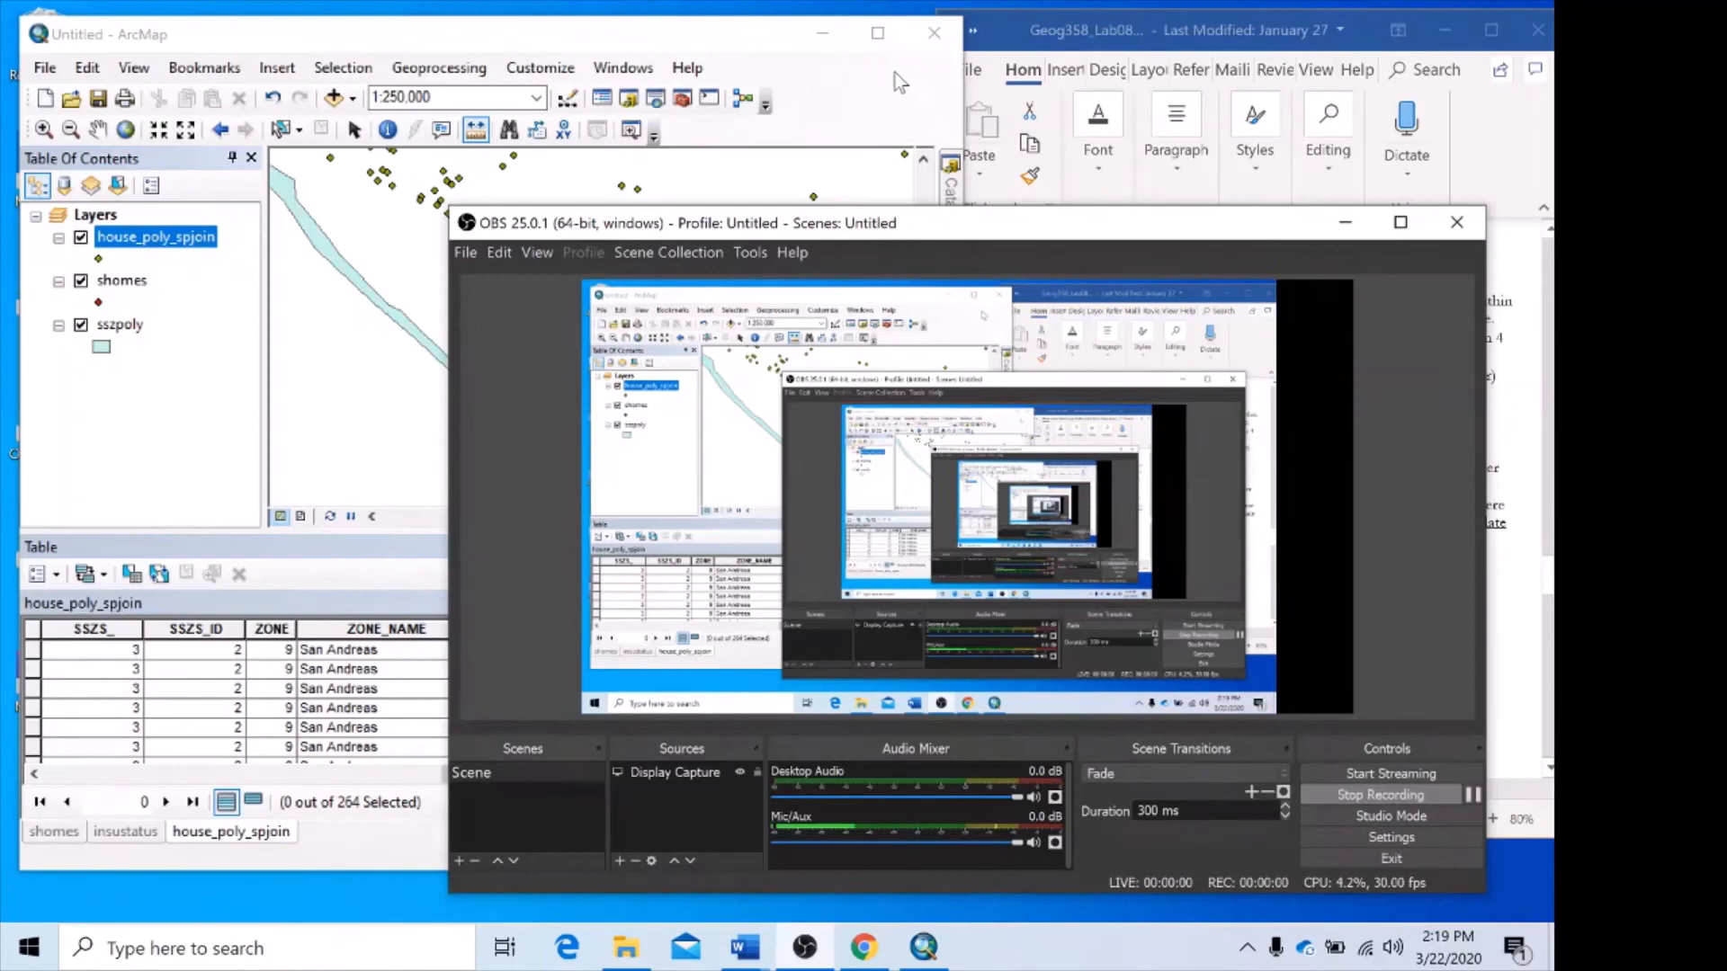
click(930, 104)
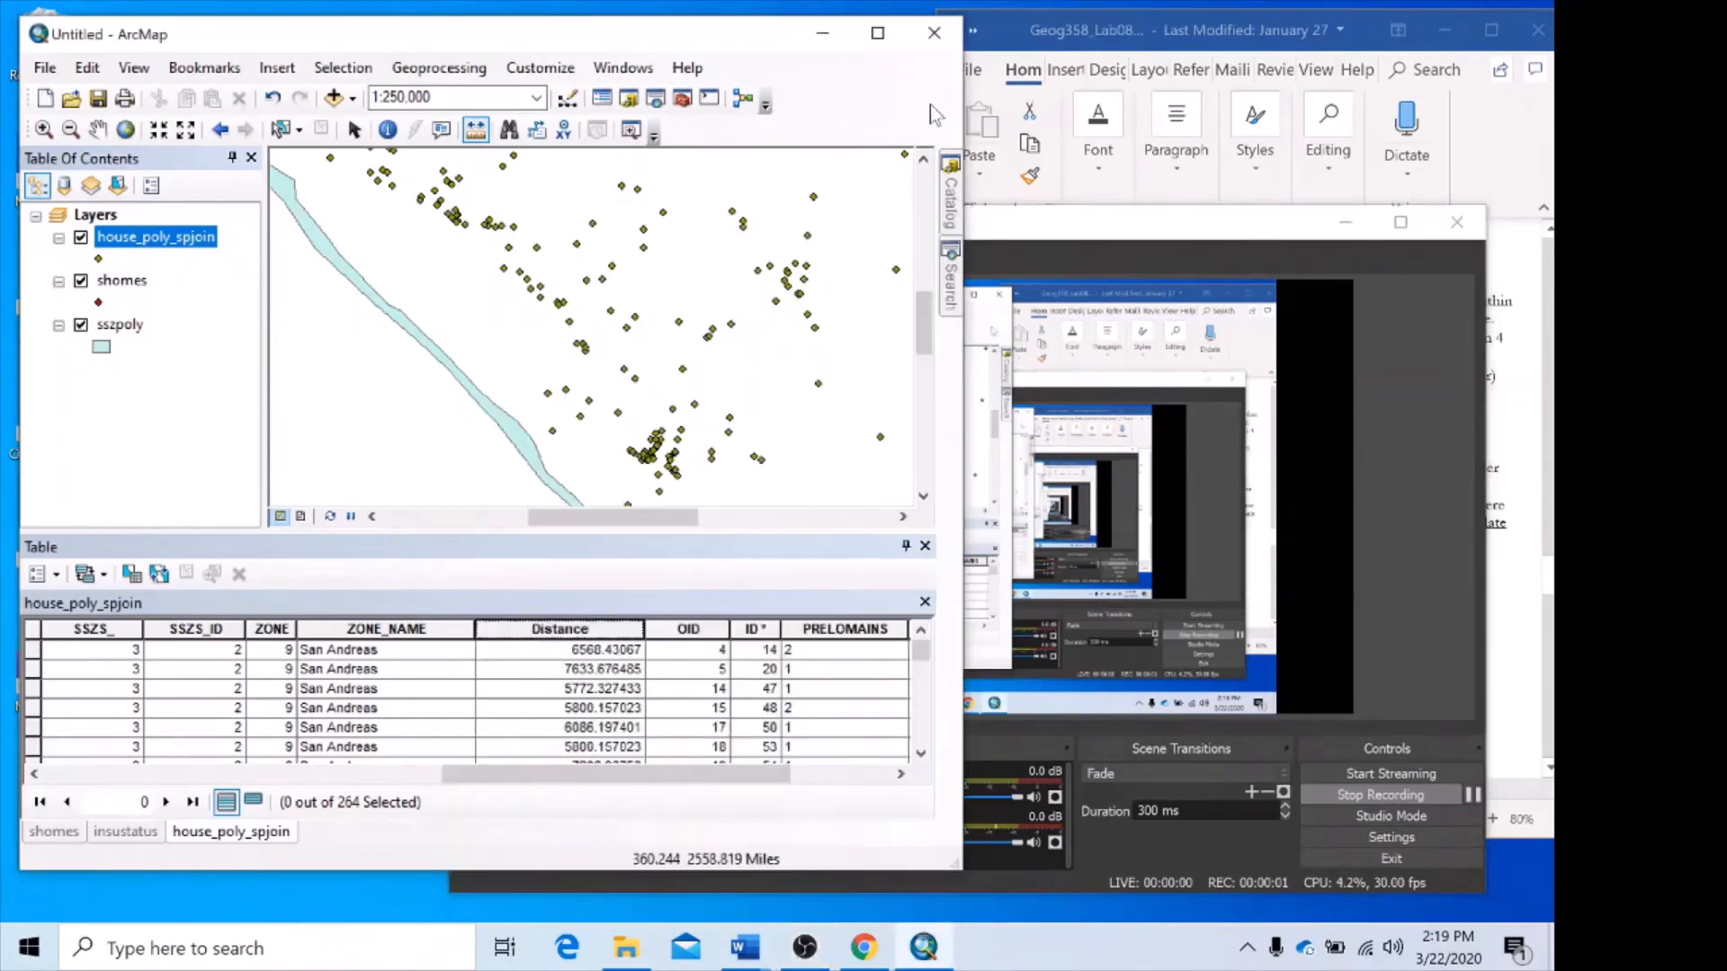
click(1096, 24)
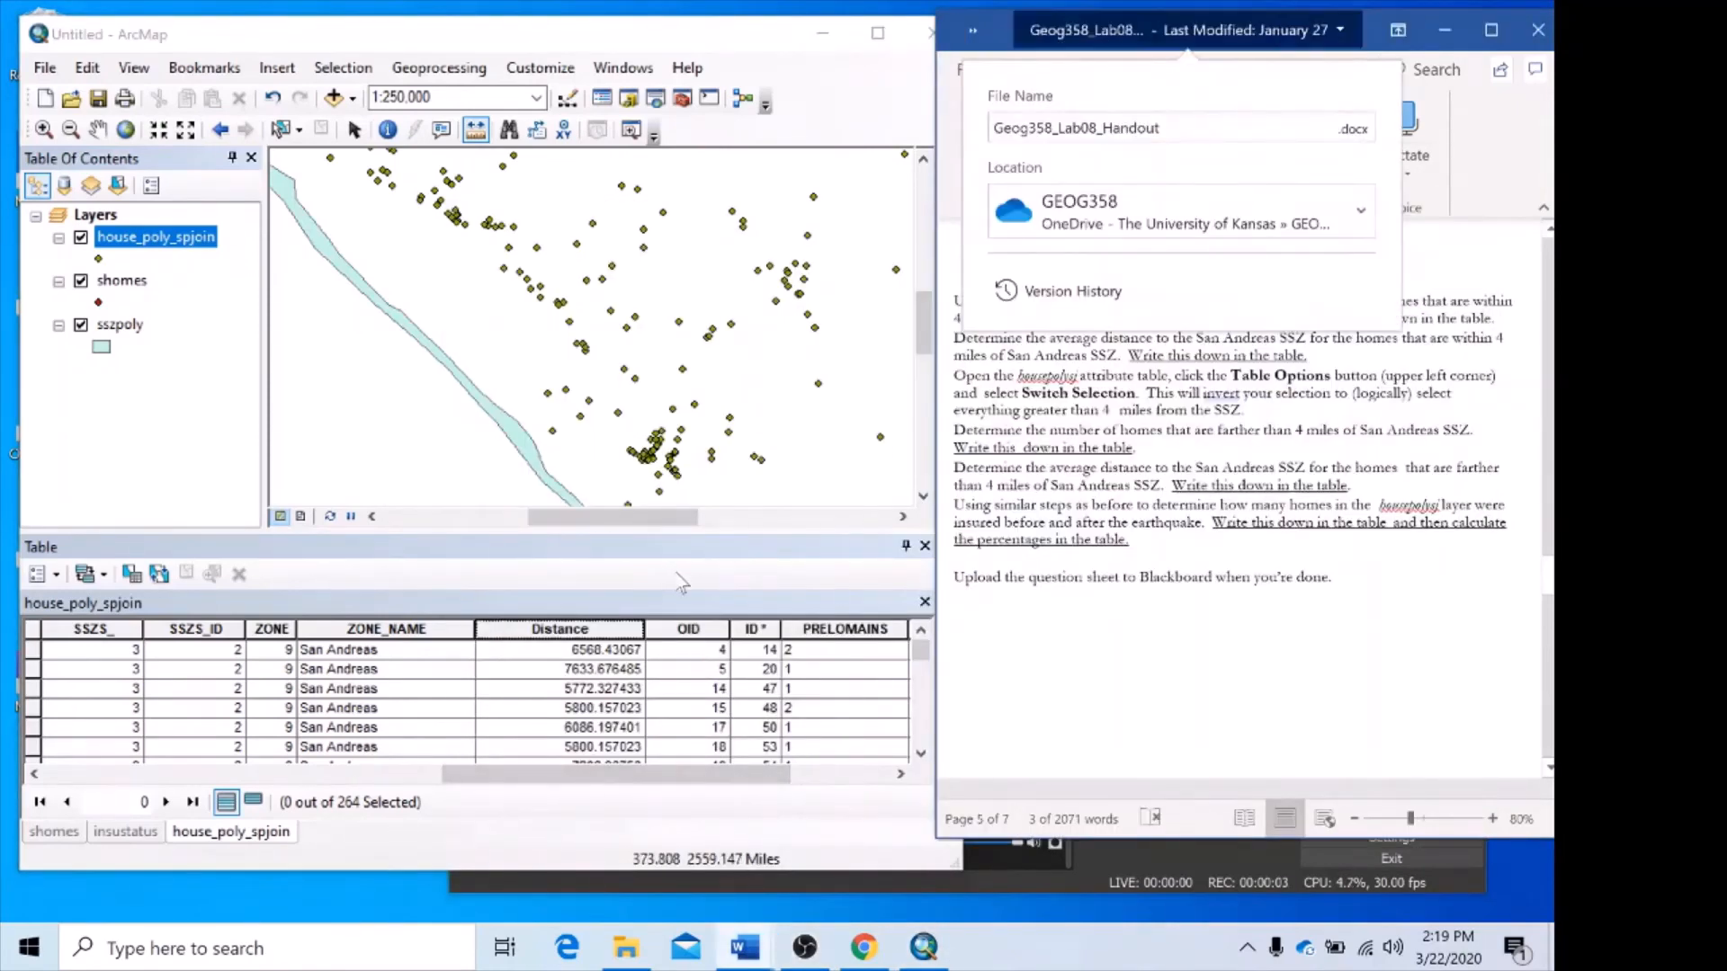
click(666, 589)
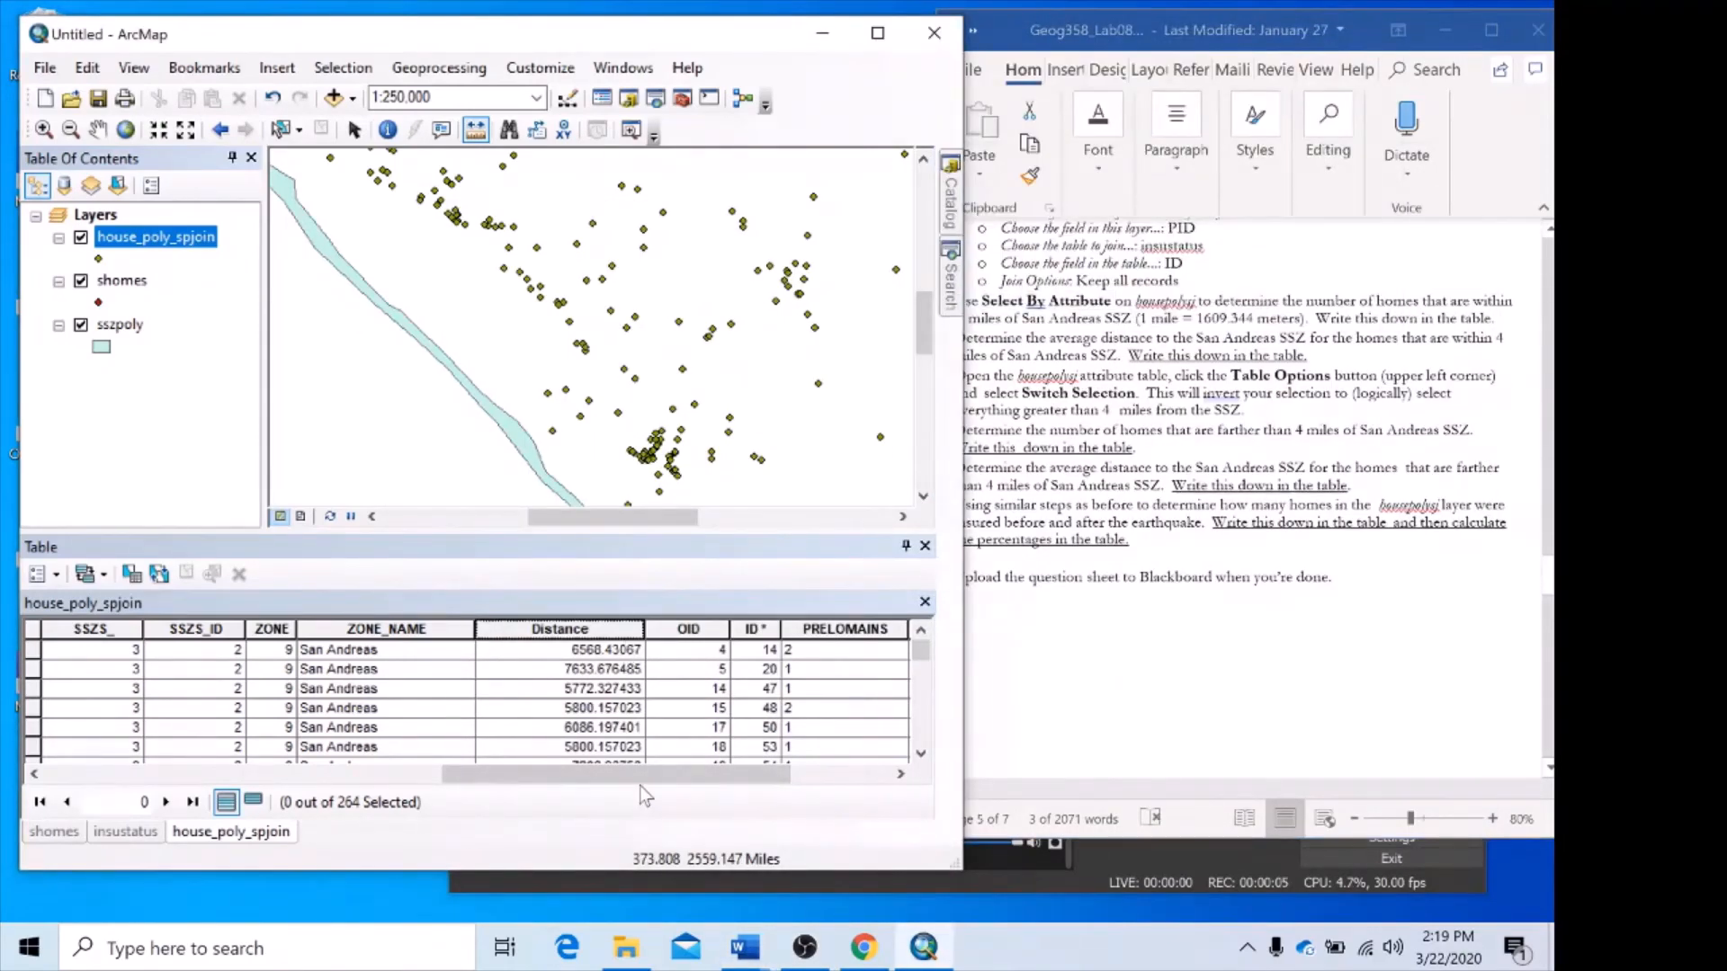
Highlight the Distance column in the house_poly_spjoin table and check the map units in the data frame properties.
click(589, 627)
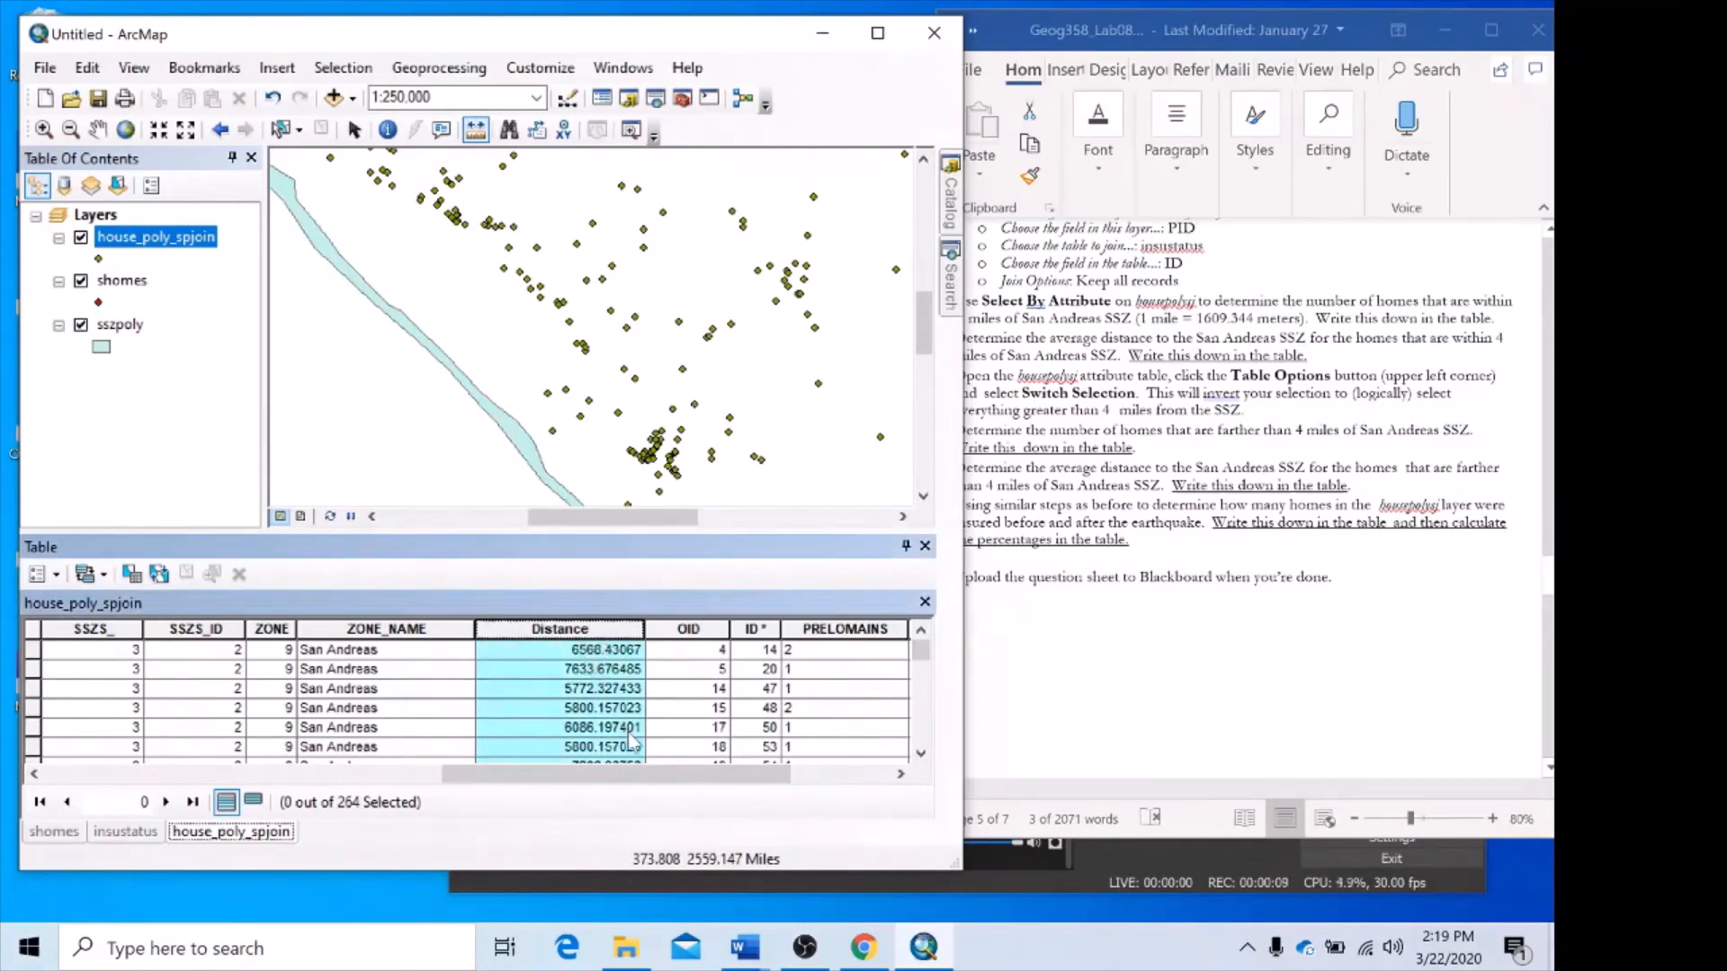
click(90, 216)
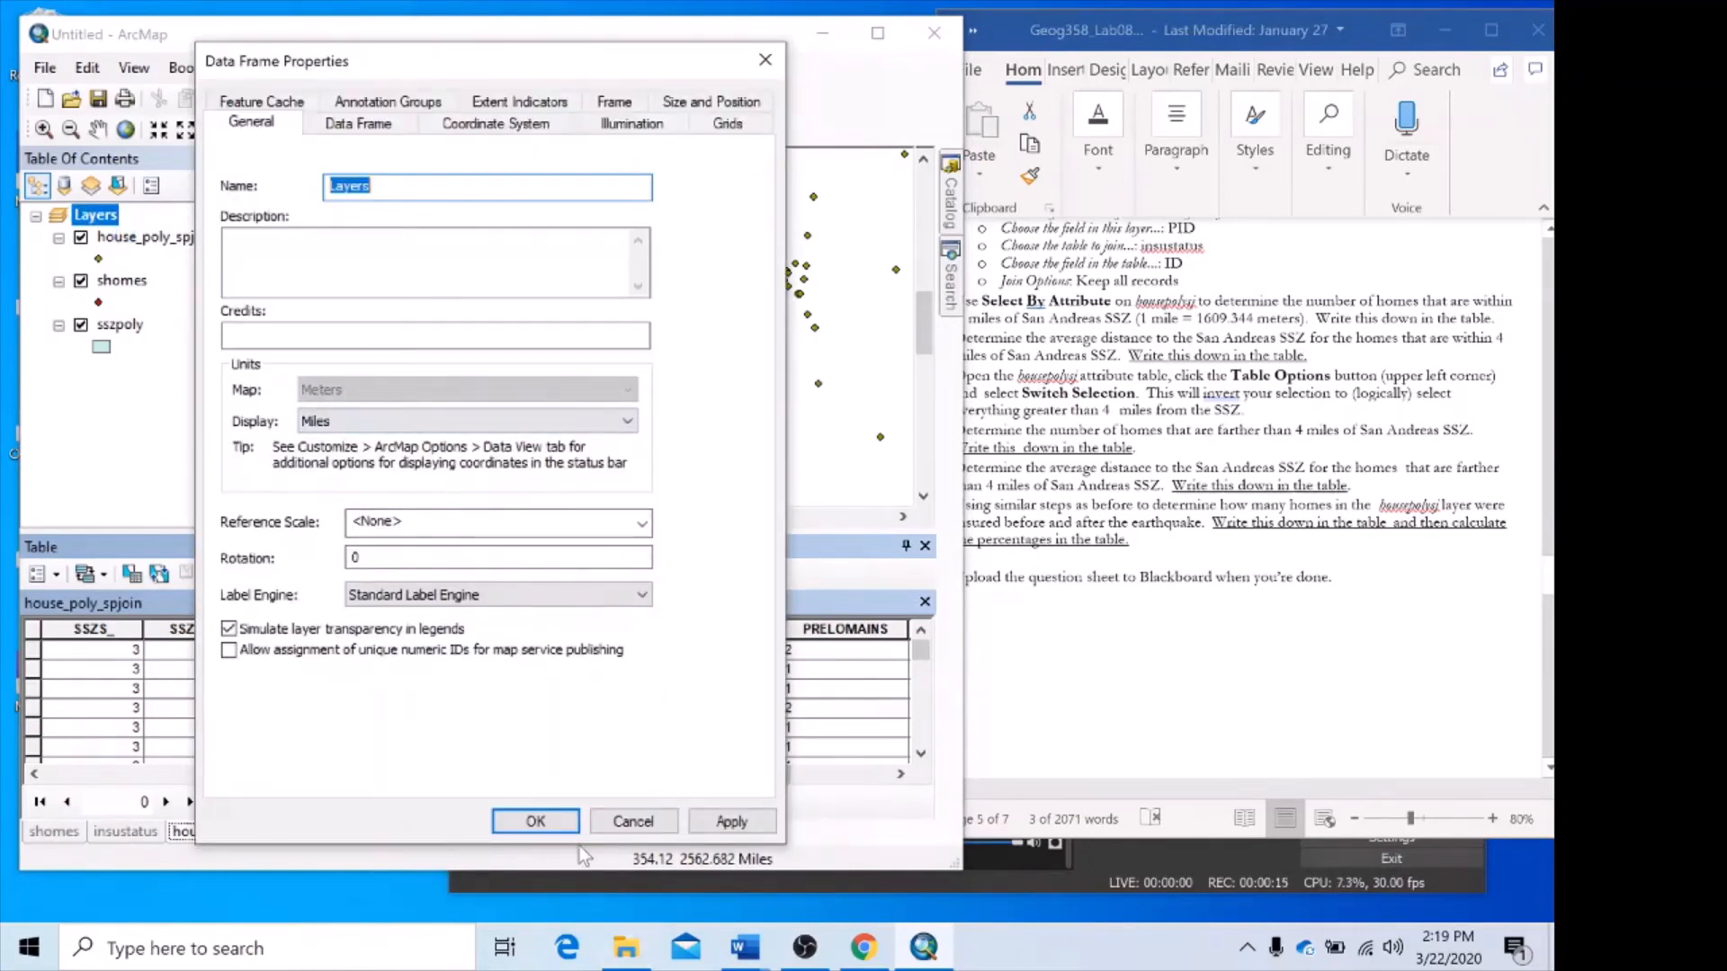
click(565, 822)
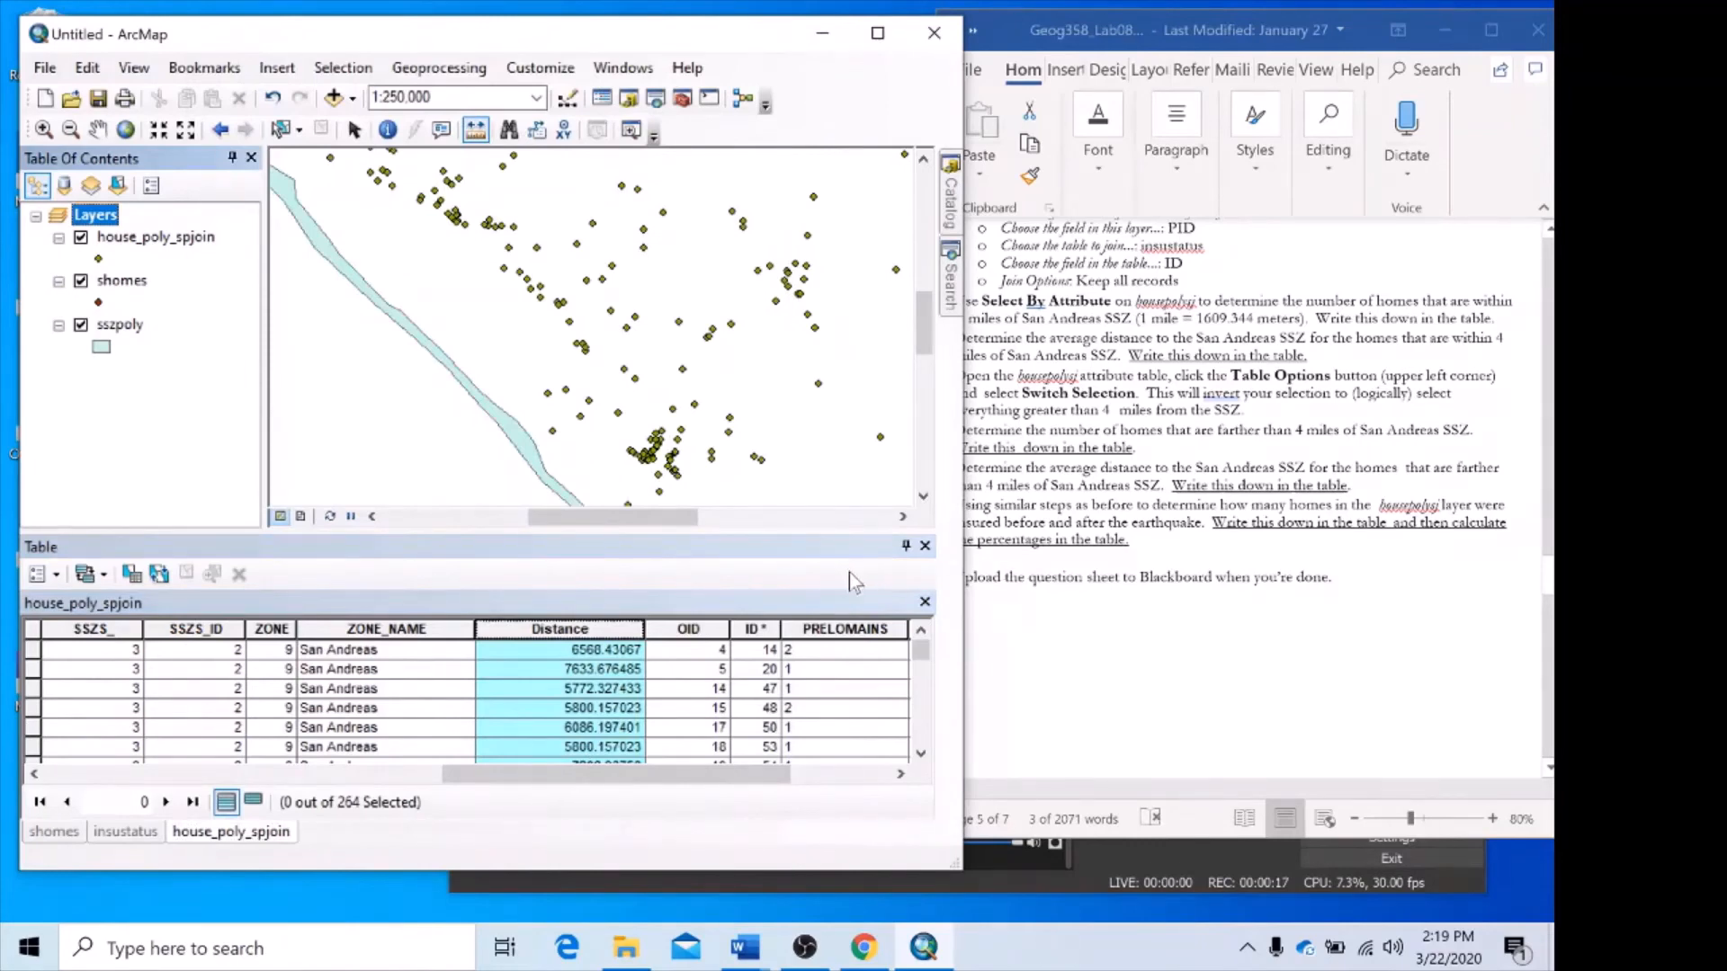
Start a Select by Attributes query on the house_poly_spjoin table with the clause "house_poly_spjoin.Distance" <=.
click(1144, 666)
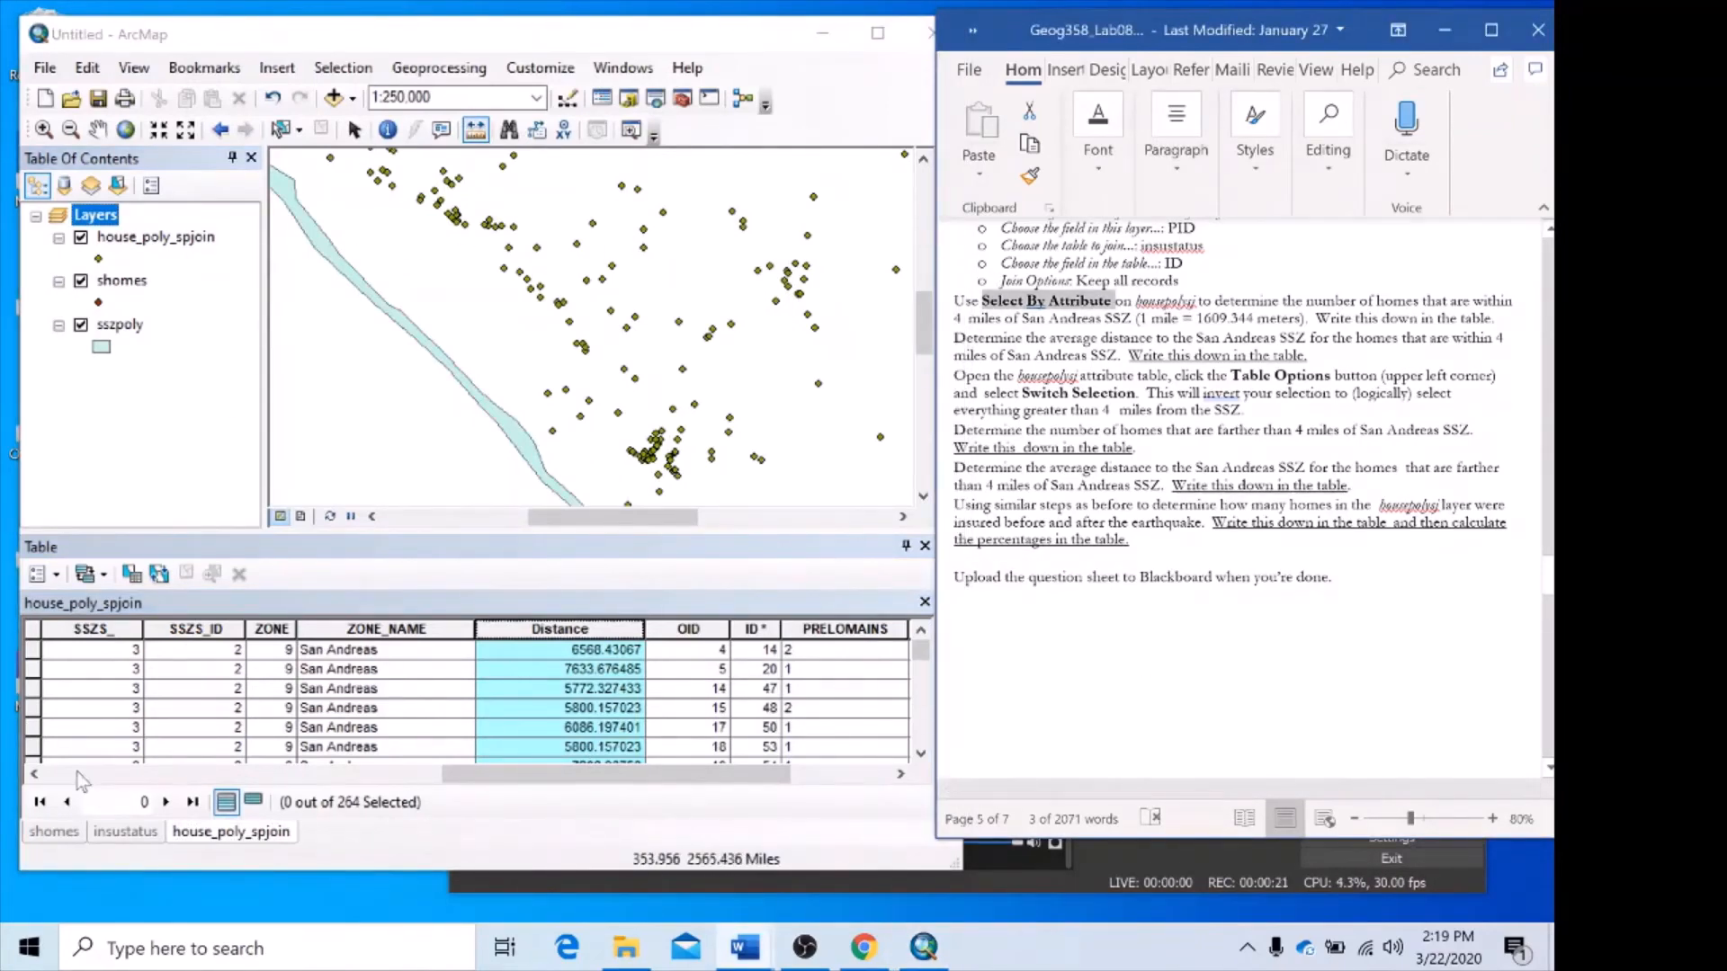
click(132, 577)
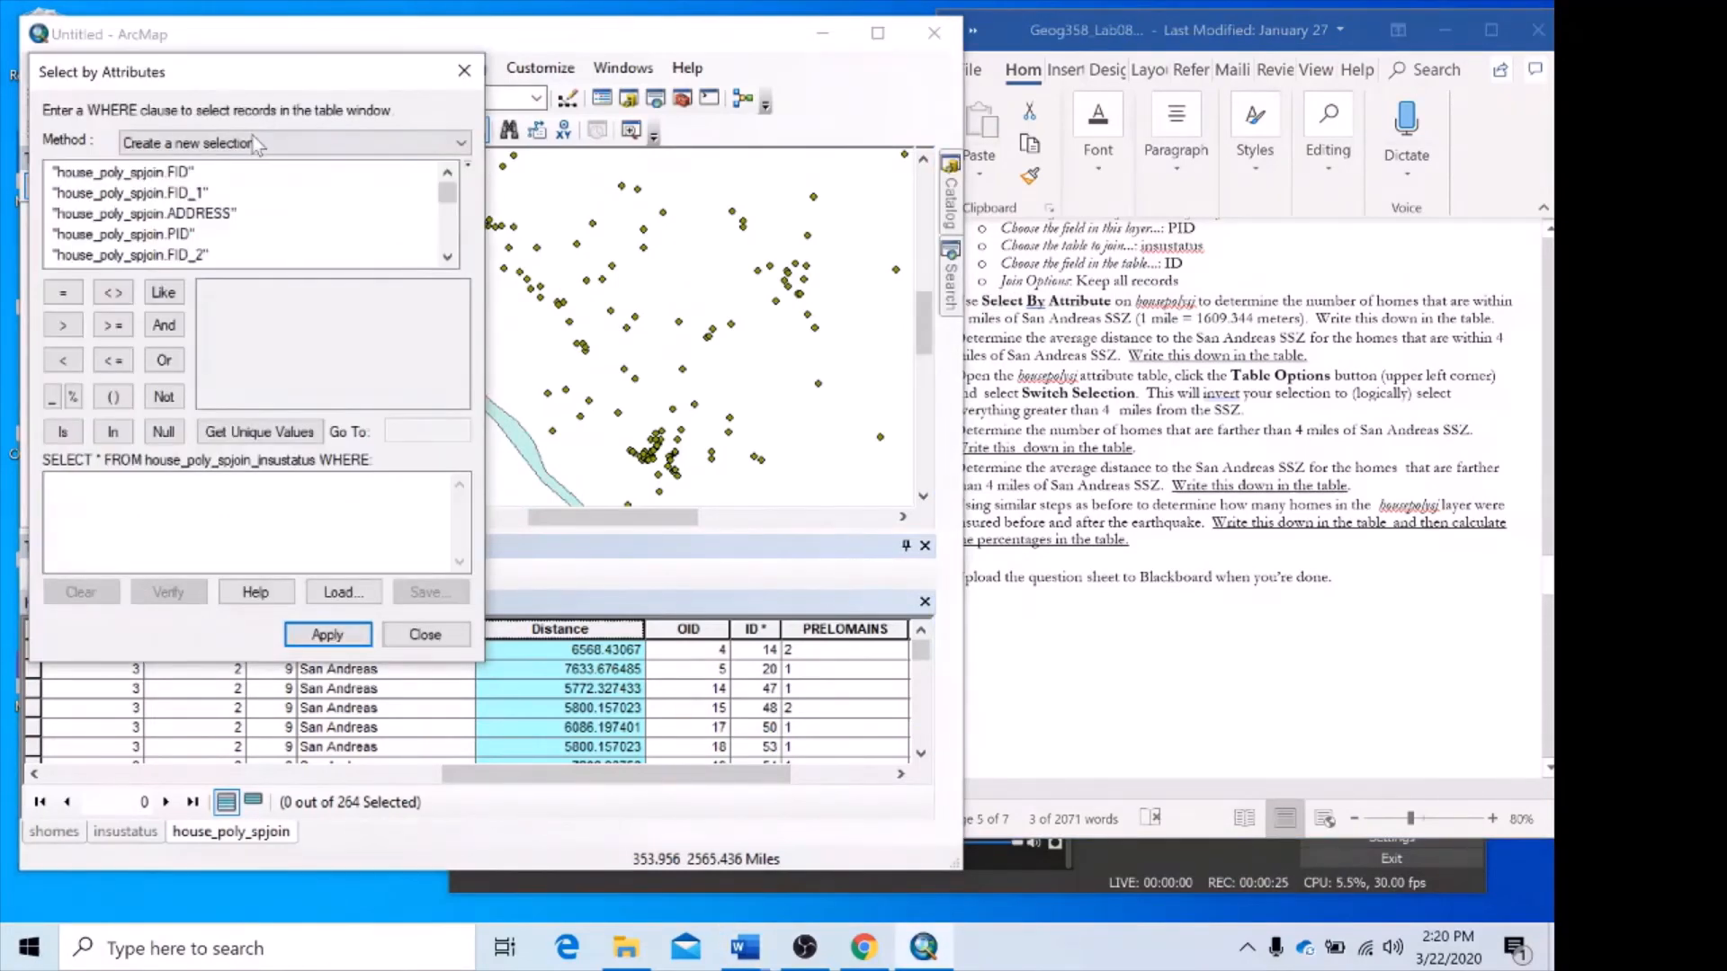
scroll(251, 239, down, 1)
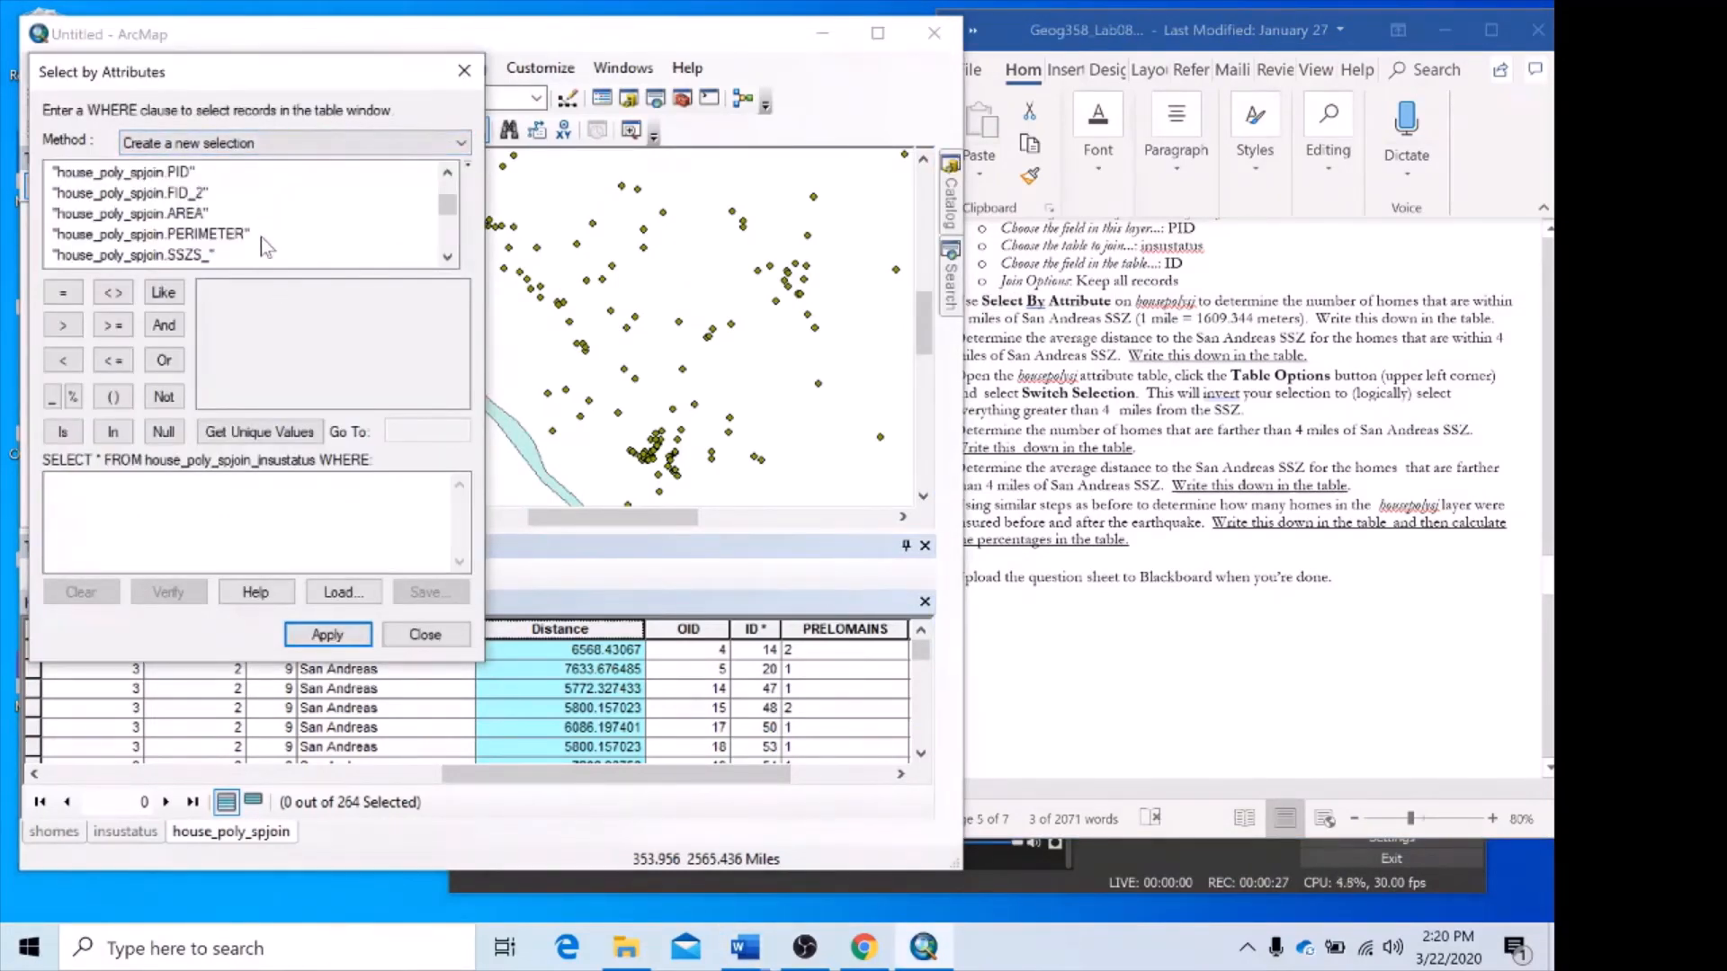
scroll(279, 255, down, 2)
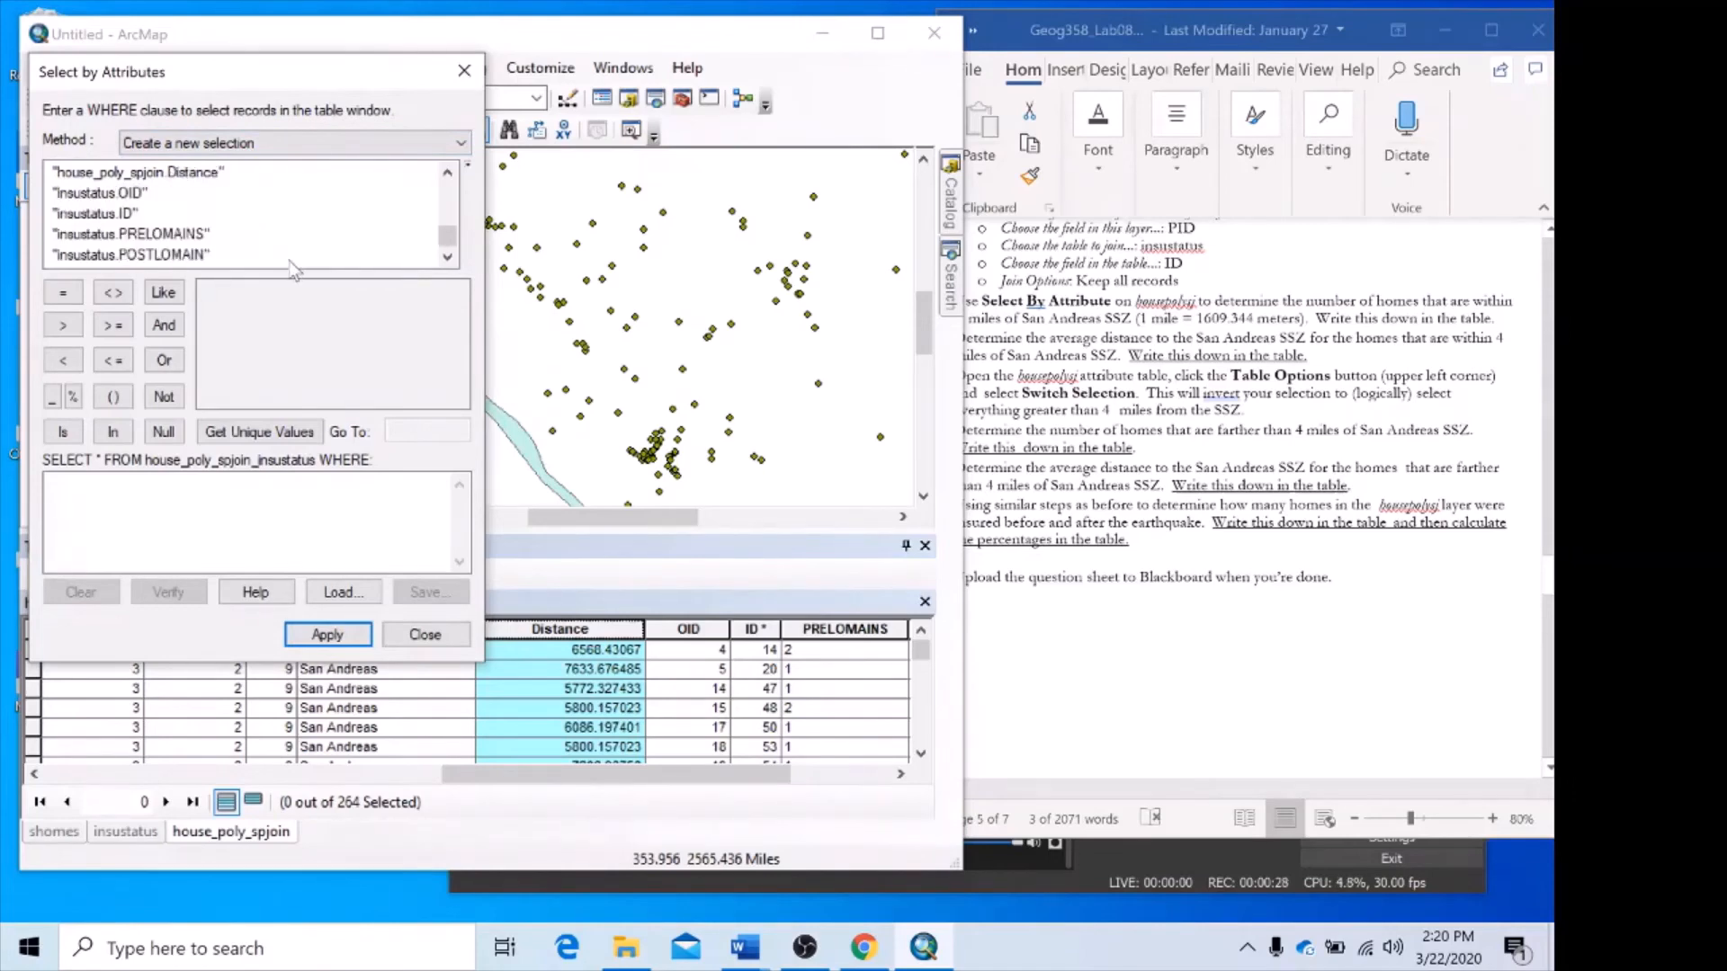
double_click(192, 178)
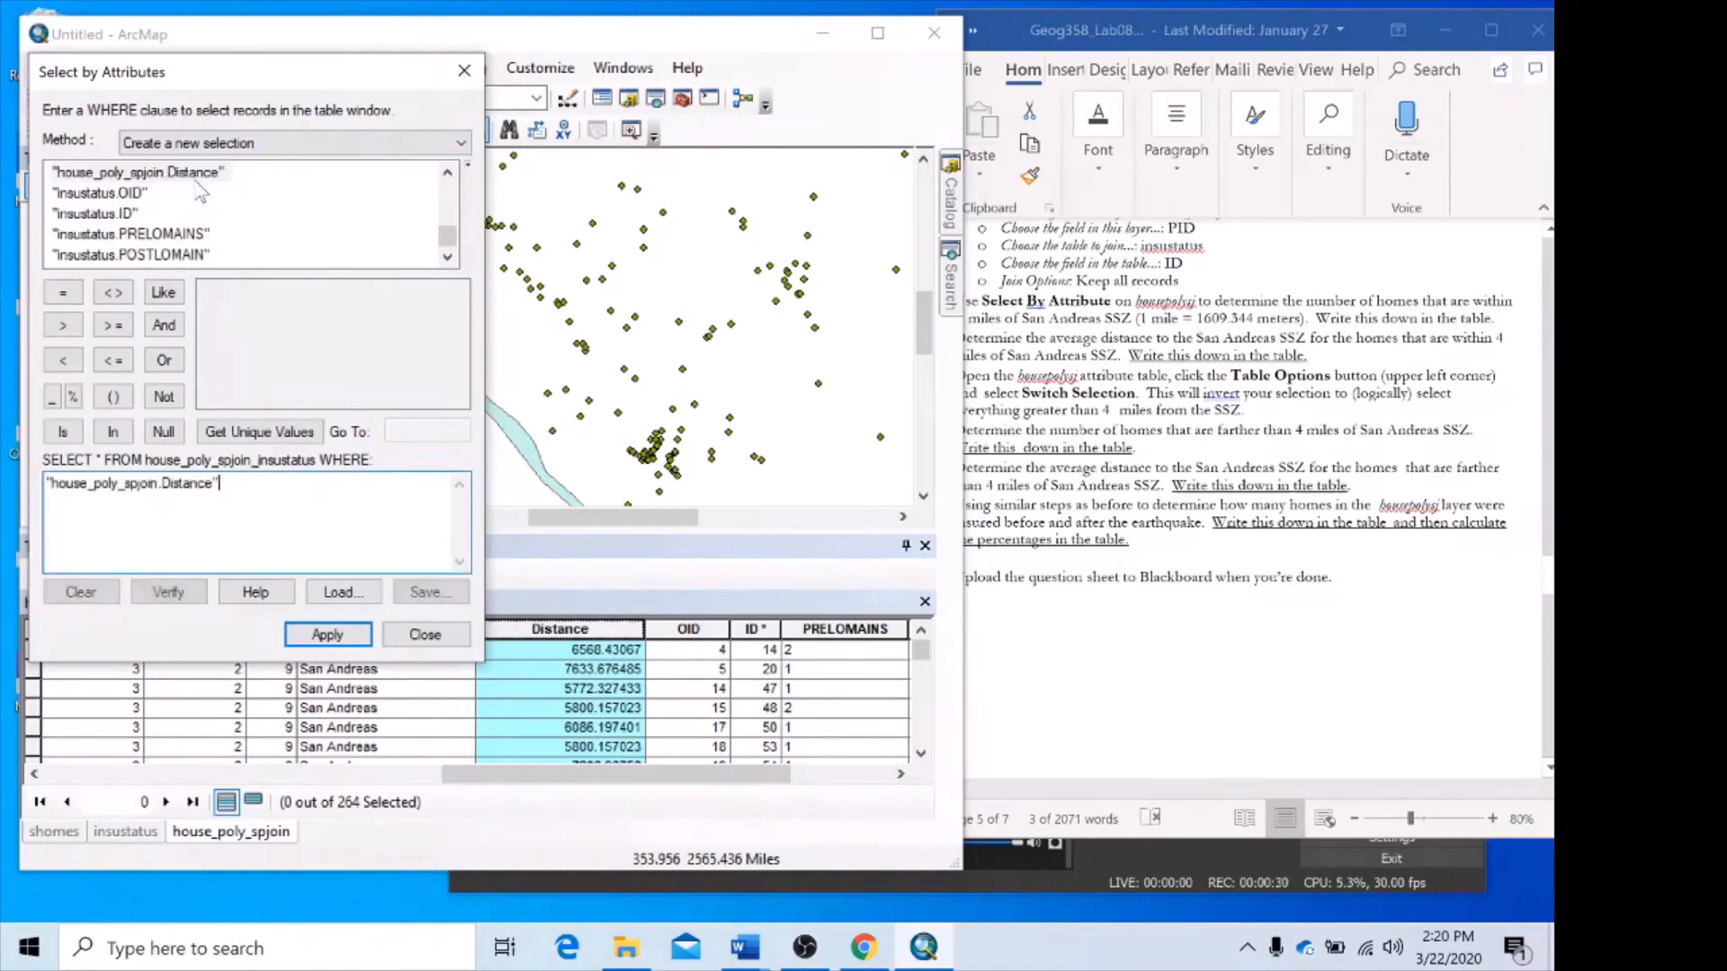
click(115, 361)
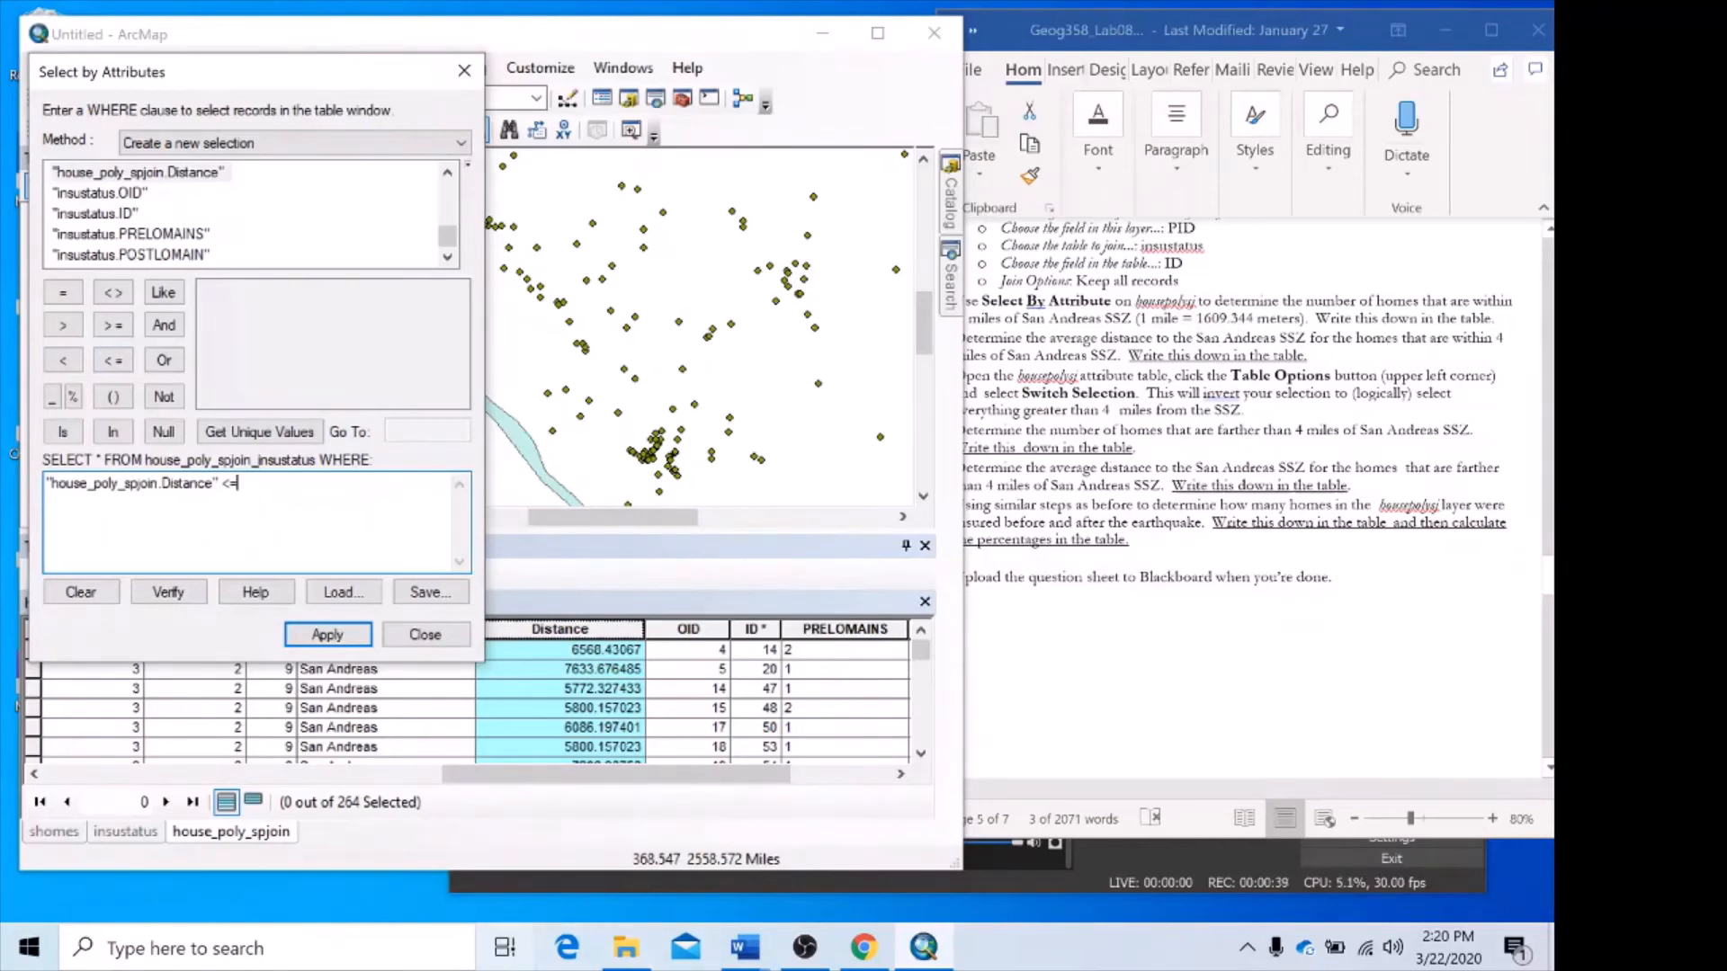
Switch to Calculator, multiply 4 by 1609.344 to convert 4 miles to metres, and copy the result.
click(179, 948)
text(cal)
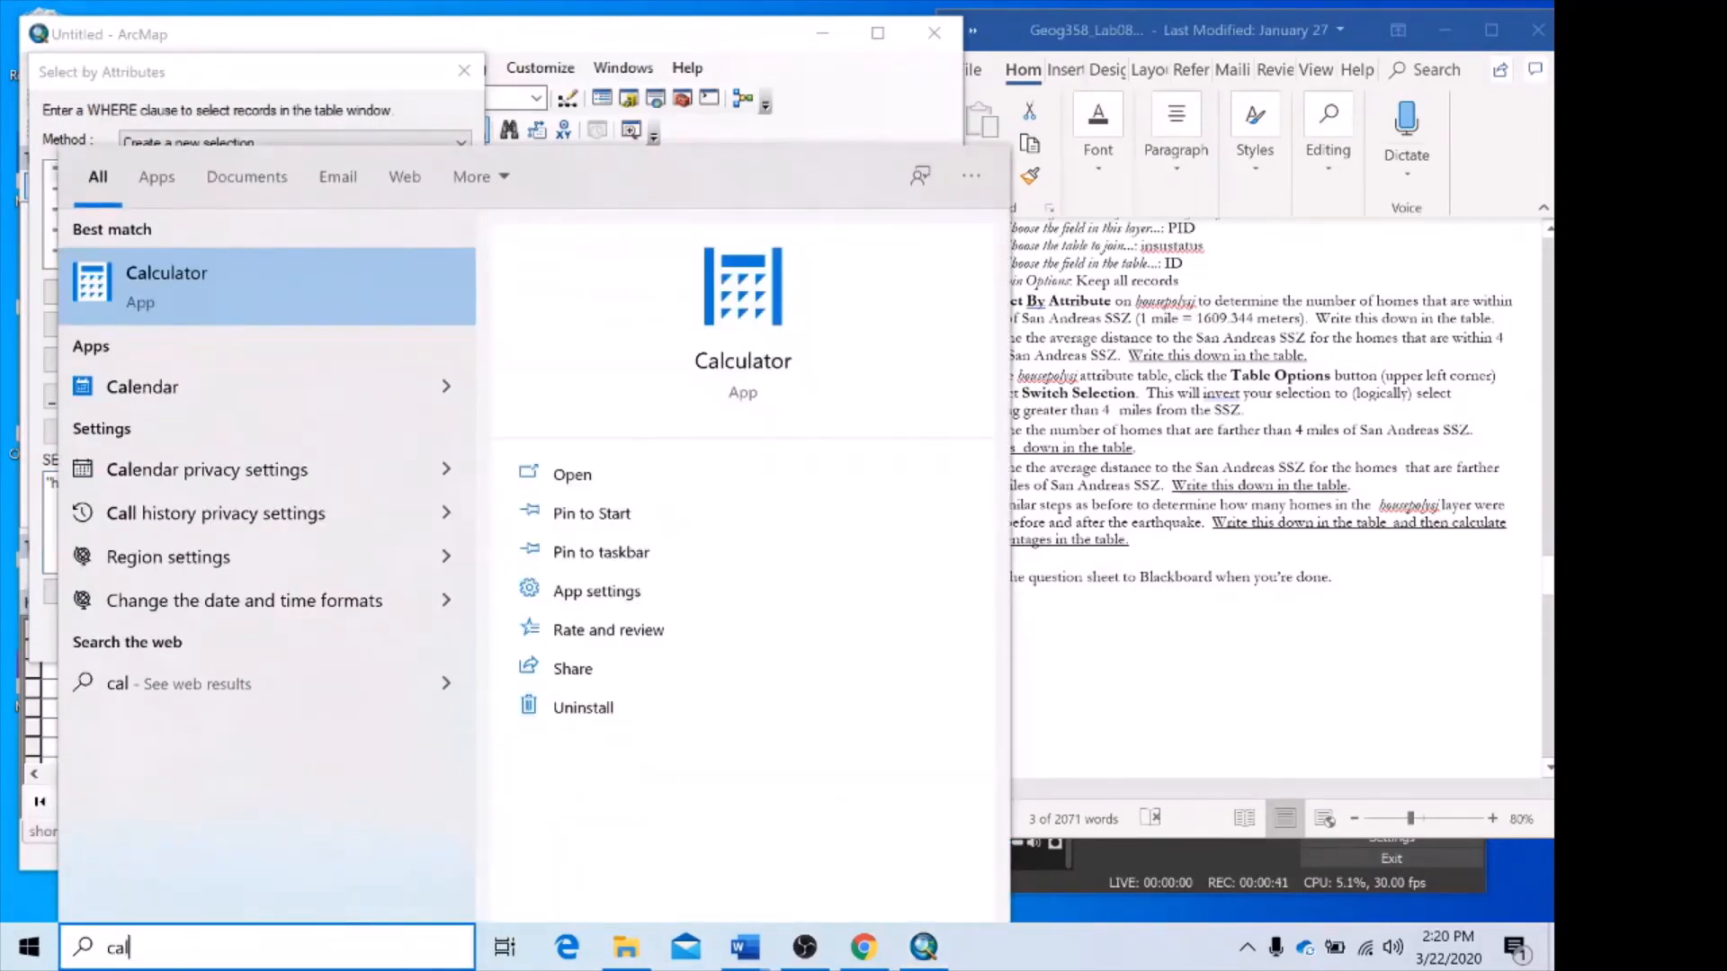
key(Return)
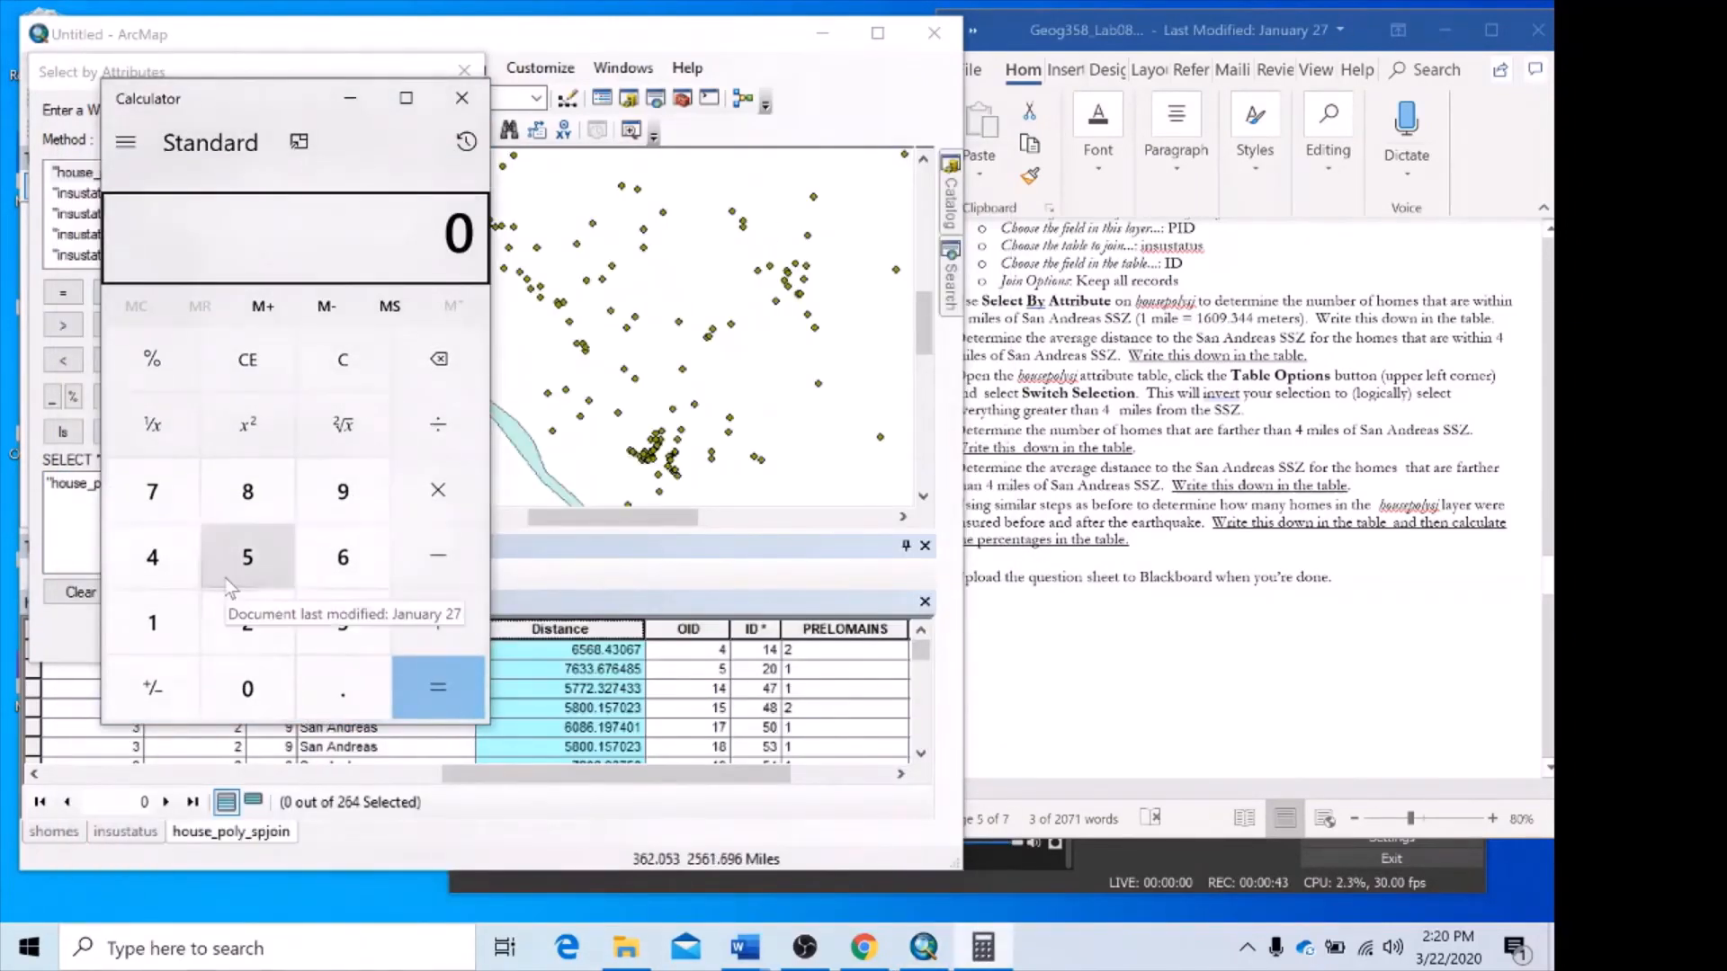
click(152, 557)
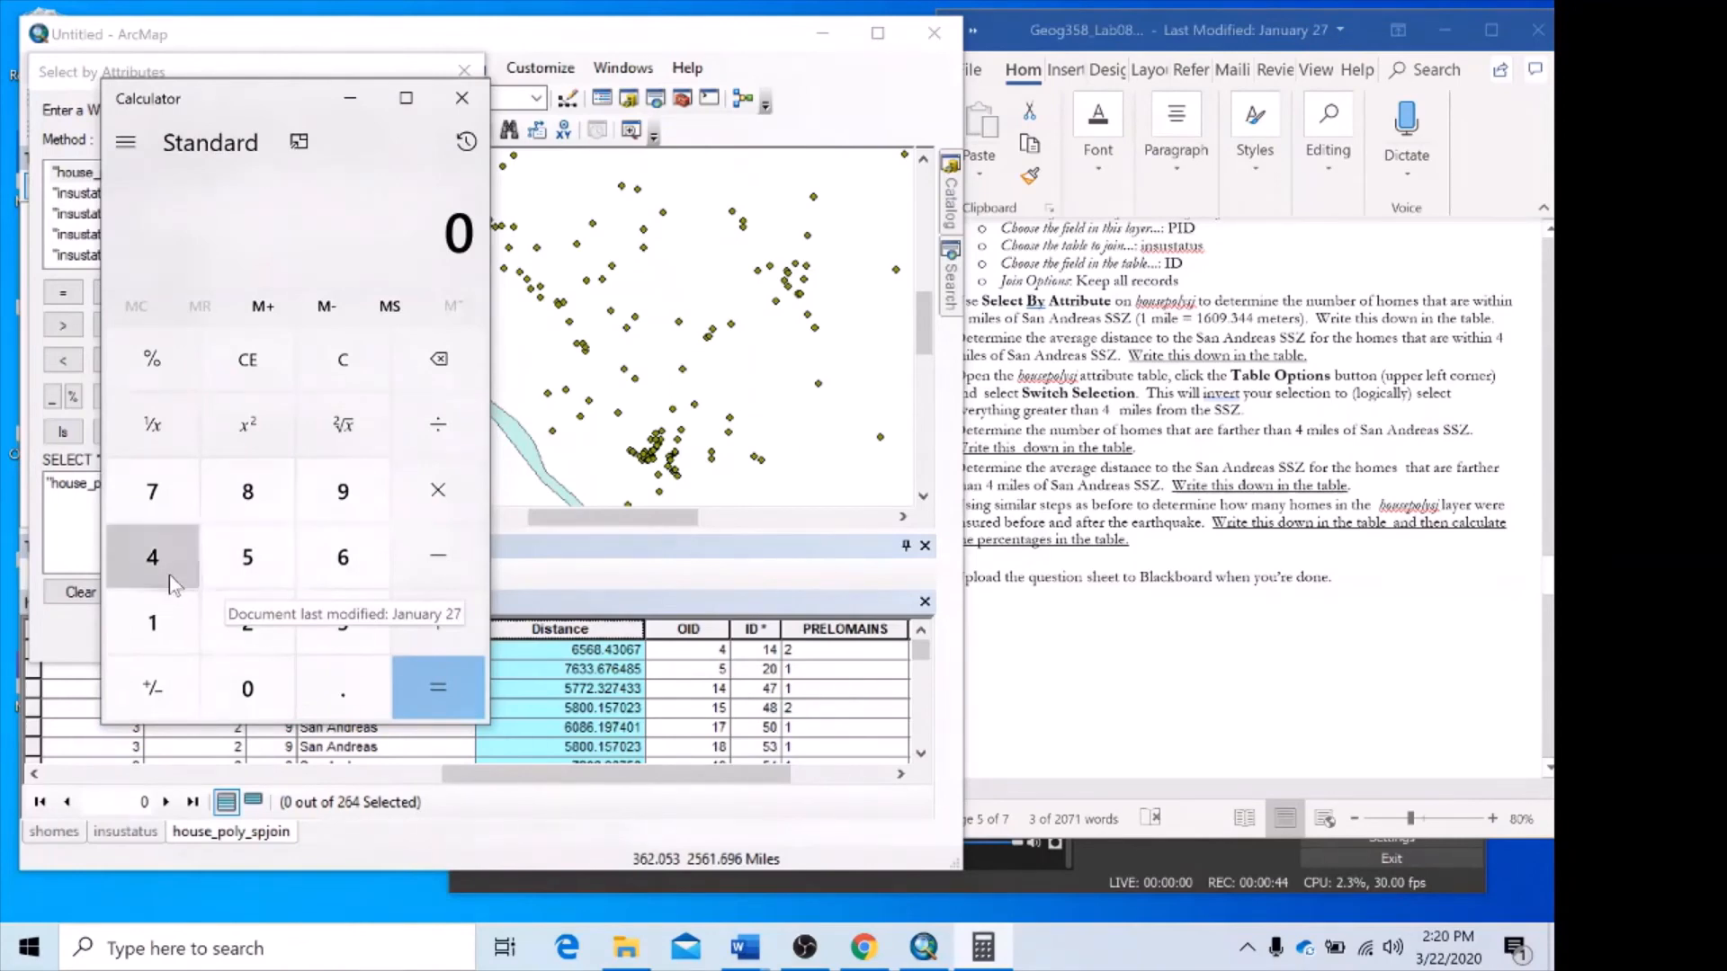
click(463, 490)
text(1,609)
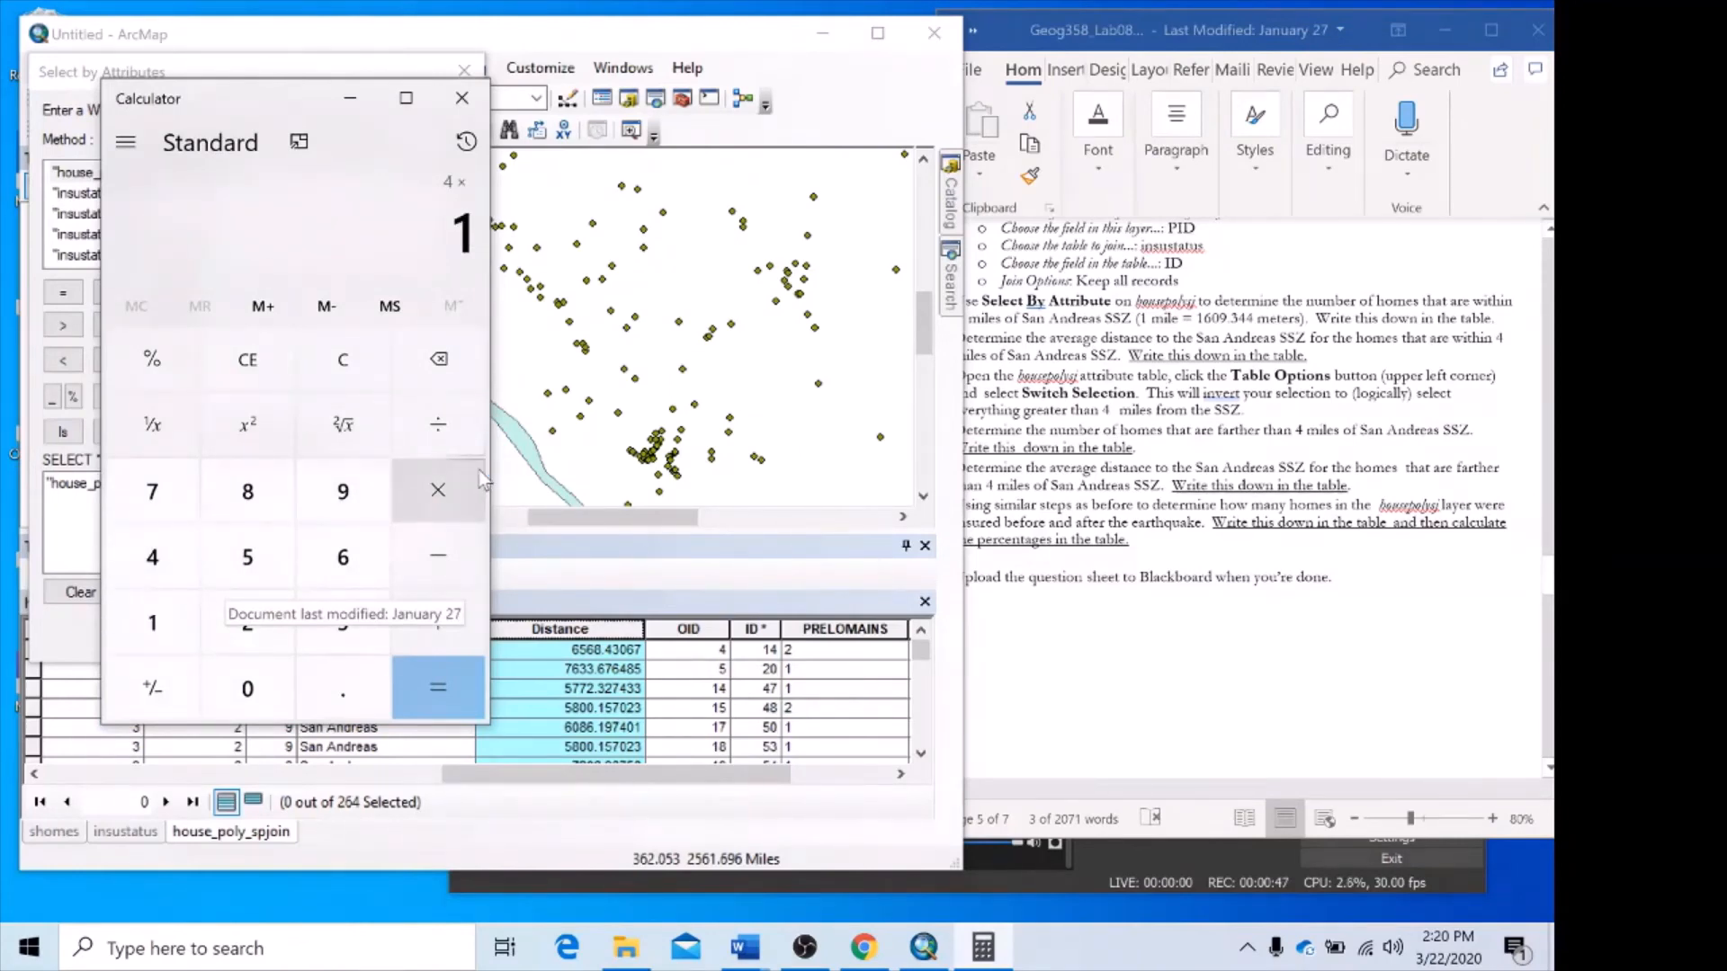
text(.344)
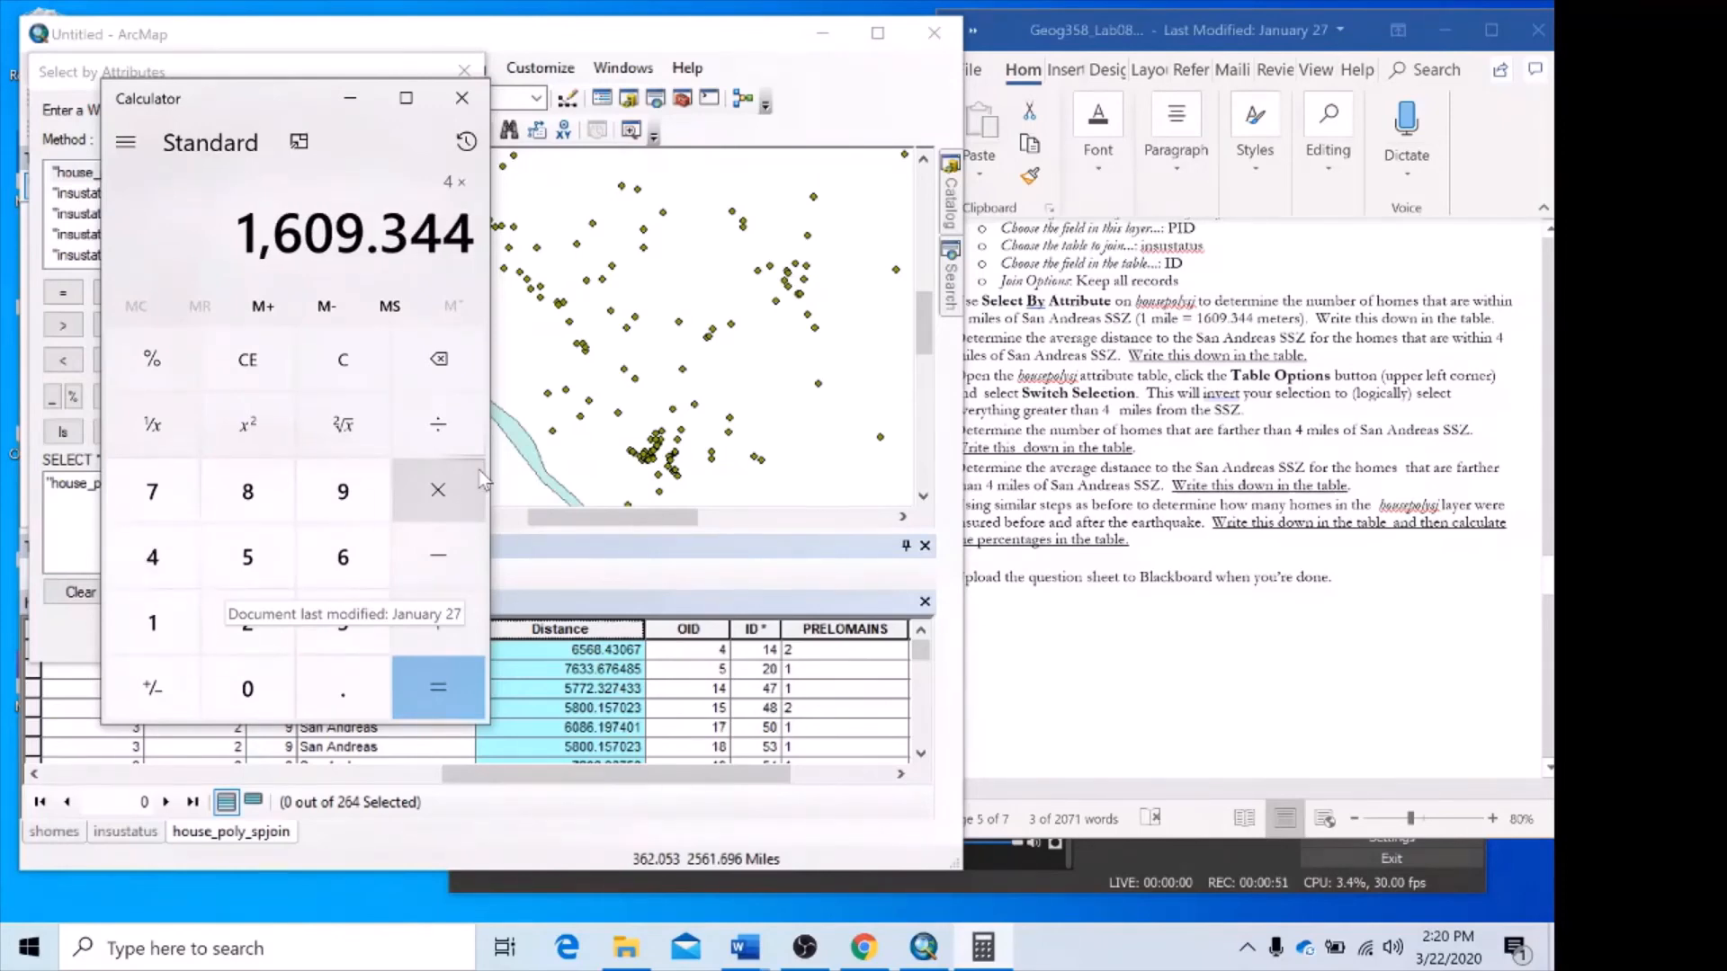
key(Return)
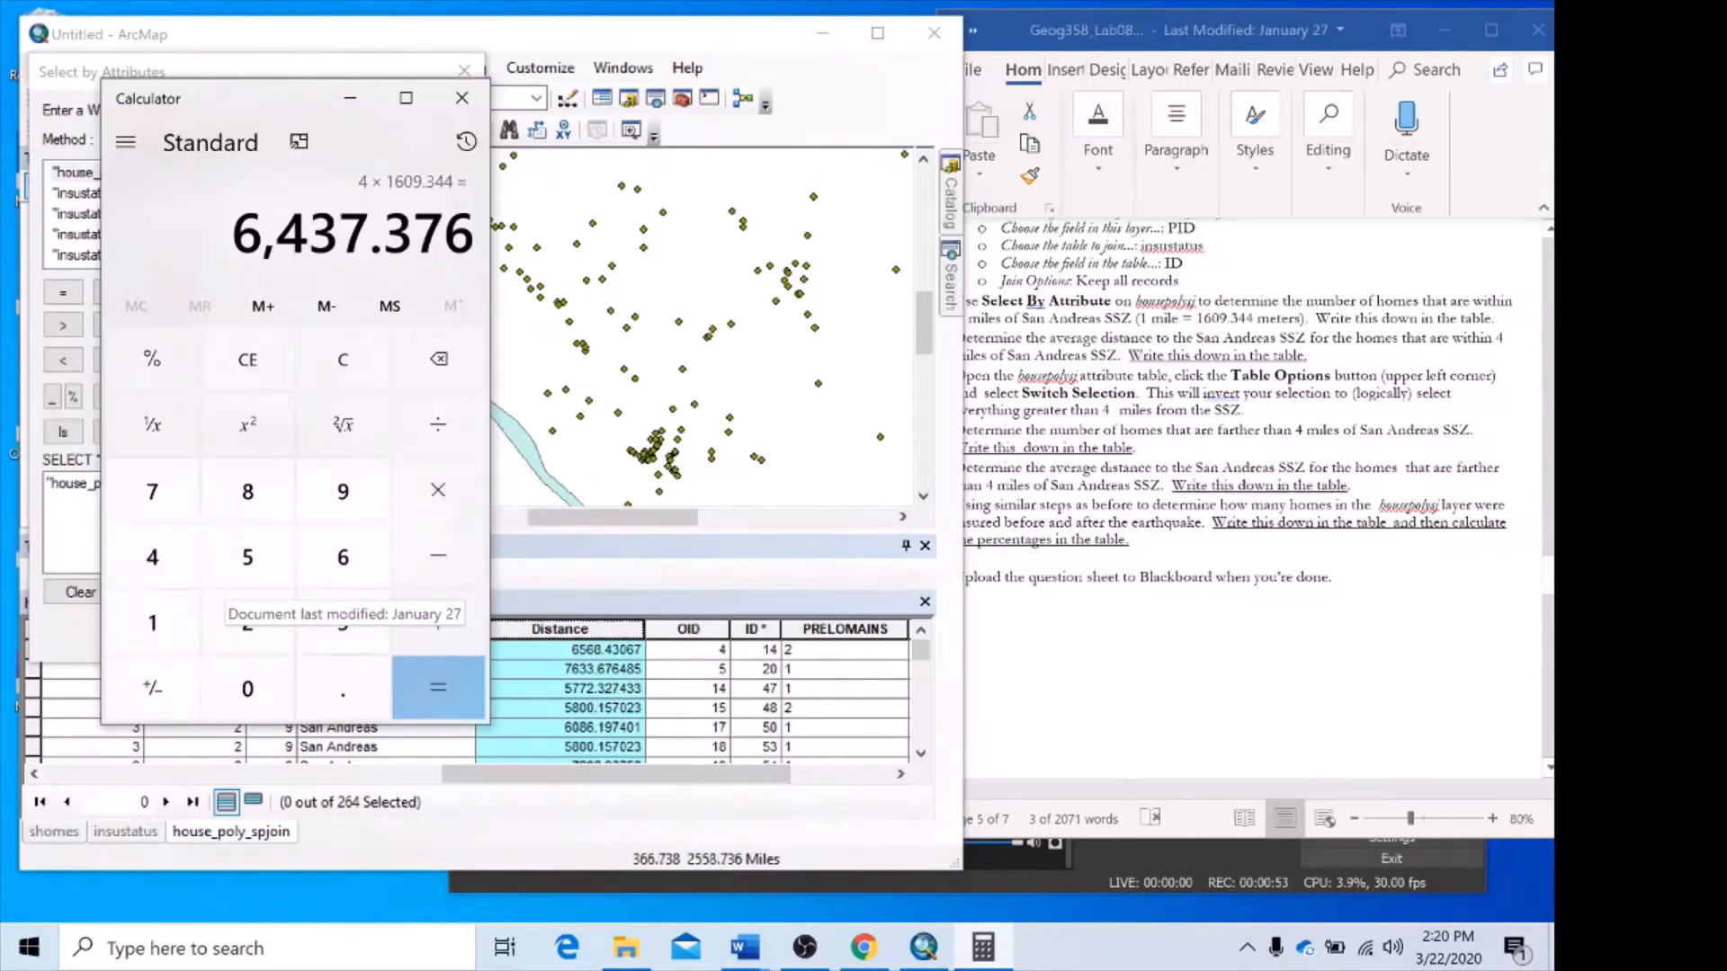
drag(232, 236, 475, 236)
key(ctrl+c)
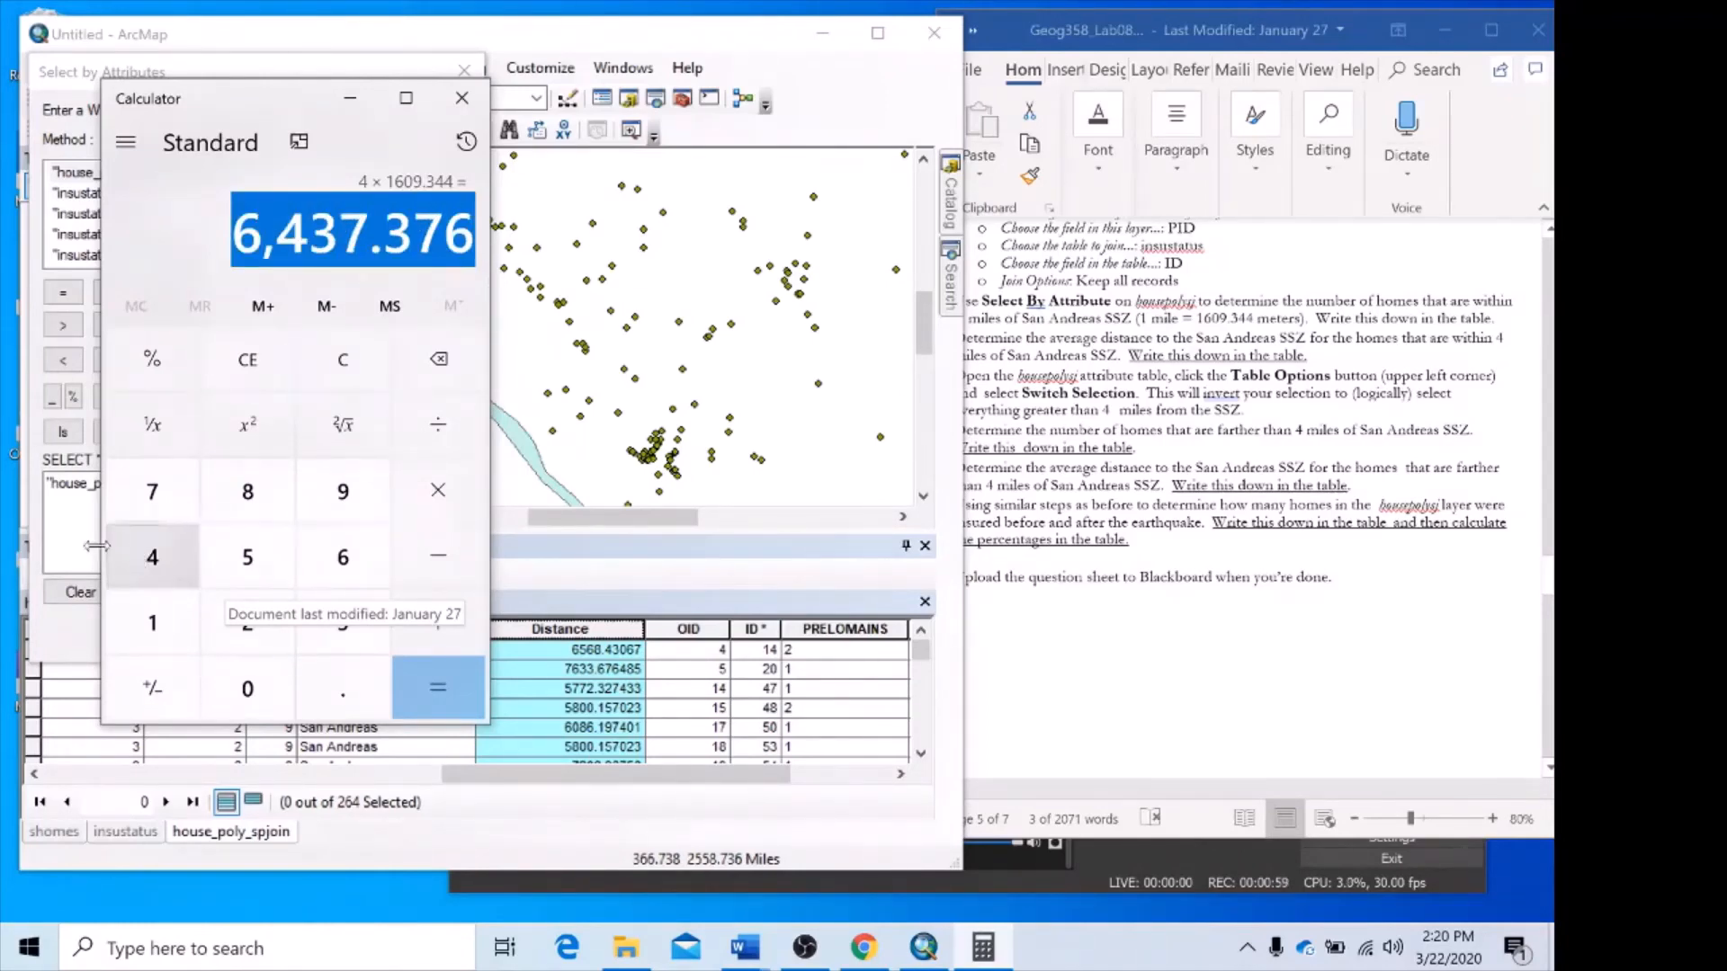
Paste the result into the Select by Attributes clause, remove its thousands comma, and try to apply the query.
click(67, 484)
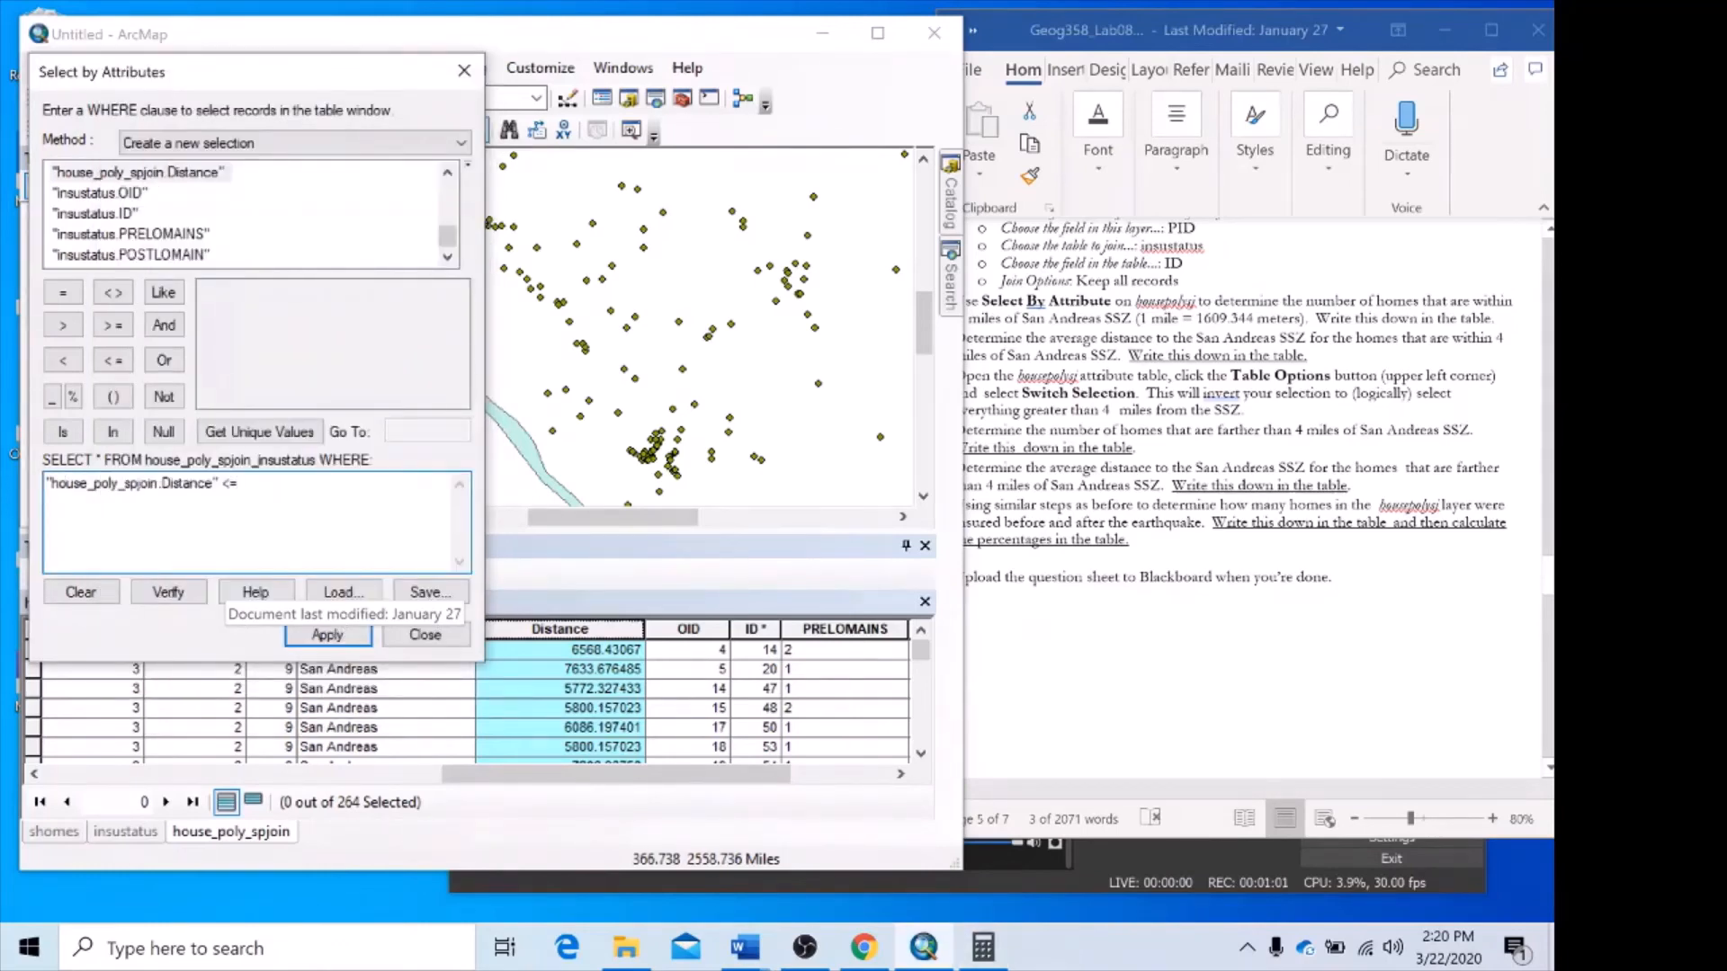
key(ctrl+v)
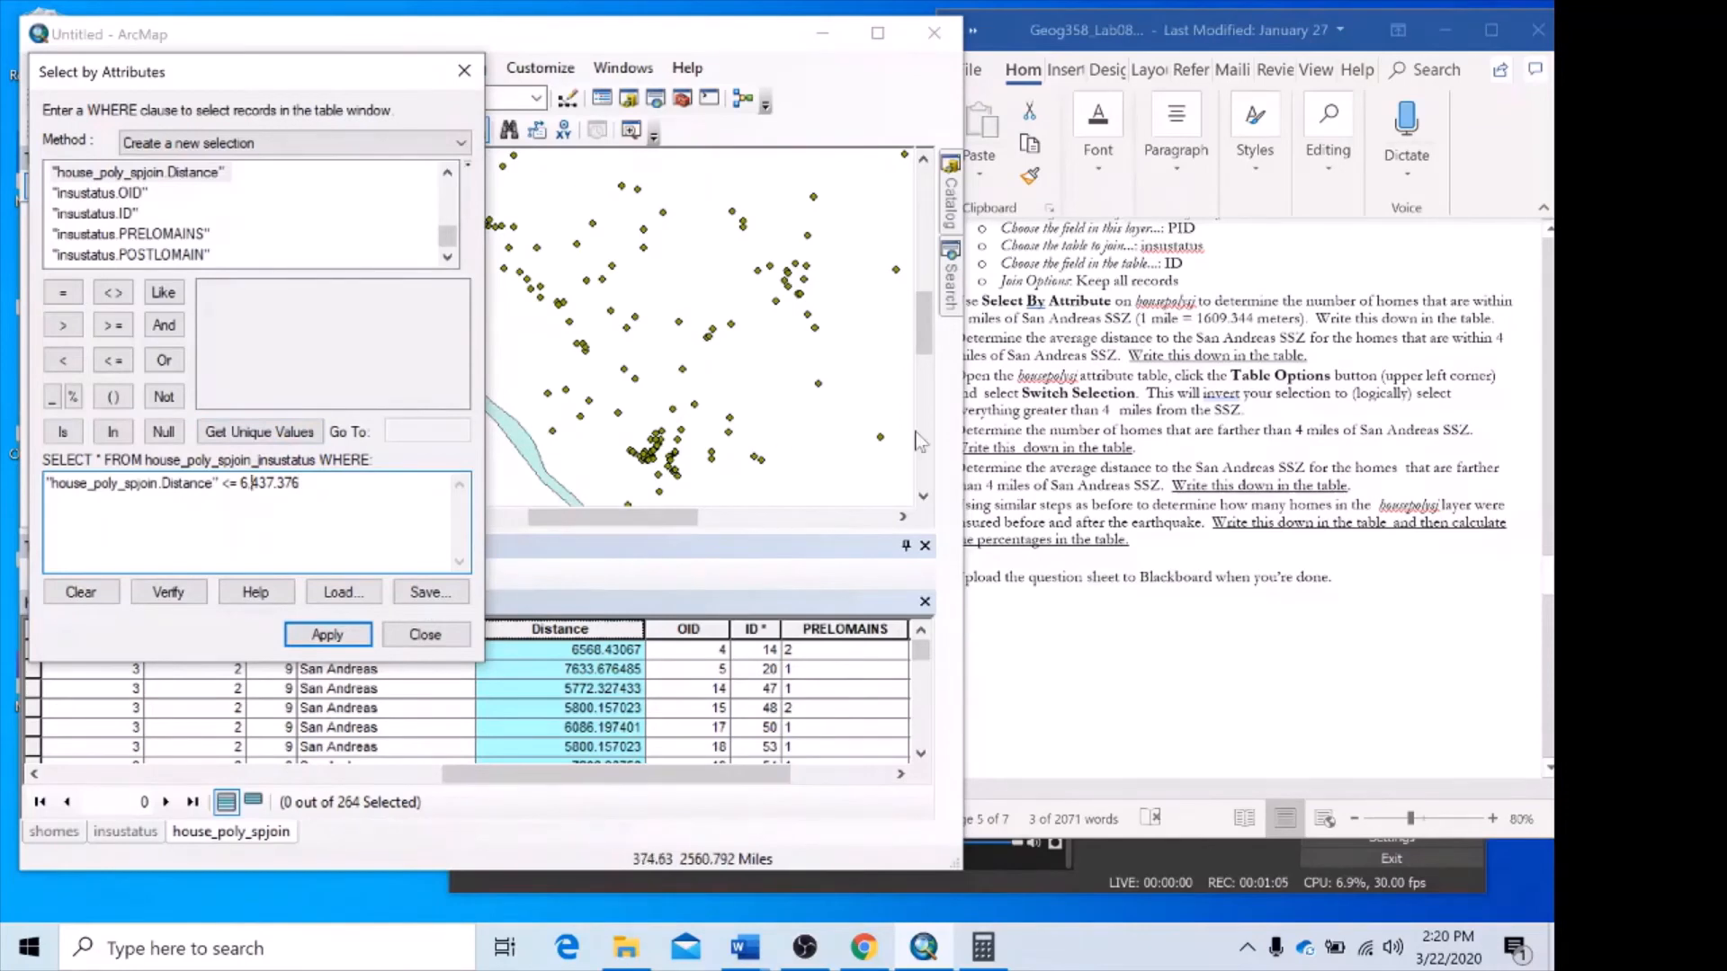
key(BackSpace)
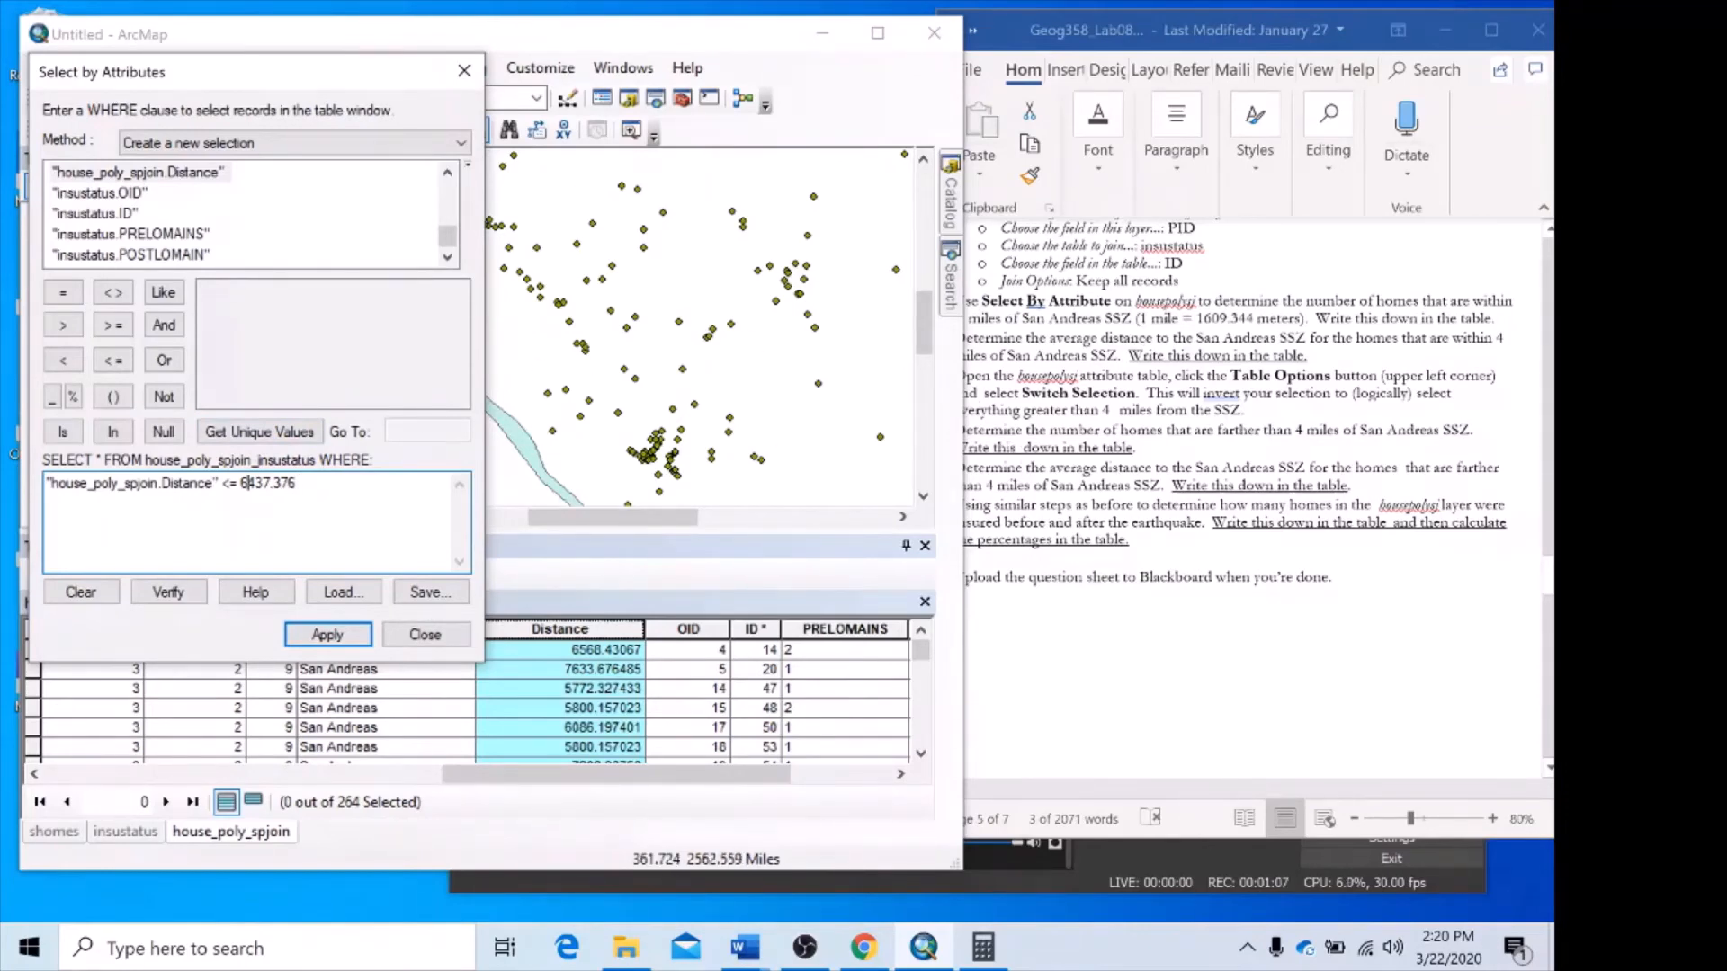
click(358, 637)
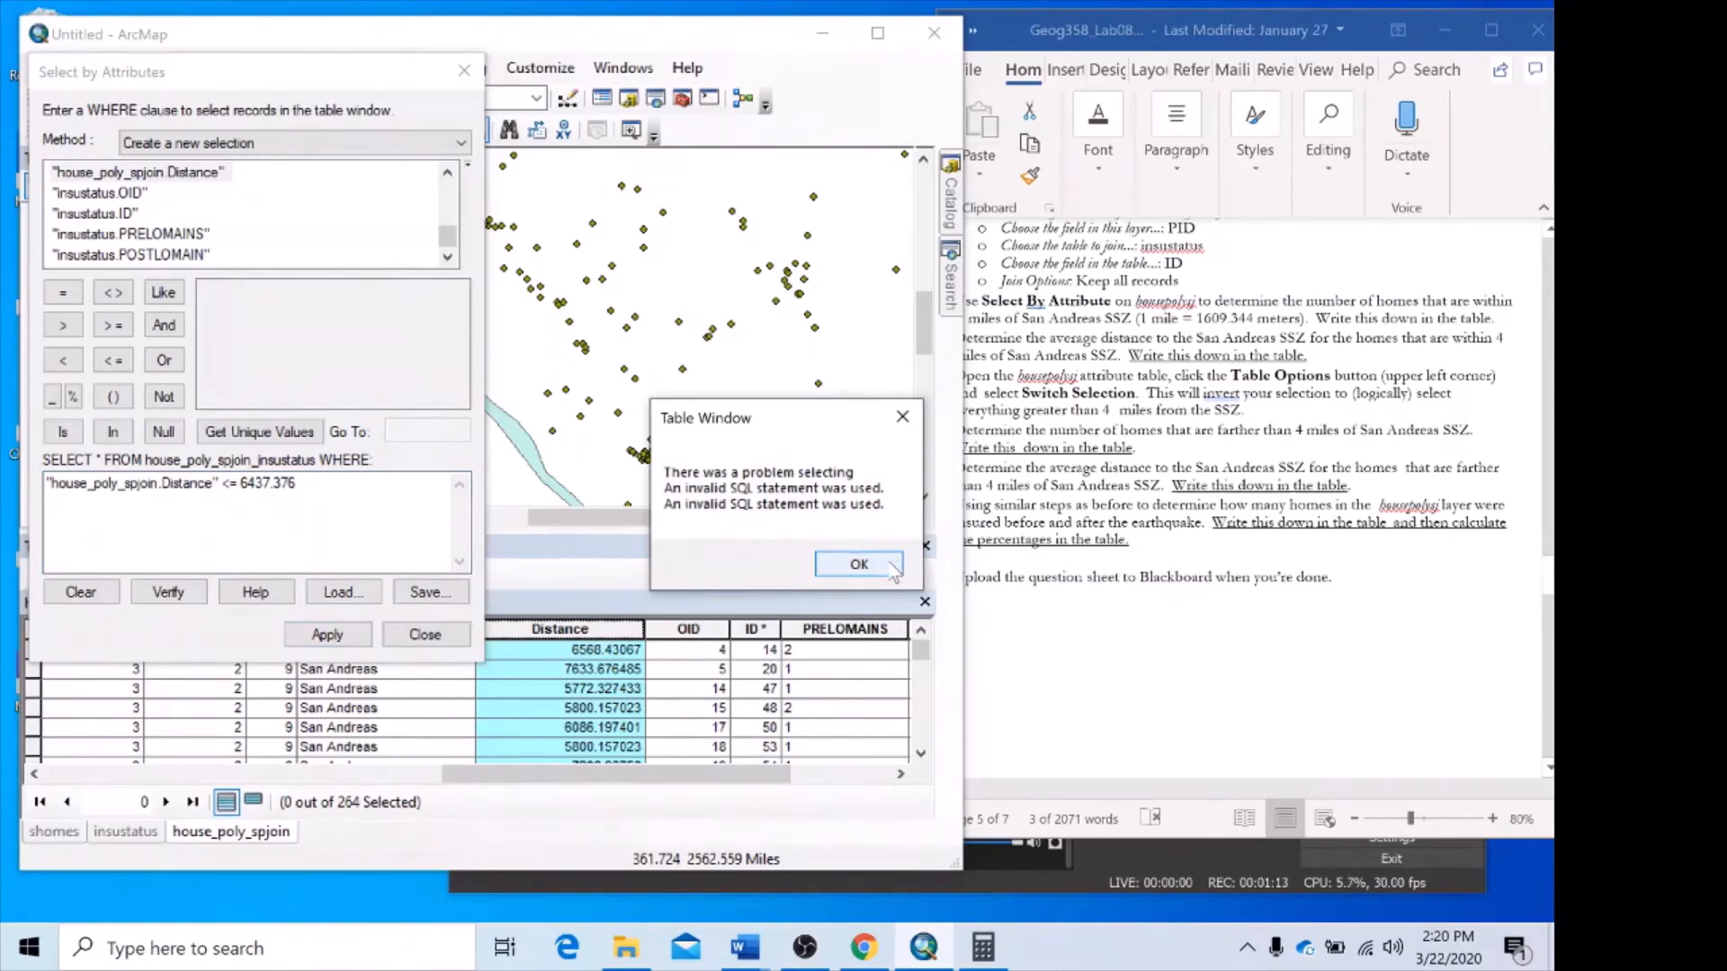
click(895, 567)
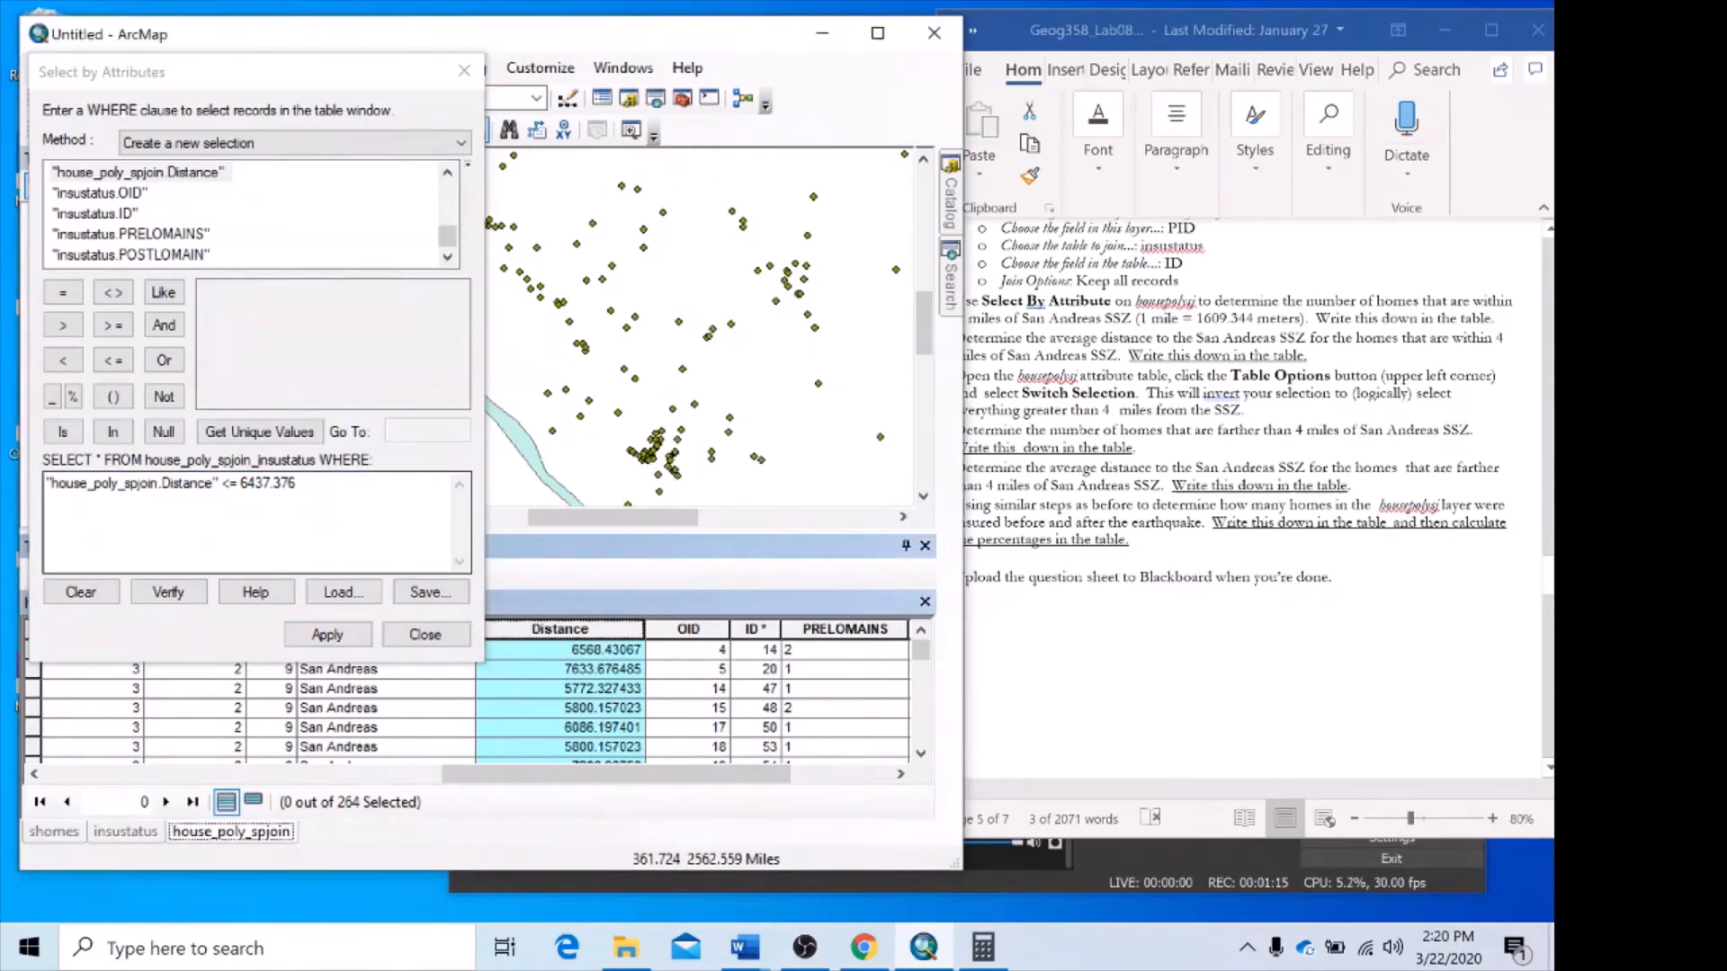
Replace the distance value in the WHERE clause with 6437 and verify the expression.
drag(240, 484, 307, 486)
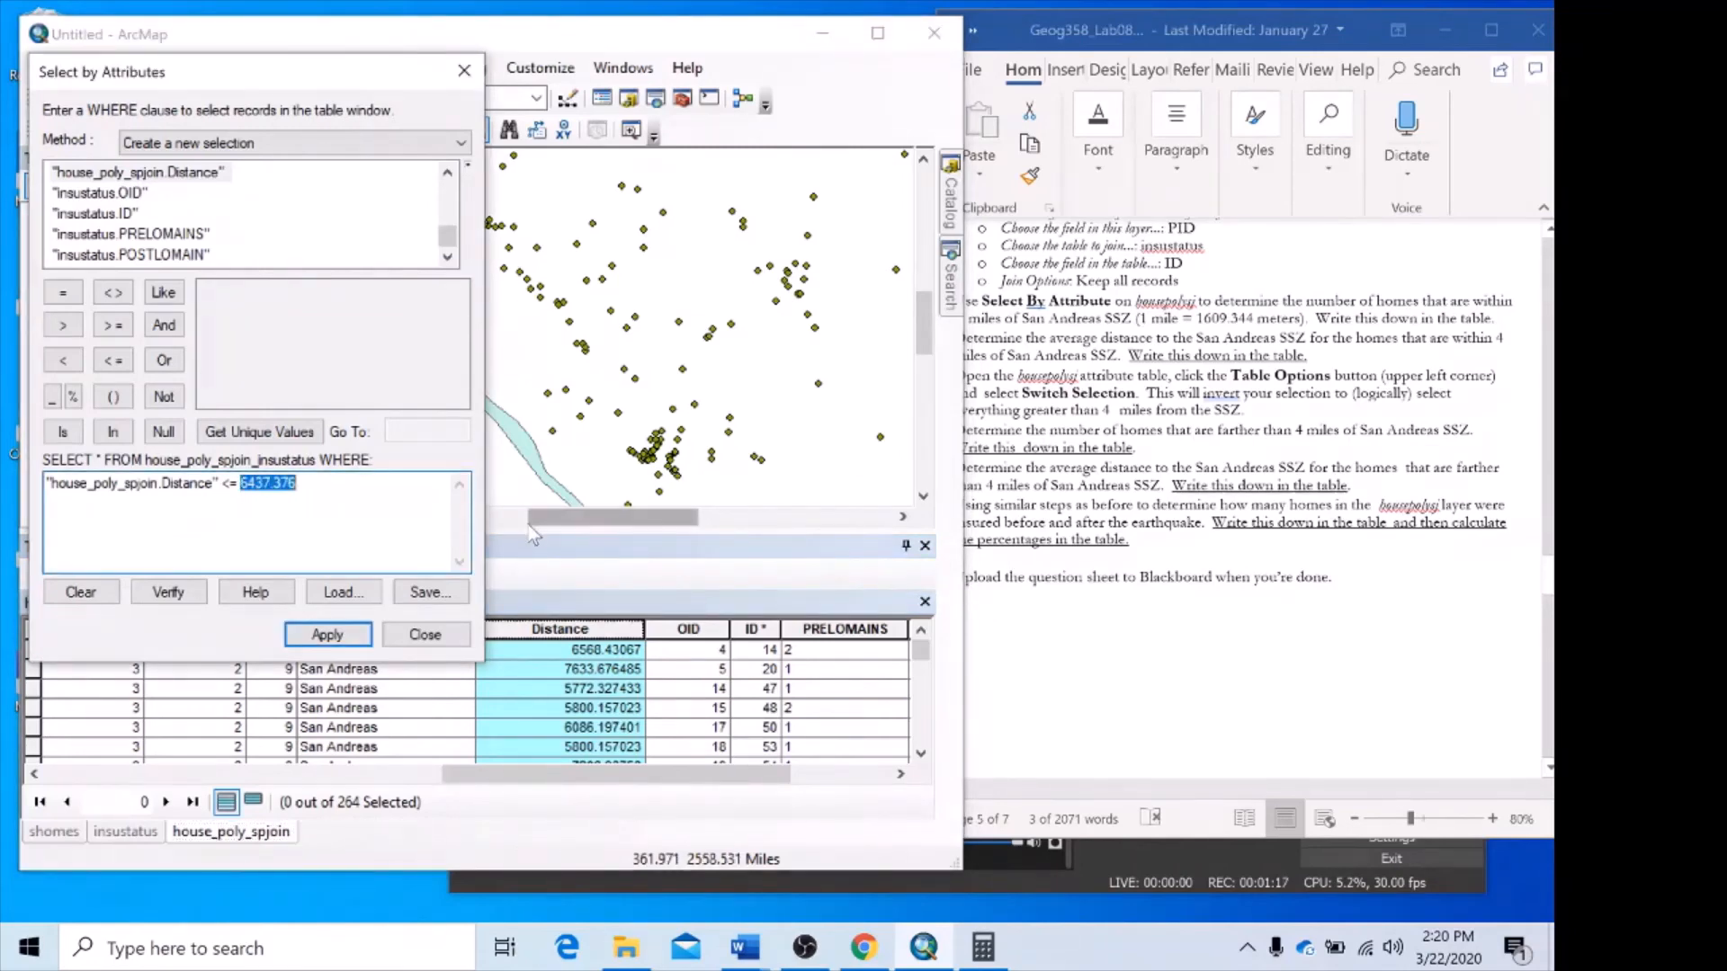
text(6437)
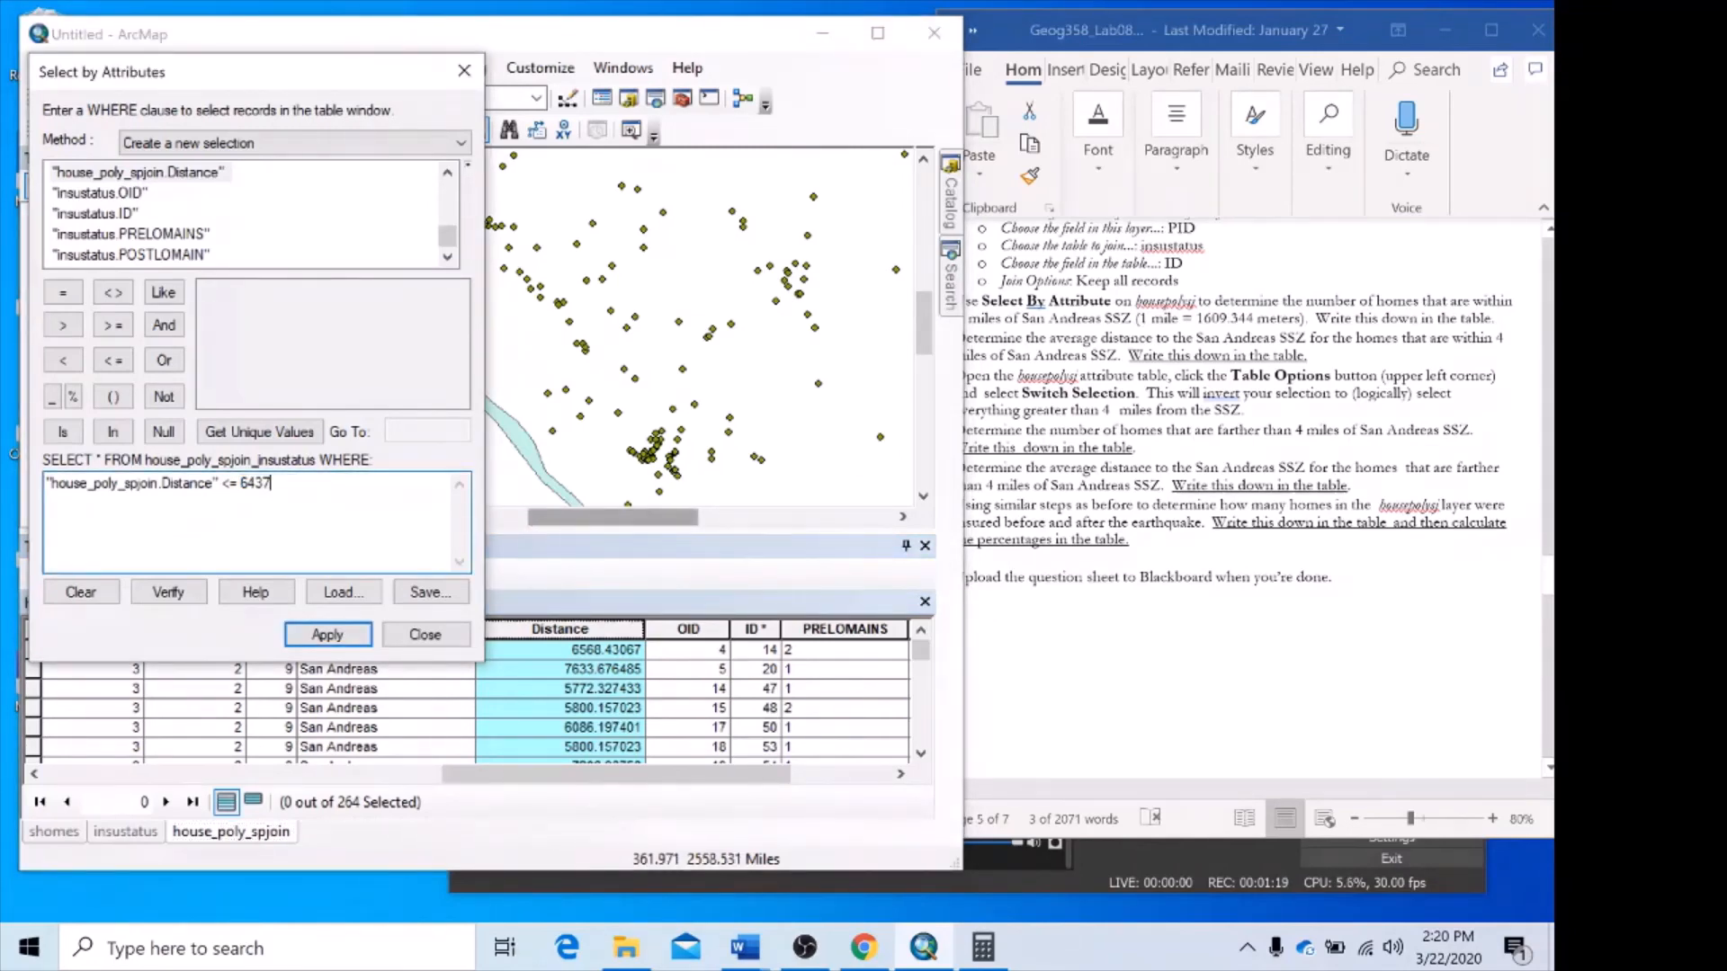
click(194, 592)
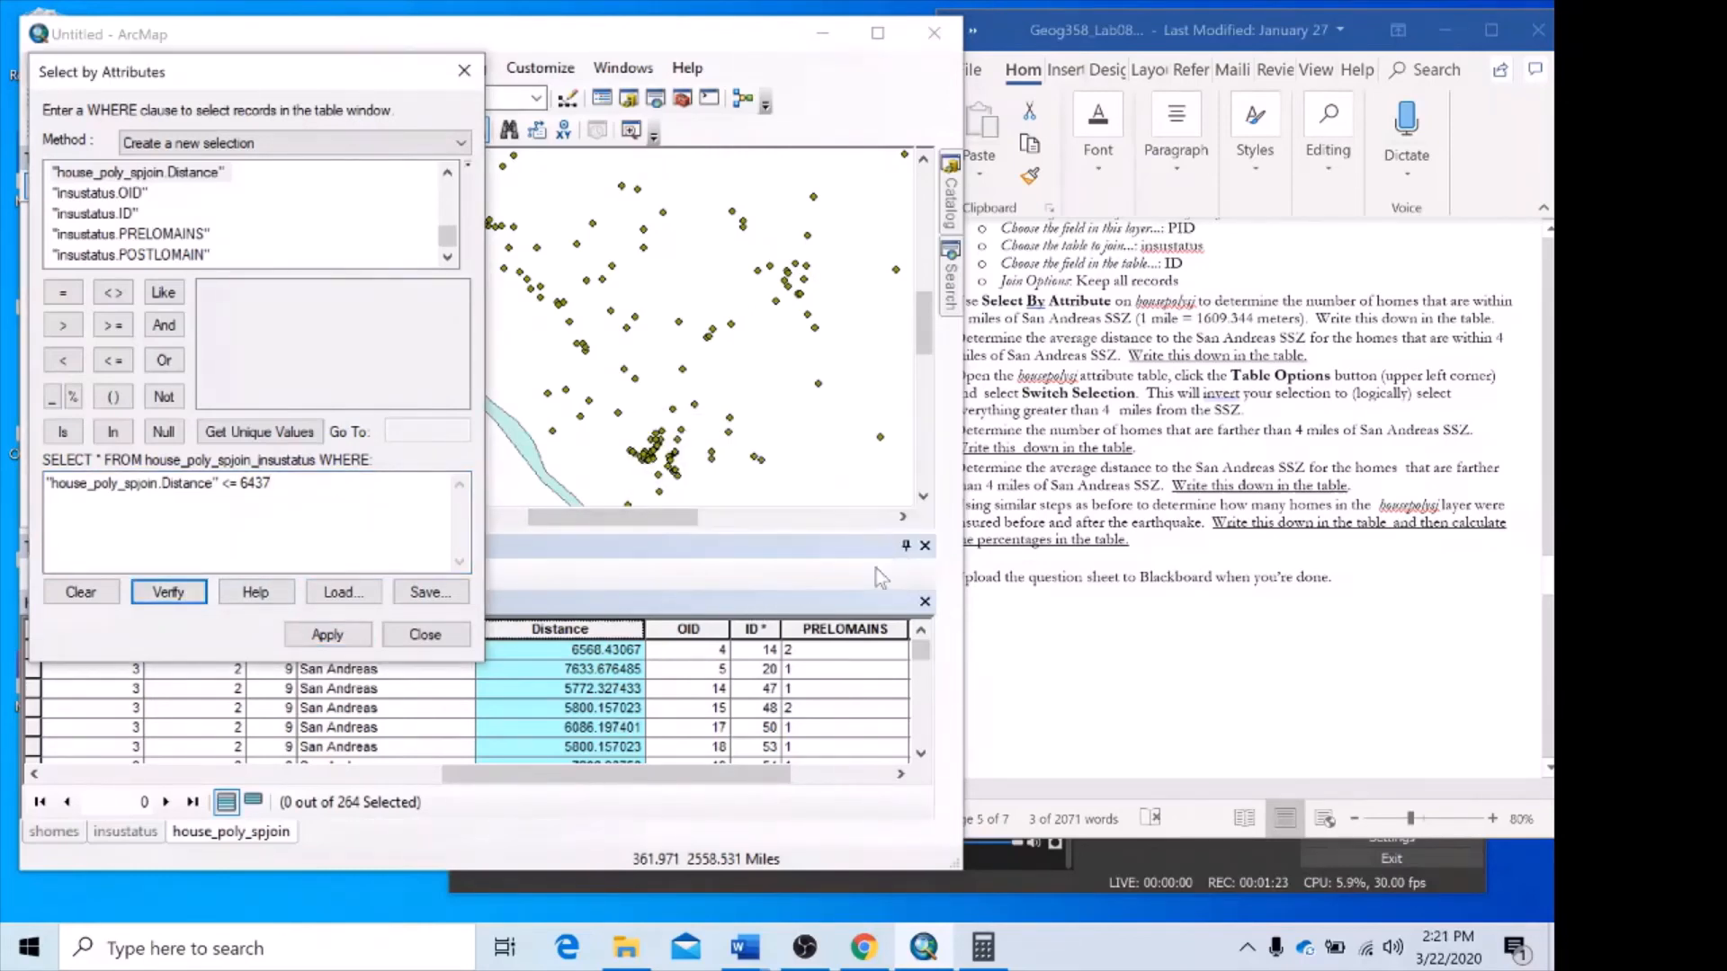
click(875, 549)
Extend the clause's distance value to 6437.376, verify the expression, and apply it to select the homes within 4 miles.
click(983, 947)
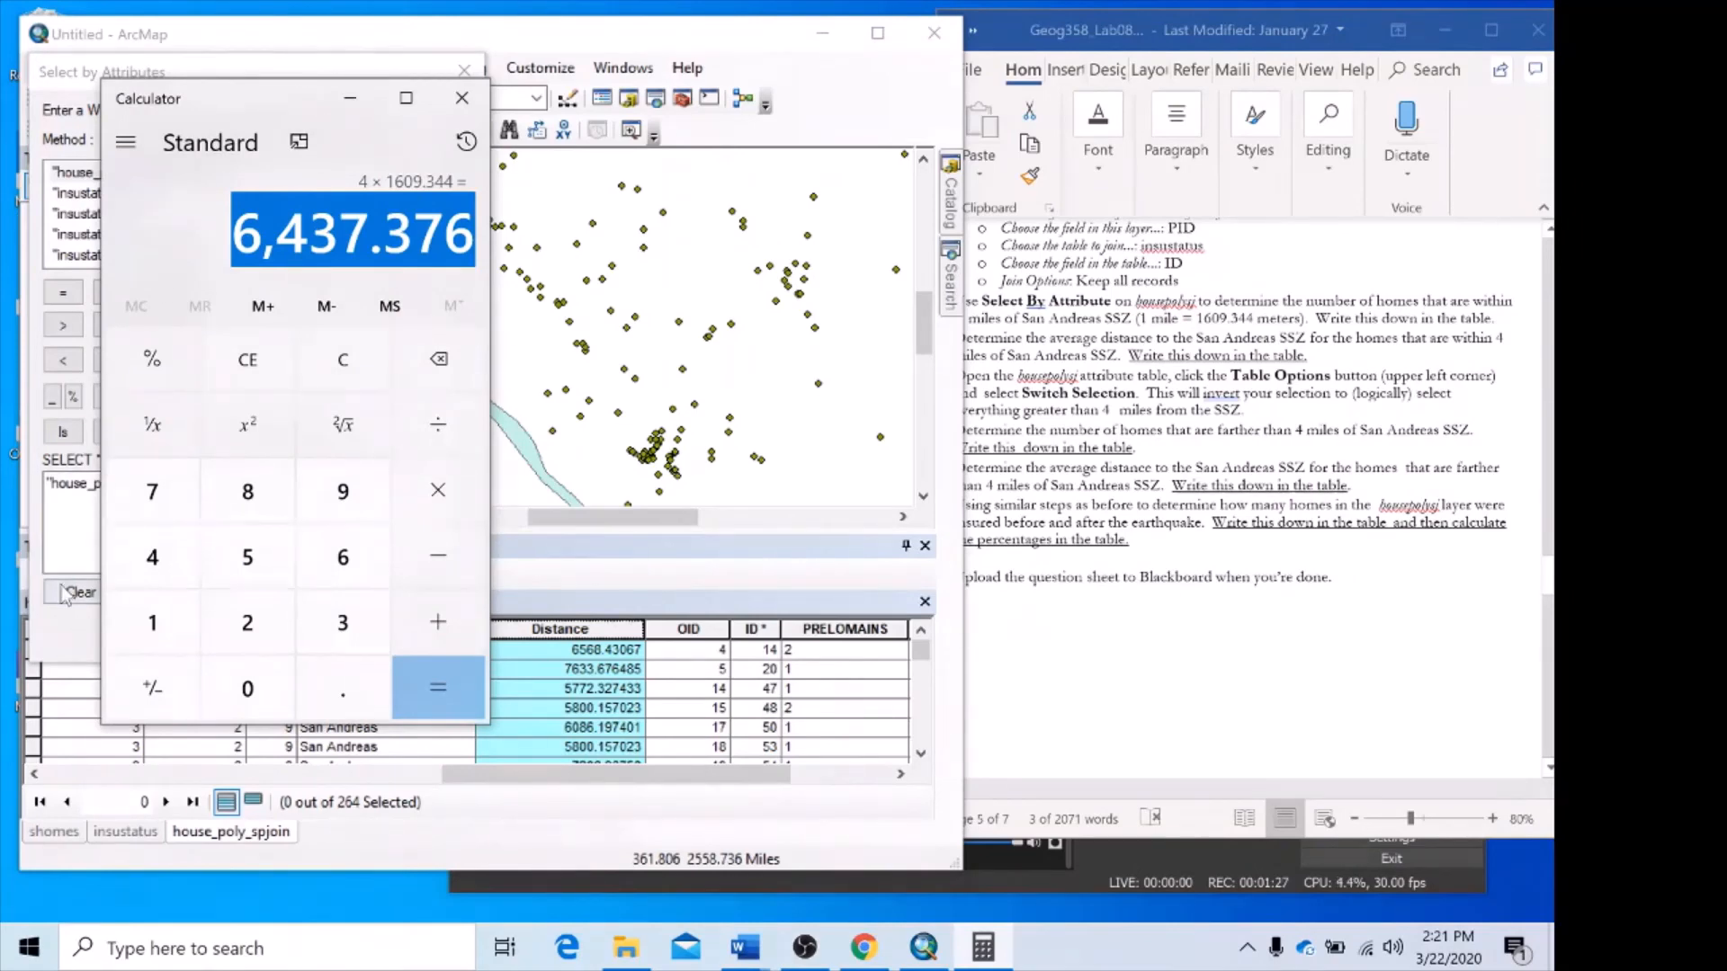
click(52, 484)
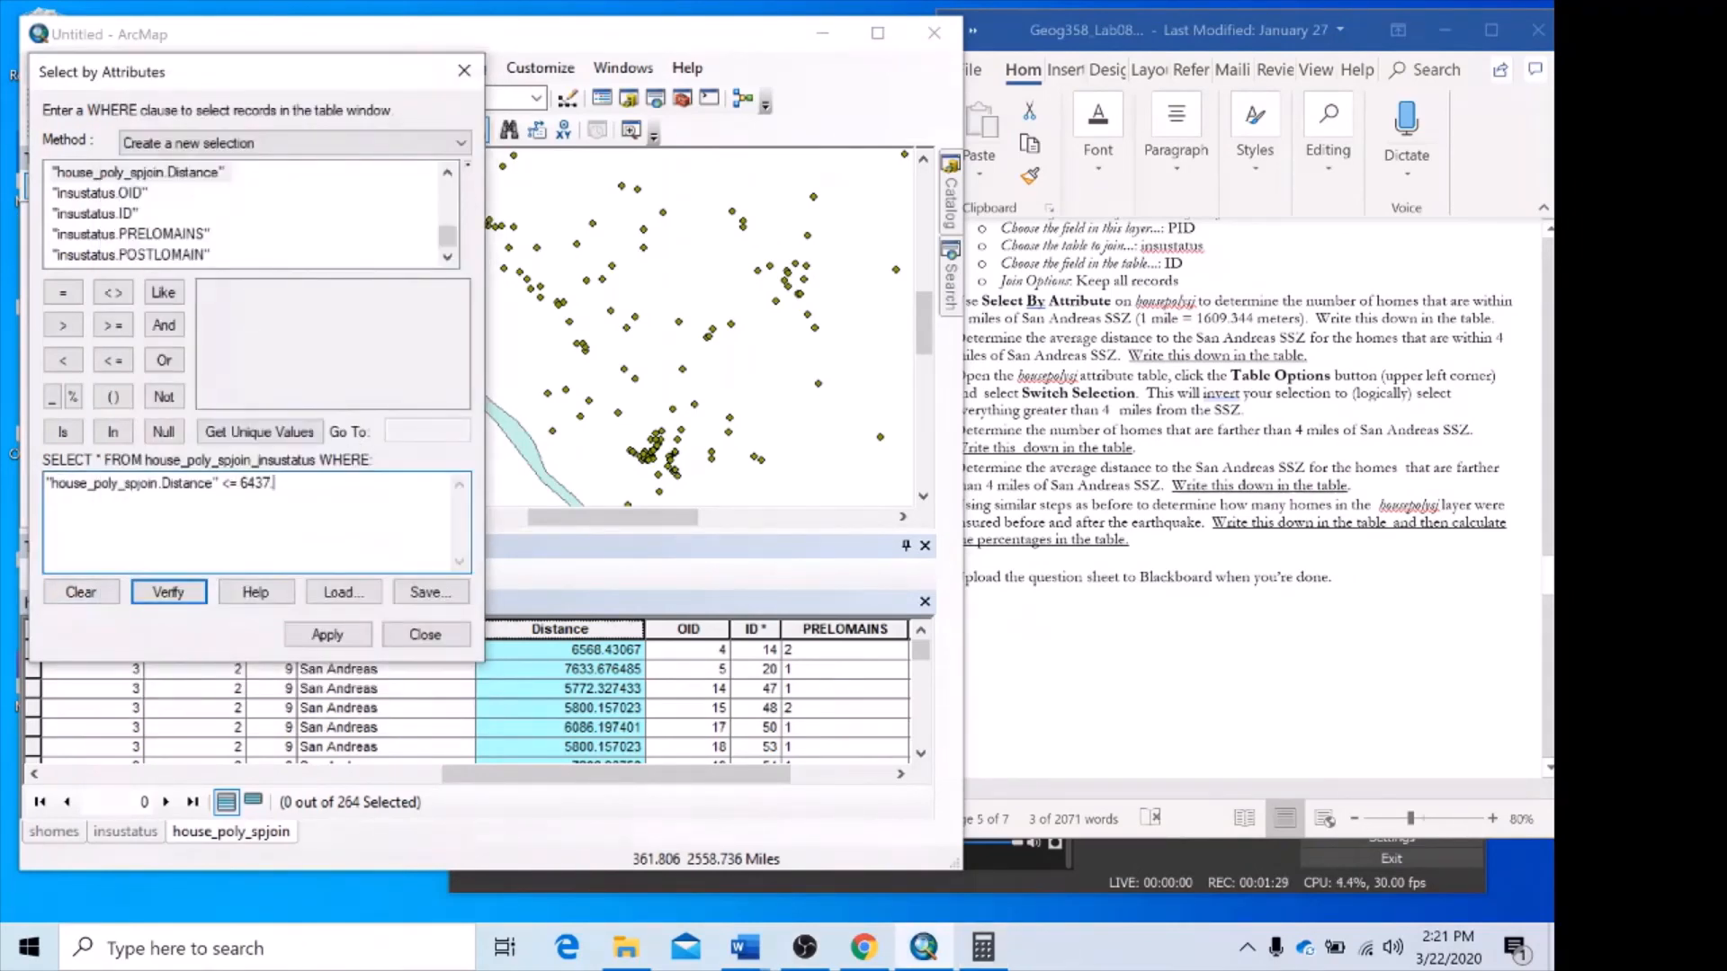
text(.376)
click(164, 592)
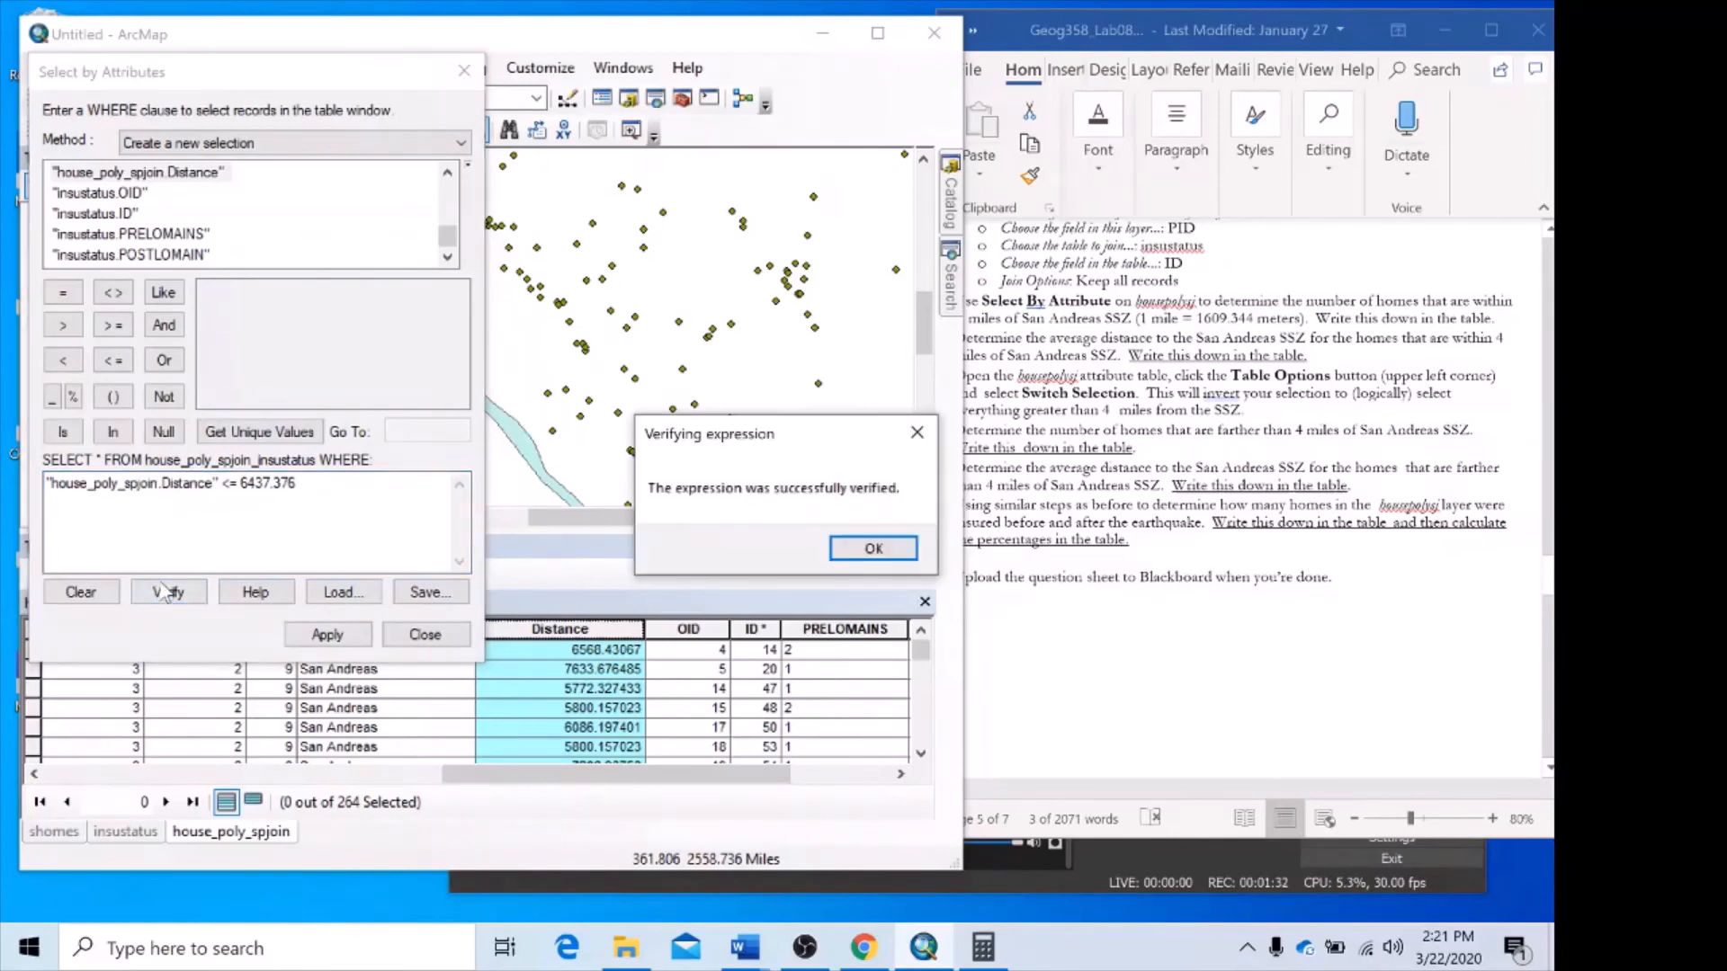
click(874, 548)
click(329, 635)
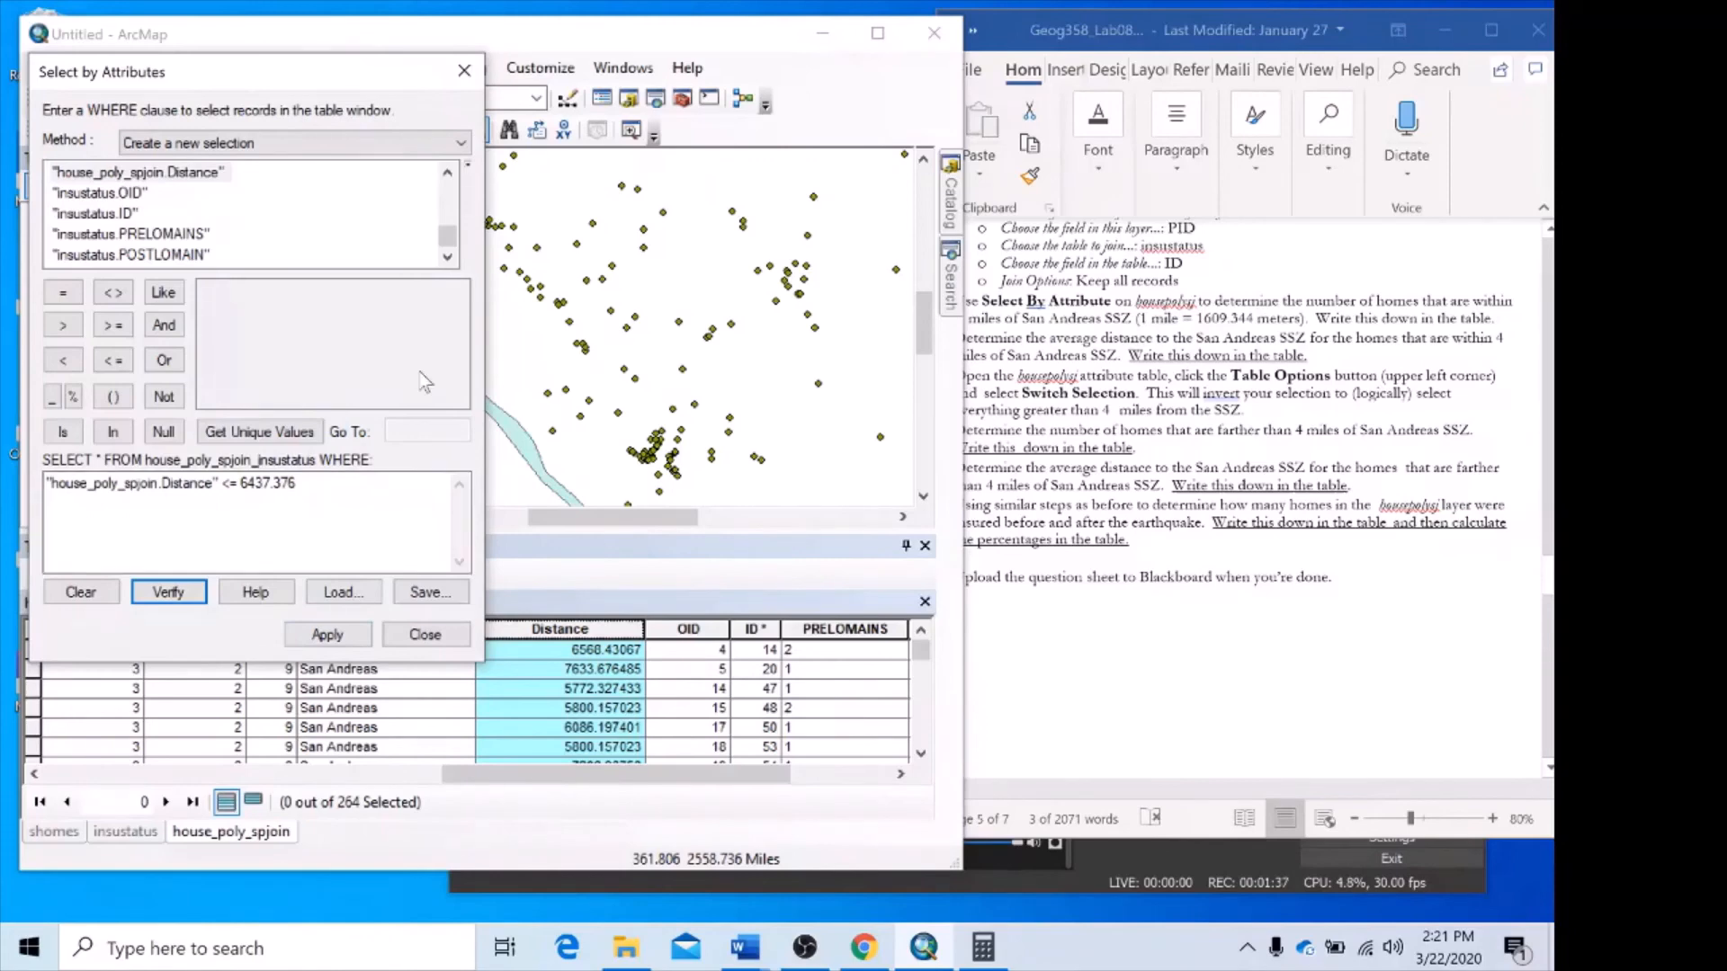
click(328, 635)
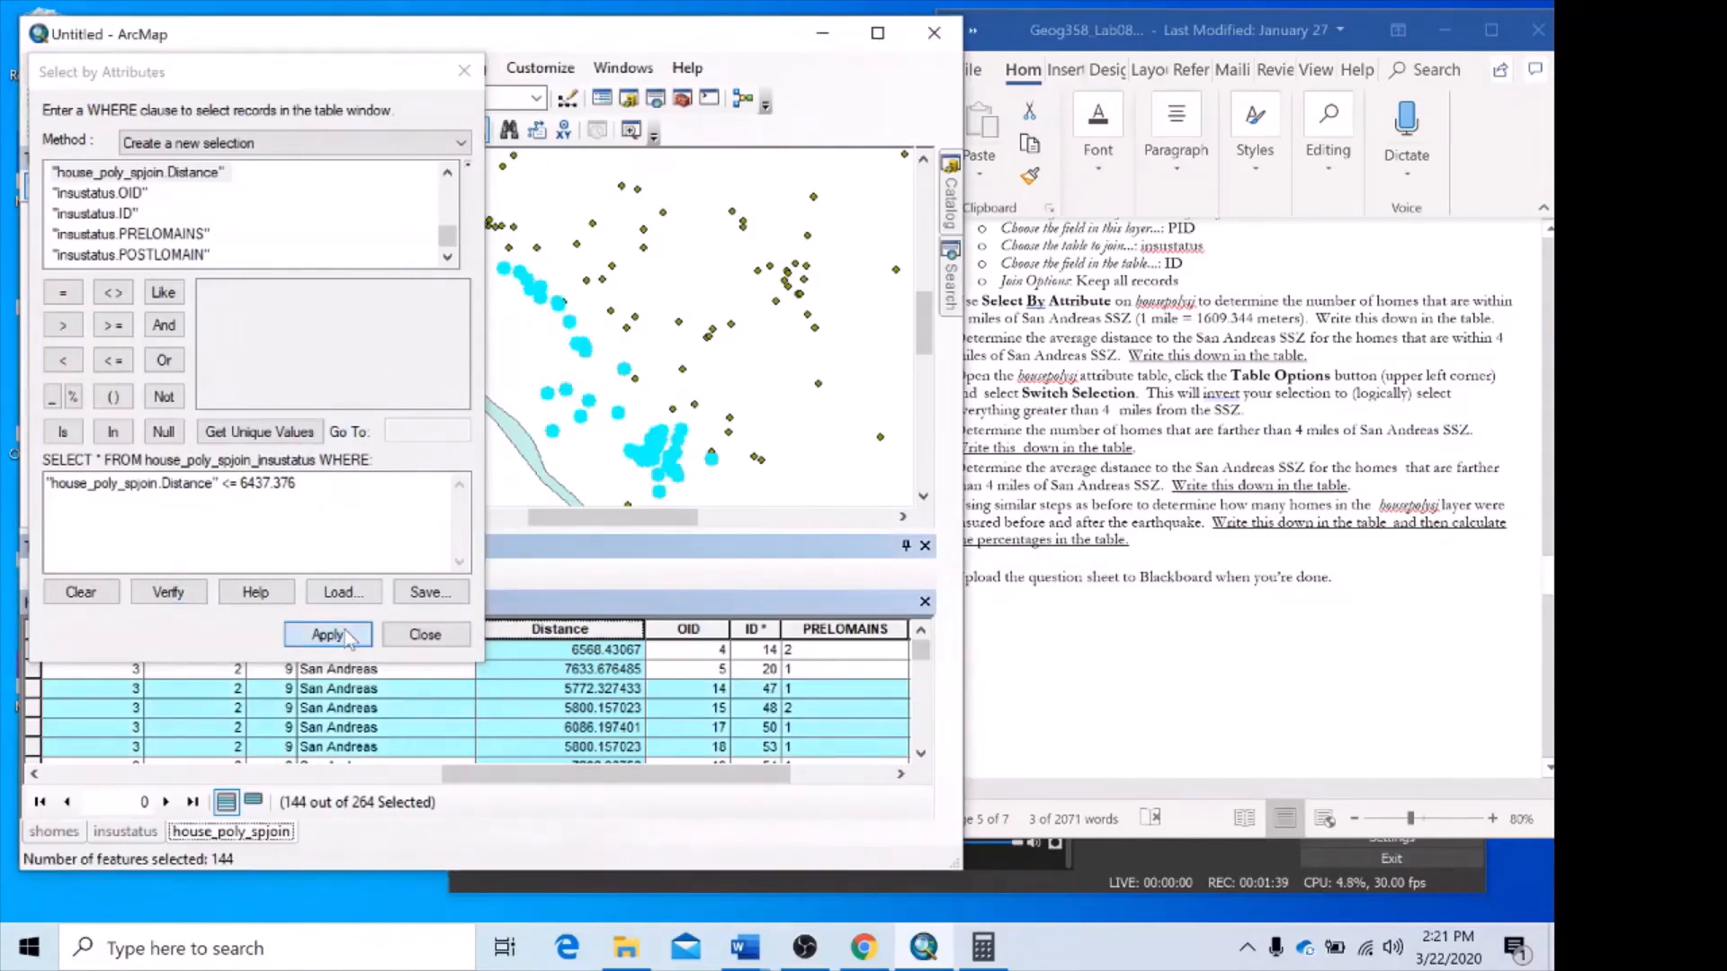
click(465, 72)
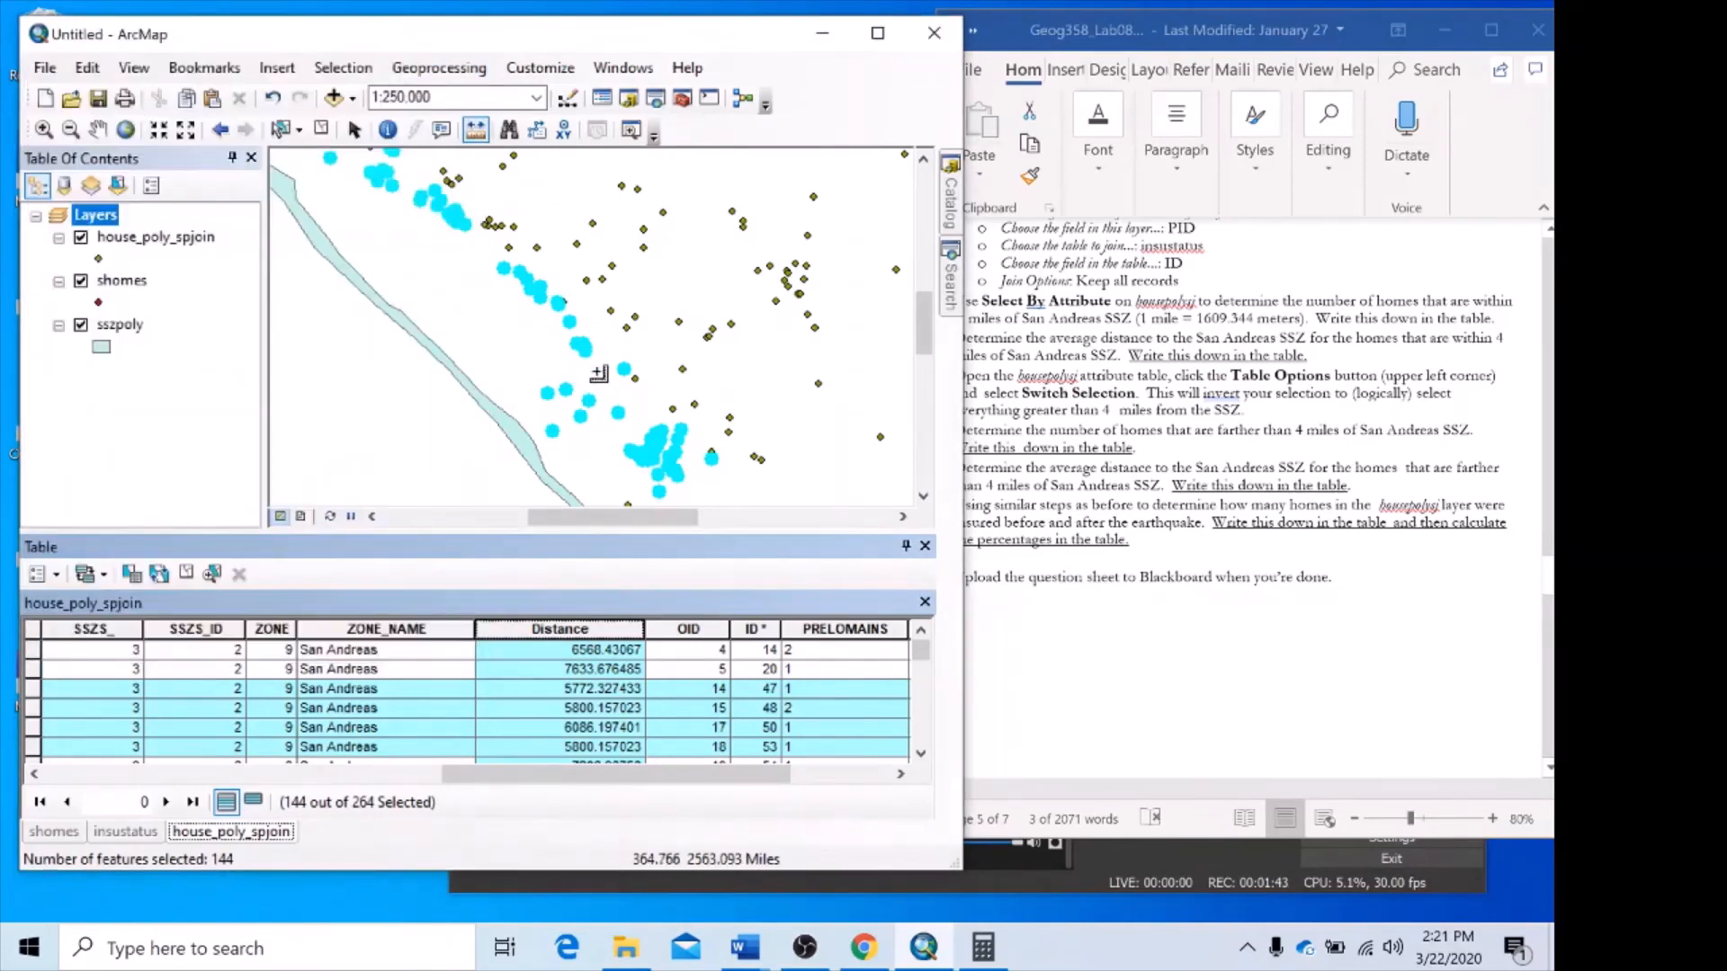
Invert the selection in the house_poly_spjoin table so that the homes farther than 4 miles from the SSZ are selected.
scroll(598, 374, down, 4)
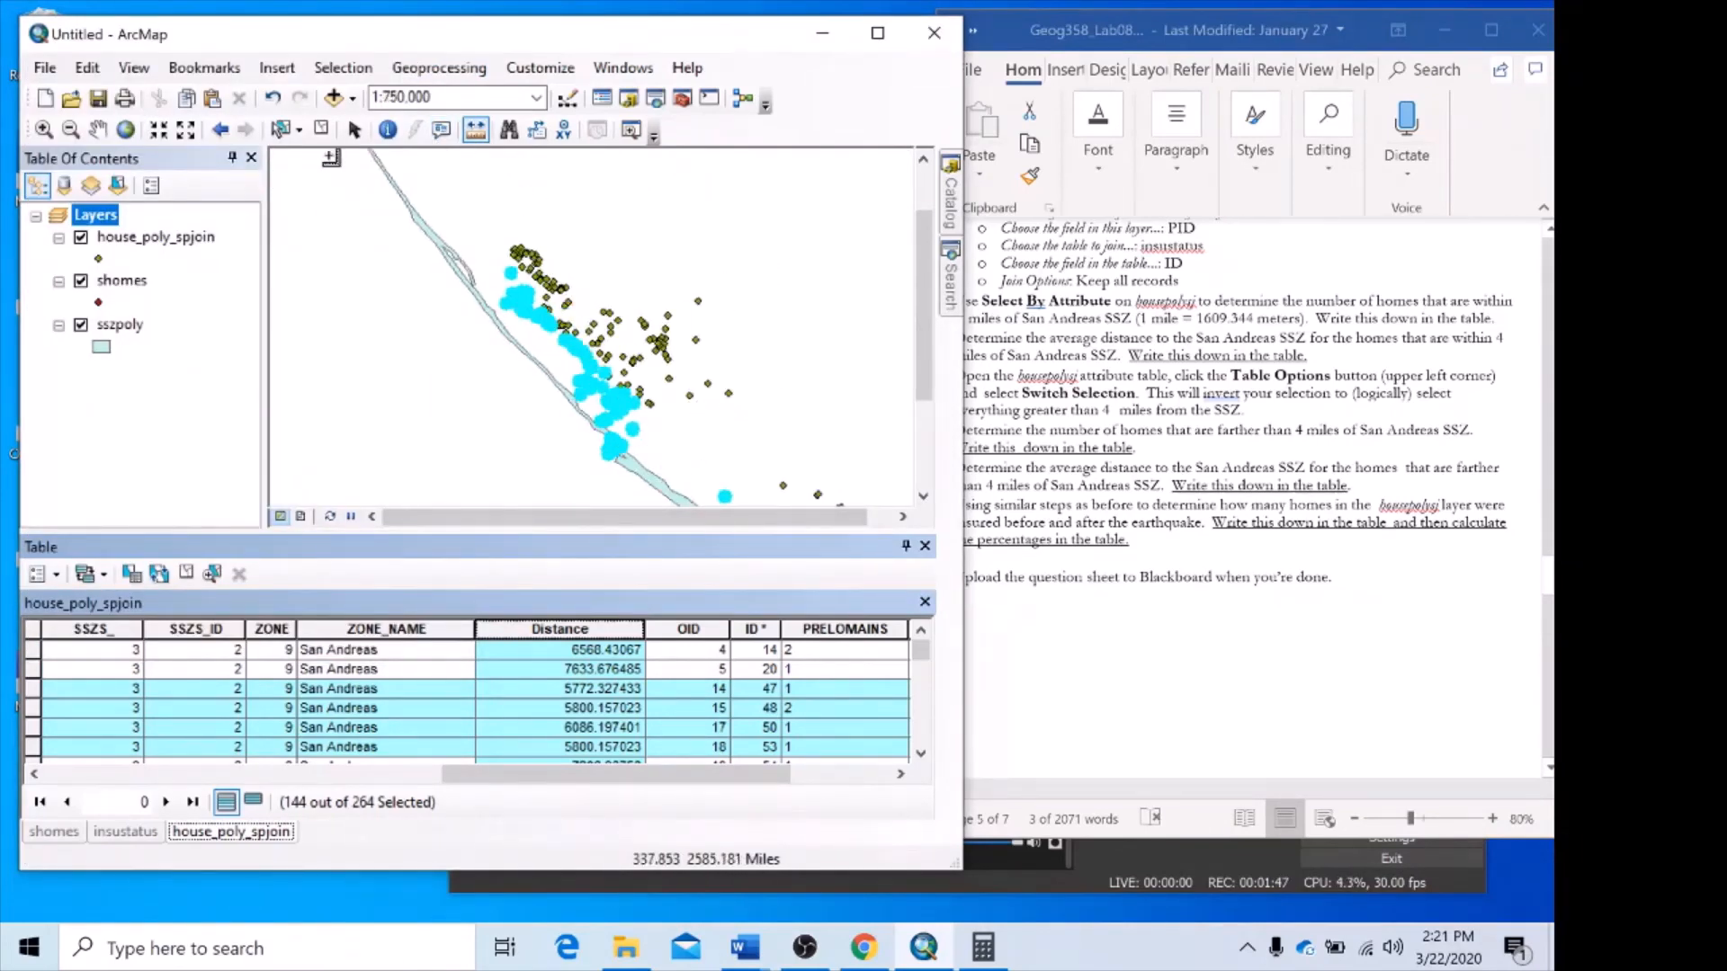
click(98, 129)
drag(767, 367, 667, 312)
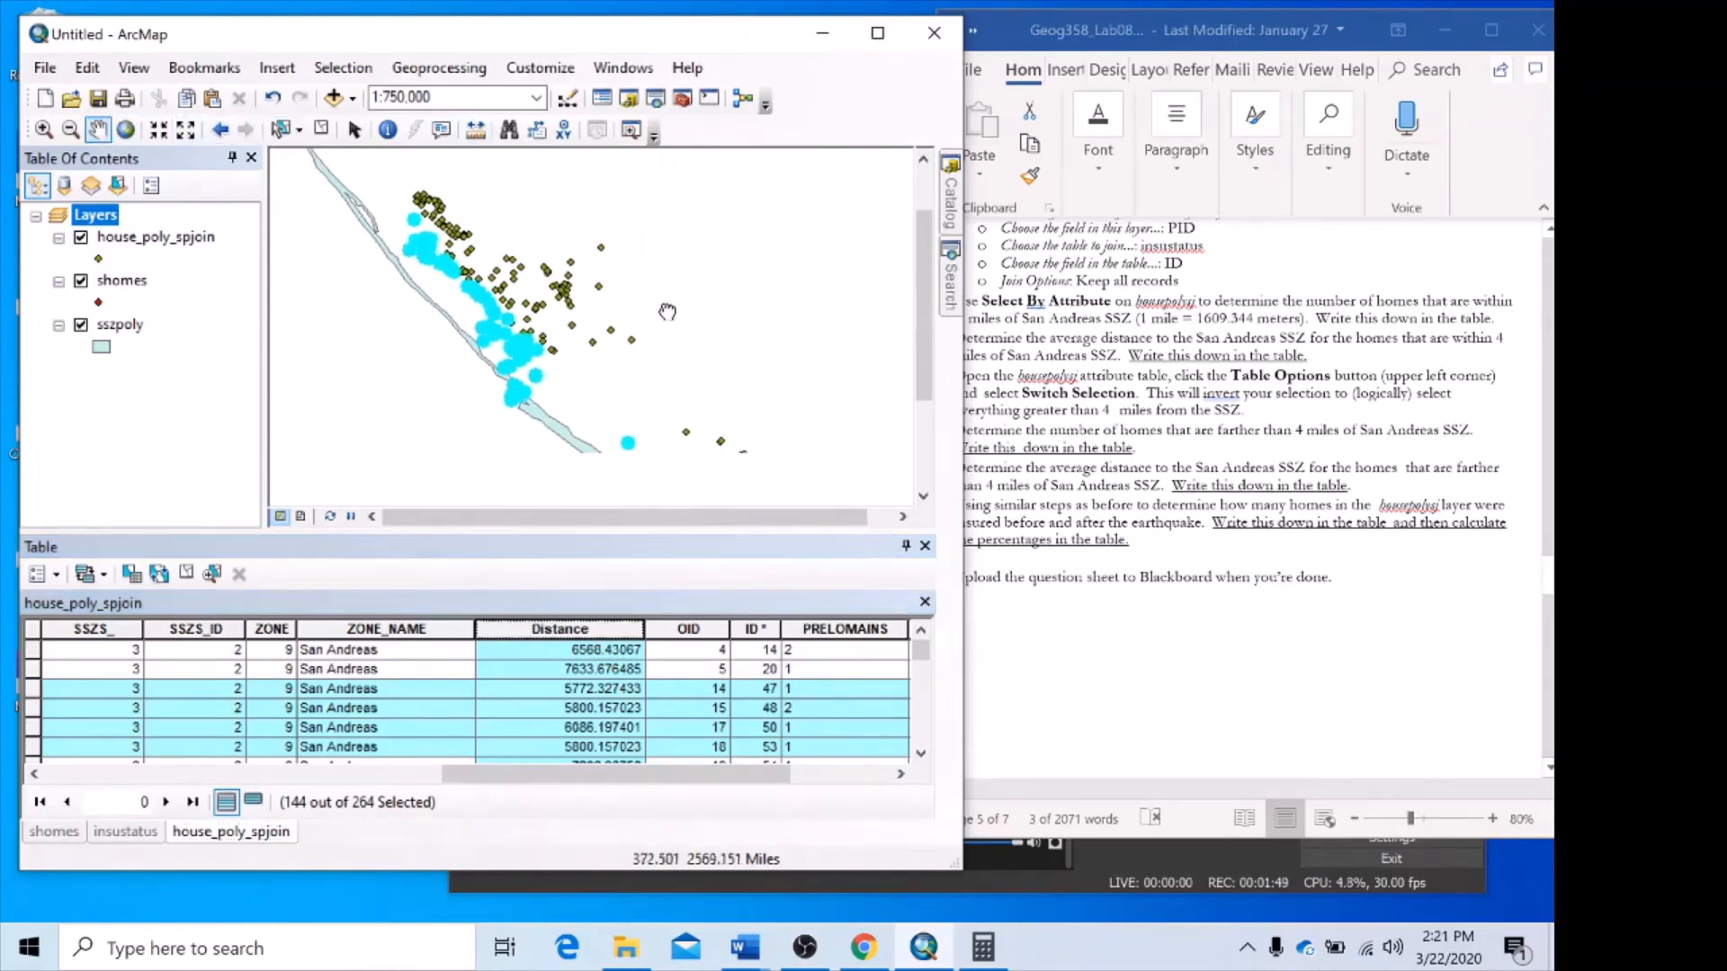
scroll(548, 309, down, 3)
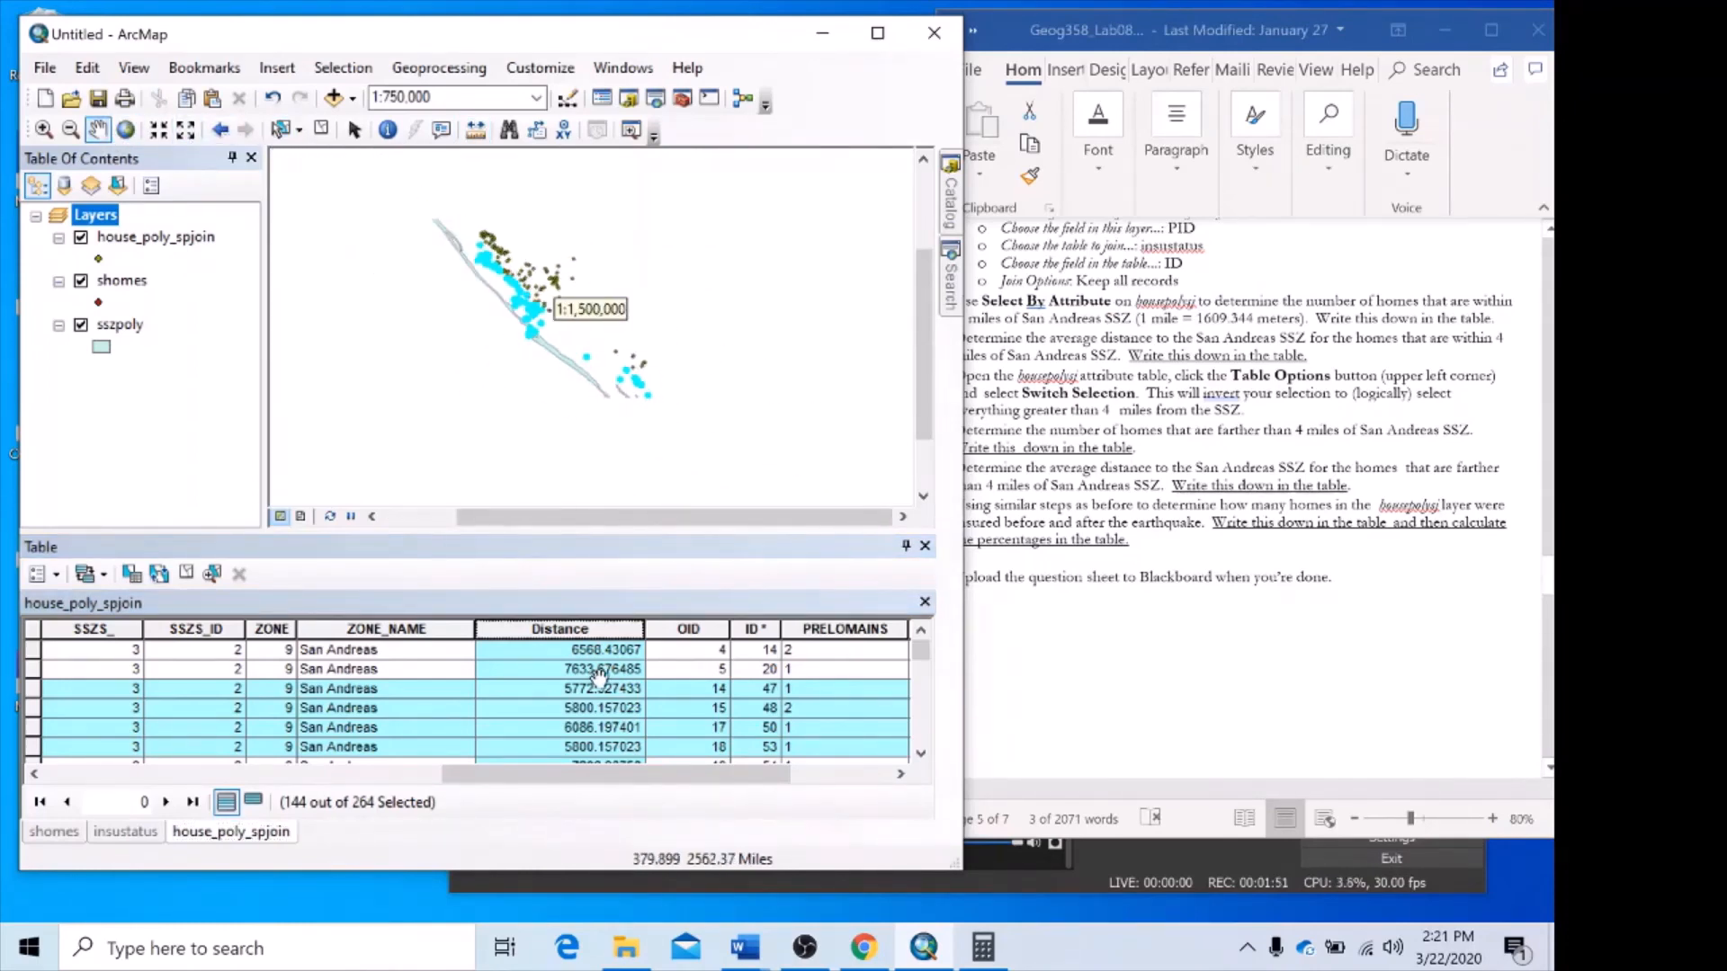
click(1291, 688)
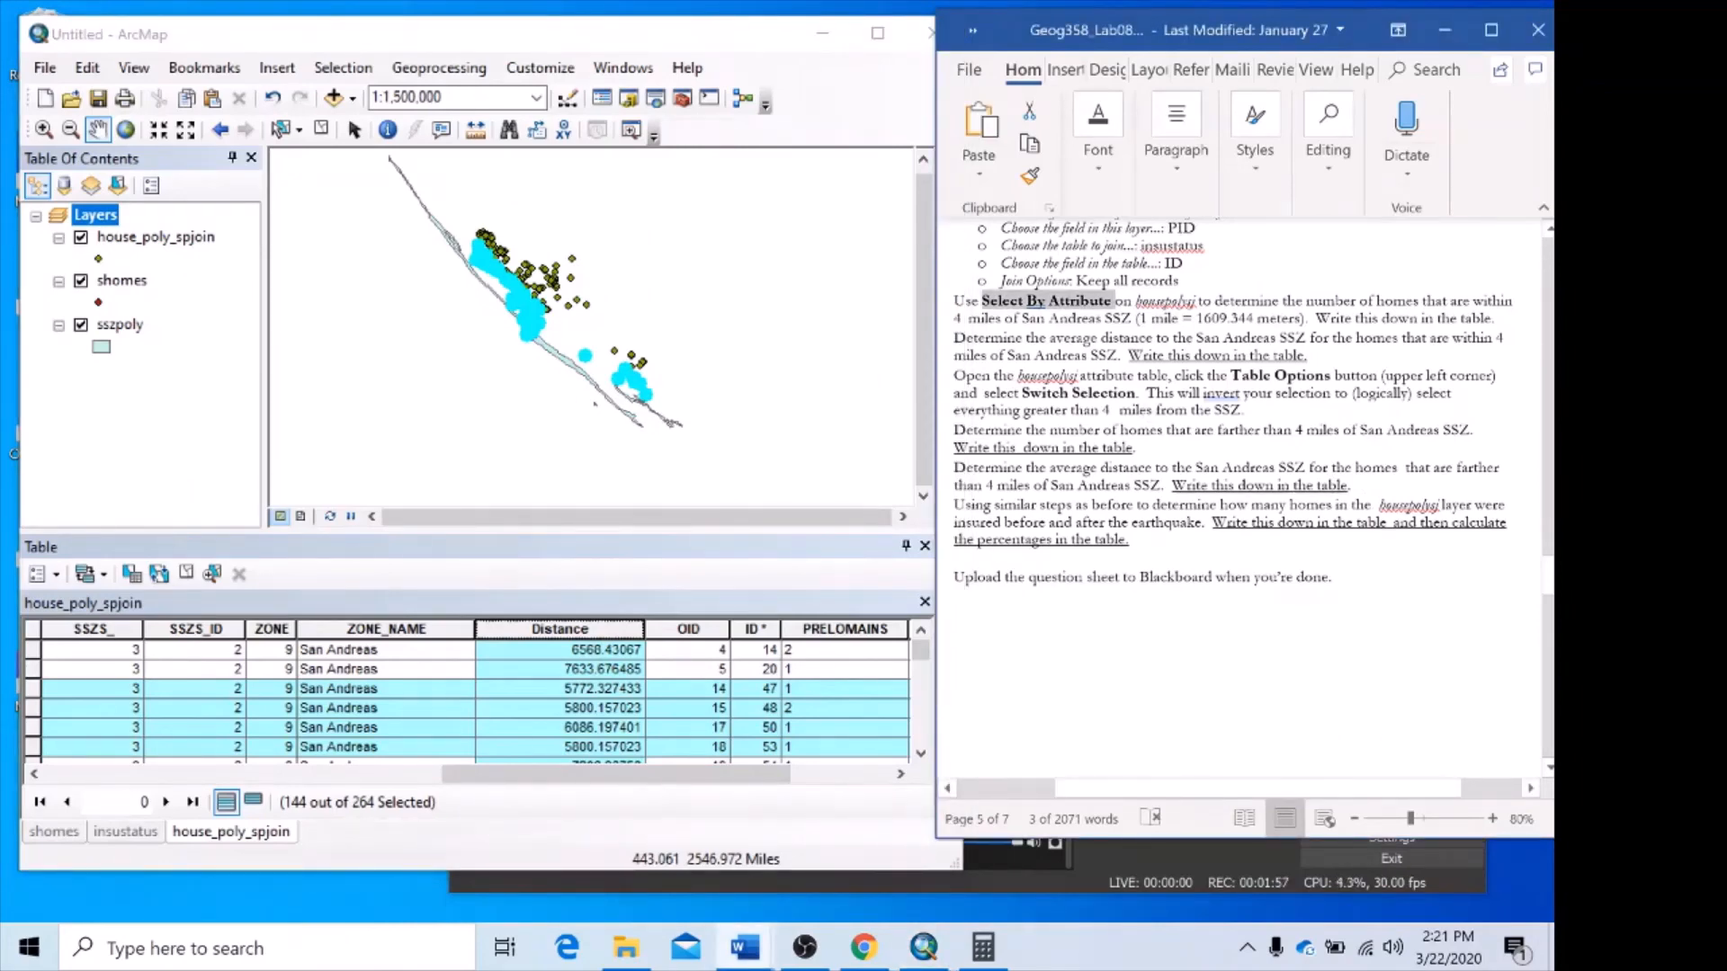
drag(1261, 788, 1256, 789)
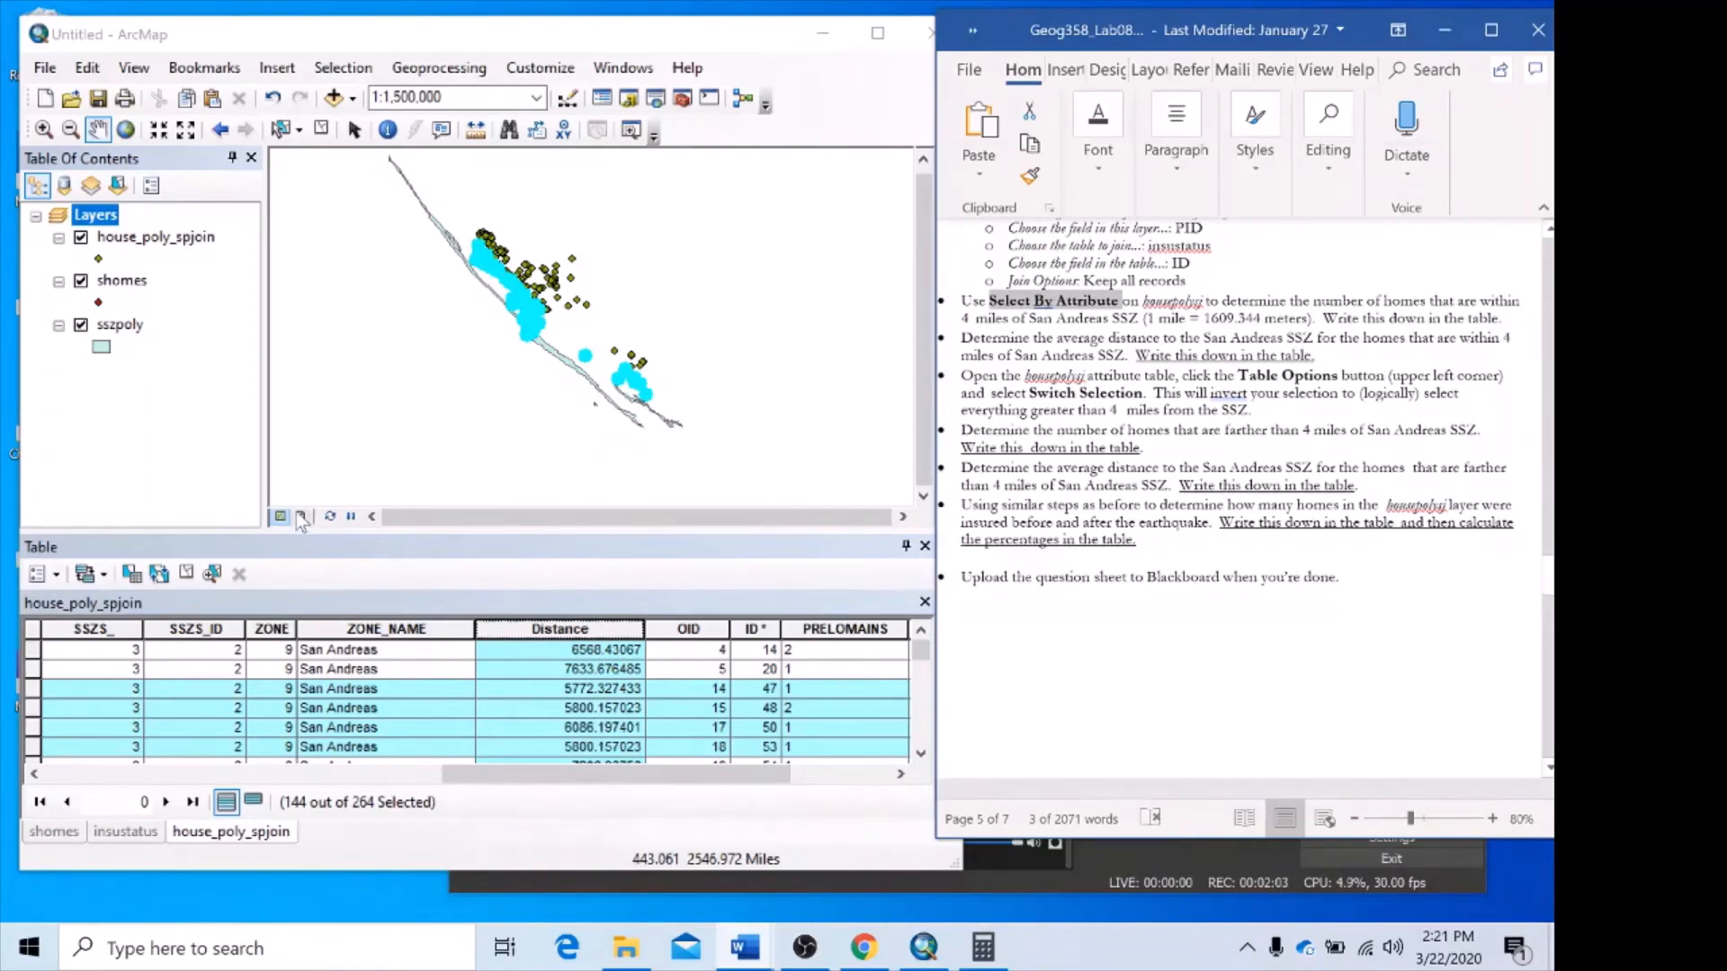
click(57, 574)
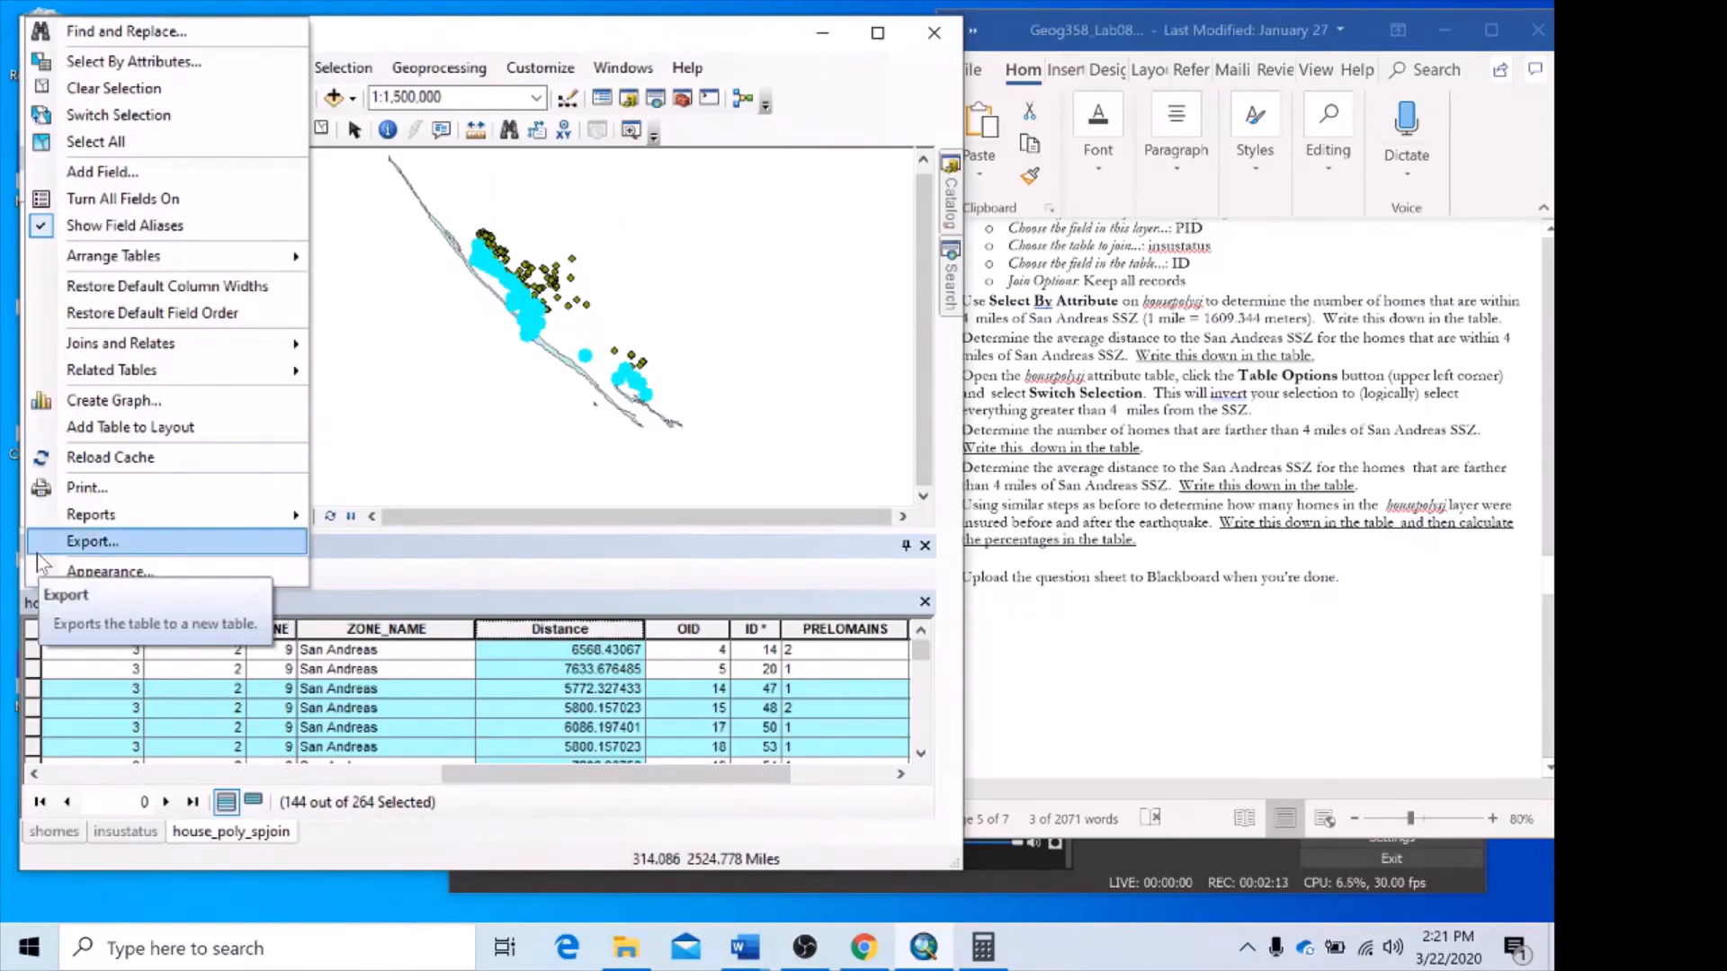
click(147, 122)
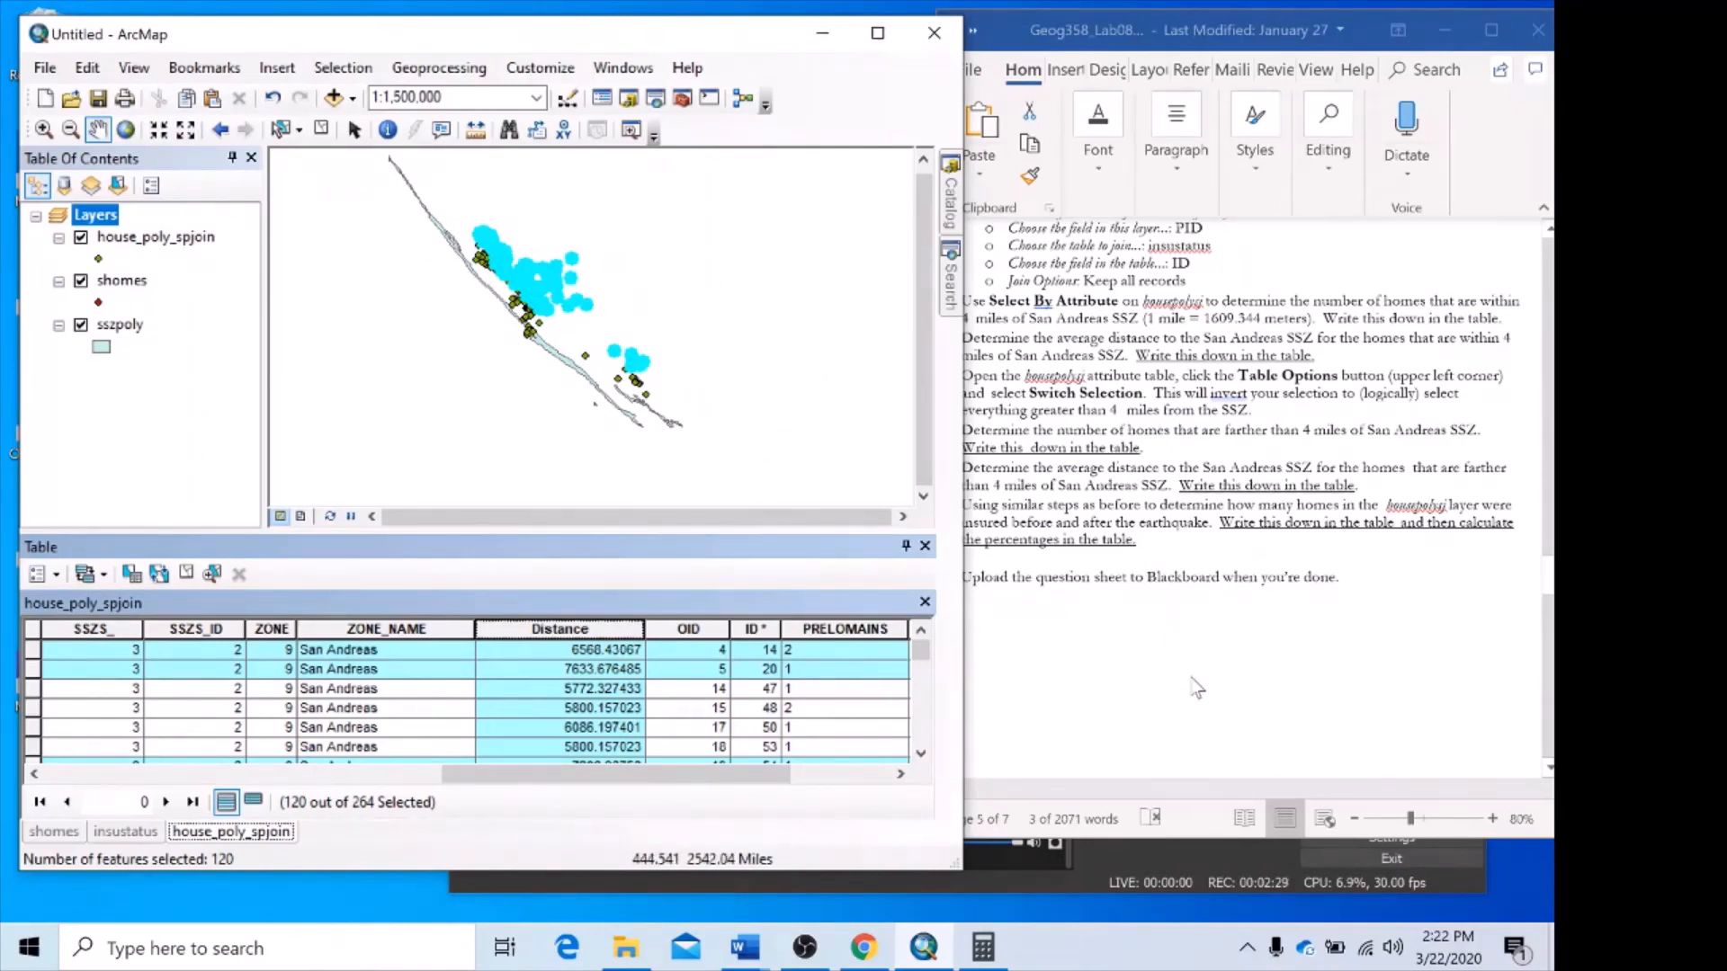
Review the rest of the lab handout in Word, past the instructions on average distance and insured homes.
click(1196, 687)
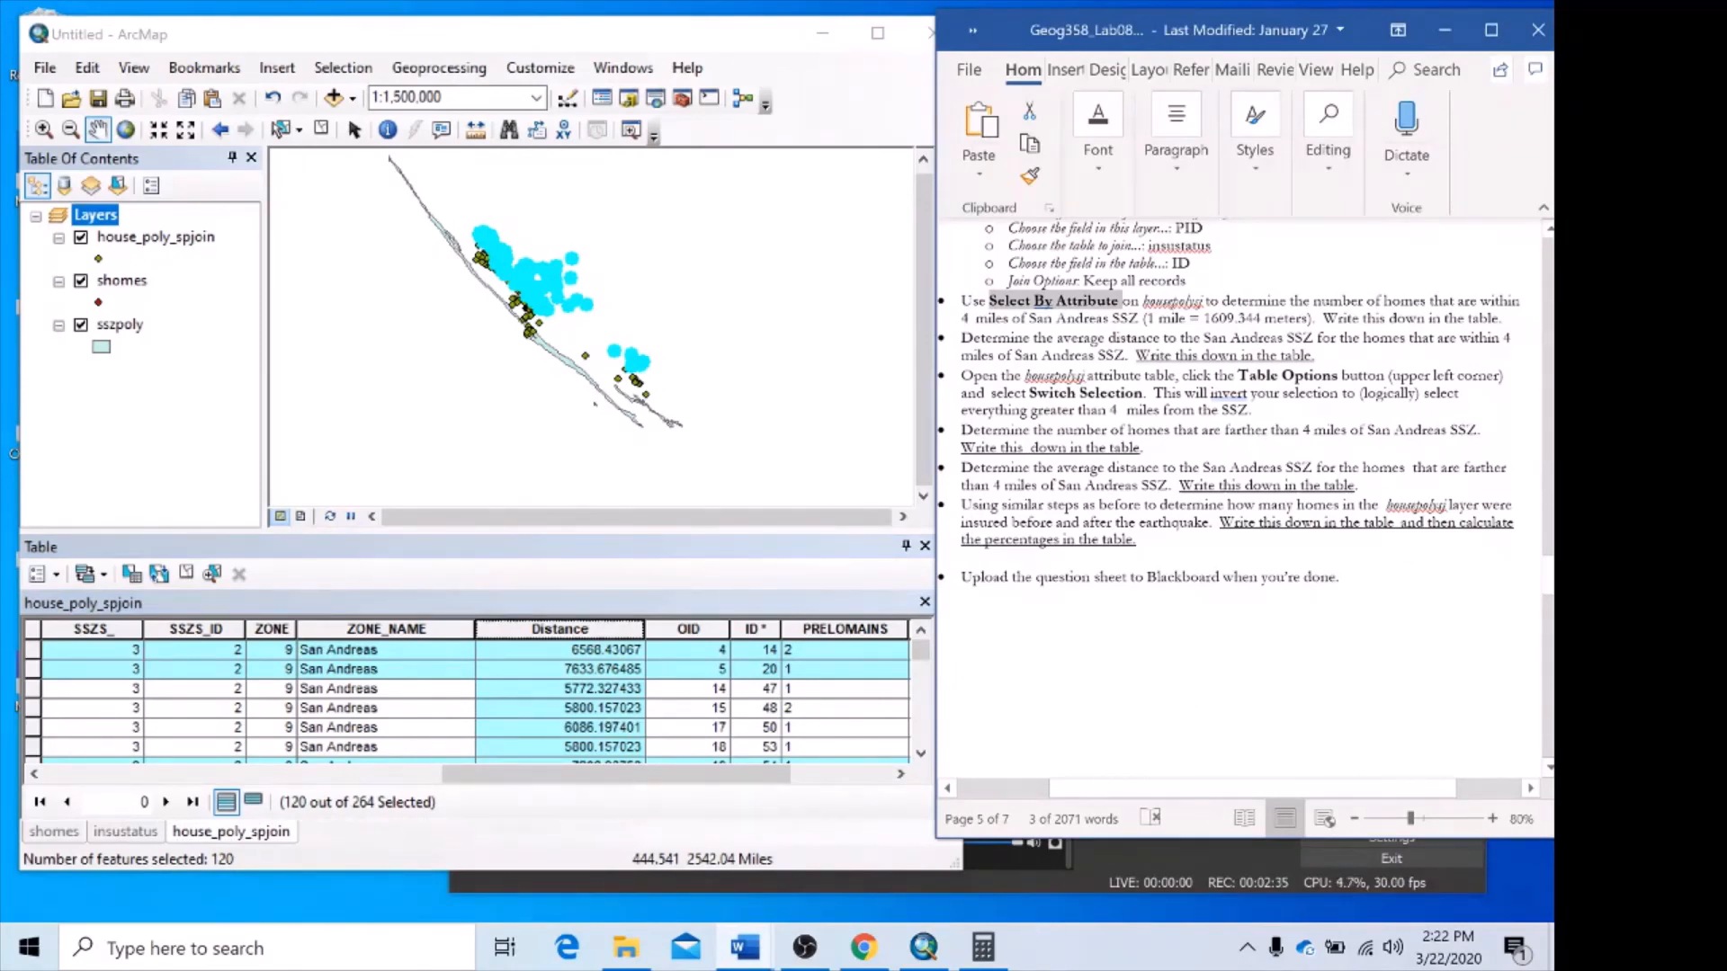
scroll(1242, 402, down, 5)
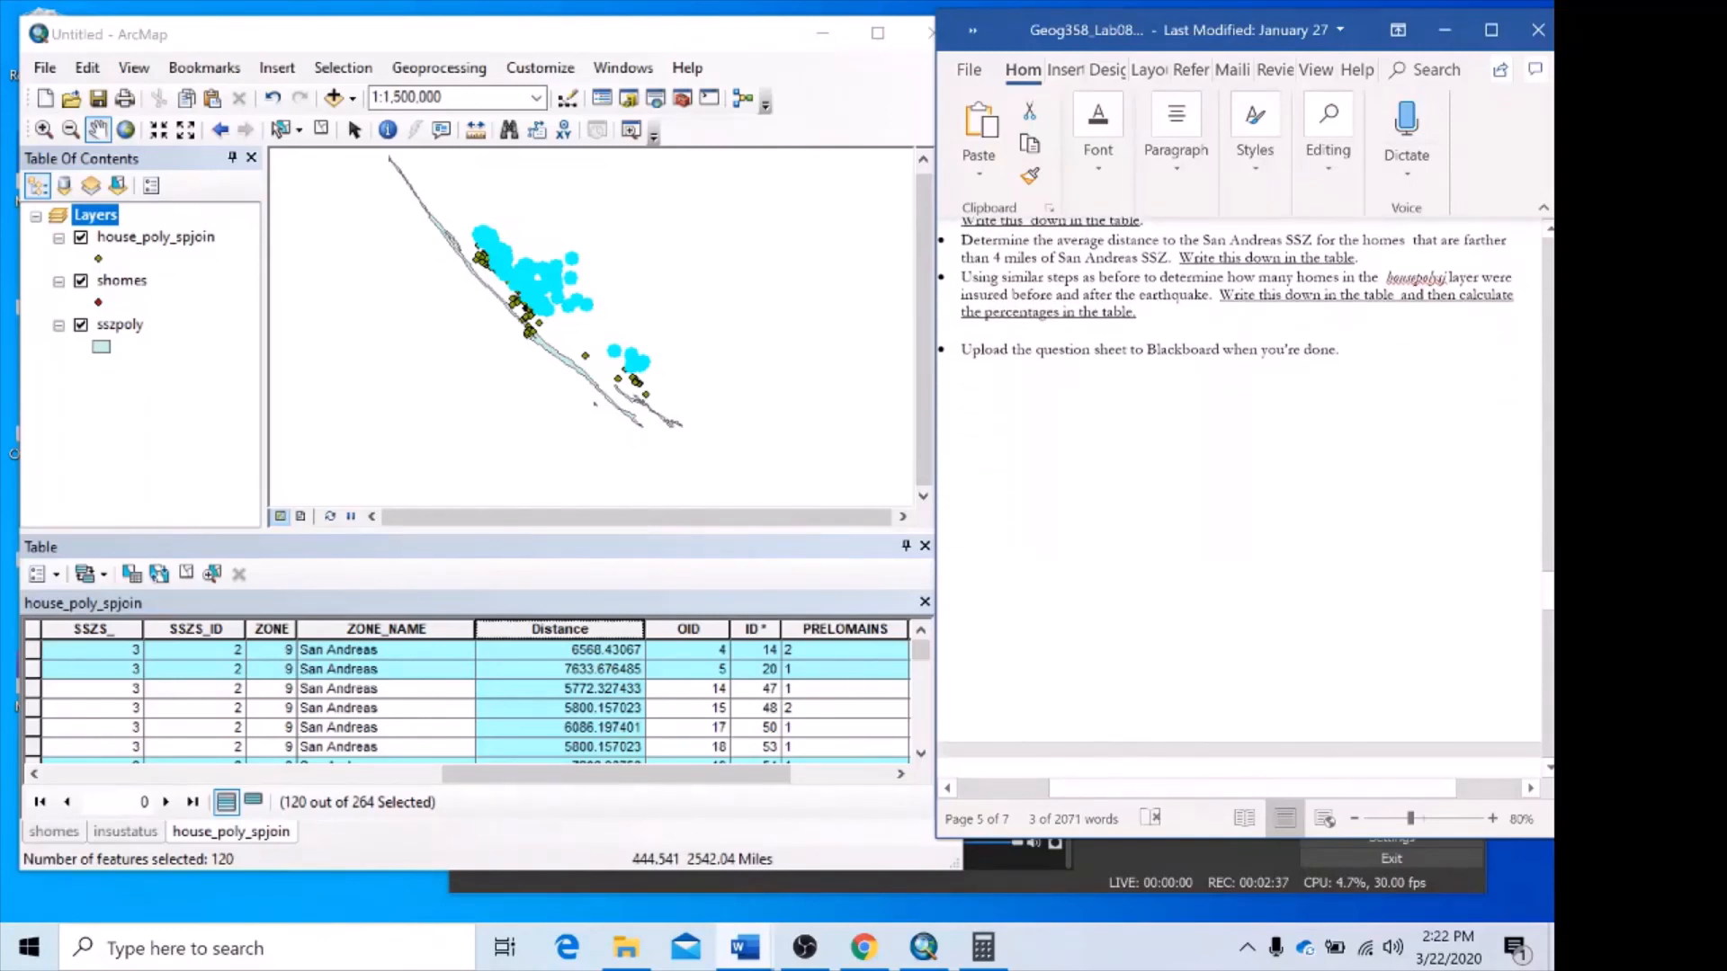